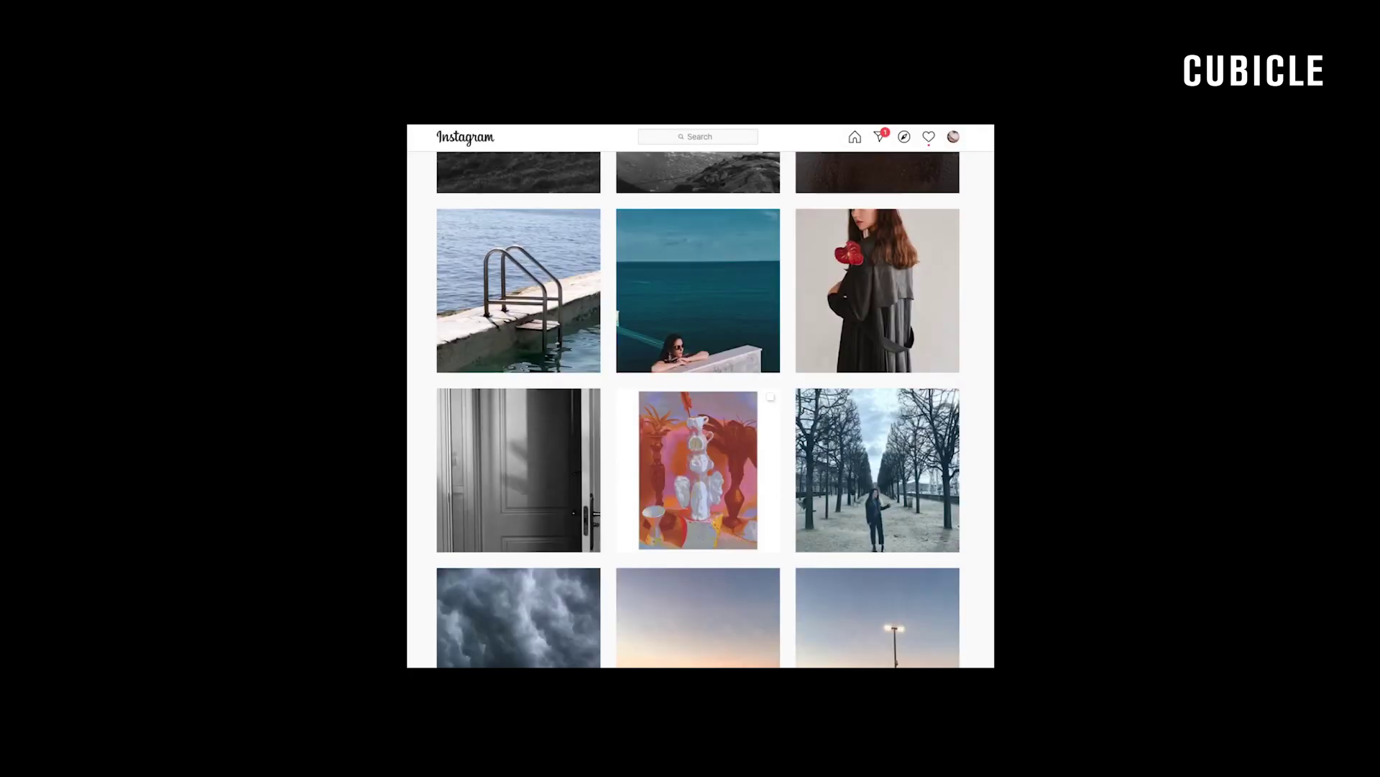
# Step: Look through the photos in the Instagram image grid for visual reference
pyautogui.scroll(-7, 697, 410)
pyautogui.scroll(-10, 983, 450)
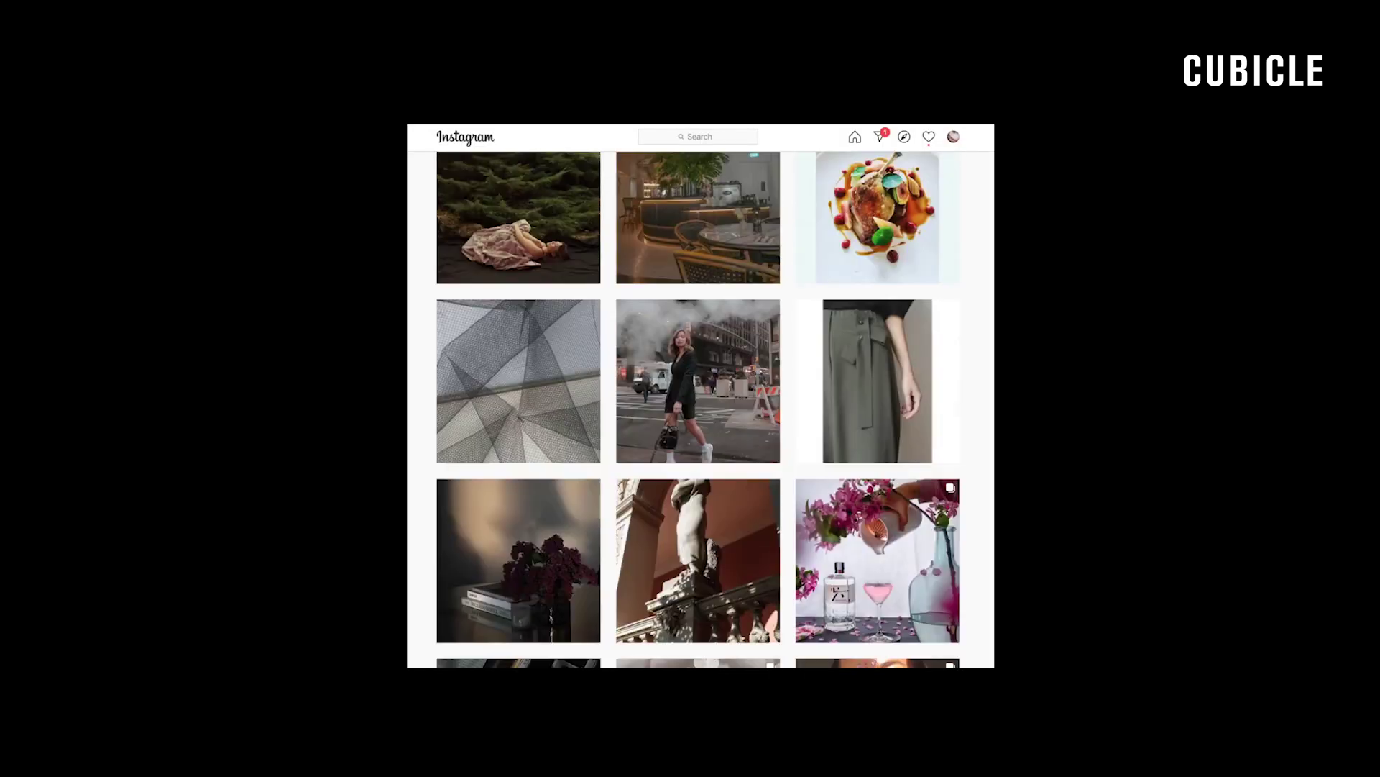
pyautogui.scroll(-10, 701, 410)
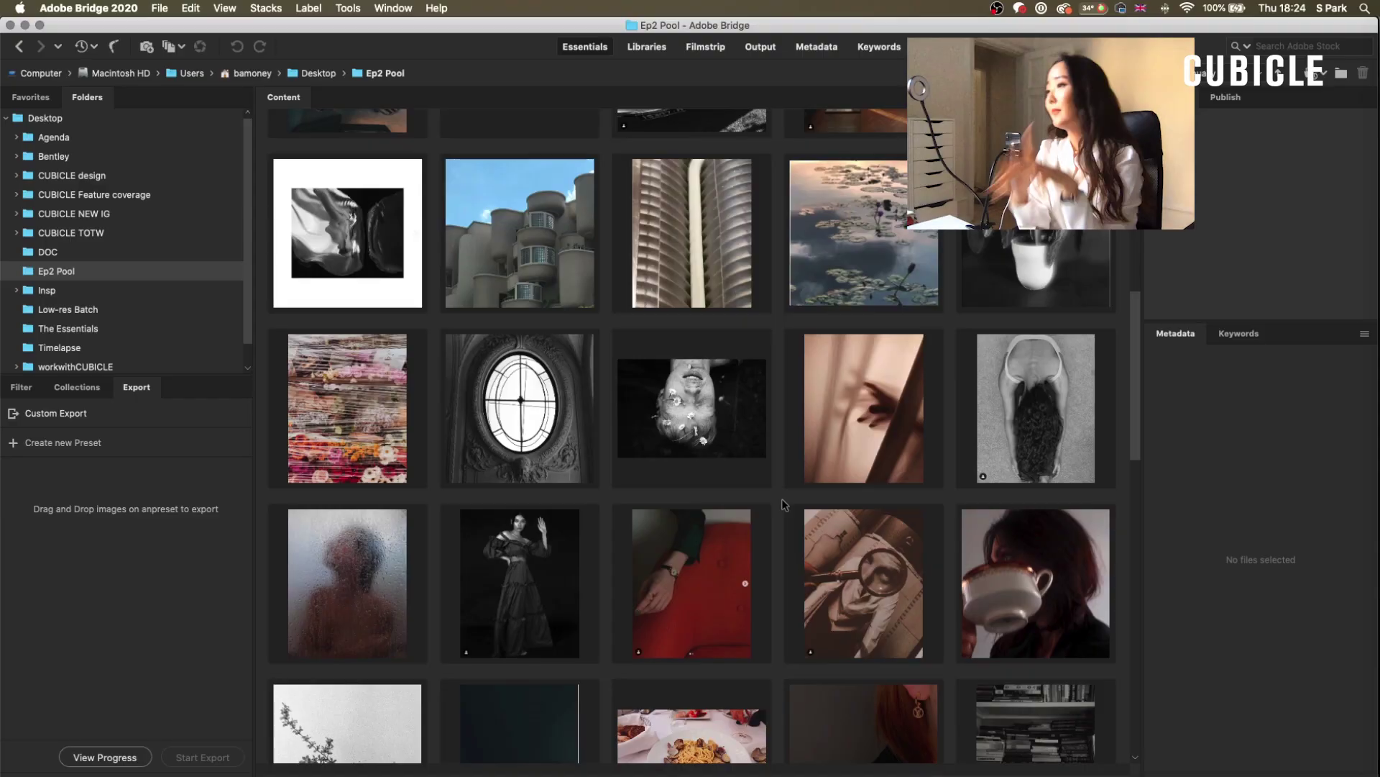
# Step: Switch to Adobe Bridge and browse the image thumbnails in the Ep2 Pool folder
pyautogui.scroll(-3, 783, 505)
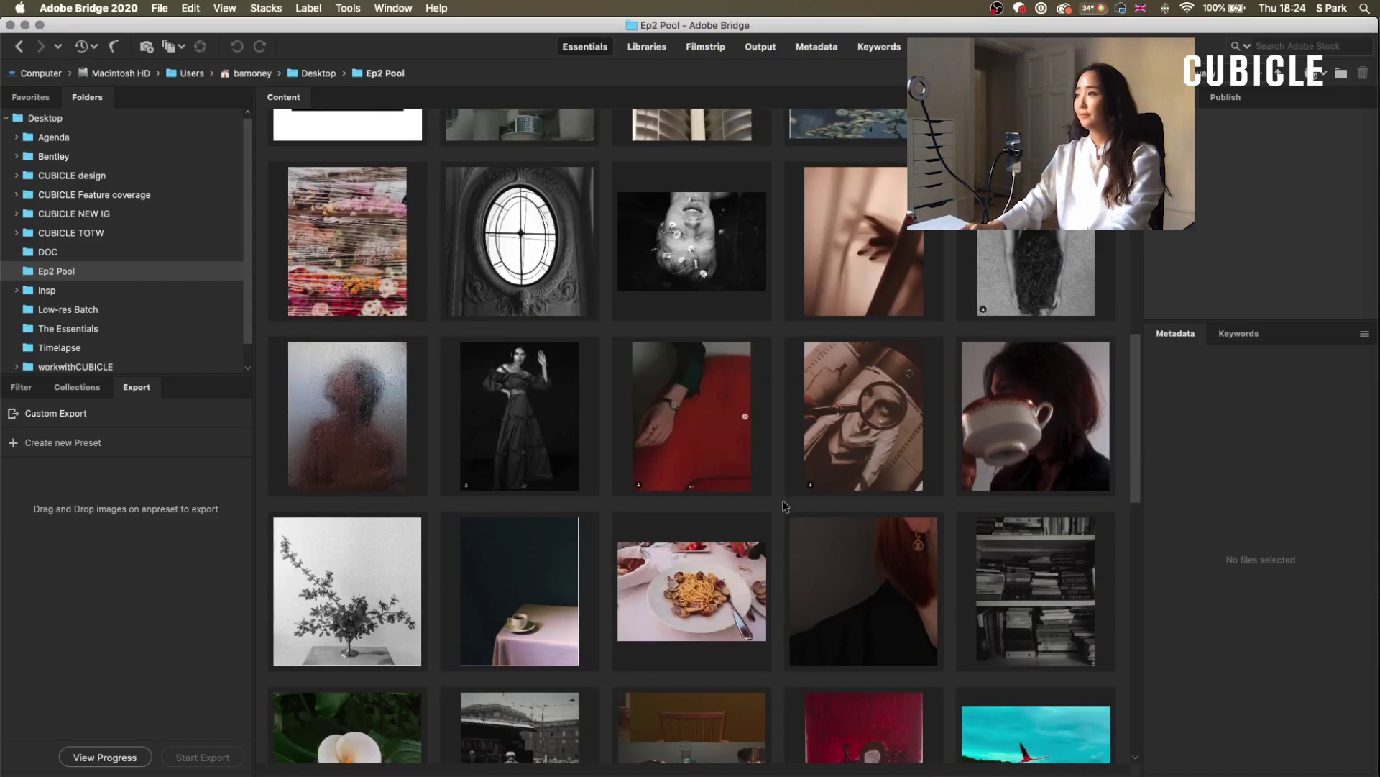
pyautogui.scroll(-3, 784, 505)
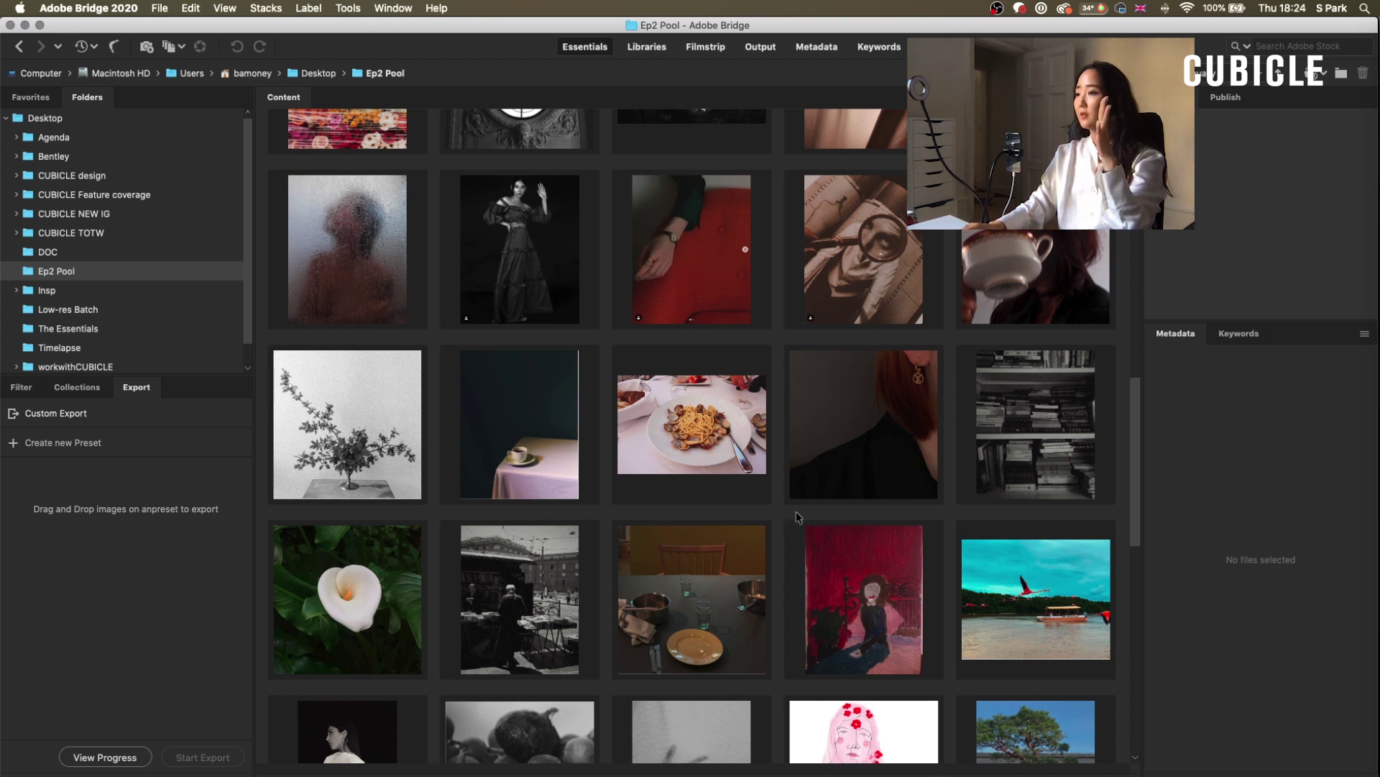
pyautogui.scroll(-3, 798, 516)
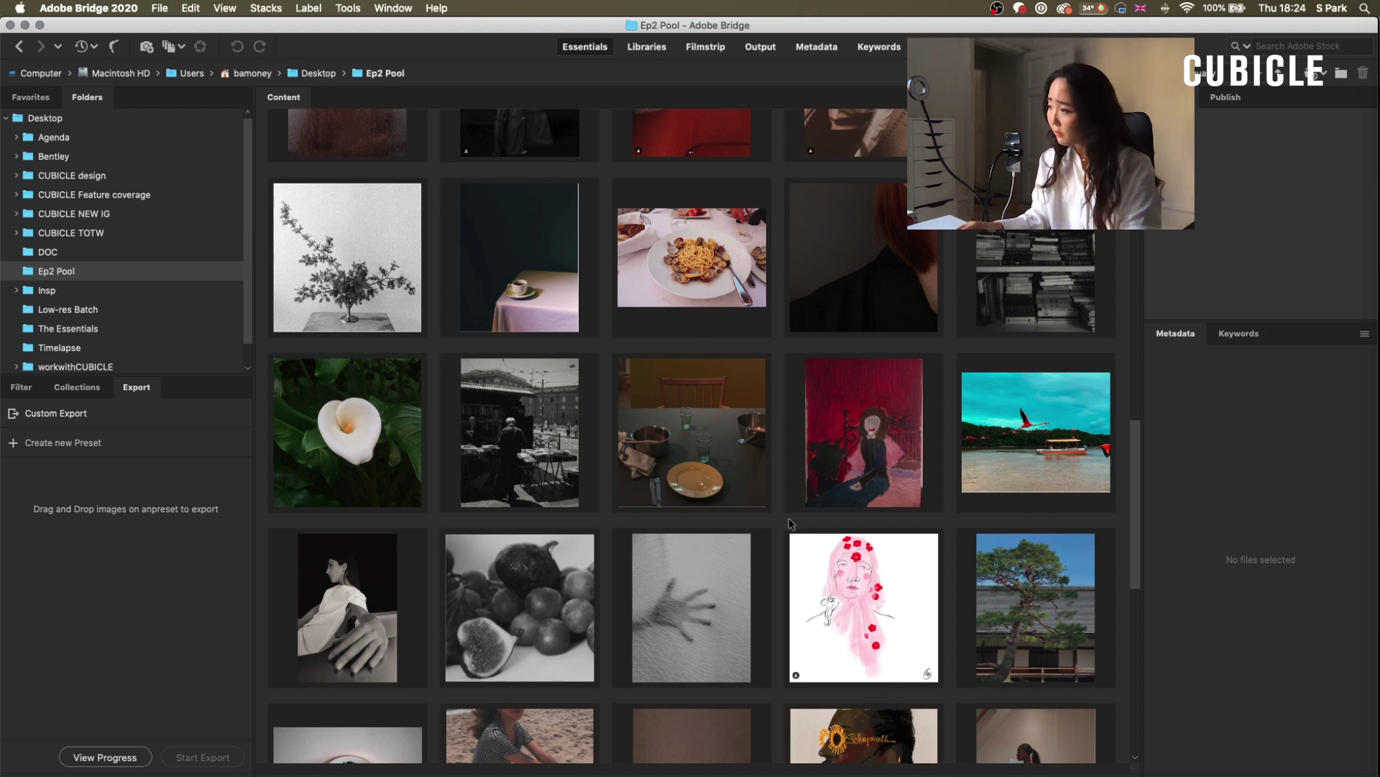
pyautogui.scroll(-5, 789, 522)
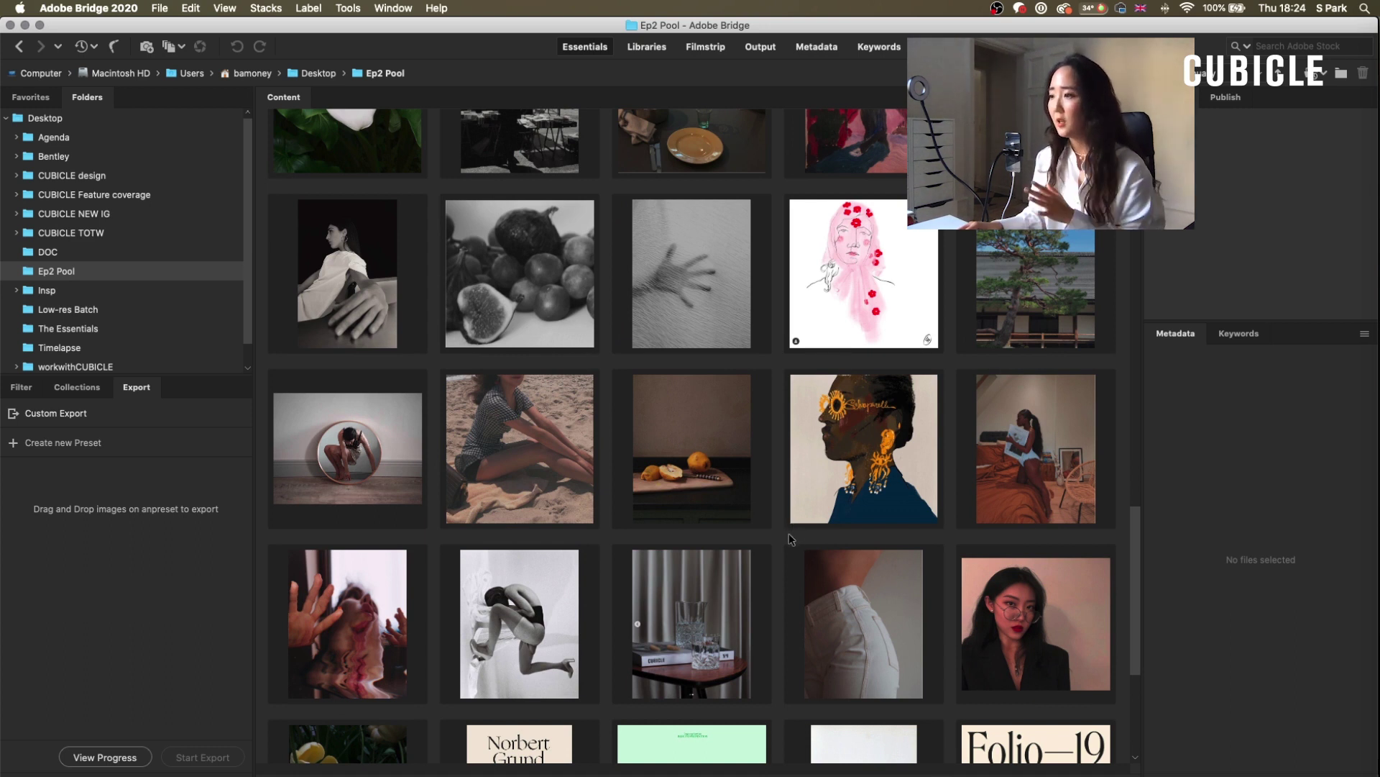
pyautogui.scroll(-4, 790, 532)
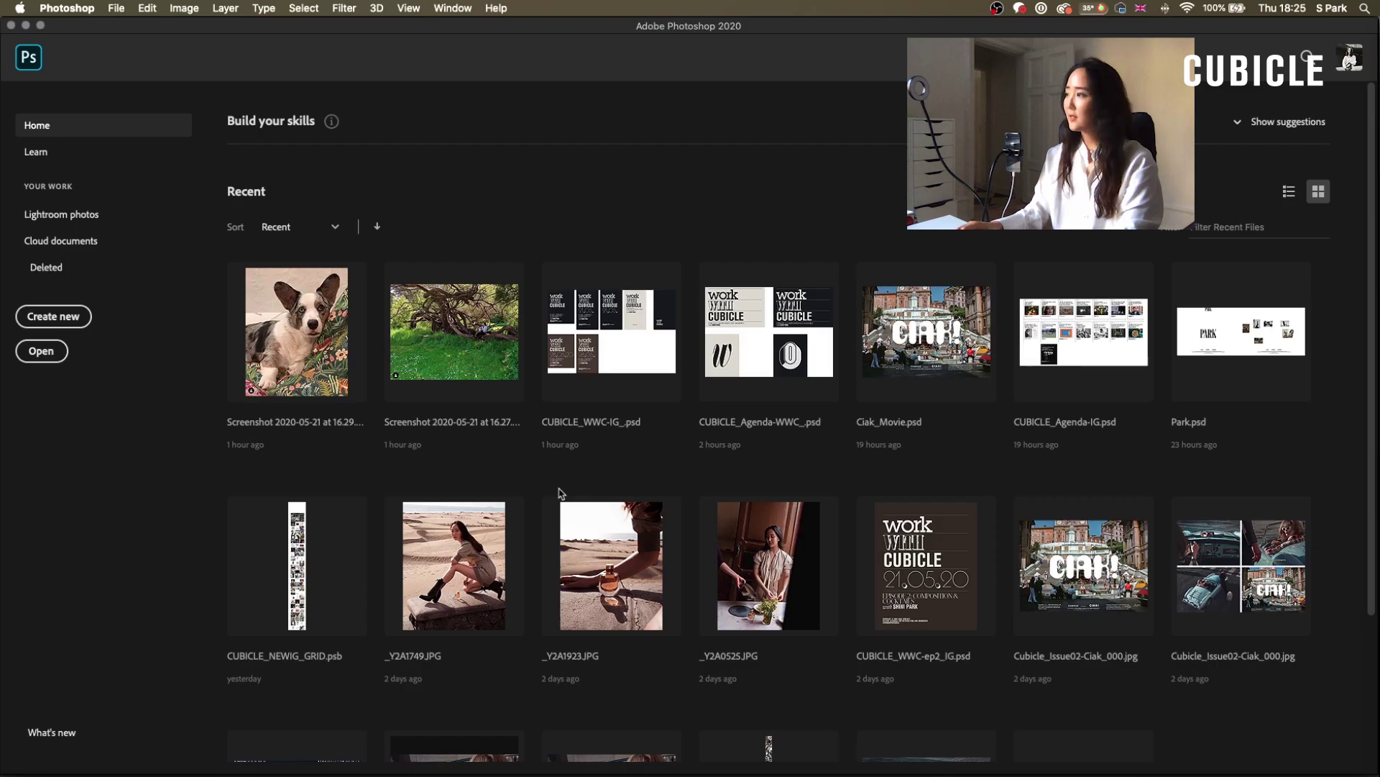
# Step: Switch to Photoshop and set up a new 600 by 600 pixel document with Black background contents
pyautogui.click(72, 325)
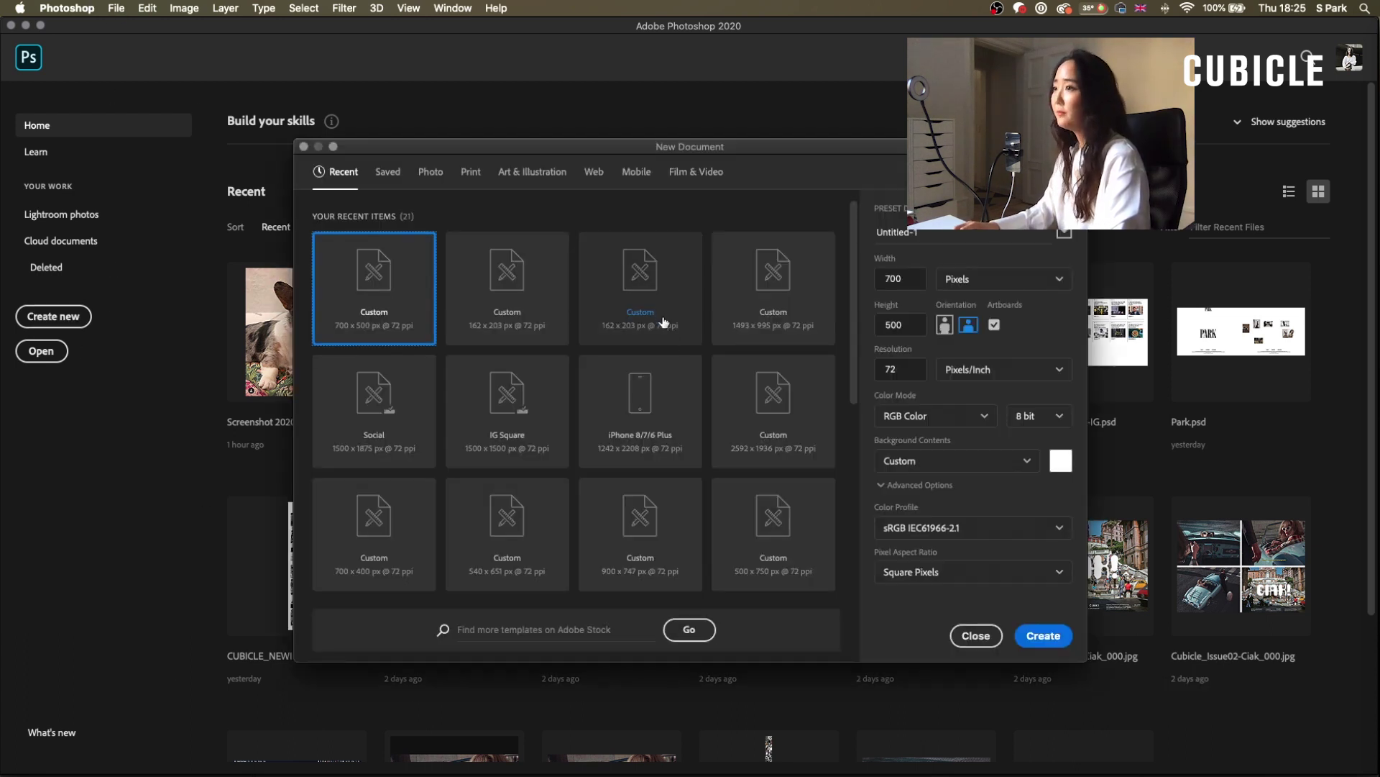
pyautogui.click(917, 286)
pyautogui.press('Tab')
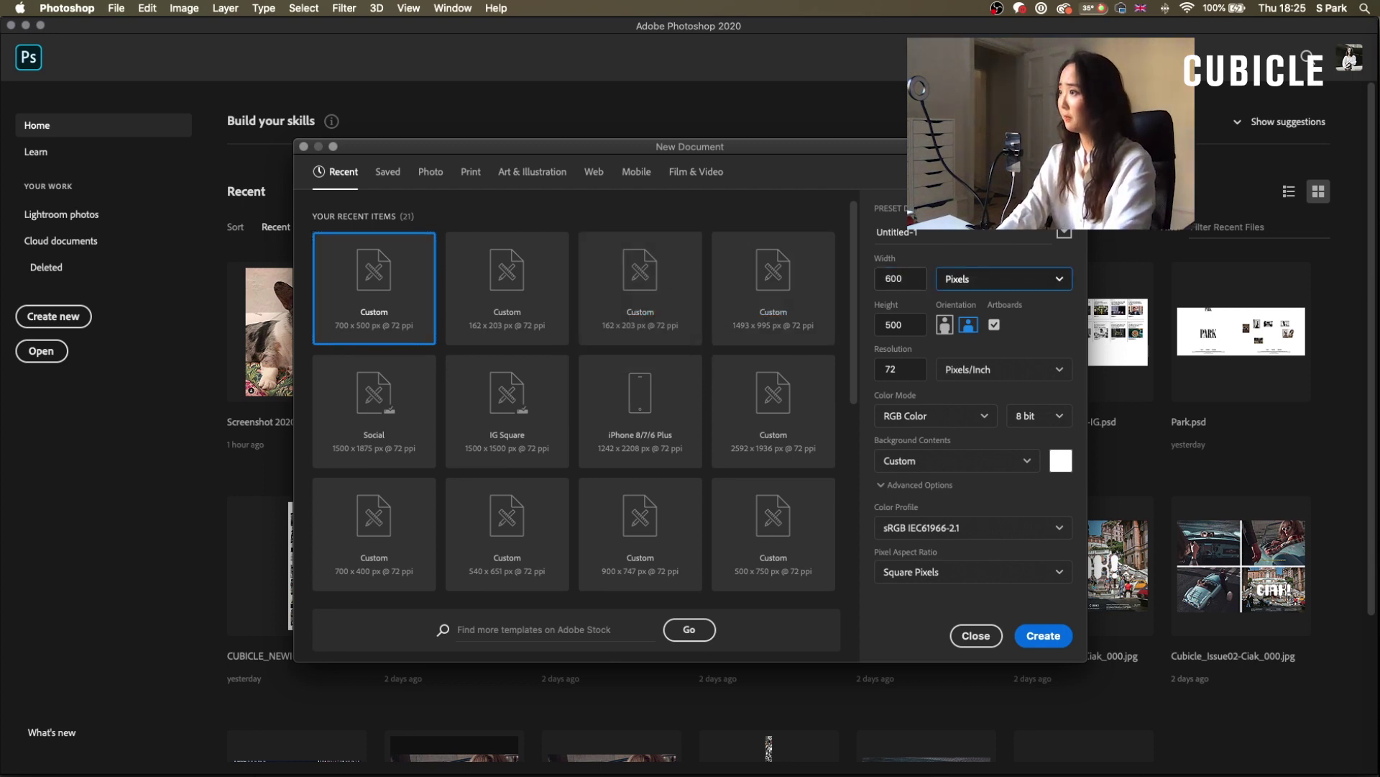
pyautogui.press('Tab')
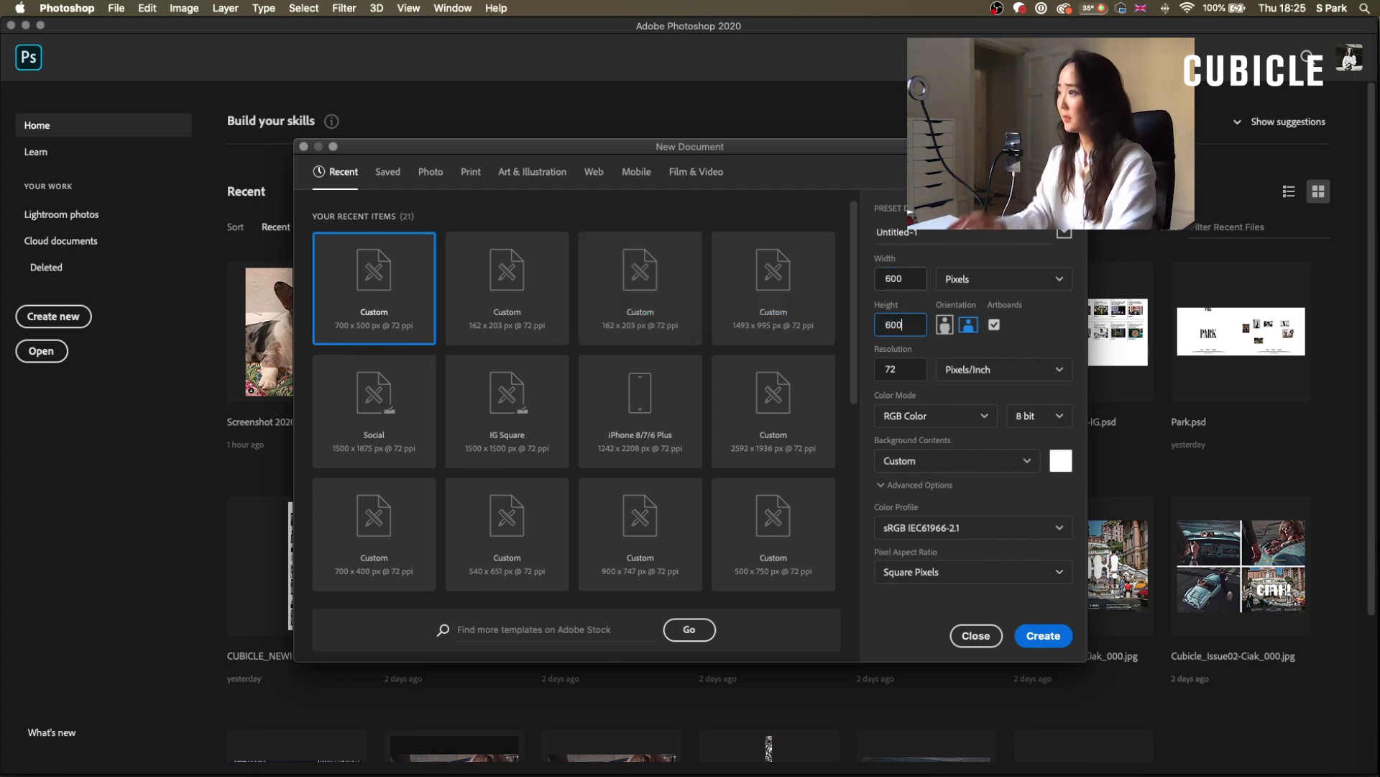
pyautogui.click(1007, 278)
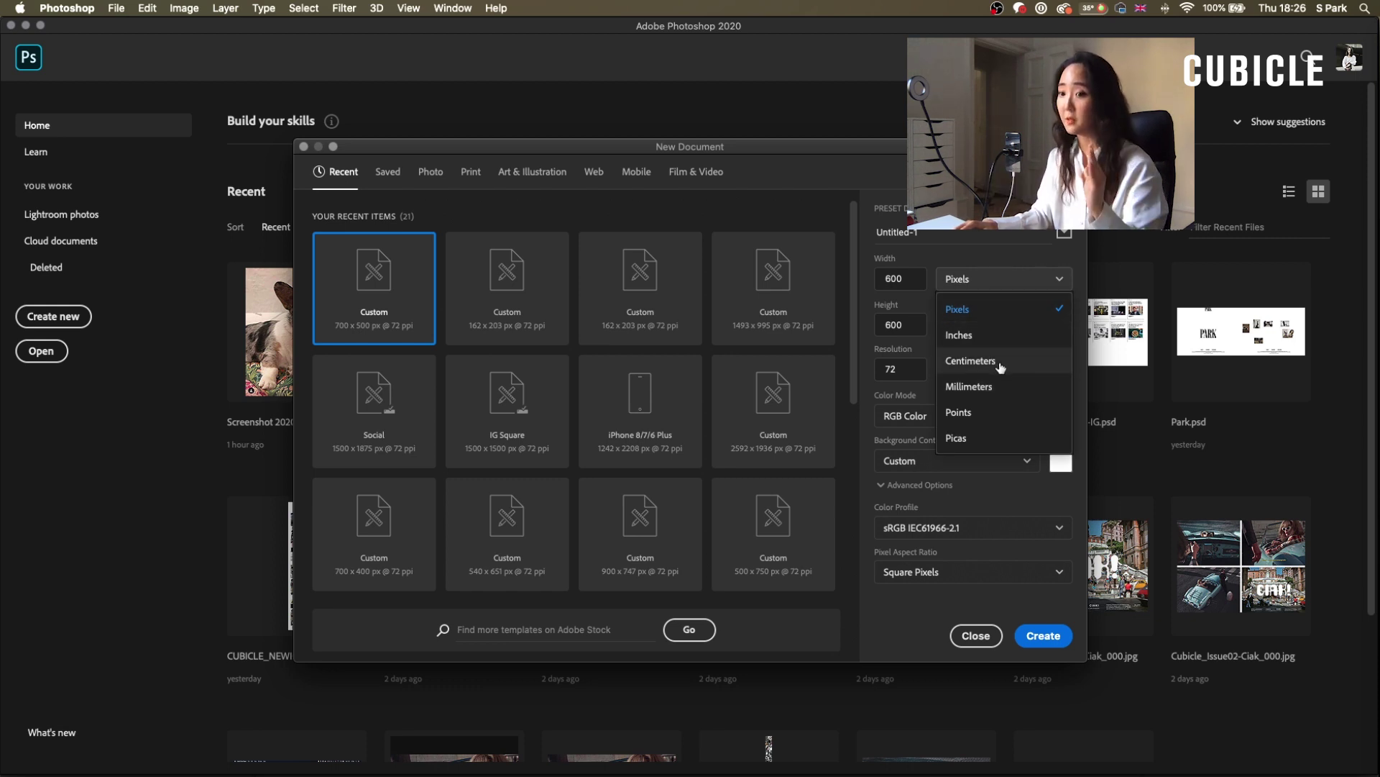
pyautogui.click(1023, 302)
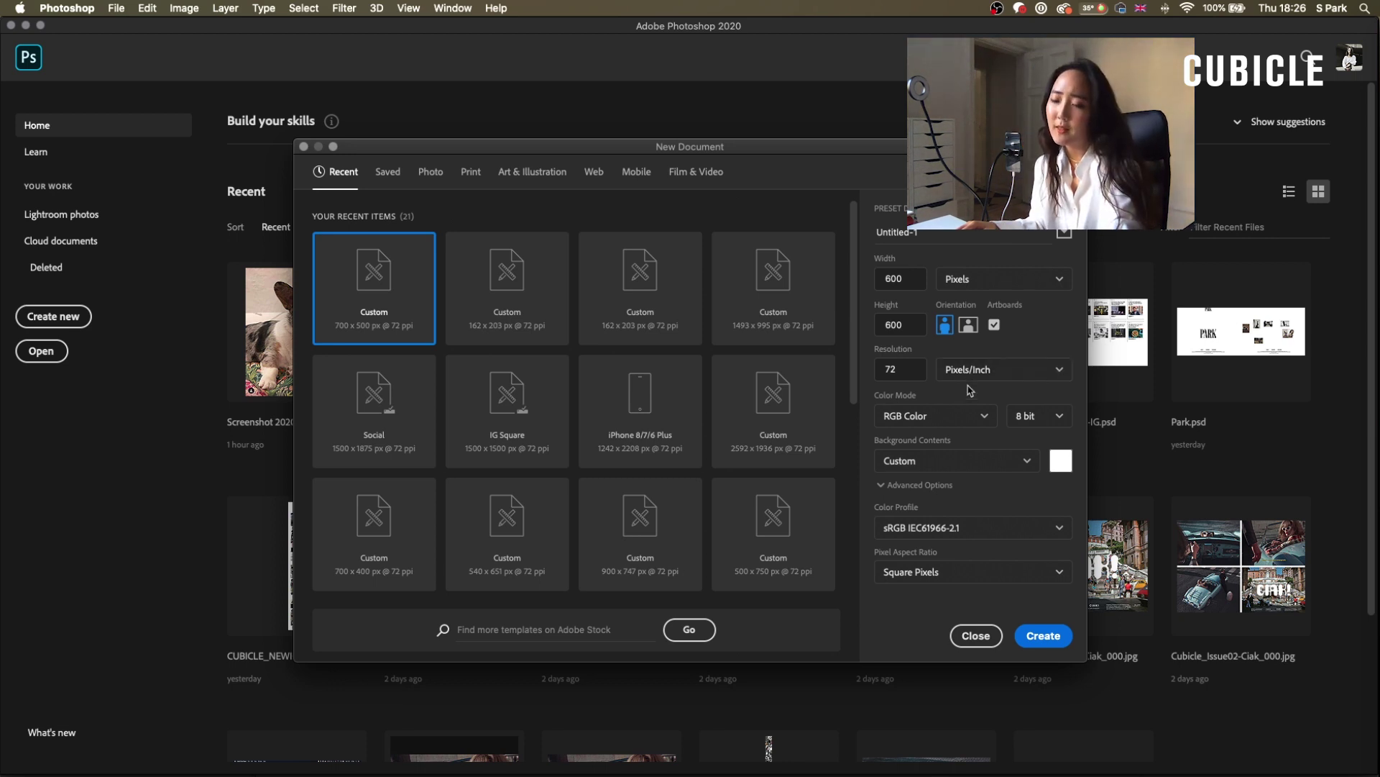
pyautogui.click(956, 460)
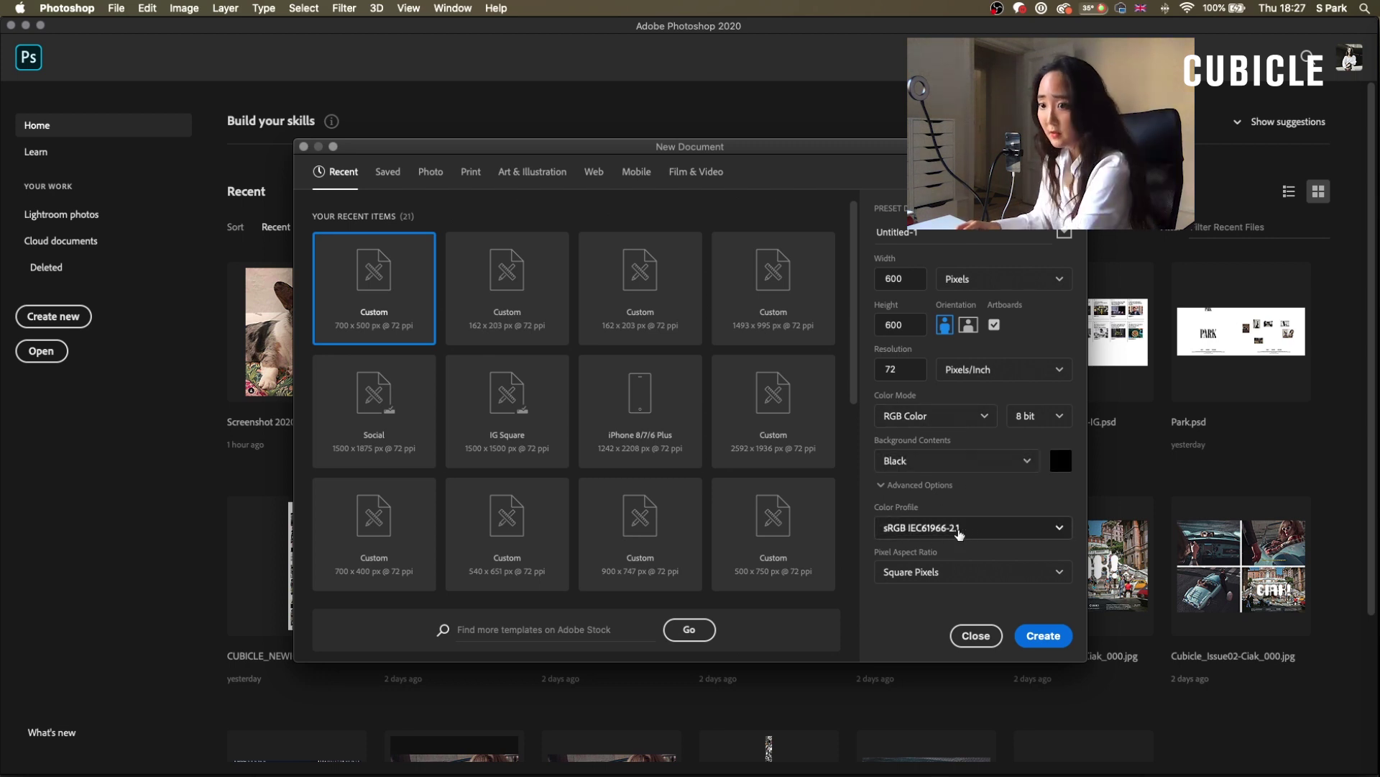
pyautogui.click(964, 533)
pyautogui.scroll(-10, 1035, 532)
pyautogui.scroll(-10, 1034, 533)
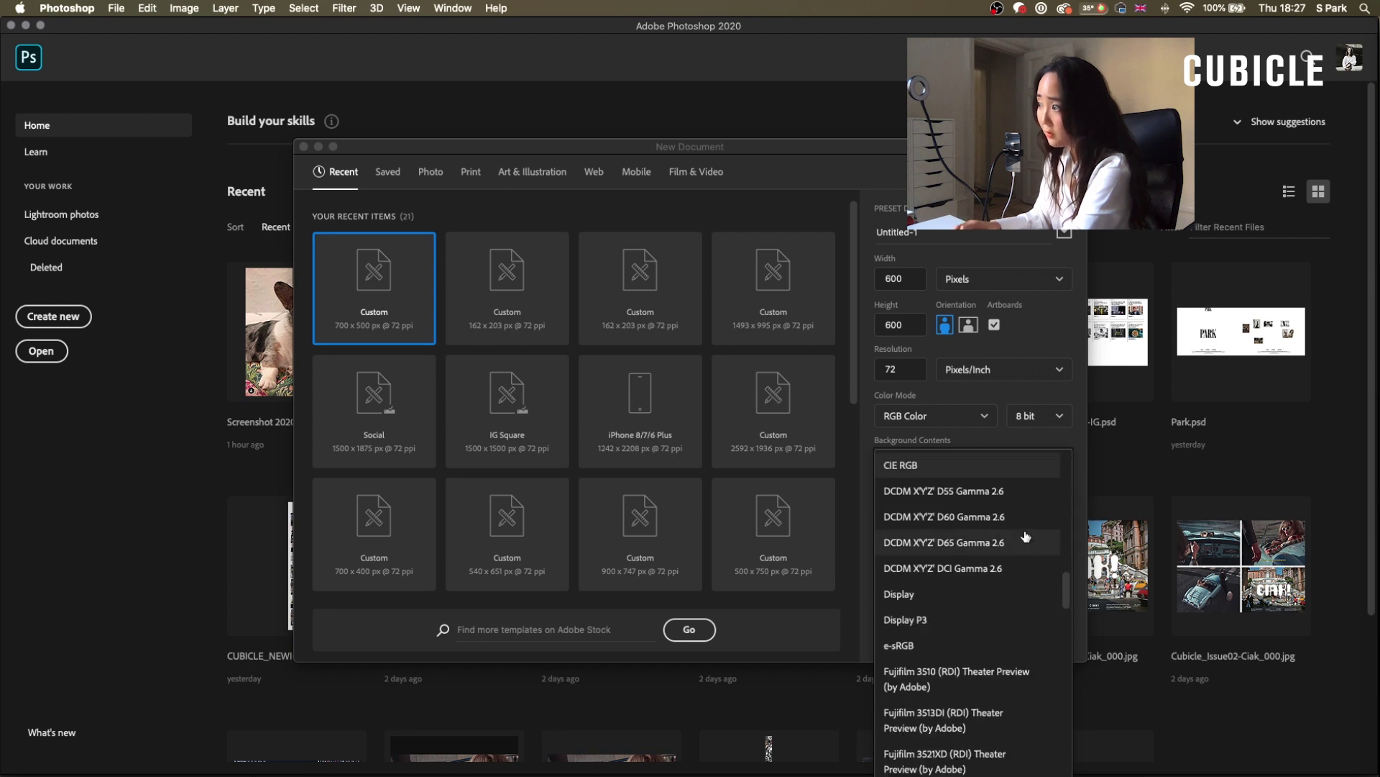
pyautogui.scroll(-3, 991, 629)
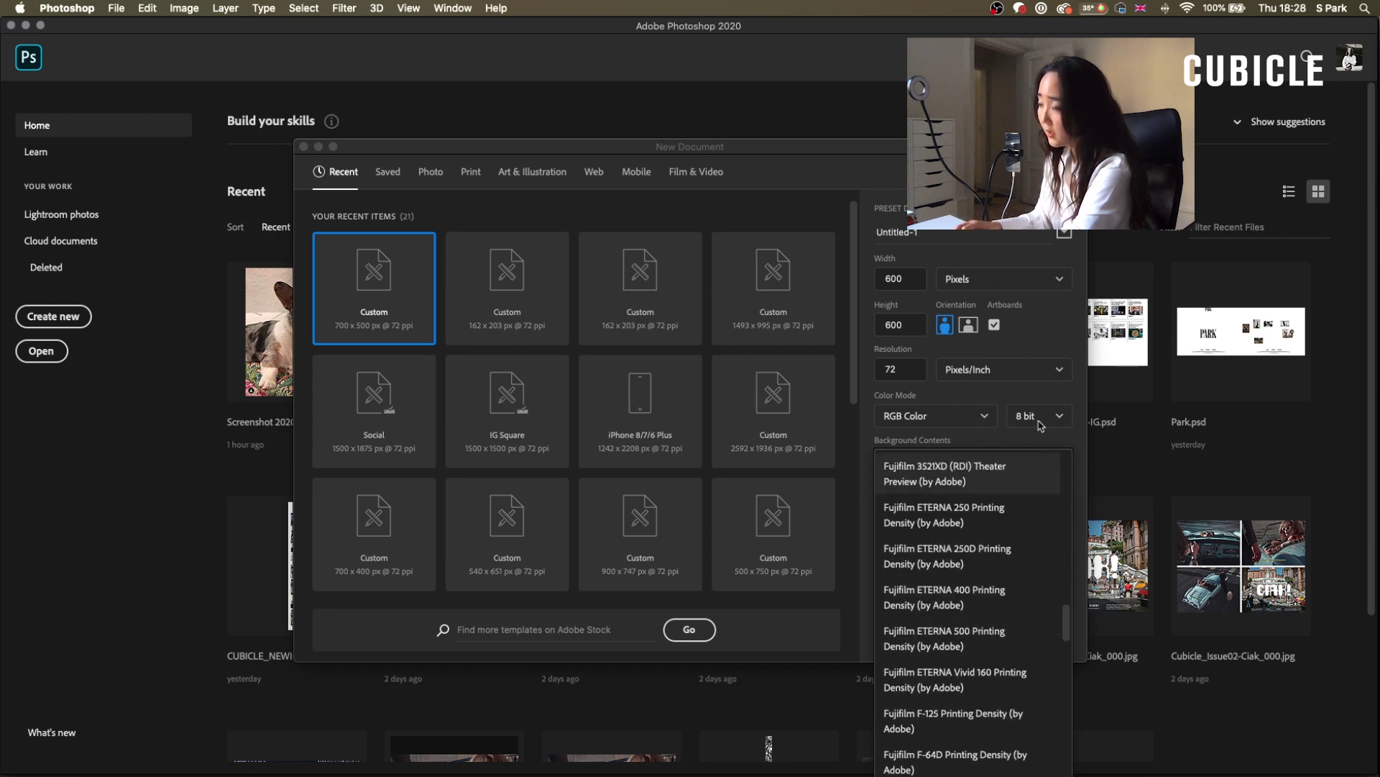
pyautogui.click(1033, 401)
# Step: Keep the pixel aspect ratio at Square Pixels and create the document
pyautogui.click(1005, 572)
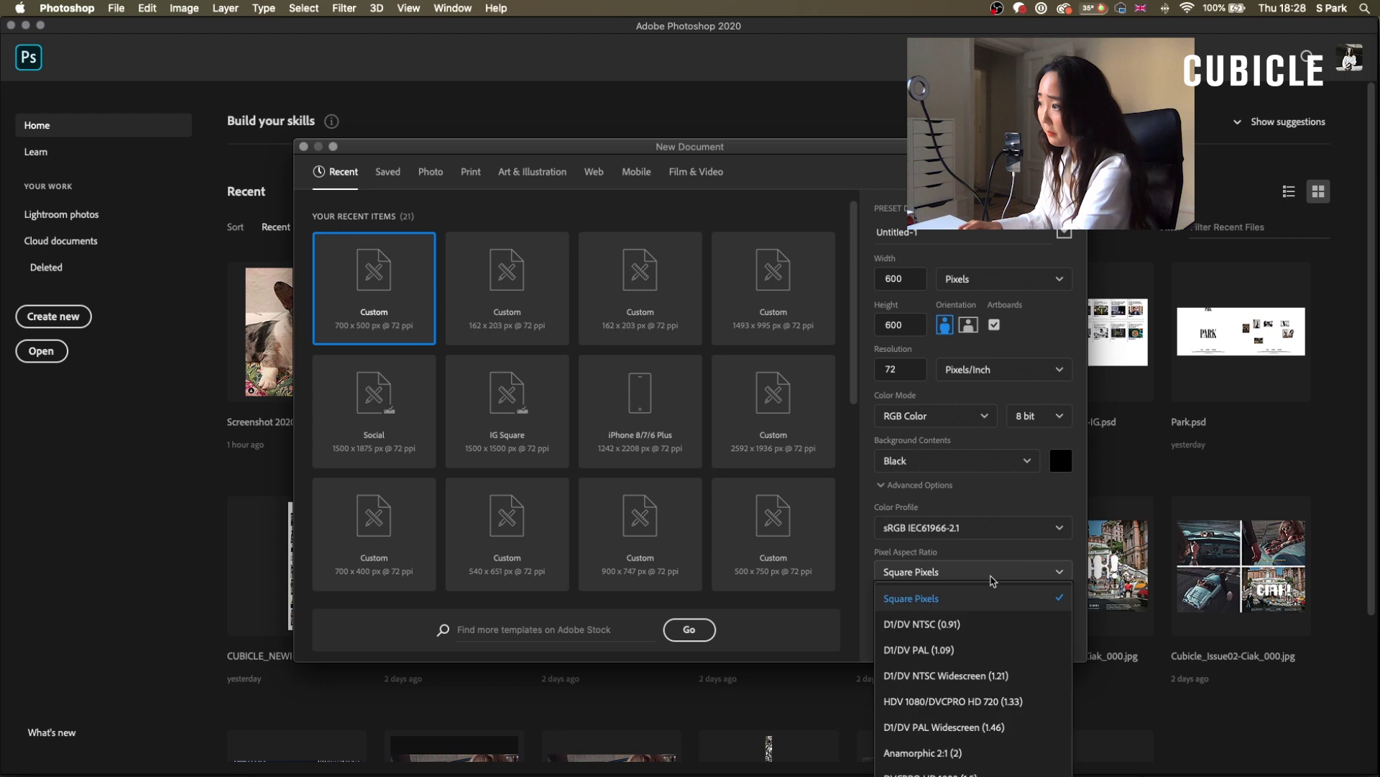
pyautogui.click(985, 598)
pyautogui.press('Return')
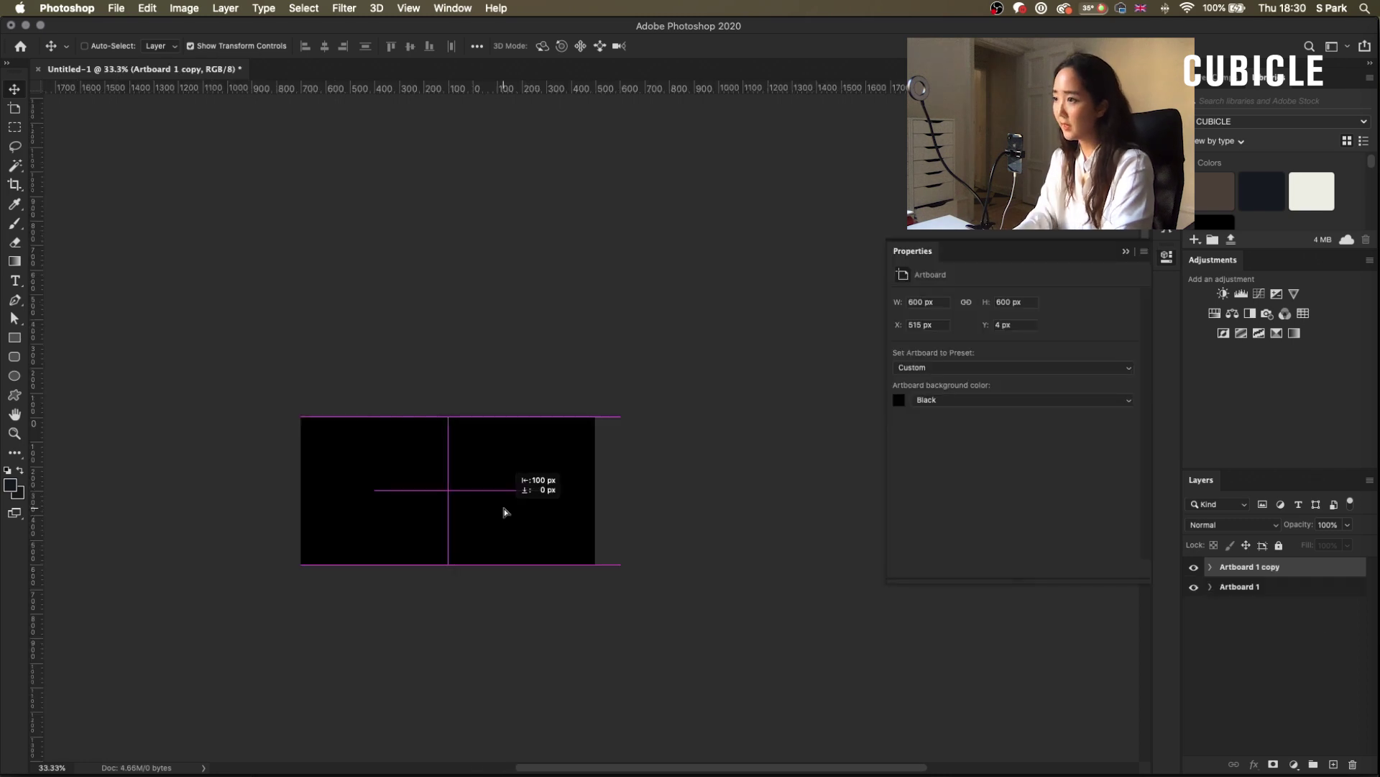
# Step: Position the artboard copy level with the original at a 20 px horizontal gap and collapse the artboard properties
pyautogui.moveTo(503, 511); pyautogui.dragTo(505, 513)
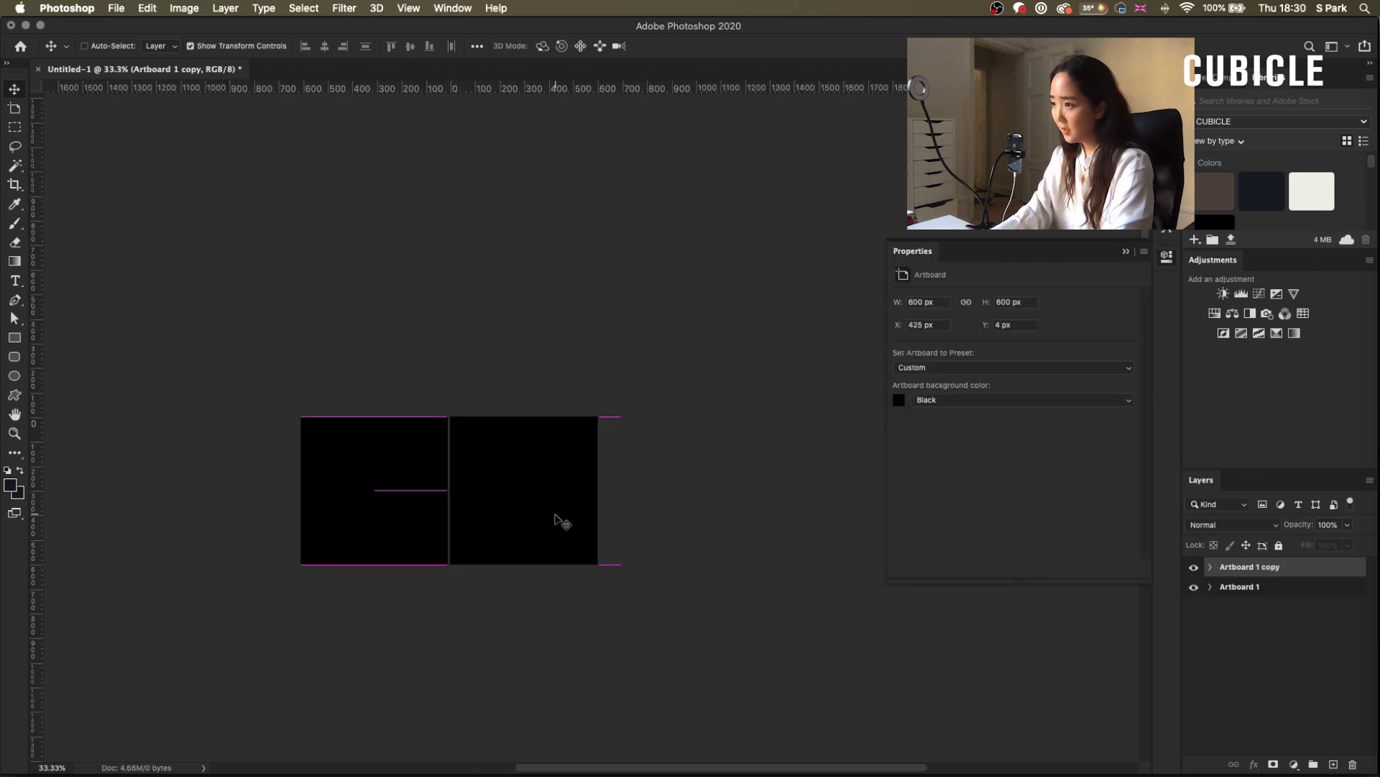
pyautogui.hotkey('shift', 'Right')
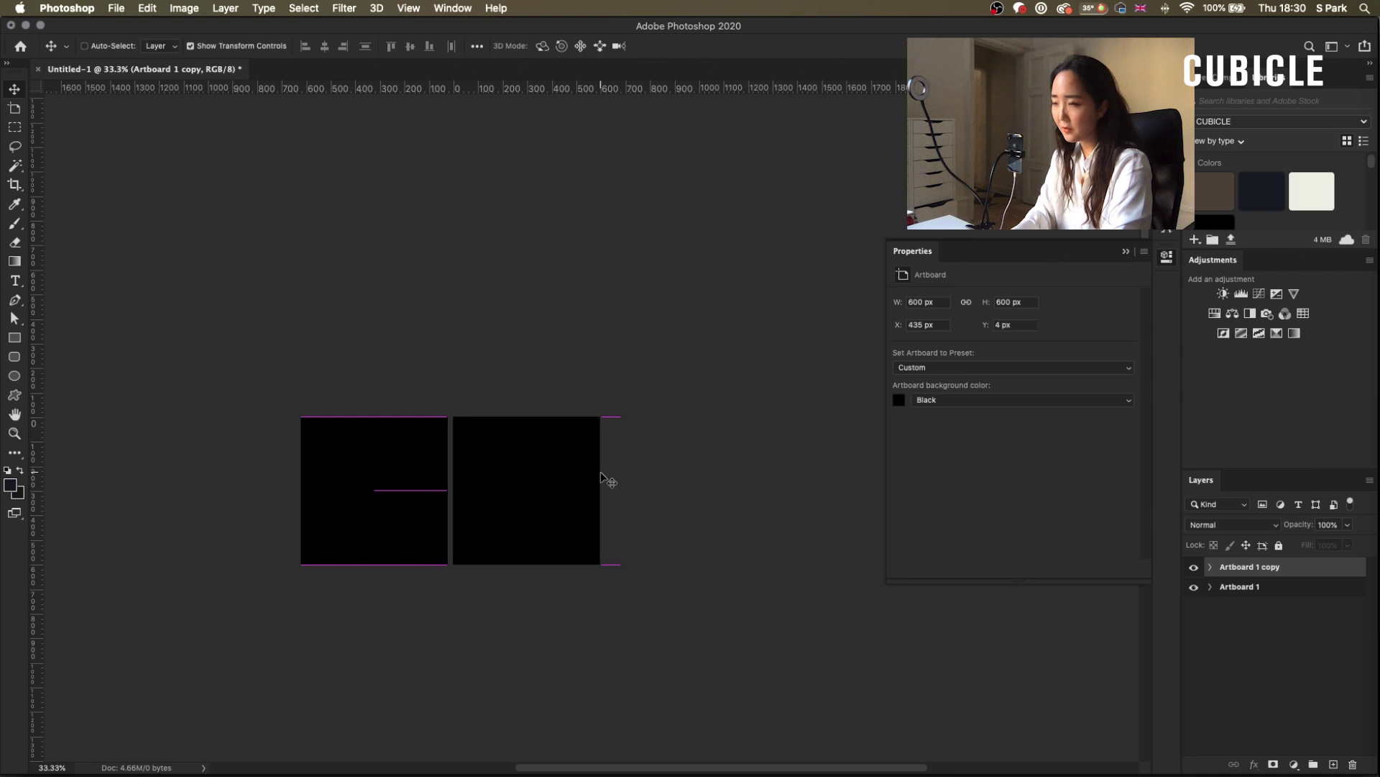
pyautogui.press('super+equal')
pyautogui.press('super+equal')
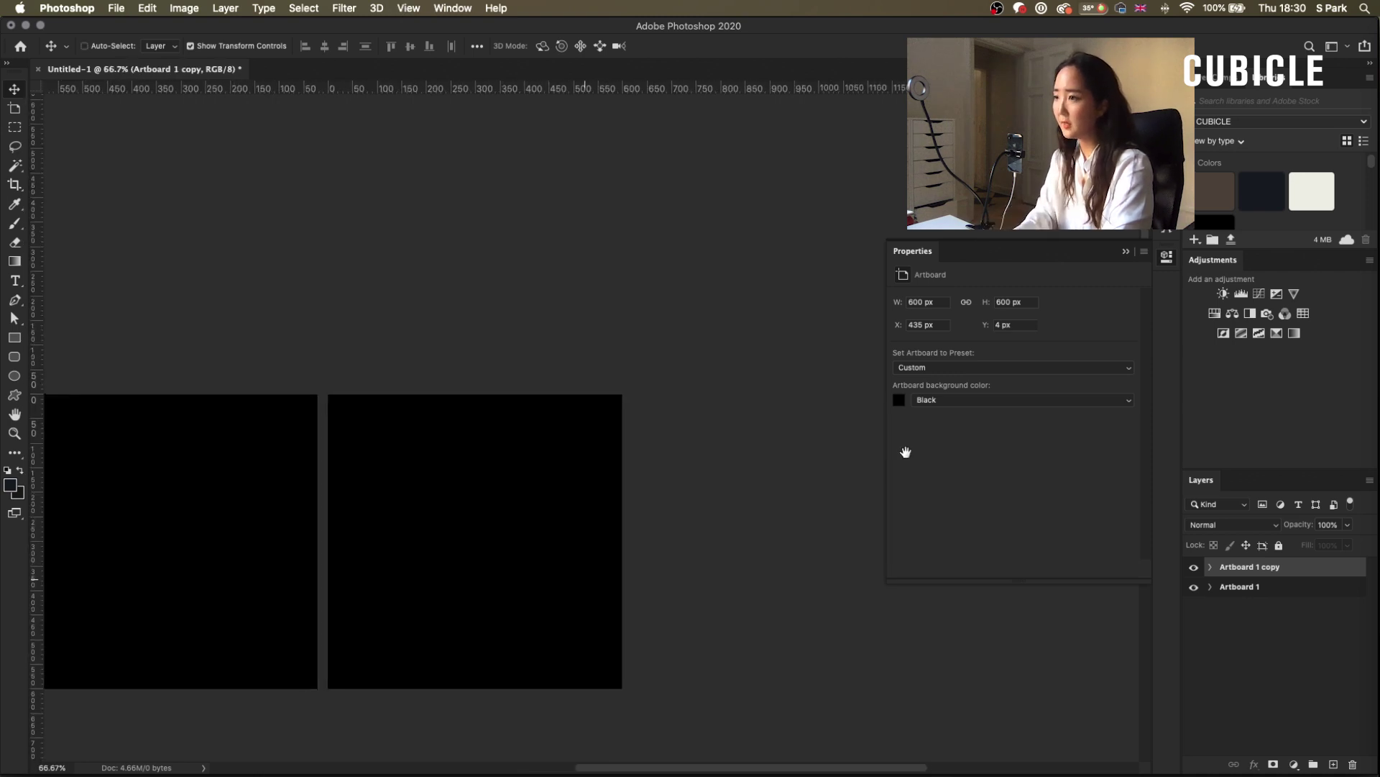
pyautogui.hscroll(-5, 885, 464)
pyautogui.hscroll(3, 825, 487)
pyautogui.scroll(1, 826, 487)
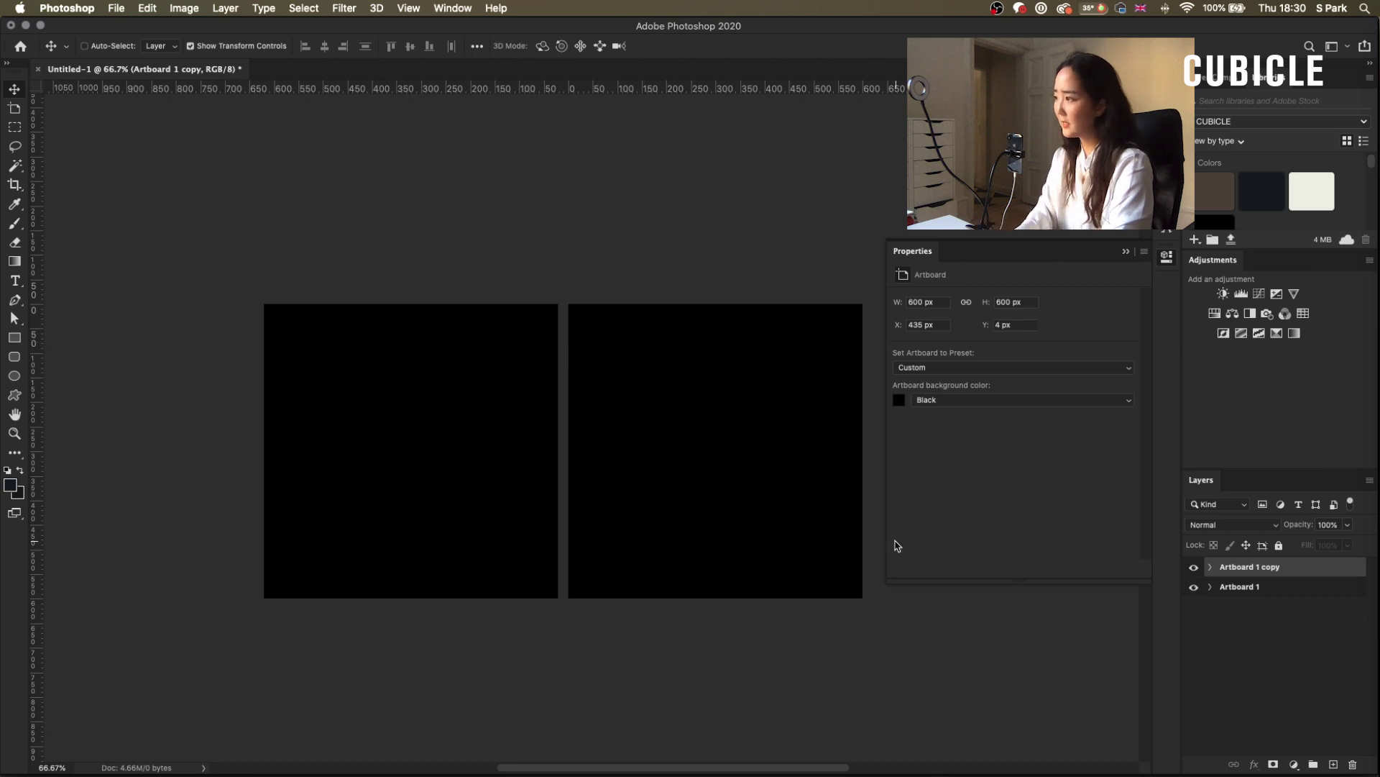
pyautogui.hscroll(6, 516, 441)
pyautogui.click(1126, 251)
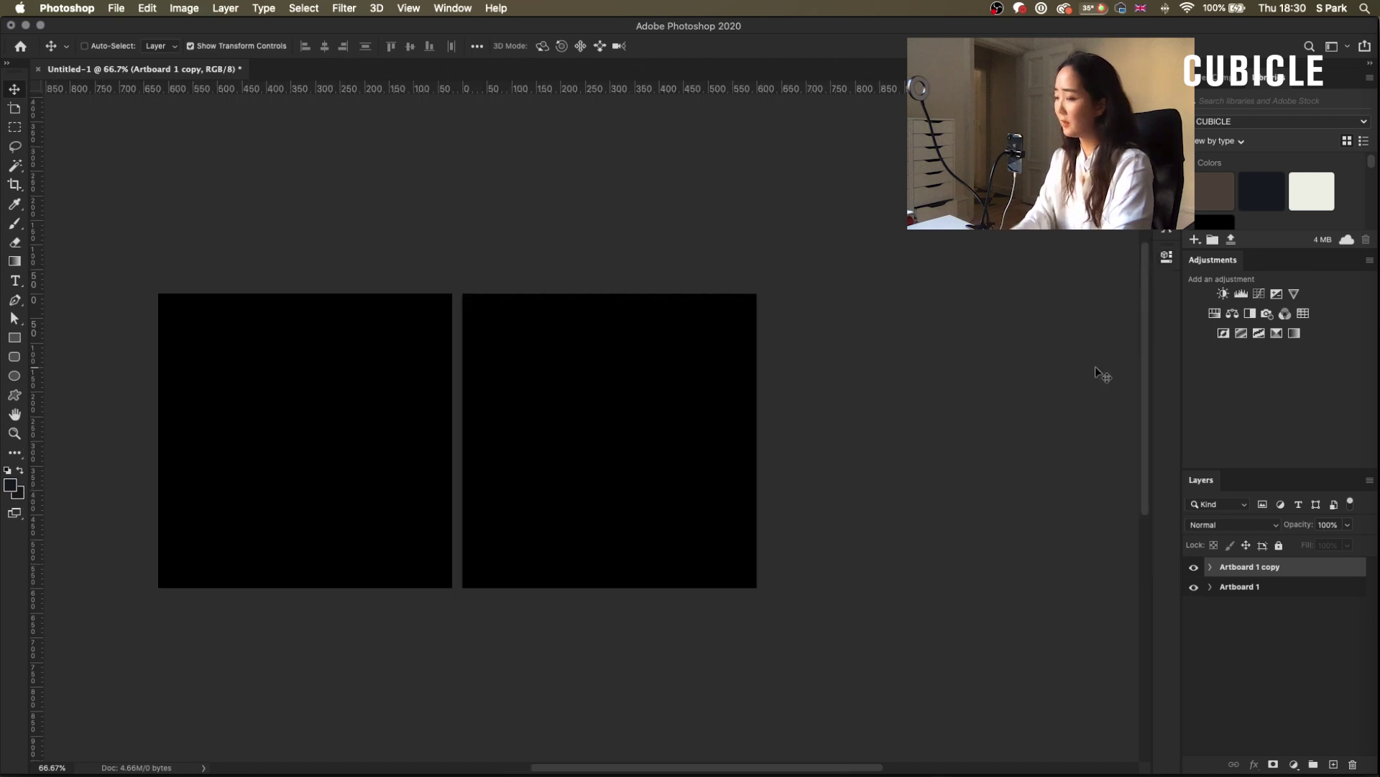
# Step: Duplicate the second artboard and align the copy in the same row with a matching 20 px gap
pyautogui.hotkey('ctrl', 'j')
pyautogui.hscroll(-5, 827, 400)
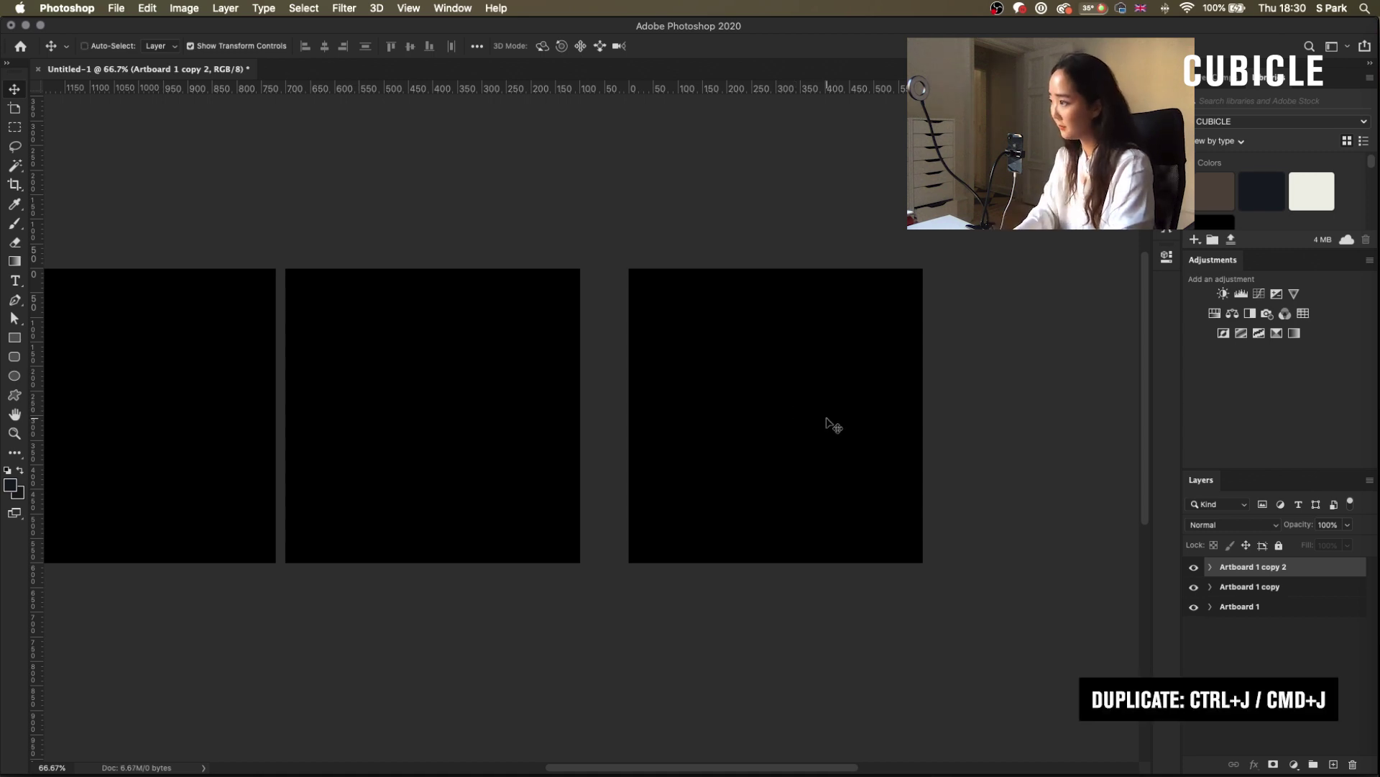
pyautogui.moveTo(776, 496); pyautogui.dragTo(767, 460)
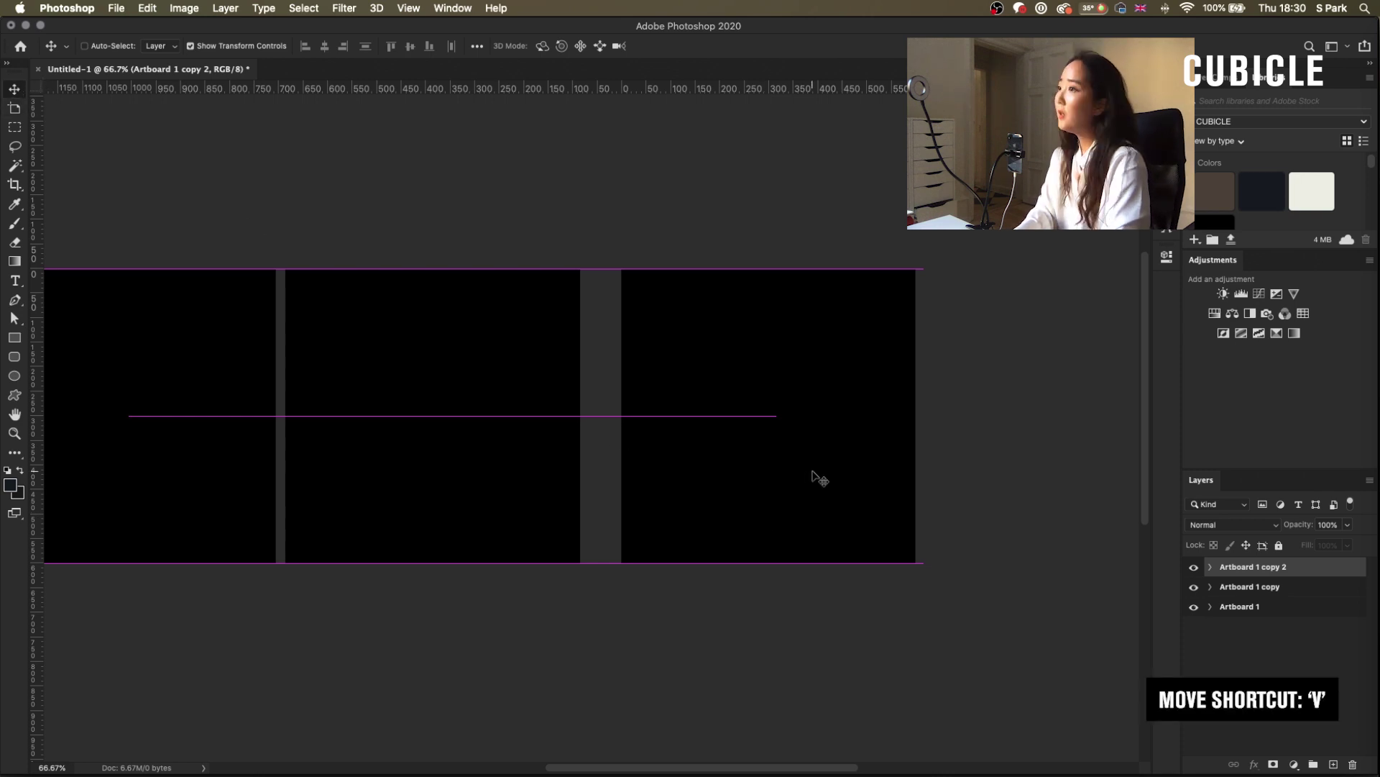
pyautogui.moveTo(833, 441); pyautogui.dragTo(800, 438)
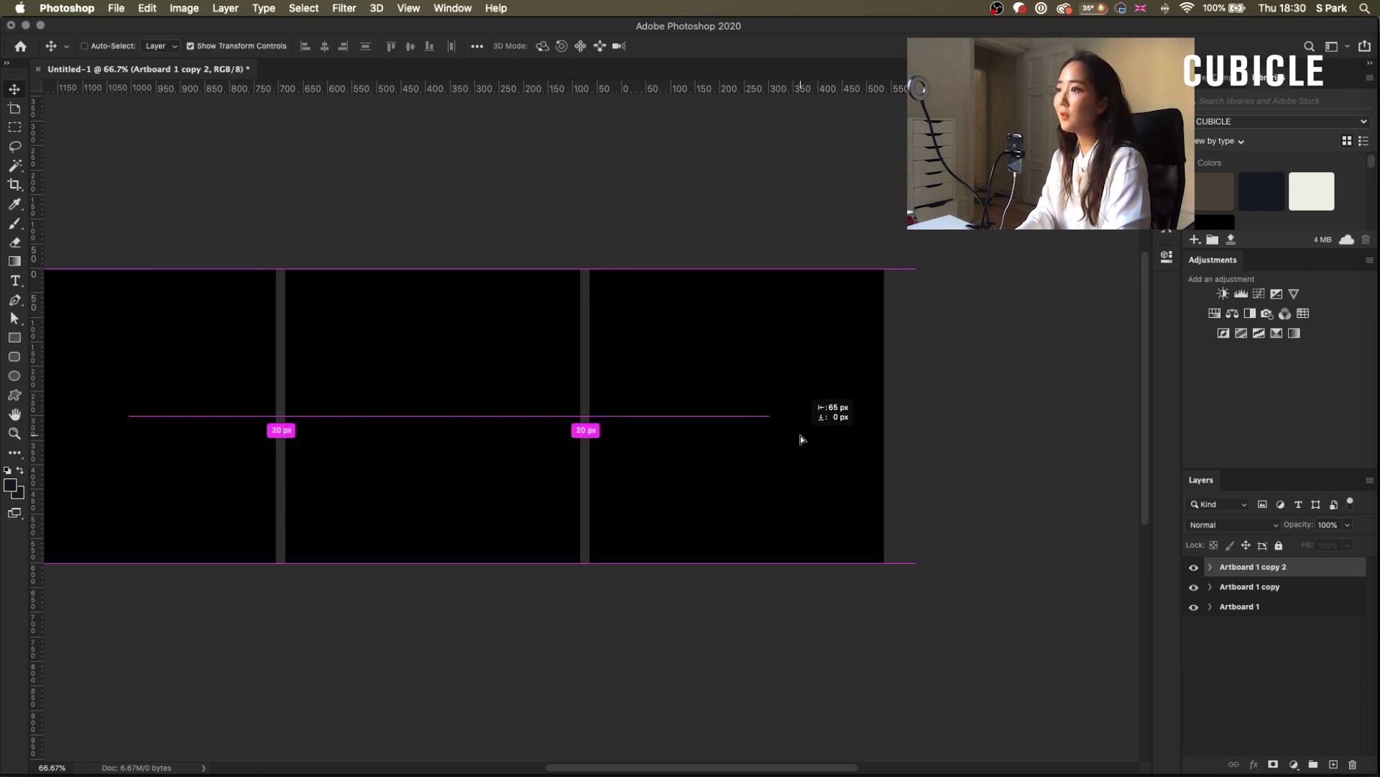
# Step: Duplicate all three artboards together and place the copies as a second row directly above, leaving a narrow gap
pyautogui.press('super+minus')
pyautogui.press('super+minus')
pyautogui.press('super+minus')
pyautogui.click(1258, 613)
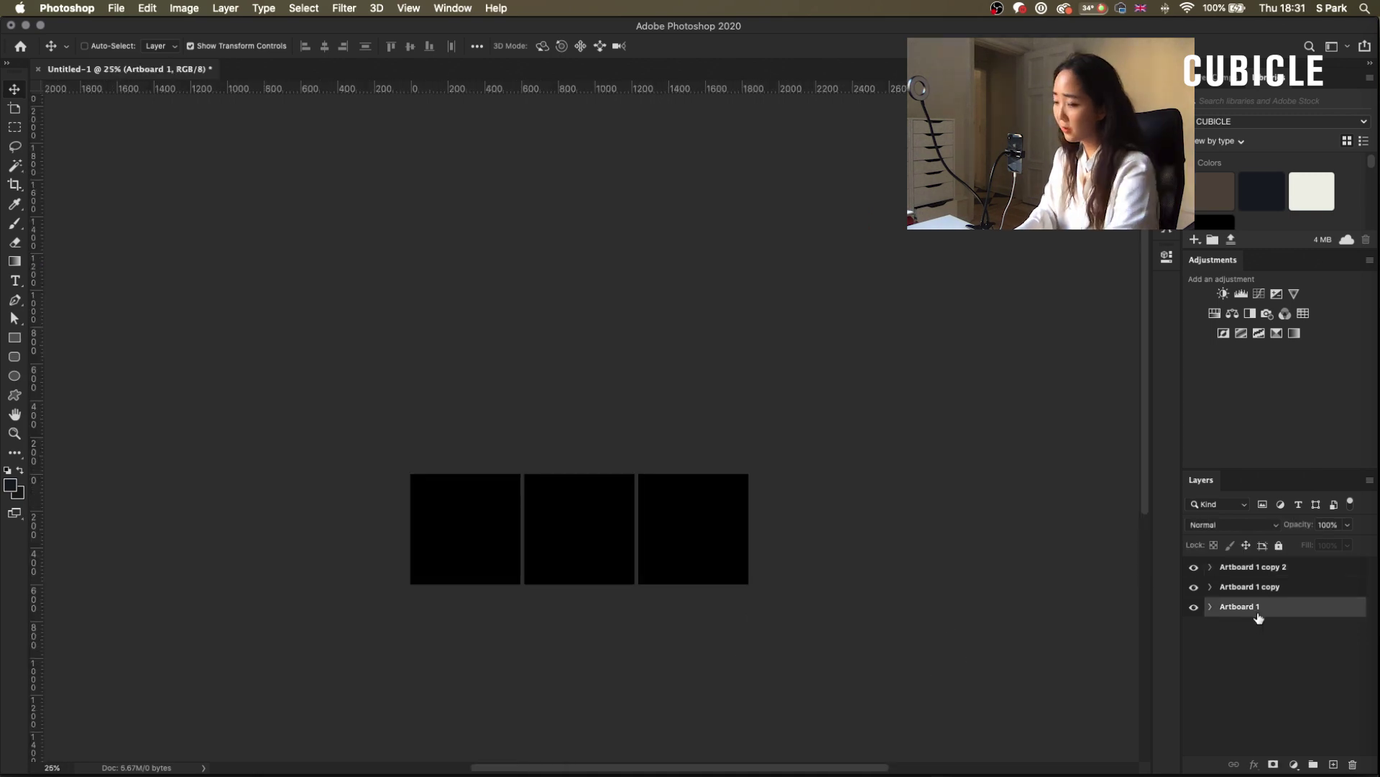
pyautogui.keyDown('shift'); pyautogui.click(1260, 568); pyautogui.keyUp('shift')
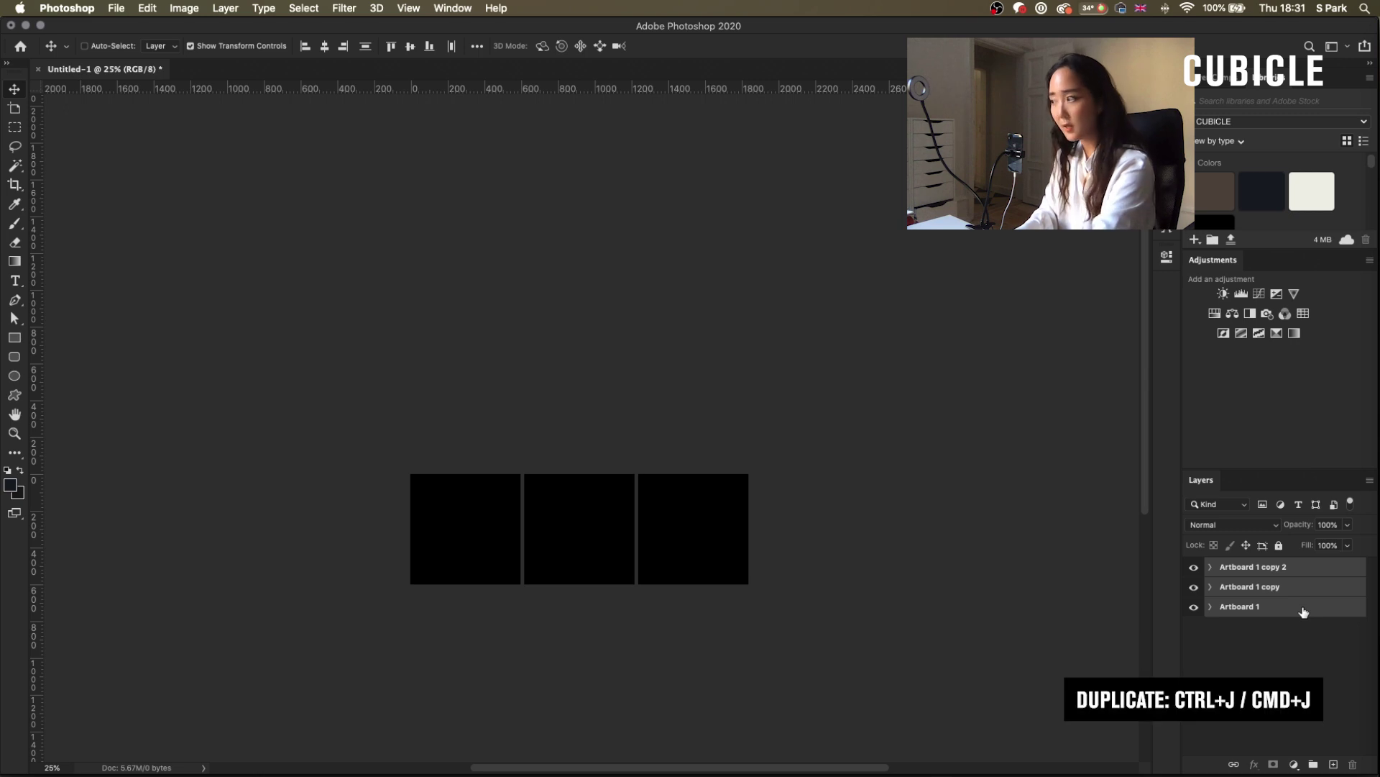
pyautogui.press('super+j')
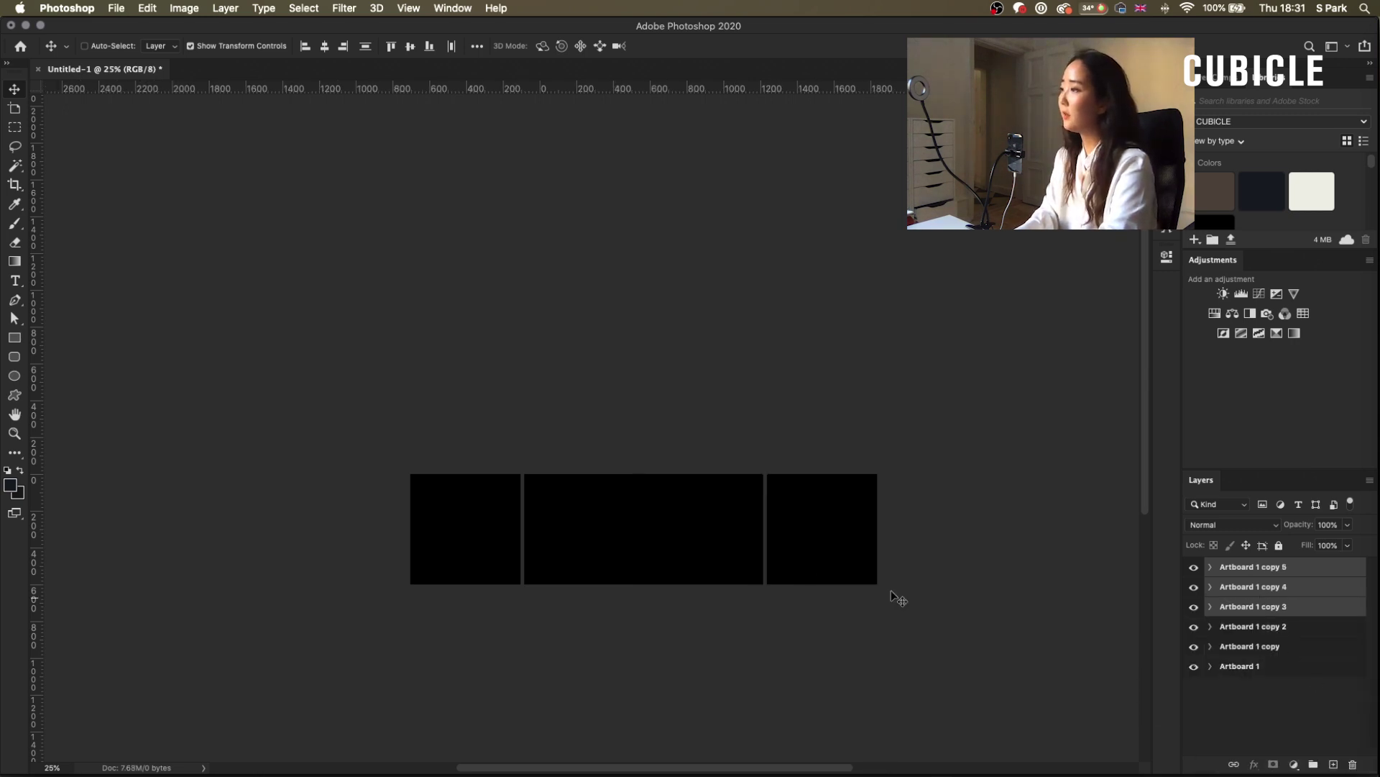
pyautogui.moveTo(827, 563); pyautogui.dragTo(694, 455)
pyautogui.hotkey('shift', 'Up')
pyautogui.hotkey('shift', 'Up')
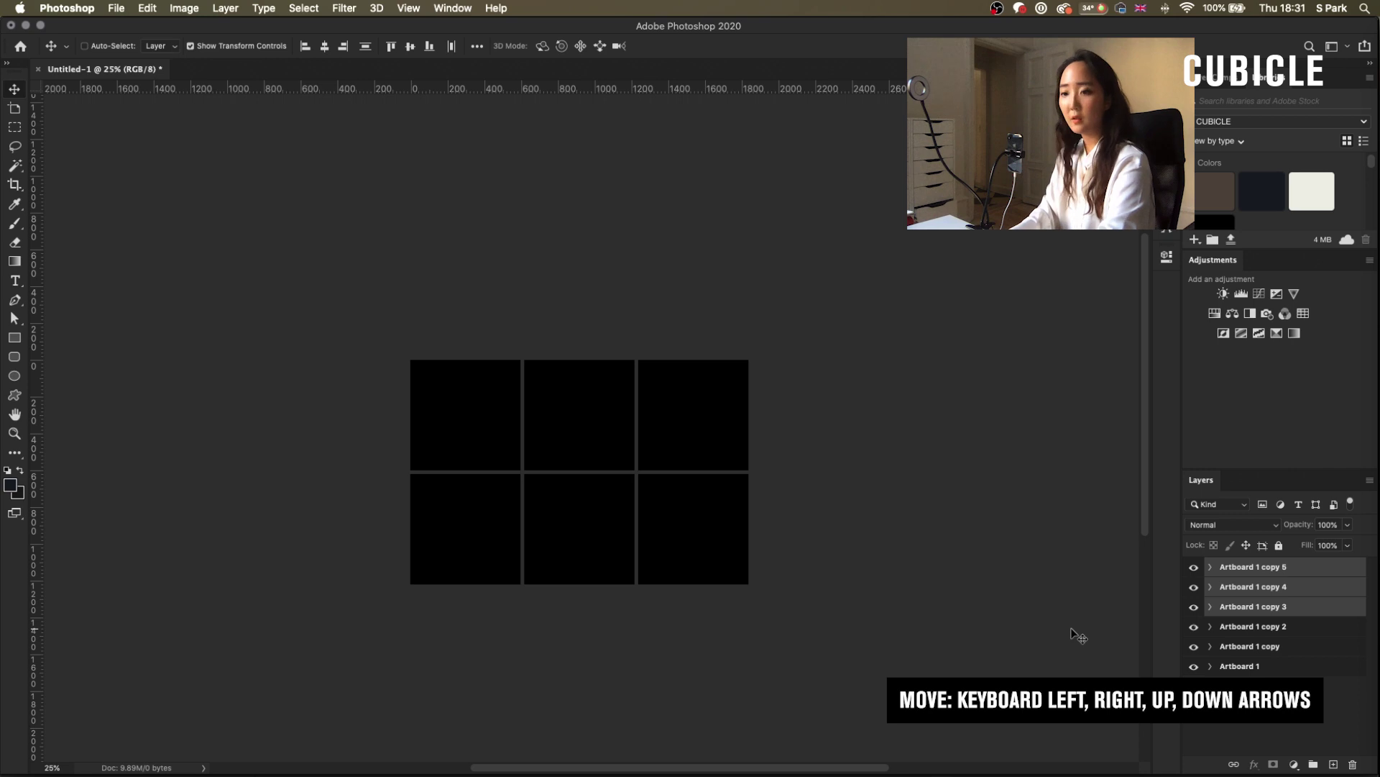
# Step: Duplicate the block of six artboards and stack the copies above it, extending the three-column grid to 30 artboards
pyautogui.click(1281, 664)
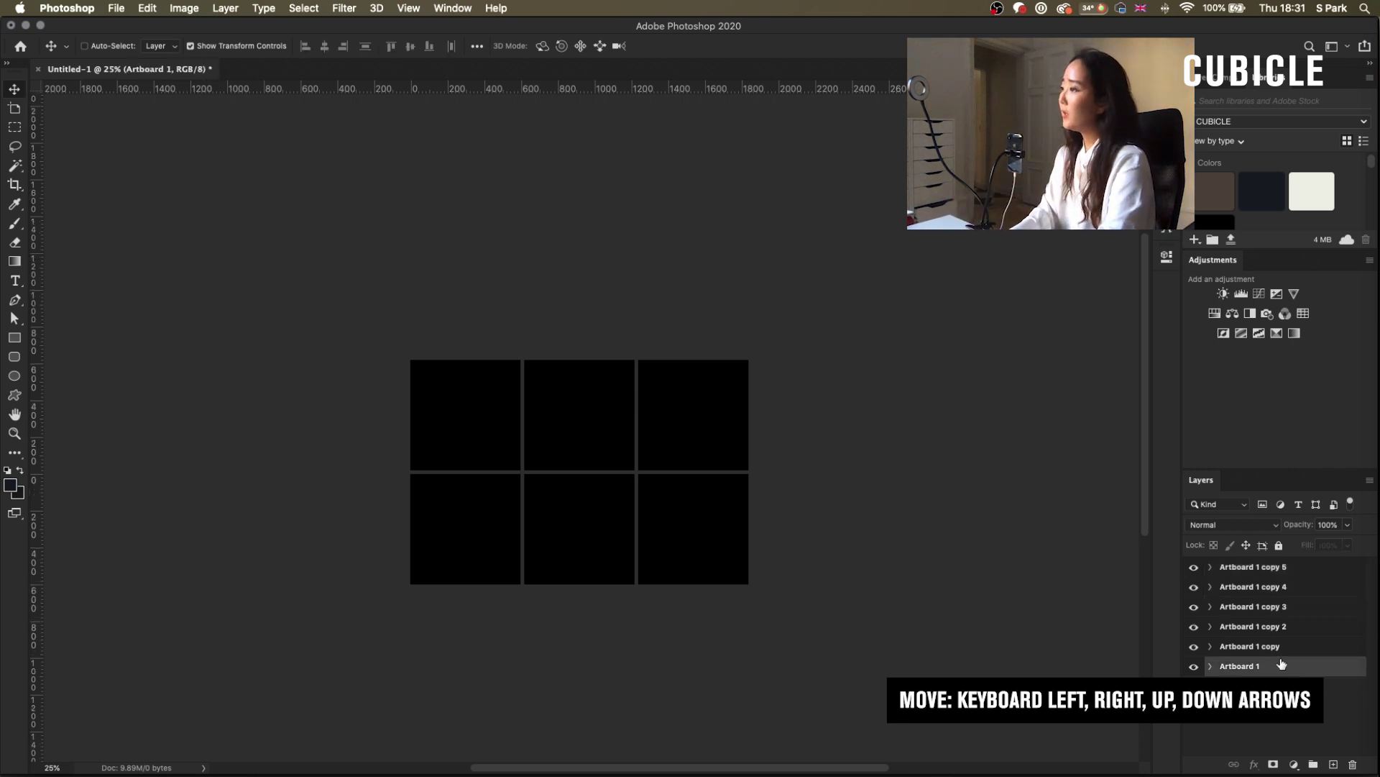
pyautogui.keyDown('shift'); pyautogui.click(1287, 567); pyautogui.keyUp('shift')
pyautogui.moveTo(1287, 564); pyautogui.dragTo(1333, 764)
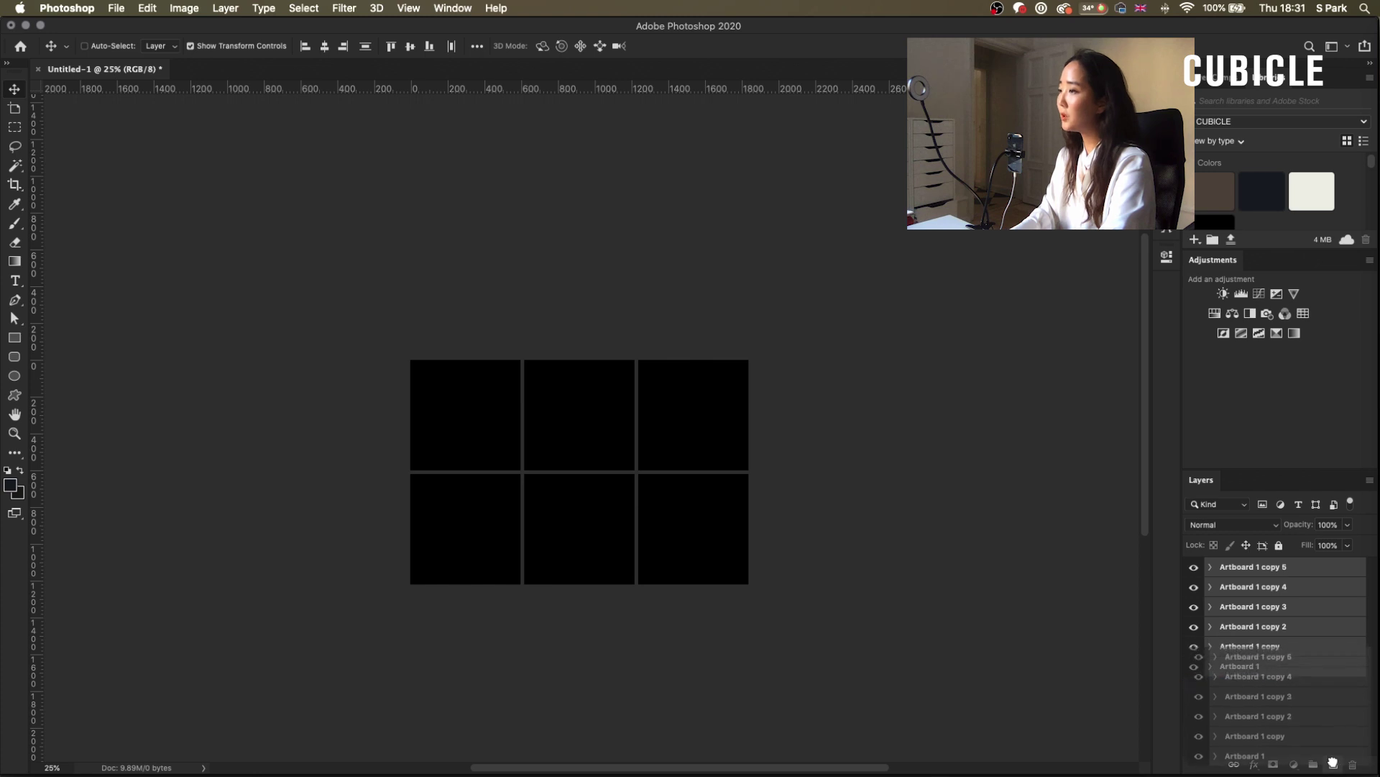
pyautogui.moveTo(686, 349); pyautogui.dragTo(675, 323)
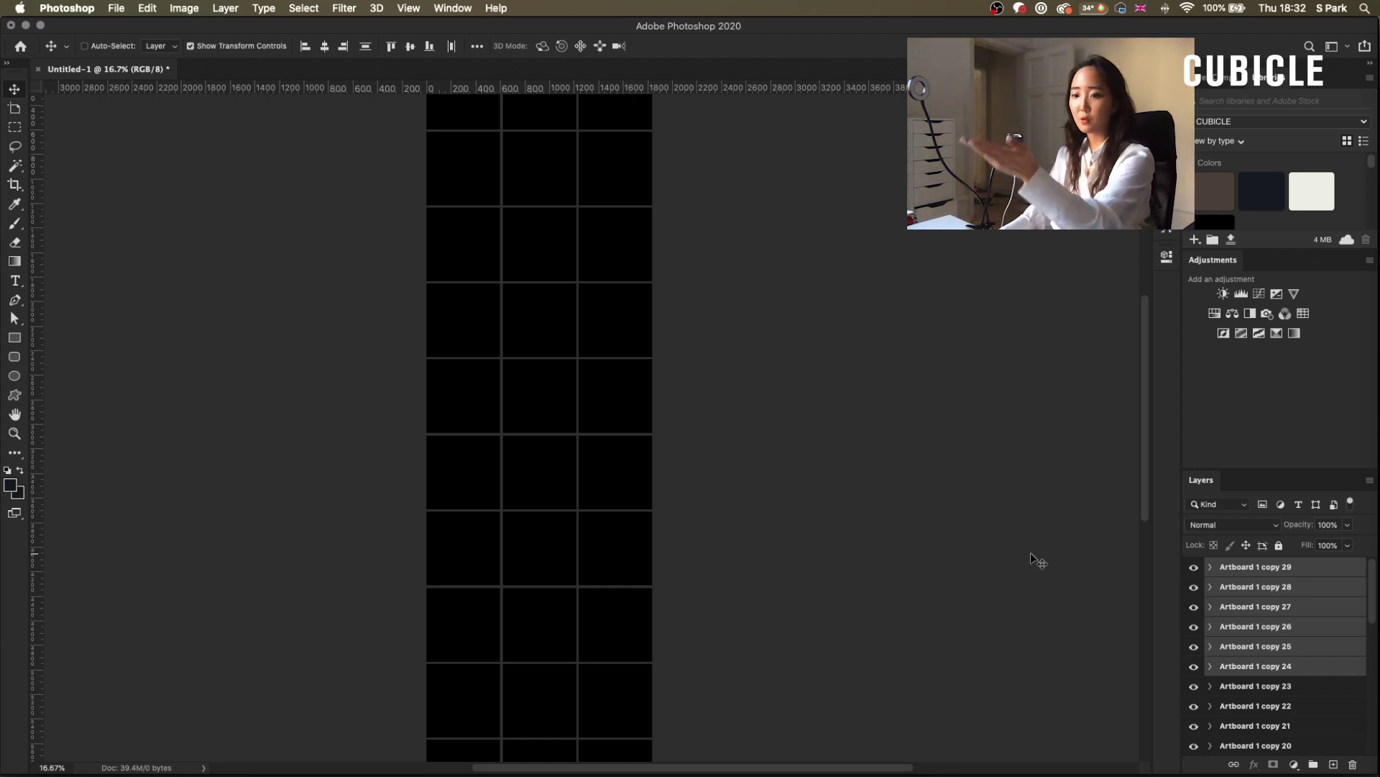
# Step: Change the canvas background around the artboards from its current colour to Light Gray
pyautogui.rightClick(755, 496)
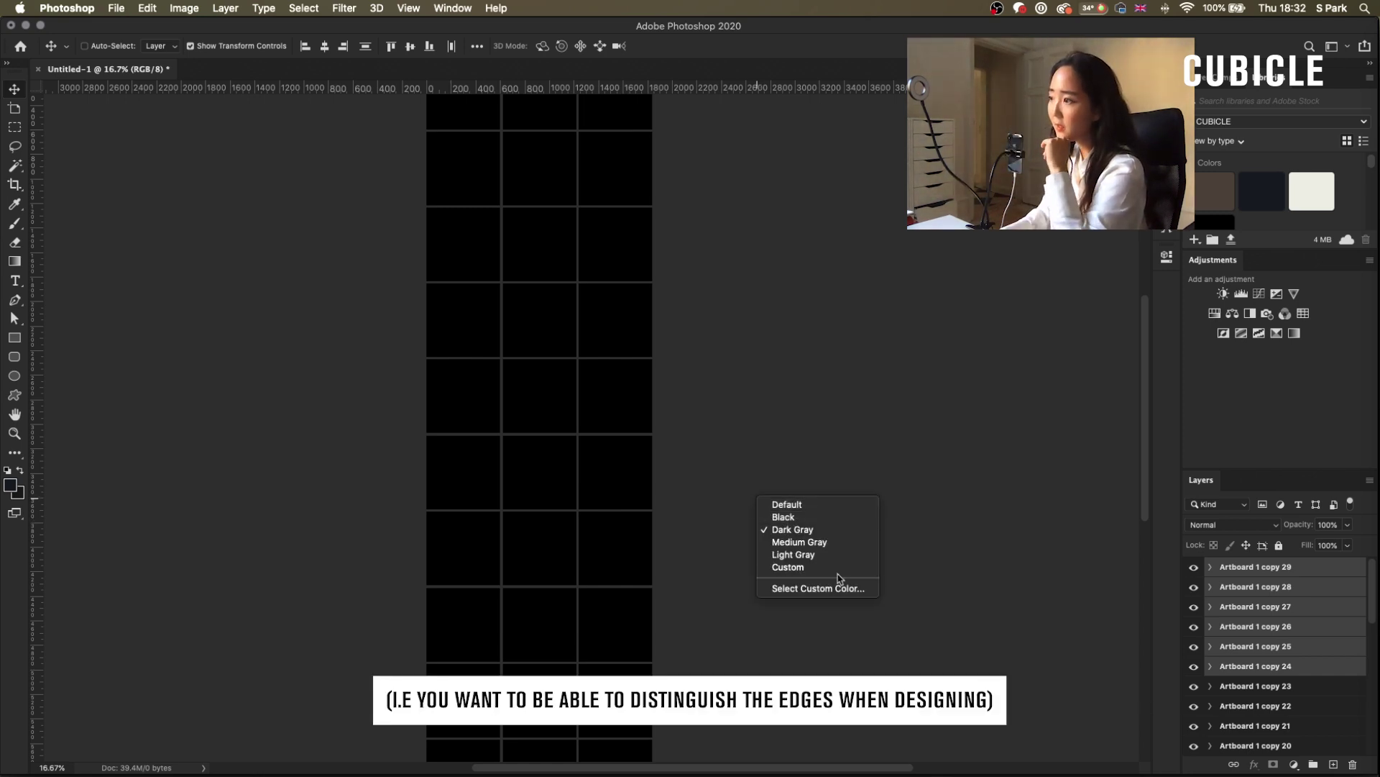
pyautogui.click(759, 308)
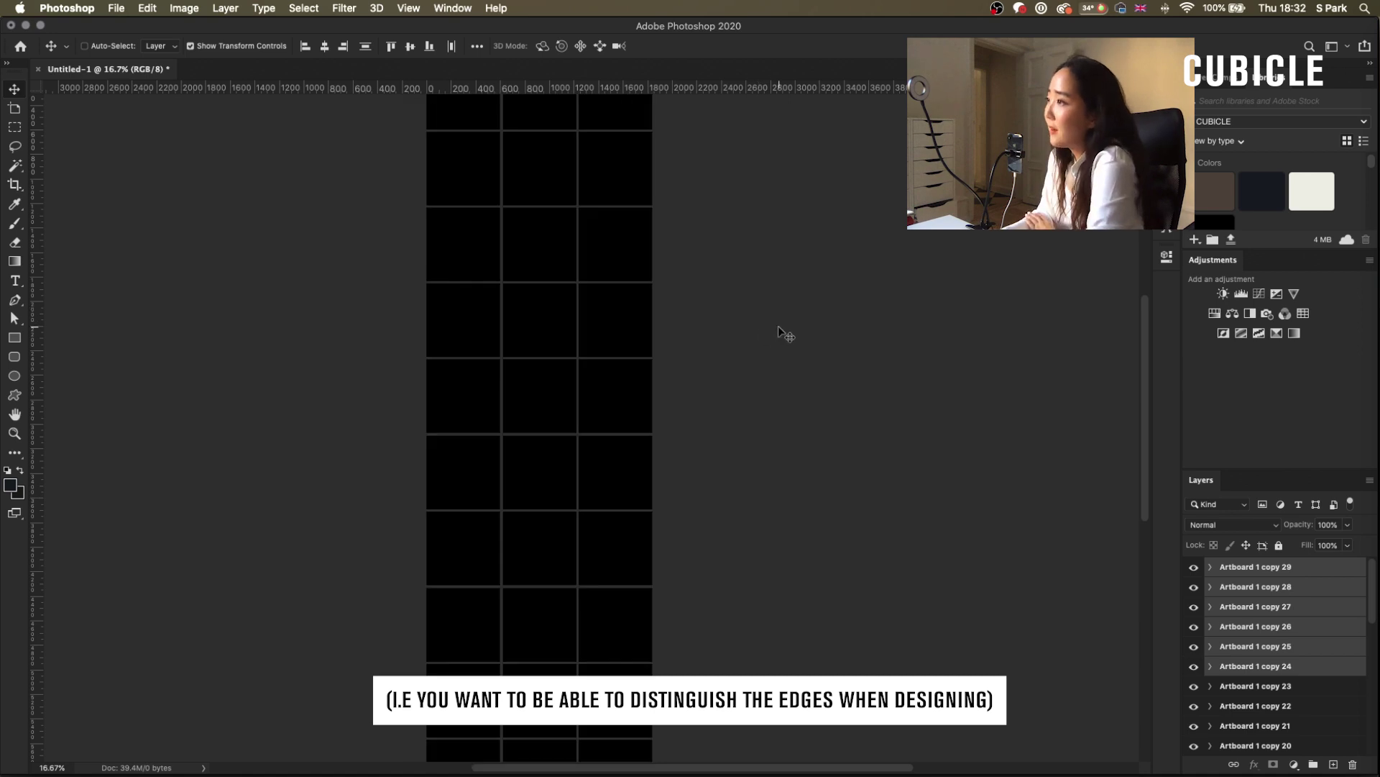
pyautogui.rightClick(786, 286)
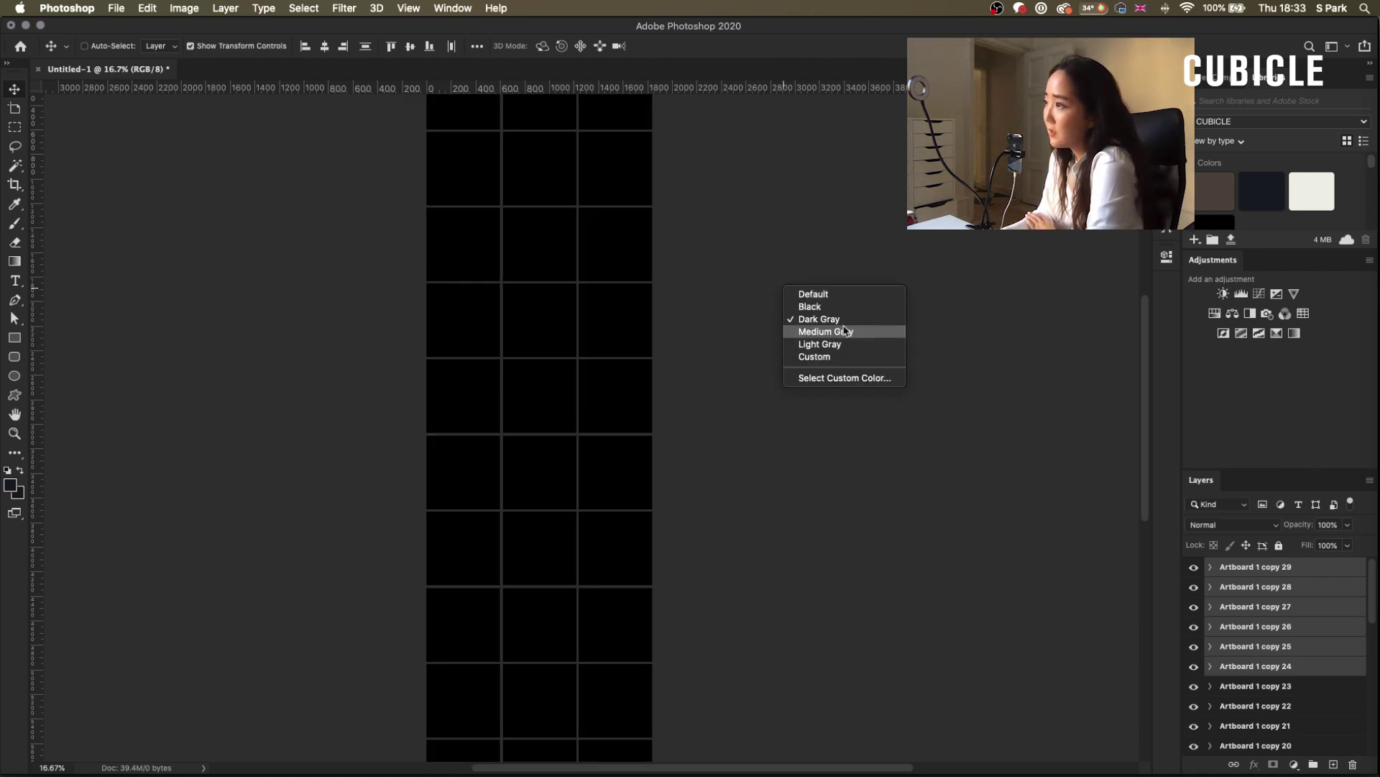
pyautogui.click(825, 545)
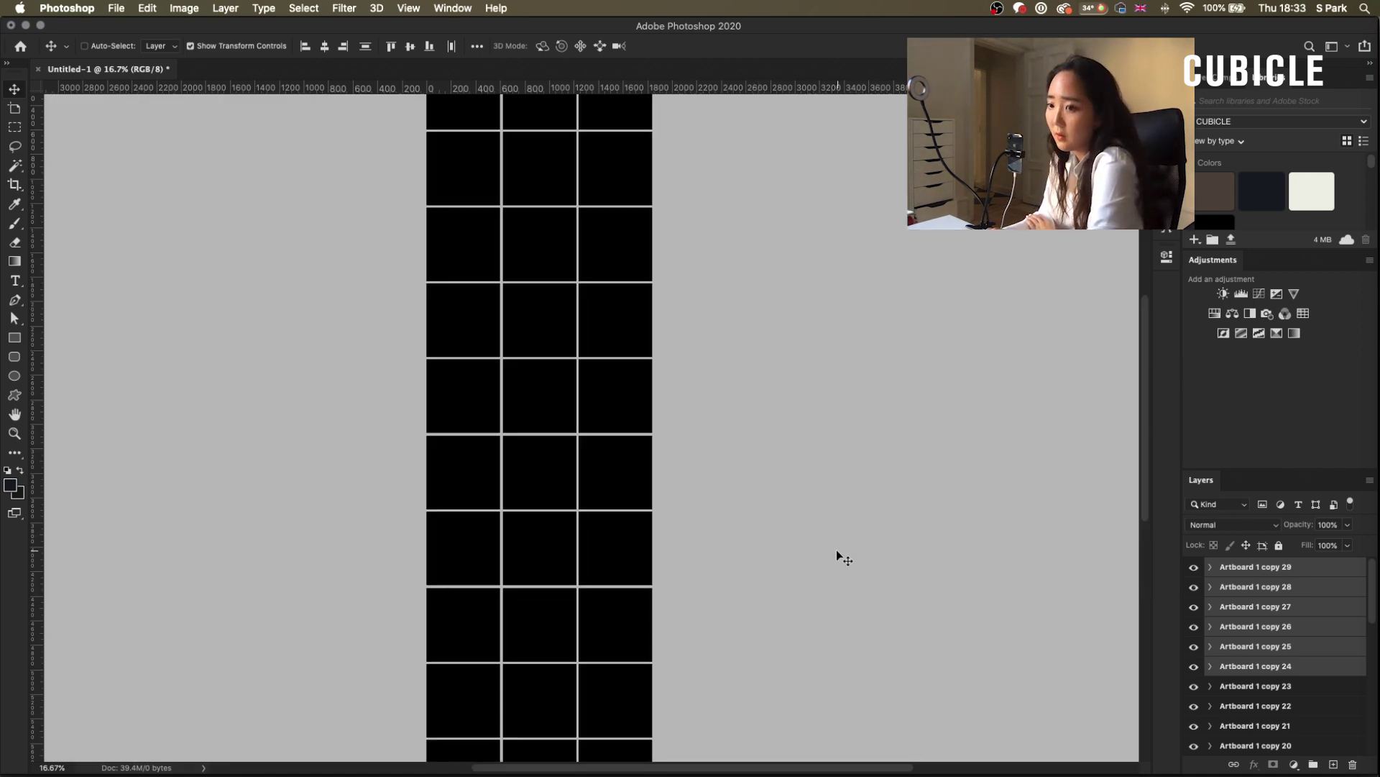
pyautogui.press('super+equal')
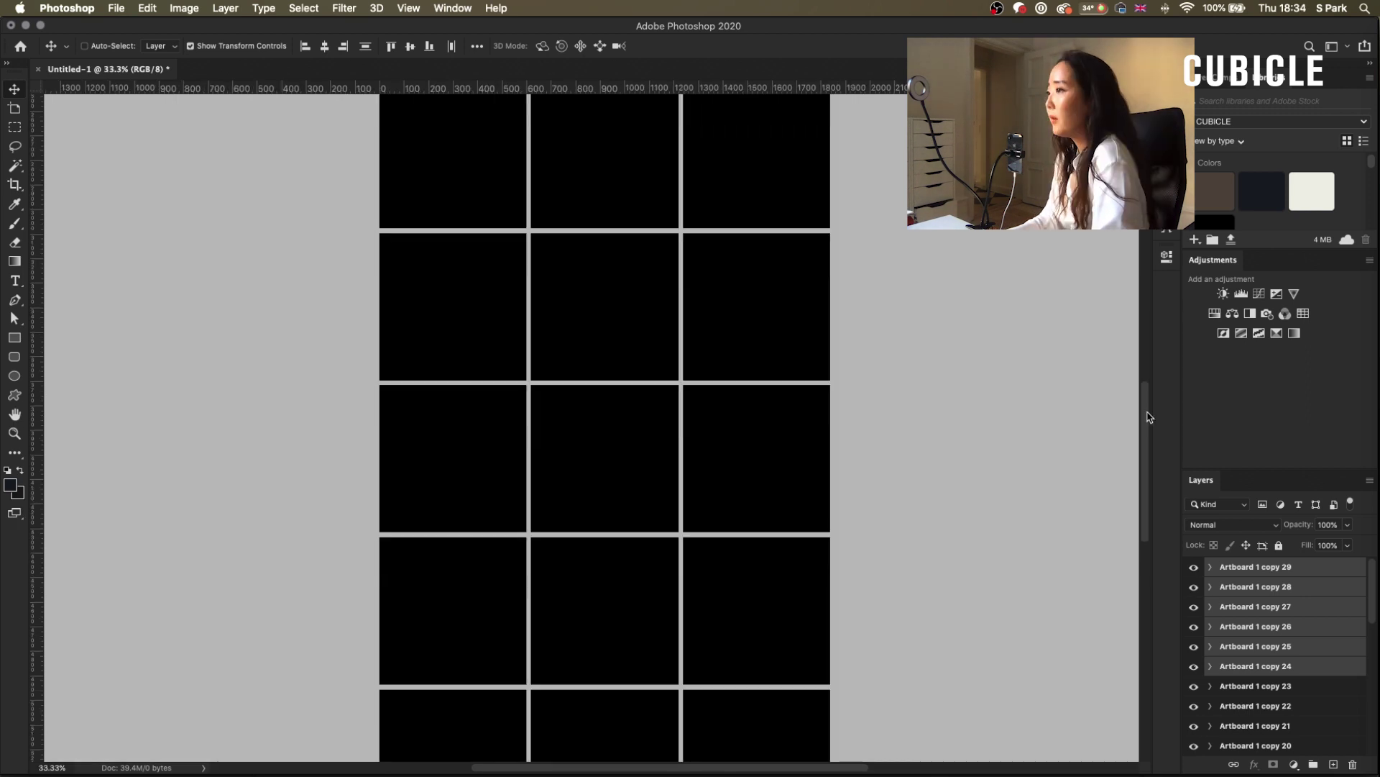
pyautogui.press('super+minus')
pyautogui.press('super+minus')
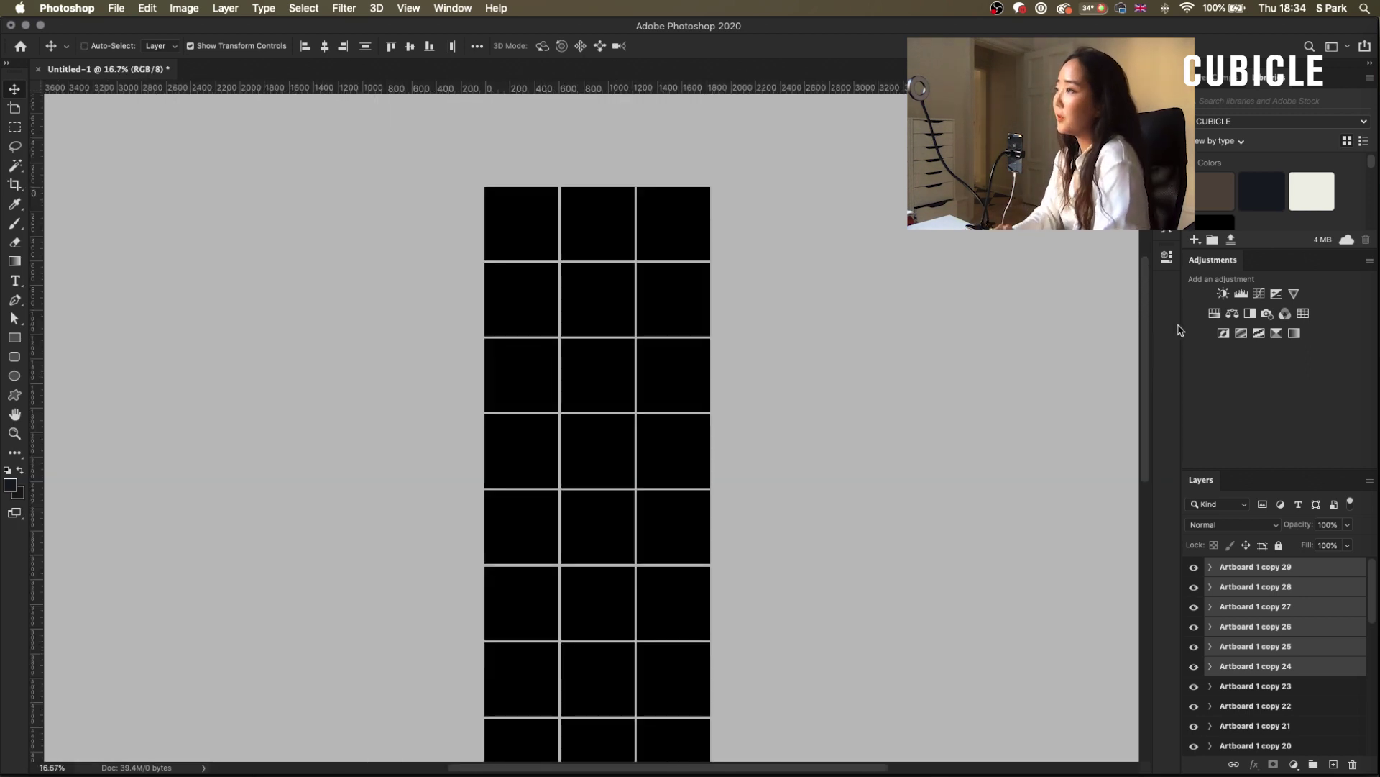
pyautogui.scroll(-2, 900, 386)
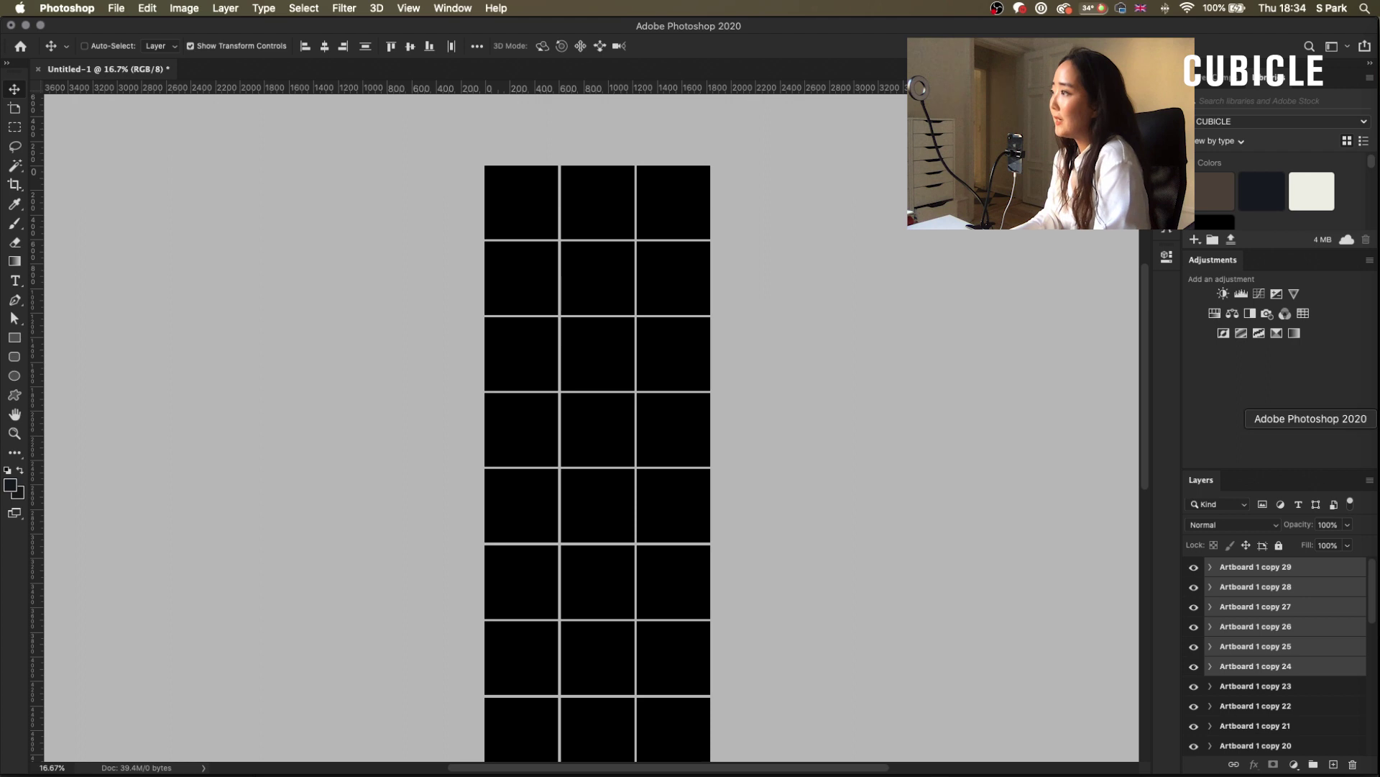
# Step: Switch to Adobe Bridge and place the profile portrait illustration from the Ep2 Pool folder into the bottom-right artboard of the Photoshop grid
pyautogui.click(1375, 444)
pyautogui.scroll(10, 692, 431)
pyautogui.click(692, 449)
pyautogui.scroll(3, 831, 436)
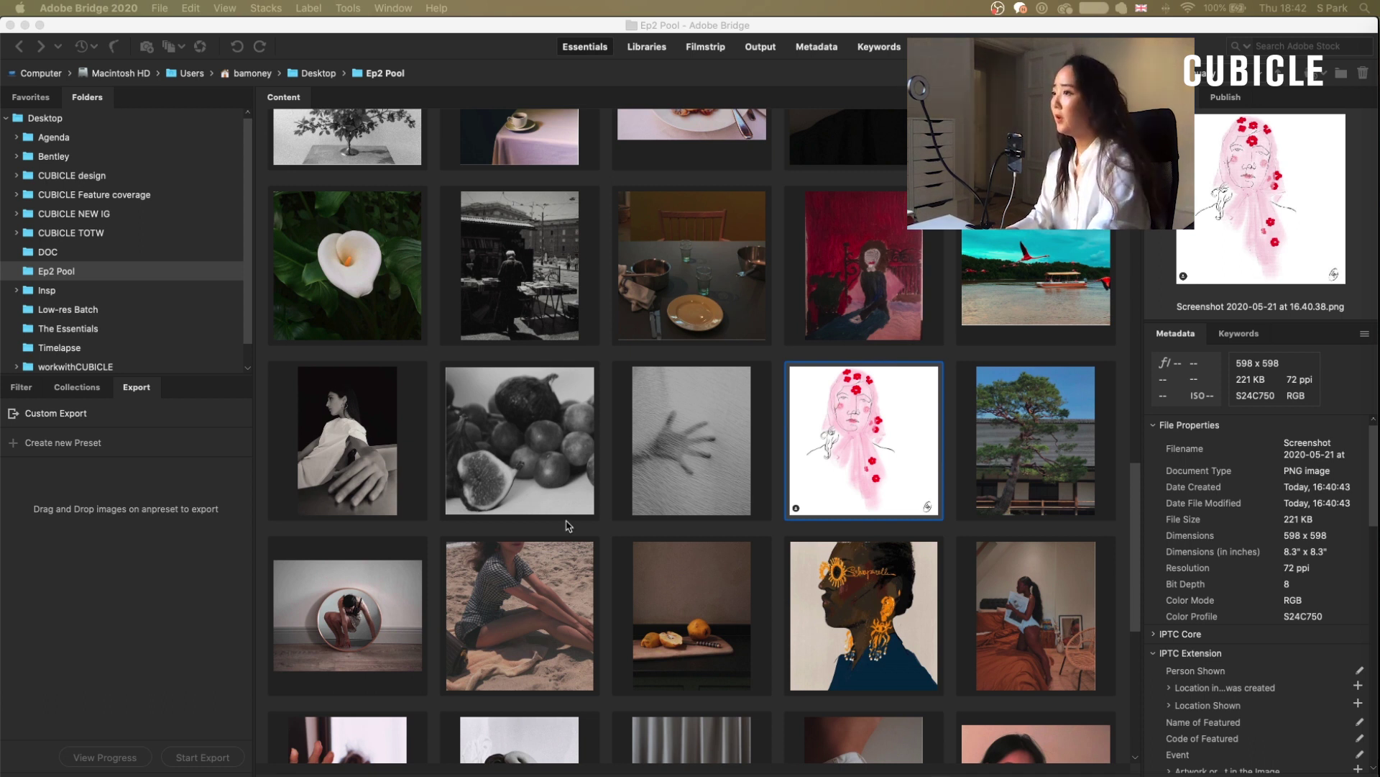
pyautogui.click(776, 538)
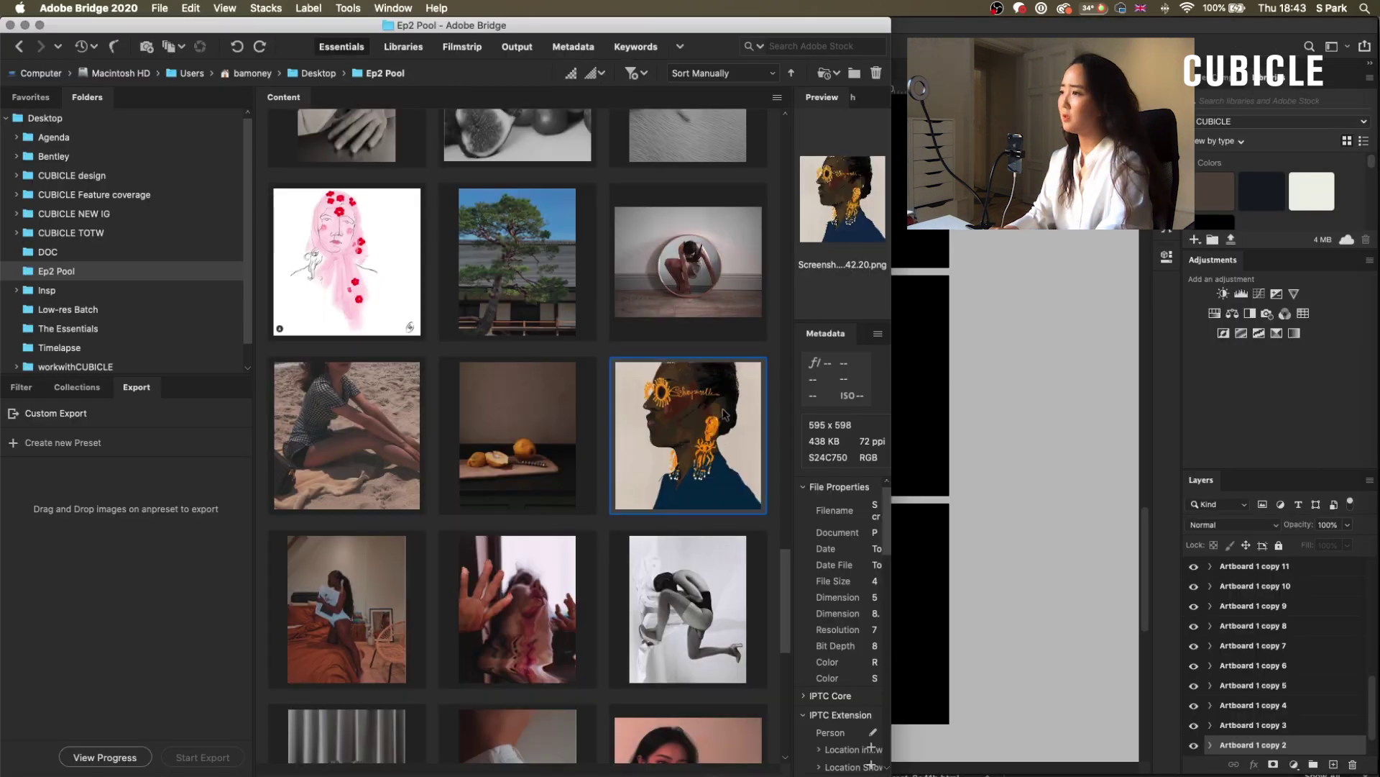
pyautogui.moveTo(682, 412); pyautogui.dragTo(955, 606)
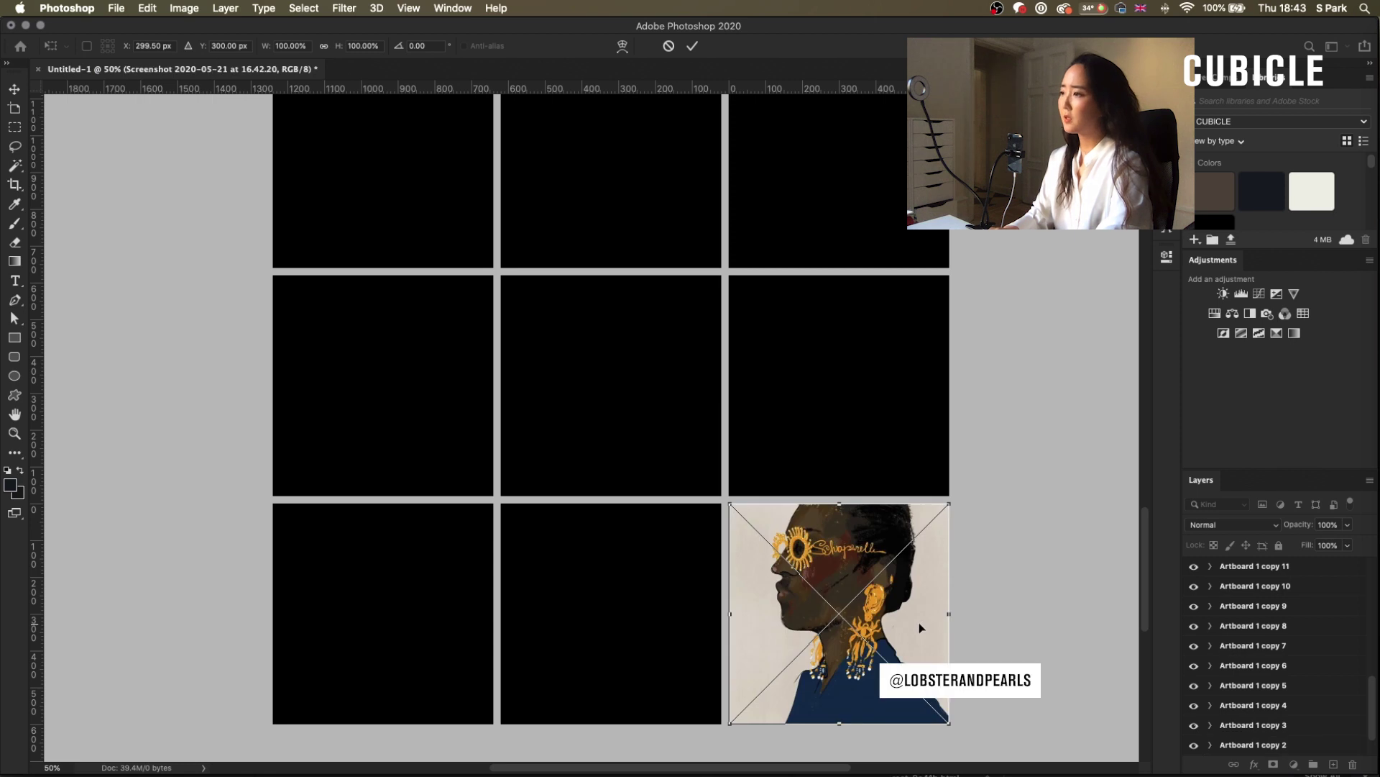
pyautogui.press('Return')
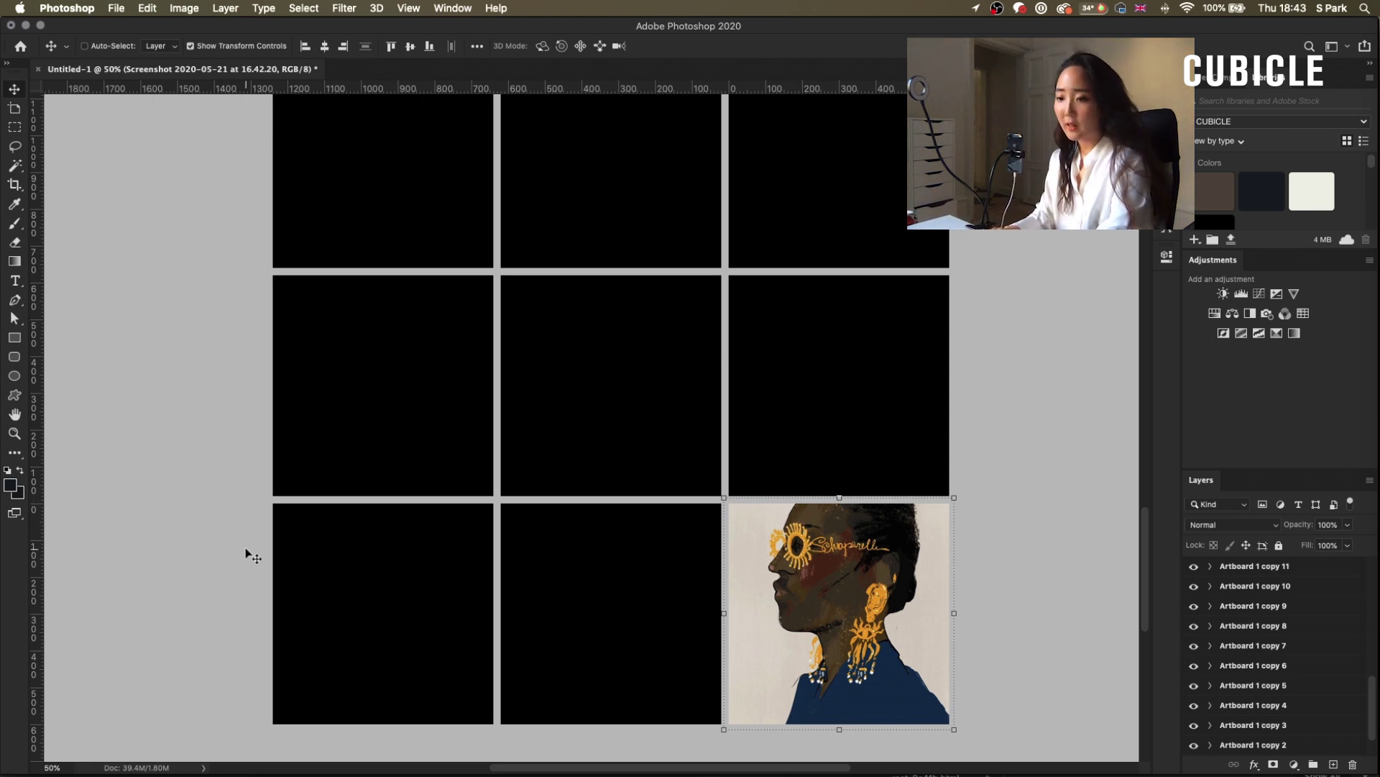
# Step: Move the placed illustration's layer from Artboard 1 copy 2 into Artboard 1, the bottom-left square of the grid
pyautogui.scroll(-2, 1294, 692)
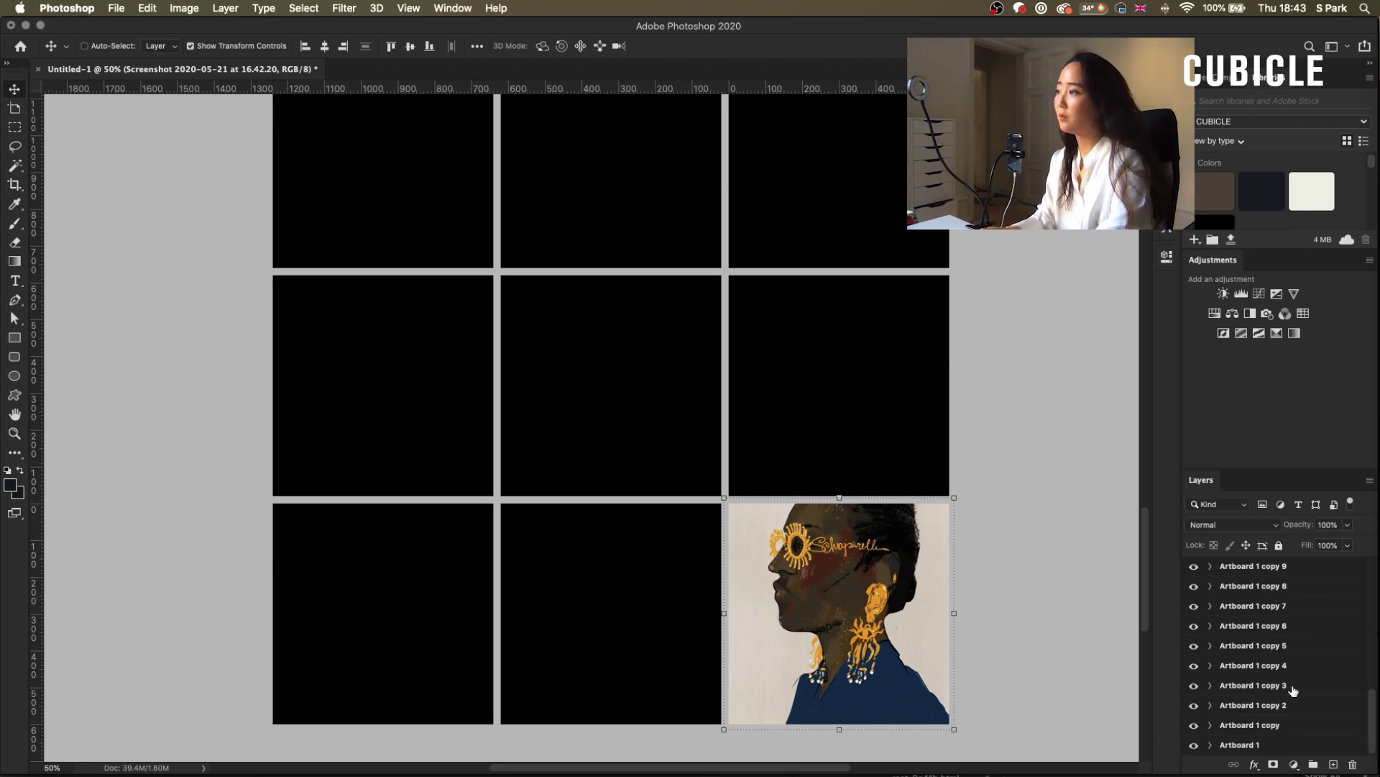
pyautogui.click(1211, 745)
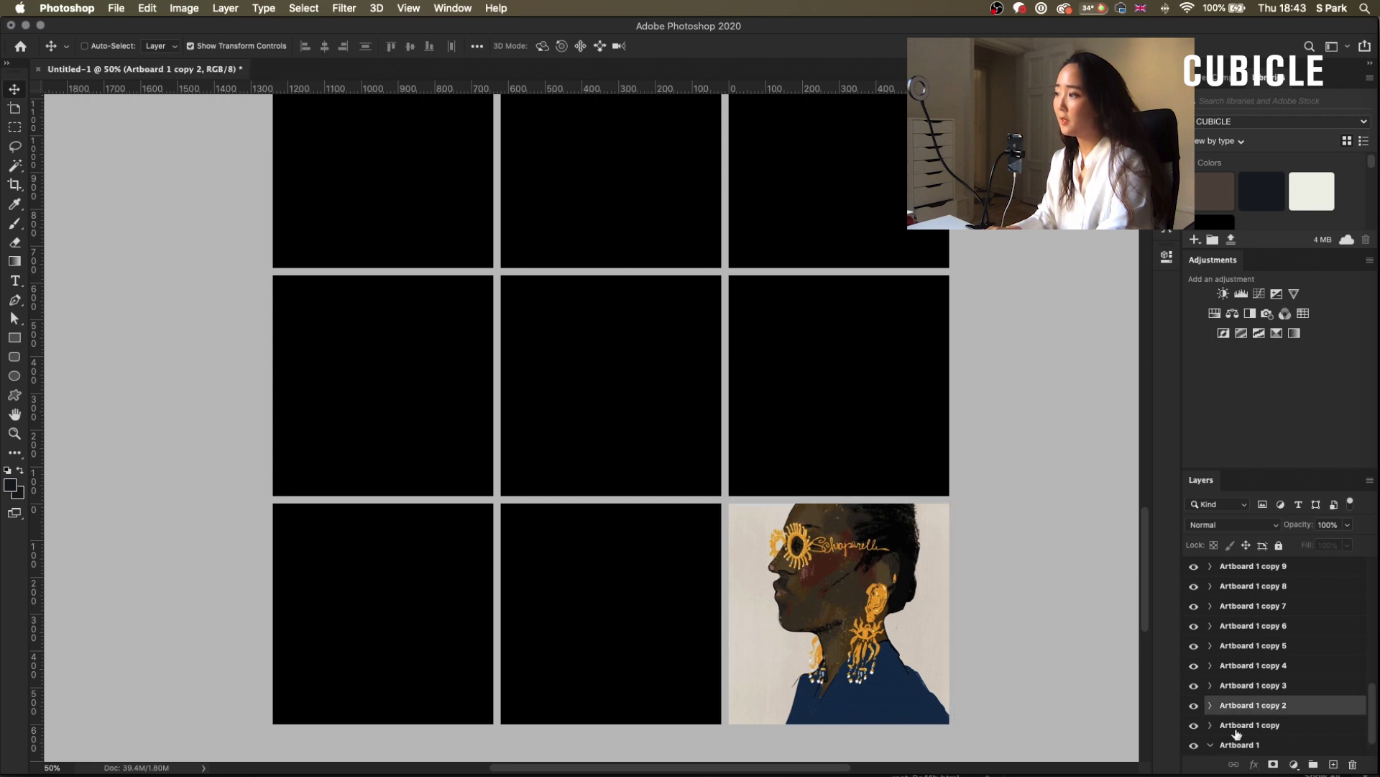
pyautogui.click(1210, 674)
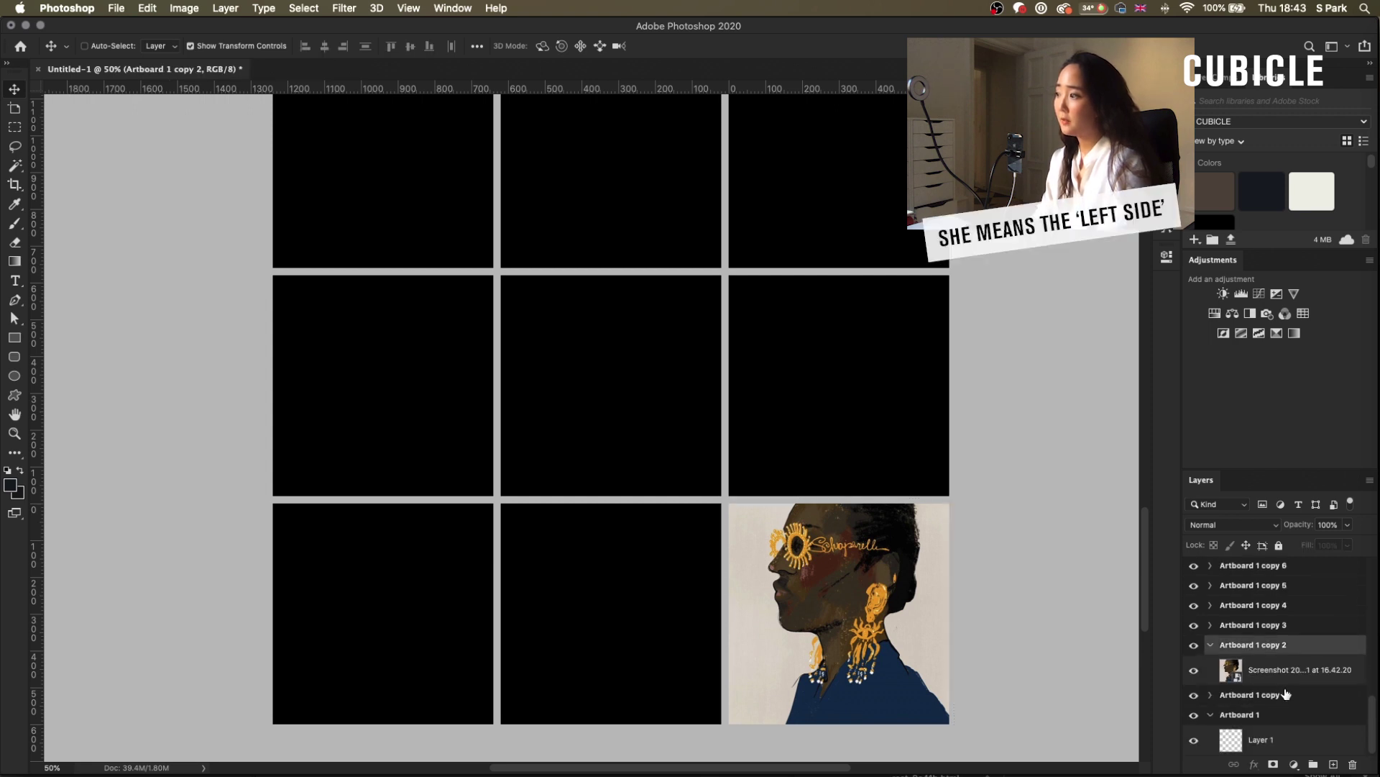
pyautogui.moveTo(1276, 672); pyautogui.dragTo(1265, 728)
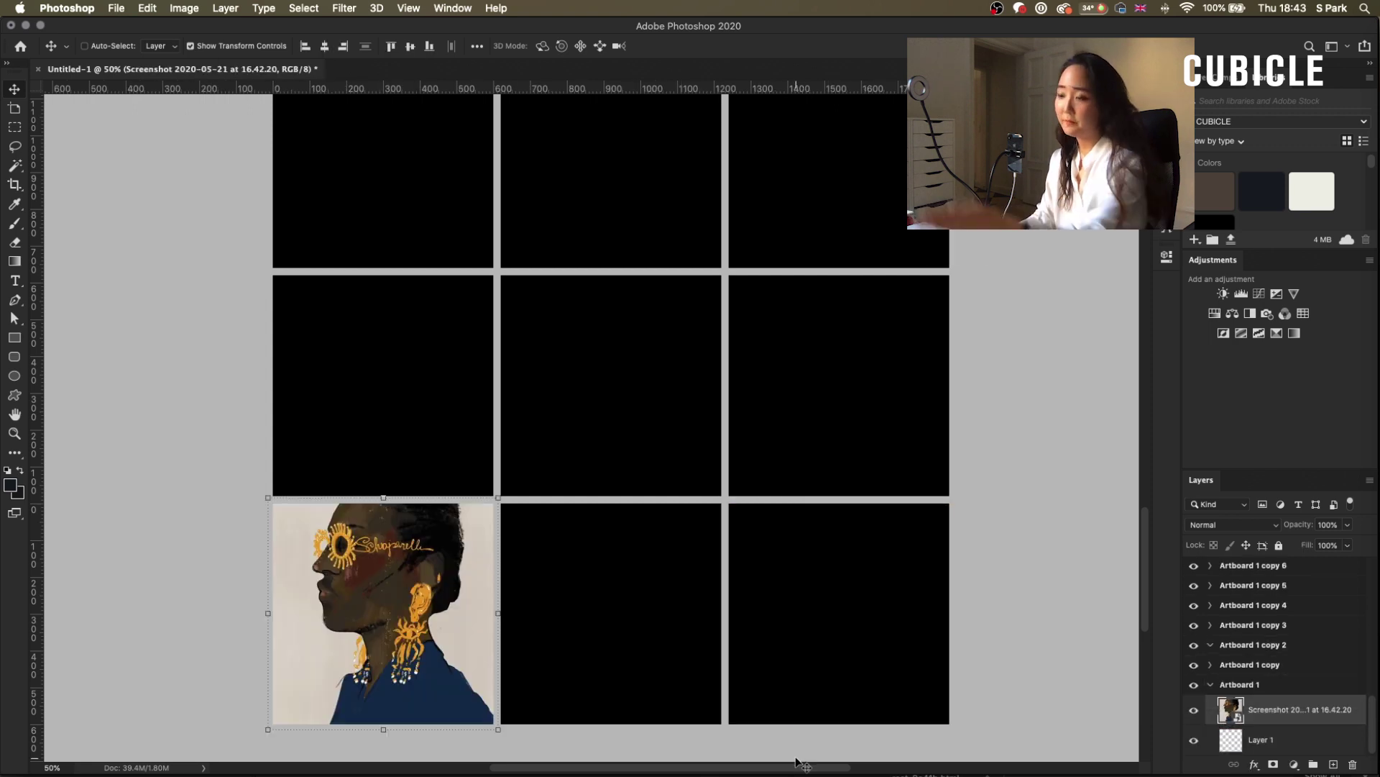
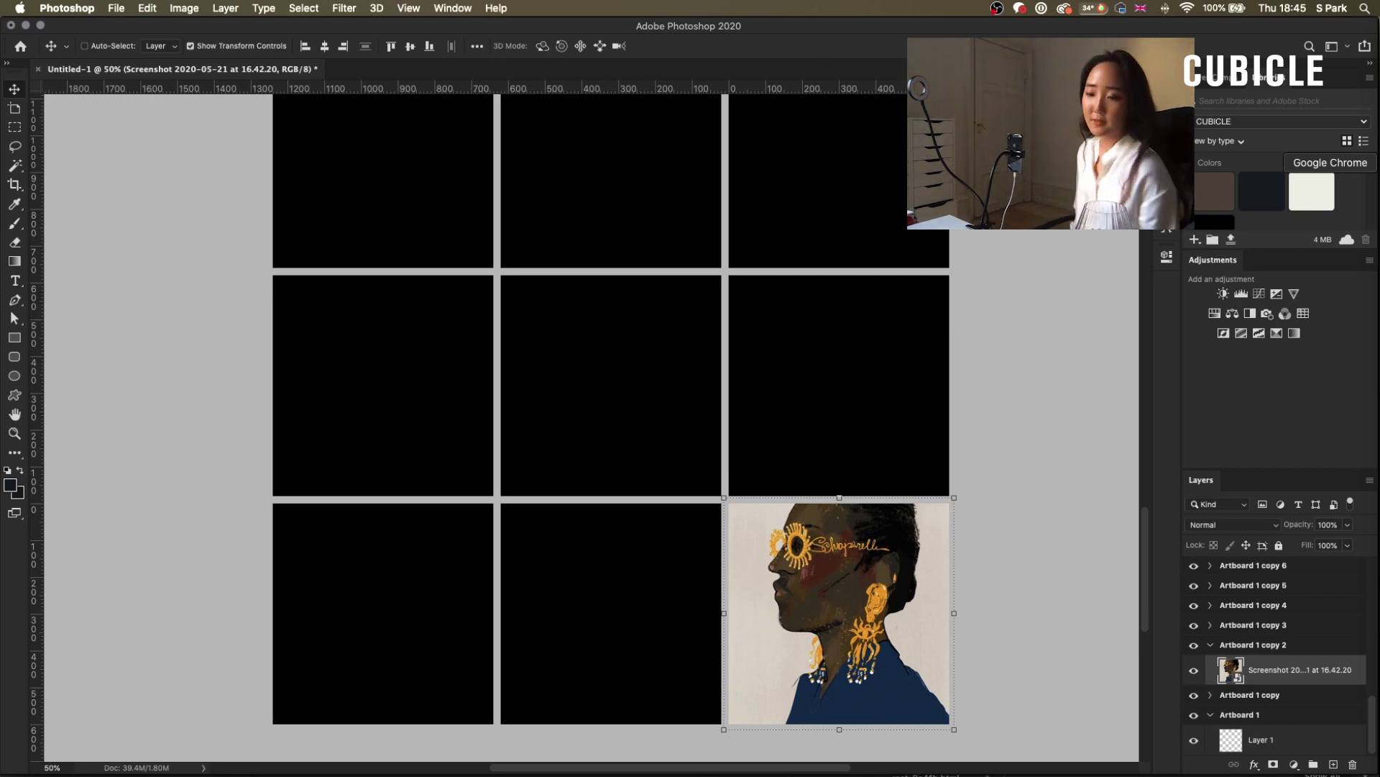
# Step: Switch to Chrome and examine how photos, quotes and muted colours are arranged in the eleonoracarisi Instagram feed
pyautogui.press('super+Tab')
pyautogui.click(1170, 462)
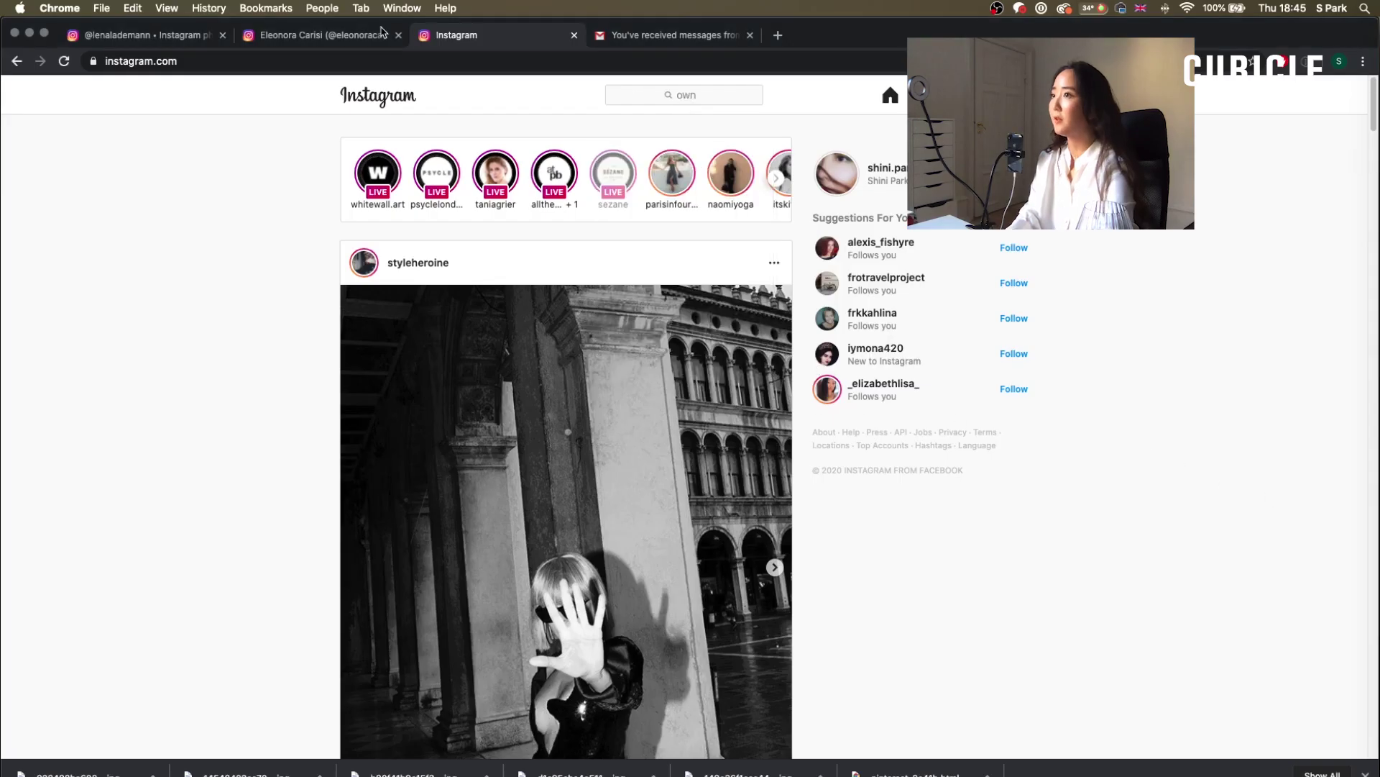
pyautogui.click(291, 39)
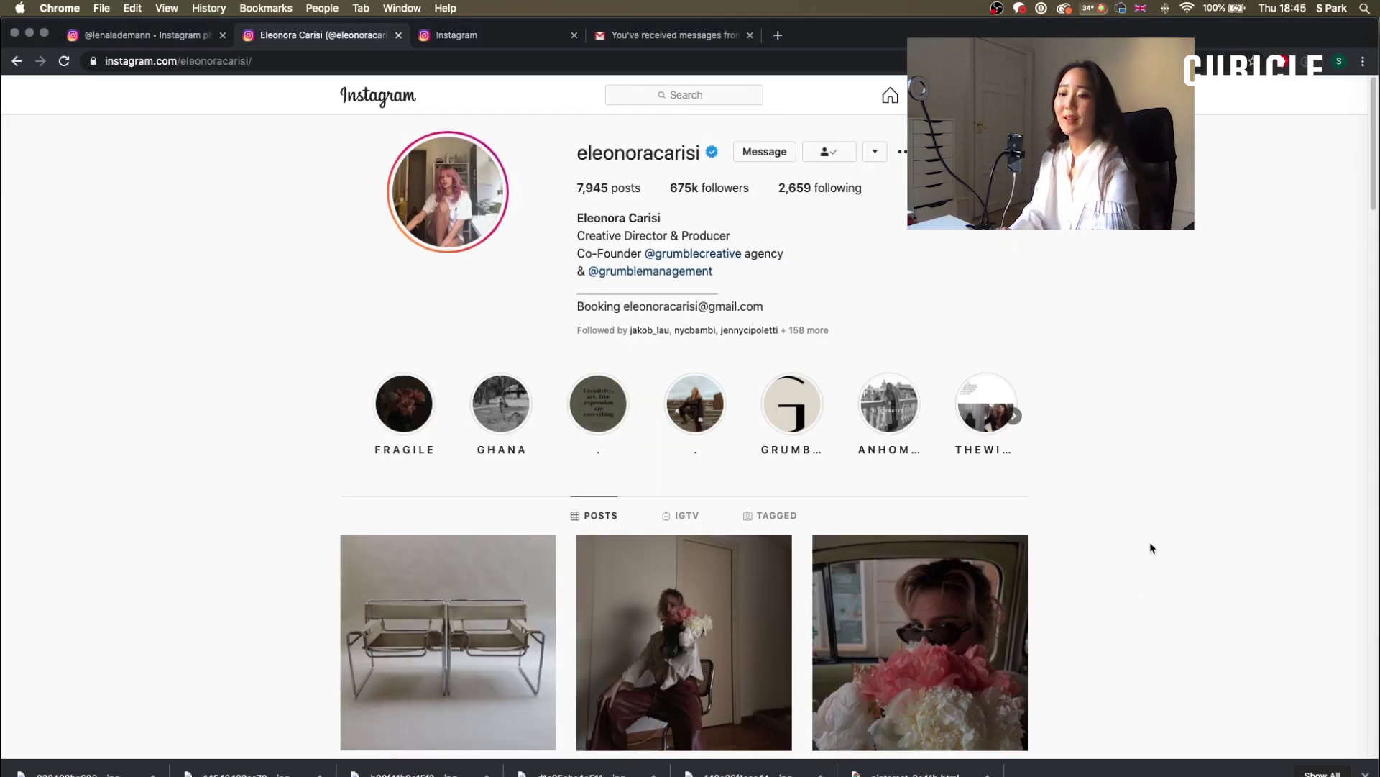
pyautogui.scroll(-2, 1150, 543)
pyautogui.scroll(-2, 1098, 532)
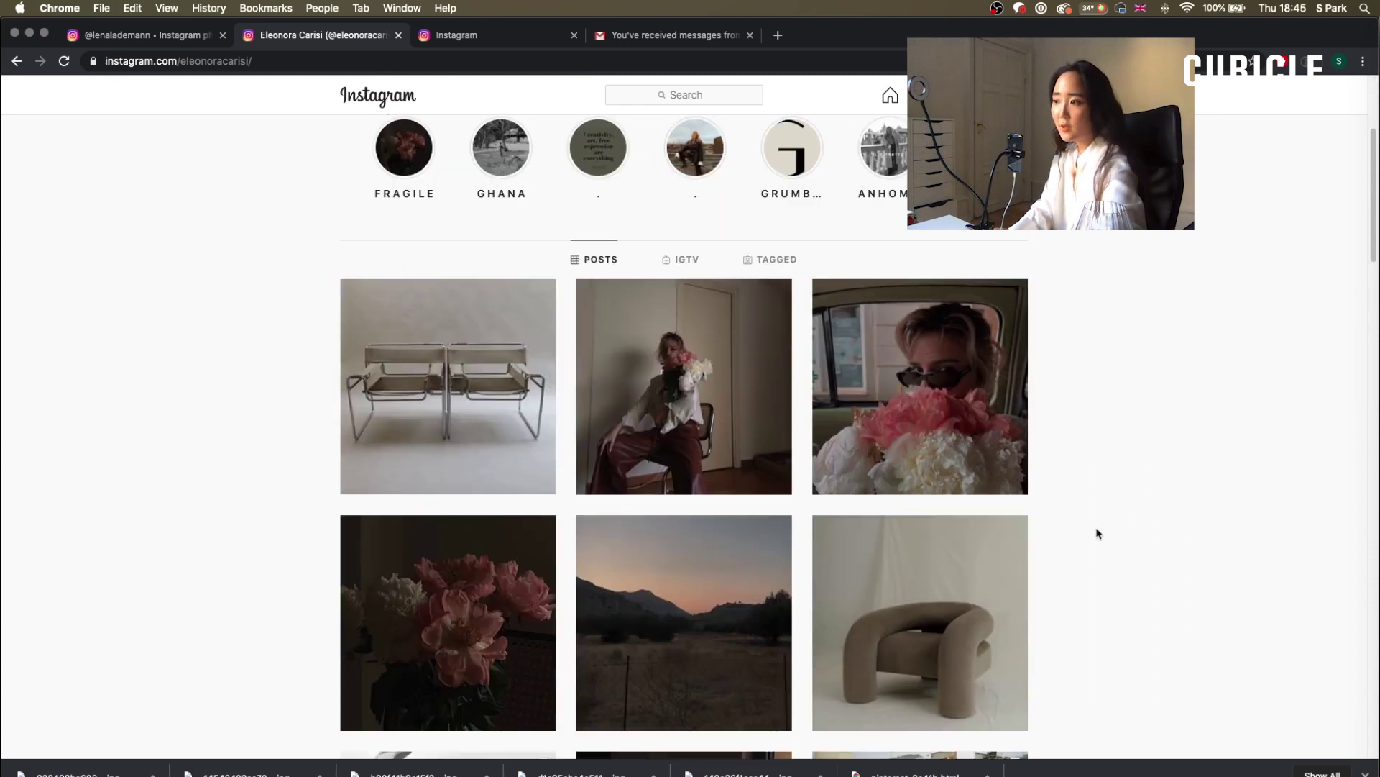
pyautogui.scroll(-1, 1079, 533)
pyautogui.scroll(-4, 1062, 533)
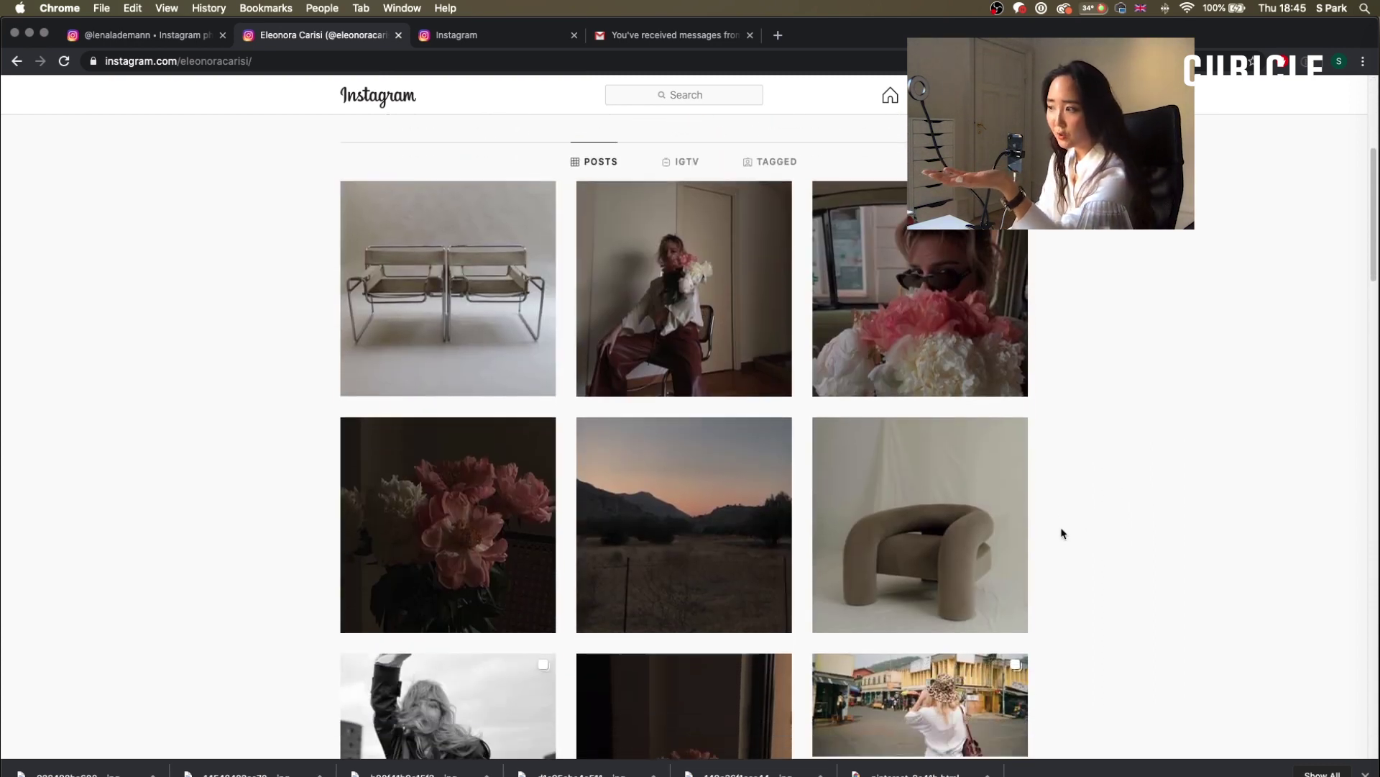
pyautogui.scroll(2, 1062, 534)
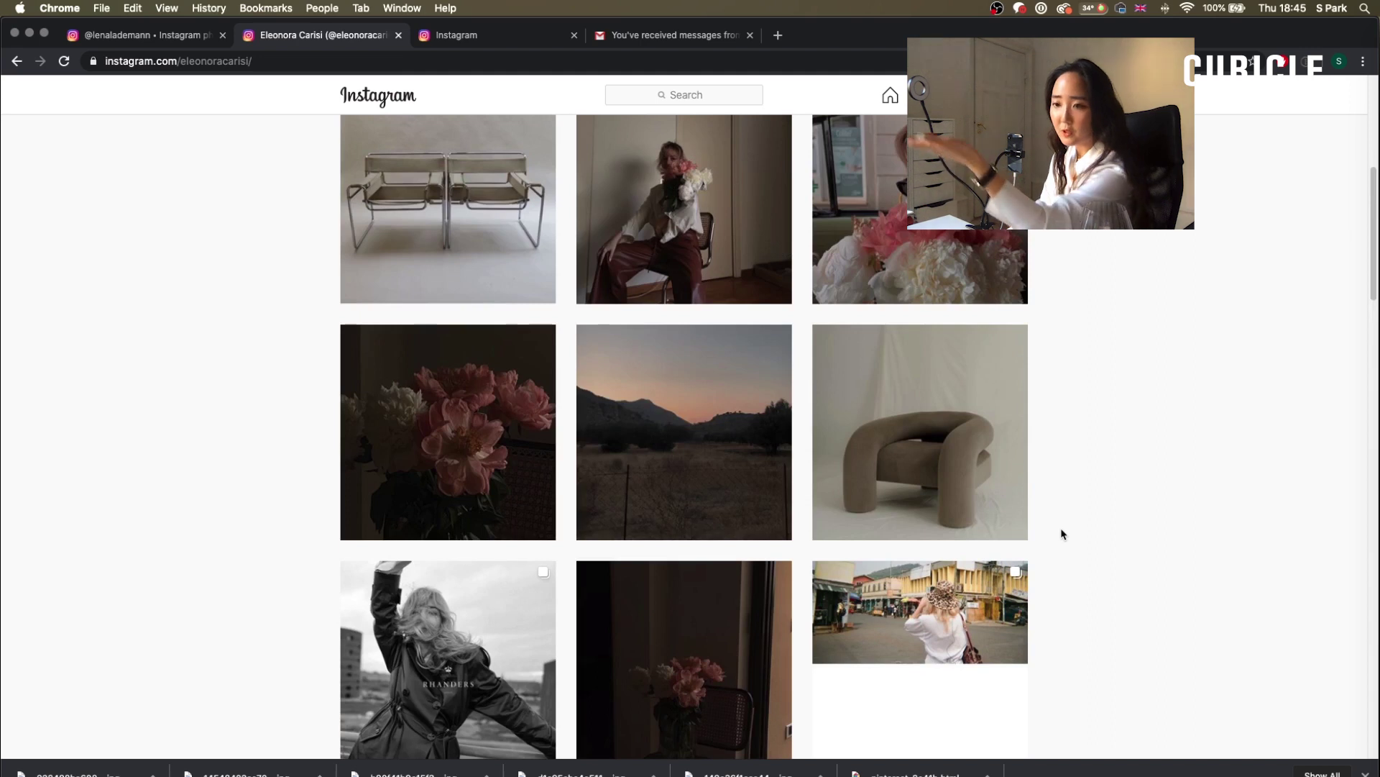
pyautogui.scroll(-10, 1085, 541)
pyautogui.scroll(-9, 1089, 538)
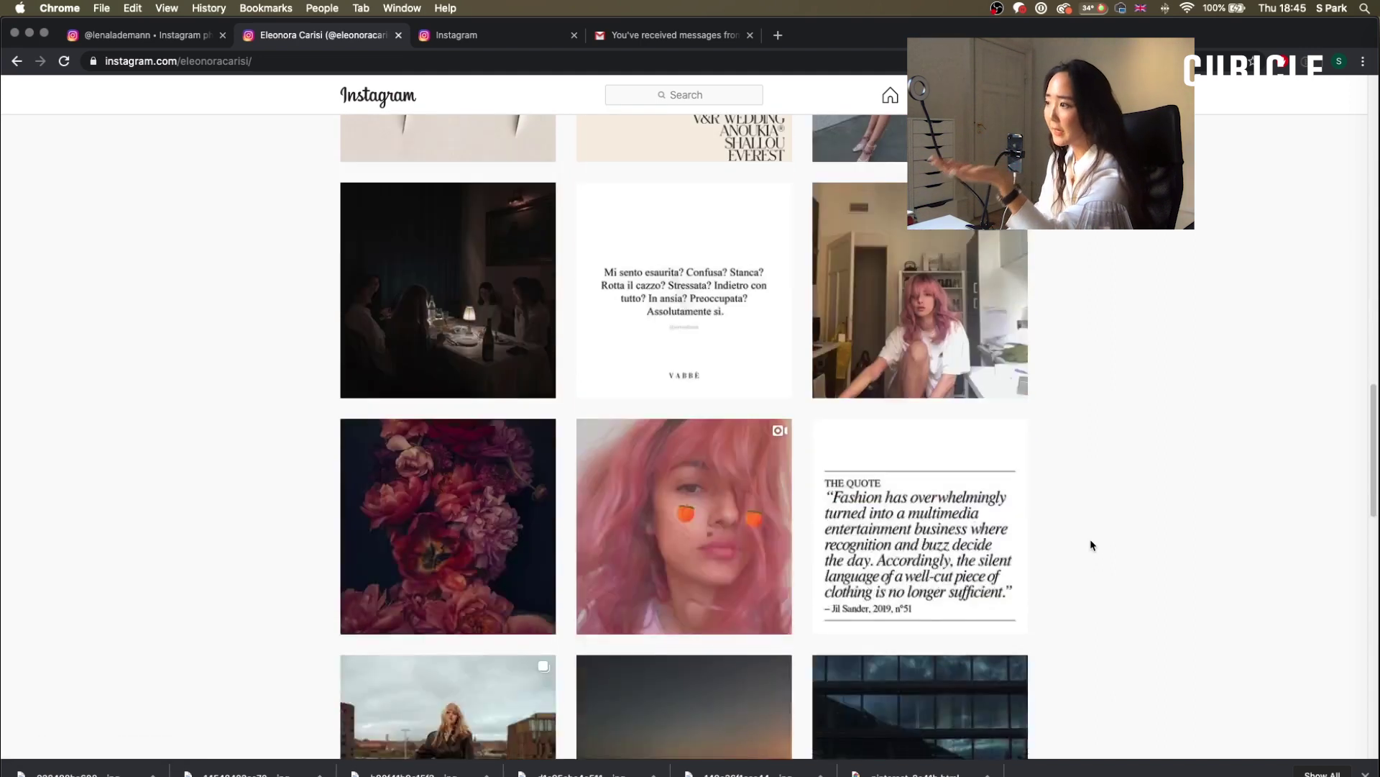
pyautogui.scroll(-2, 971, 539)
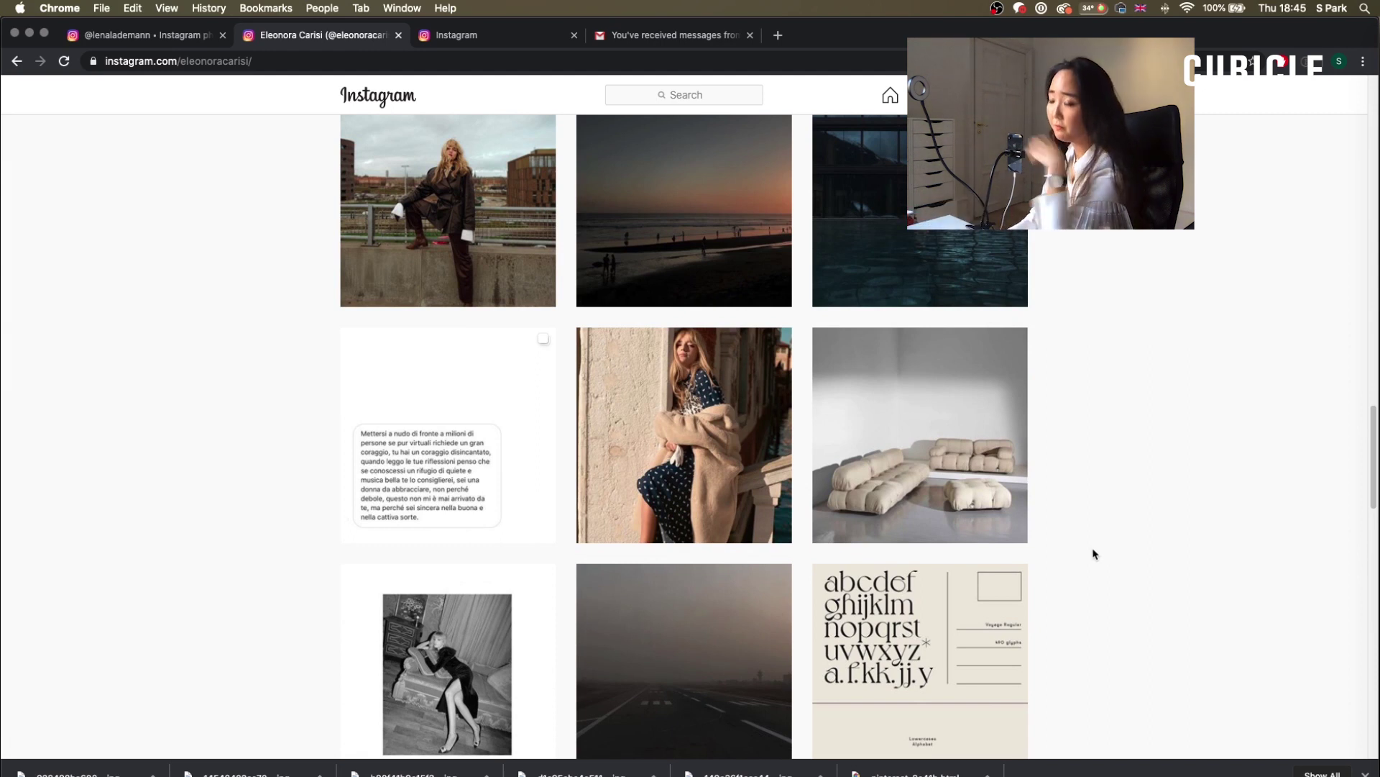
pyautogui.scroll(-9, 1093, 556)
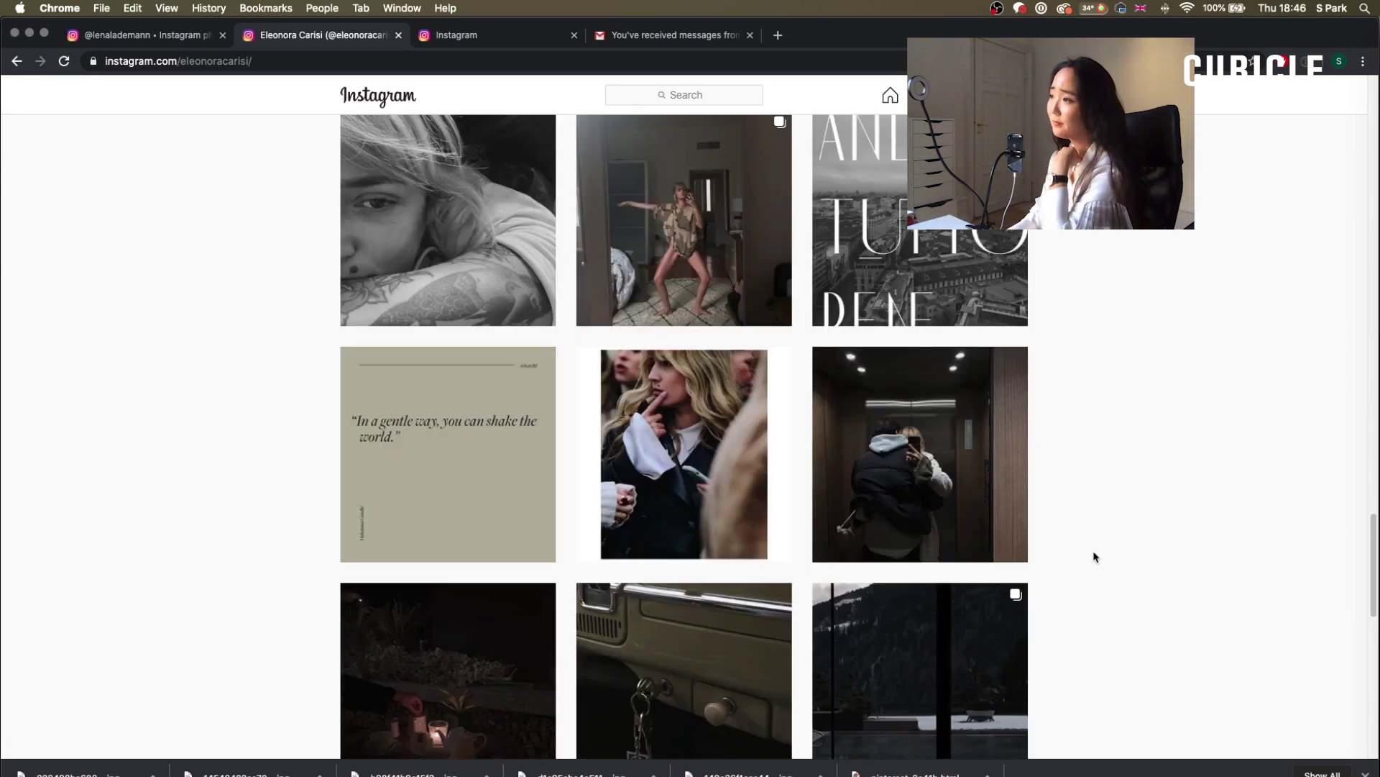
# Step: Examine the lenalademann Instagram feed for its mix of portraits, graphic text posts and dark tones across rows
pyautogui.click(138, 44)
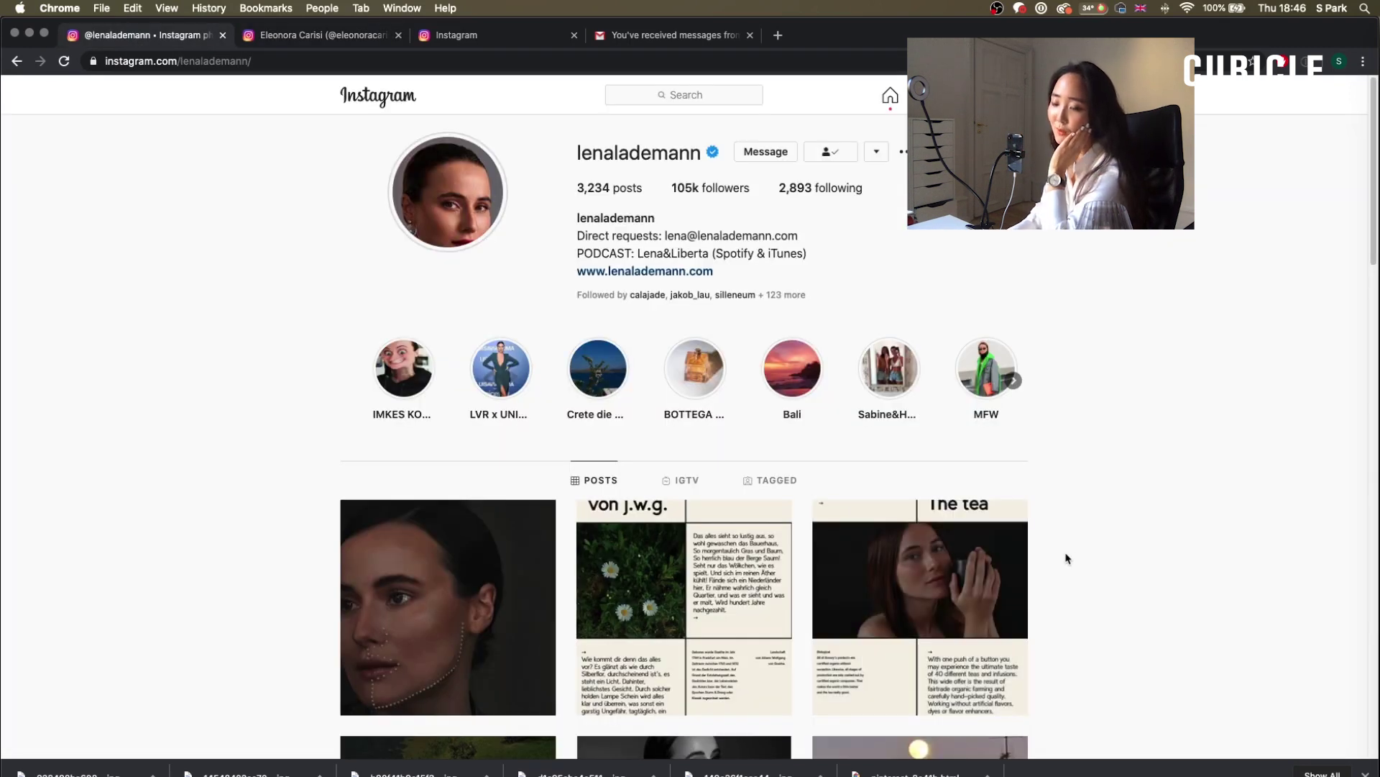
pyautogui.scroll(-5, 1079, 464)
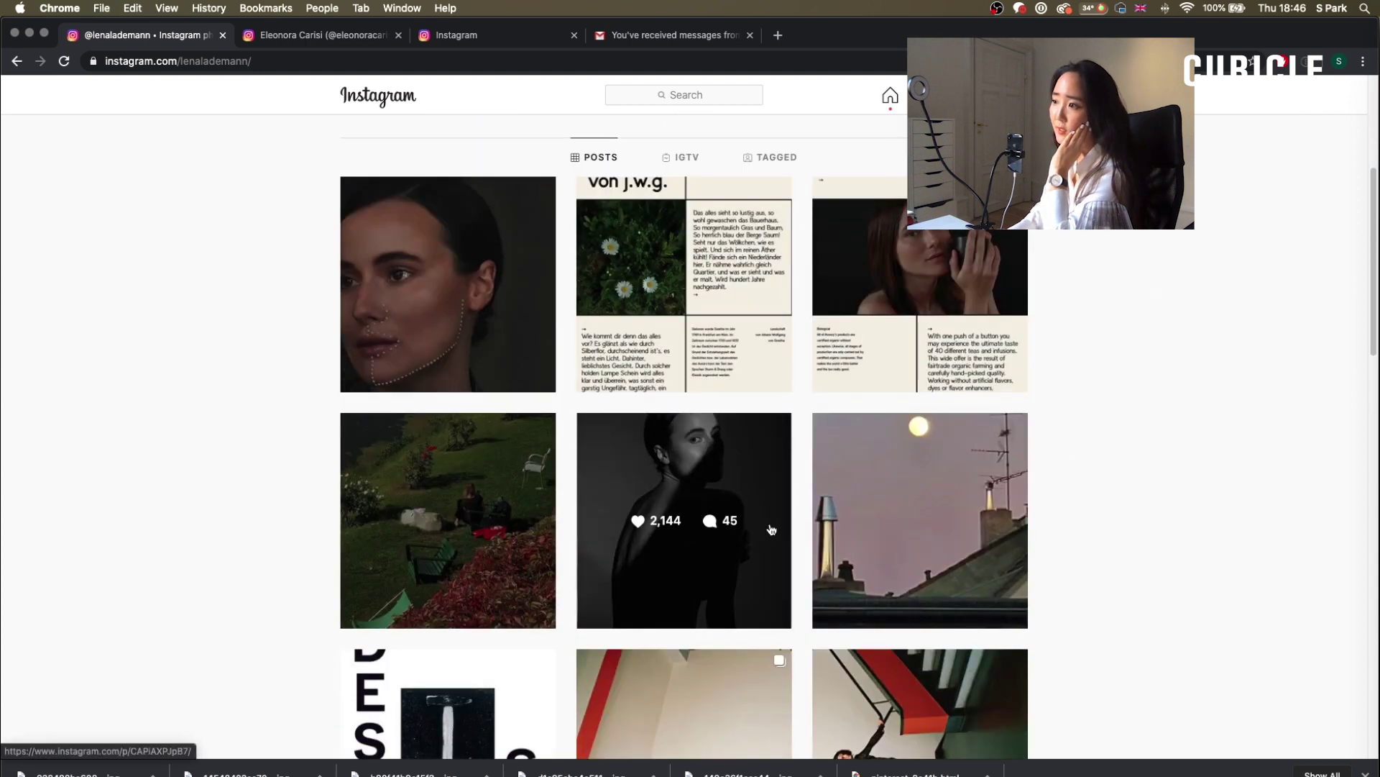
pyautogui.scroll(-3, 770, 525)
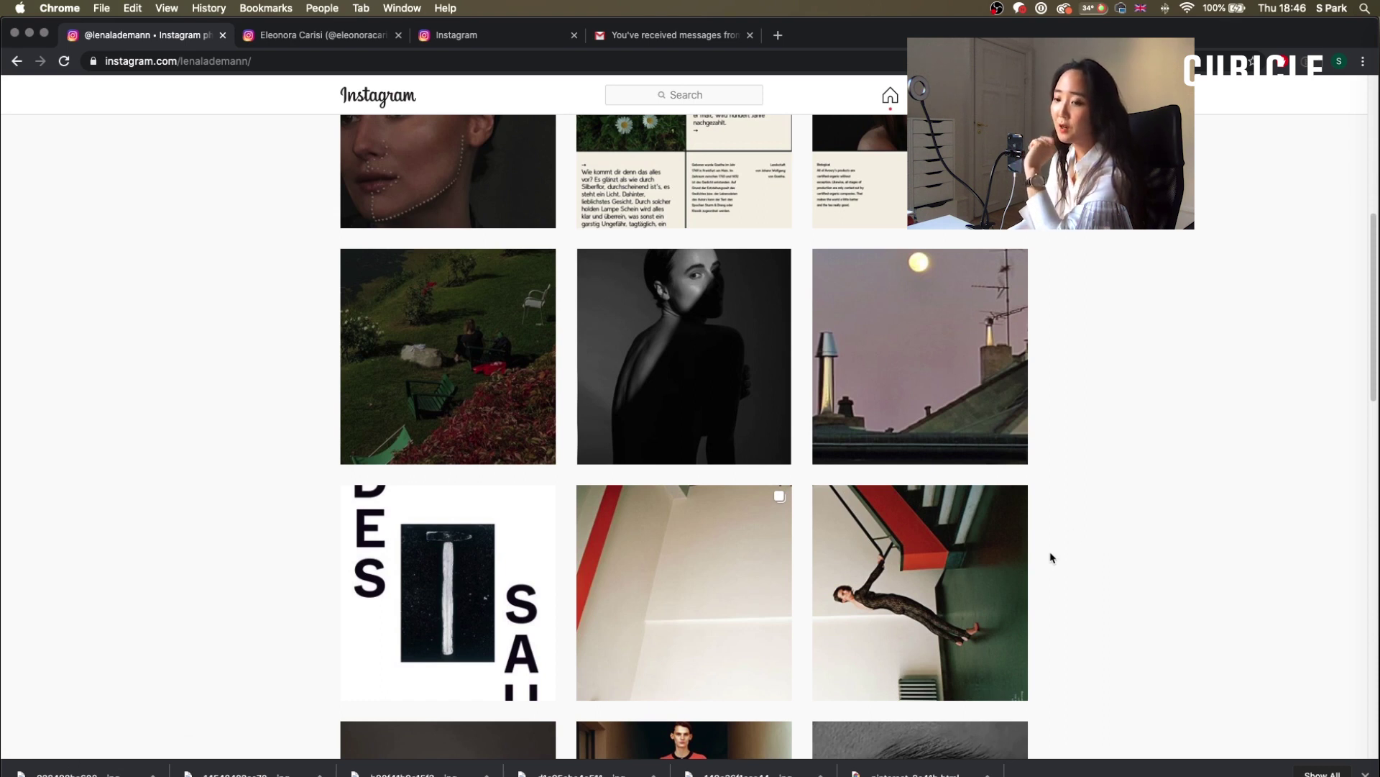
pyautogui.scroll(1, 1051, 557)
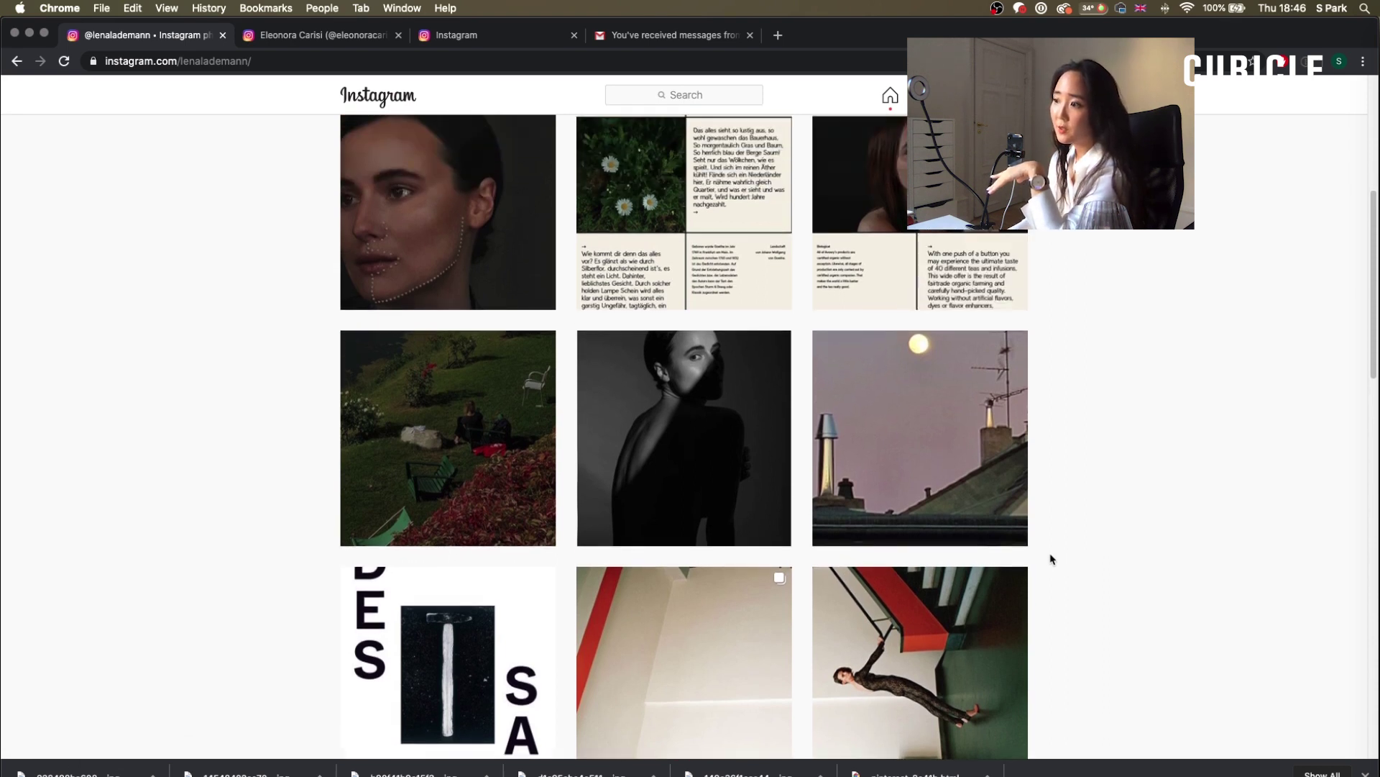
pyautogui.scroll(-5, 1050, 559)
pyautogui.scroll(-1, 1051, 559)
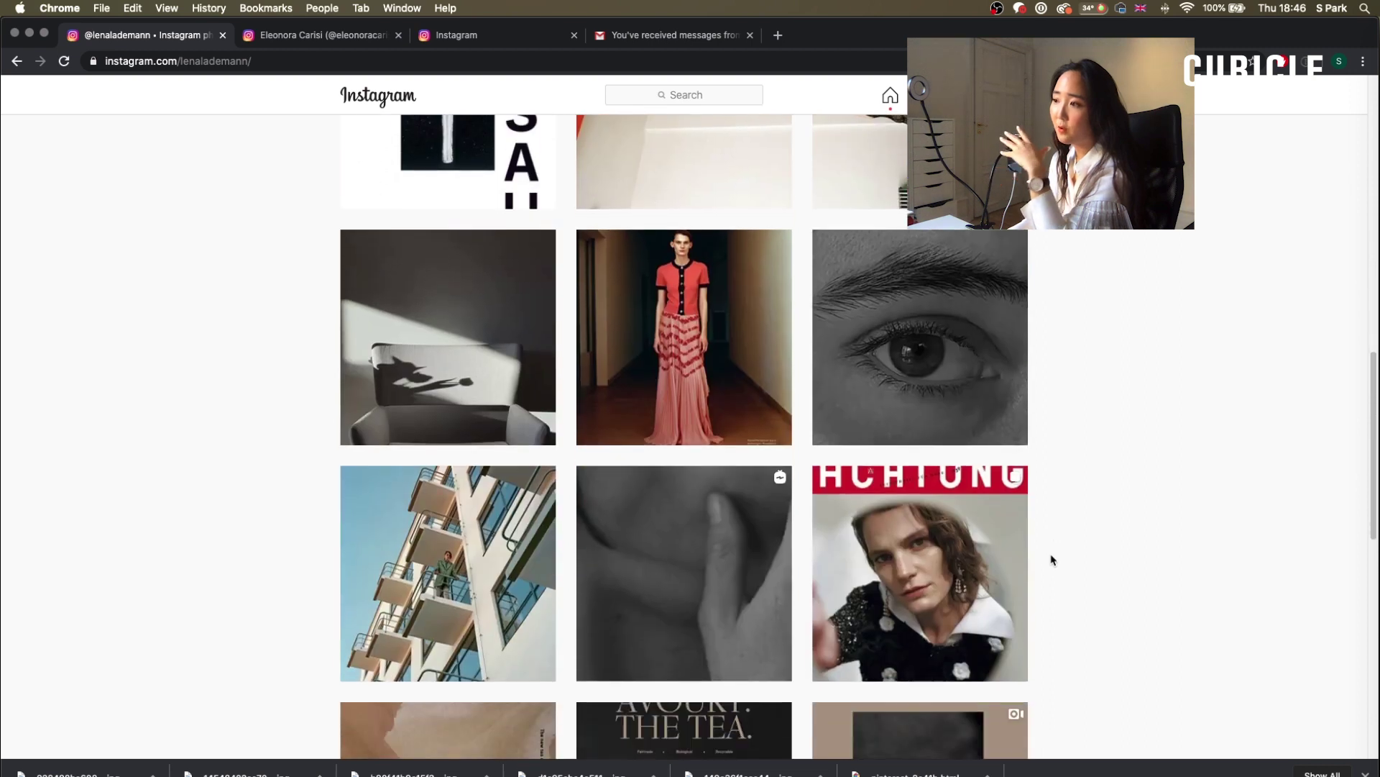
pyautogui.scroll(-6, 1050, 559)
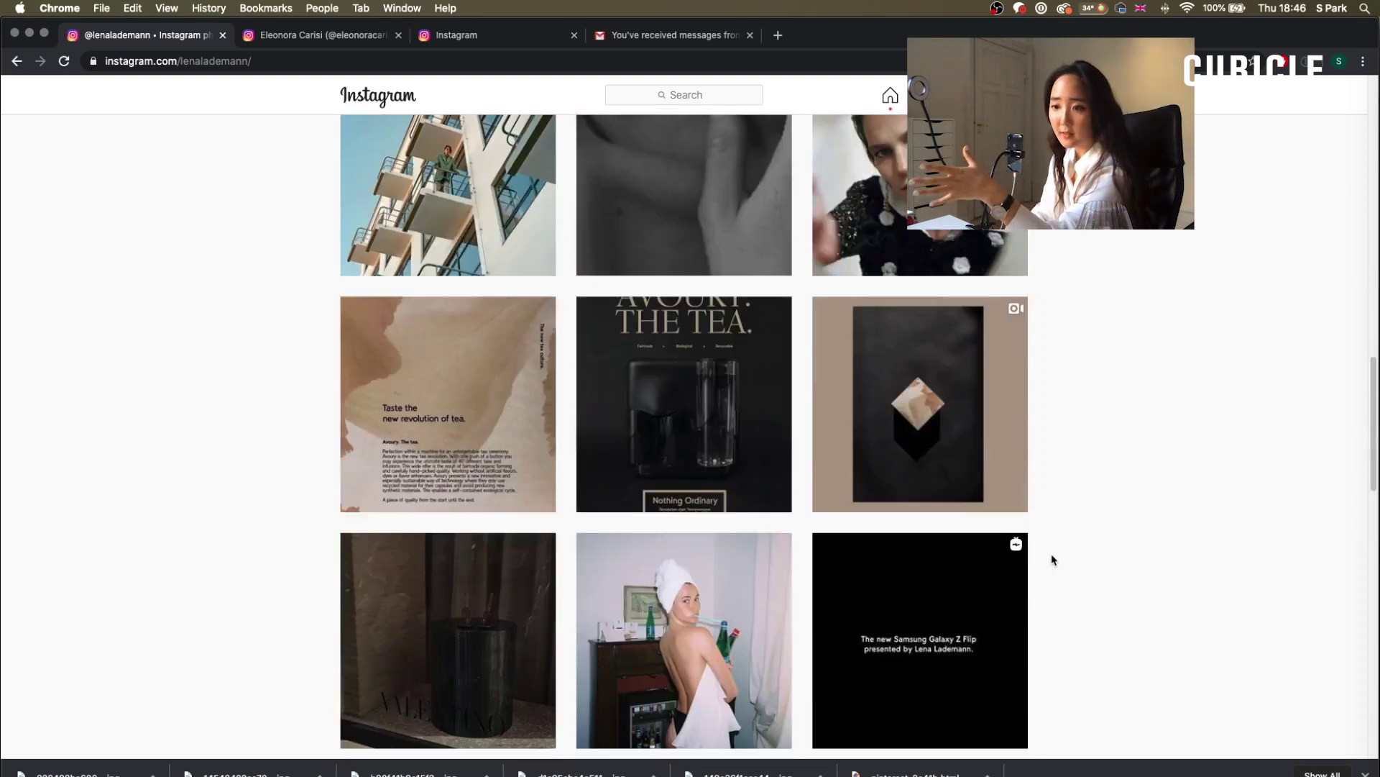
pyautogui.scroll(-15, 1051, 559)
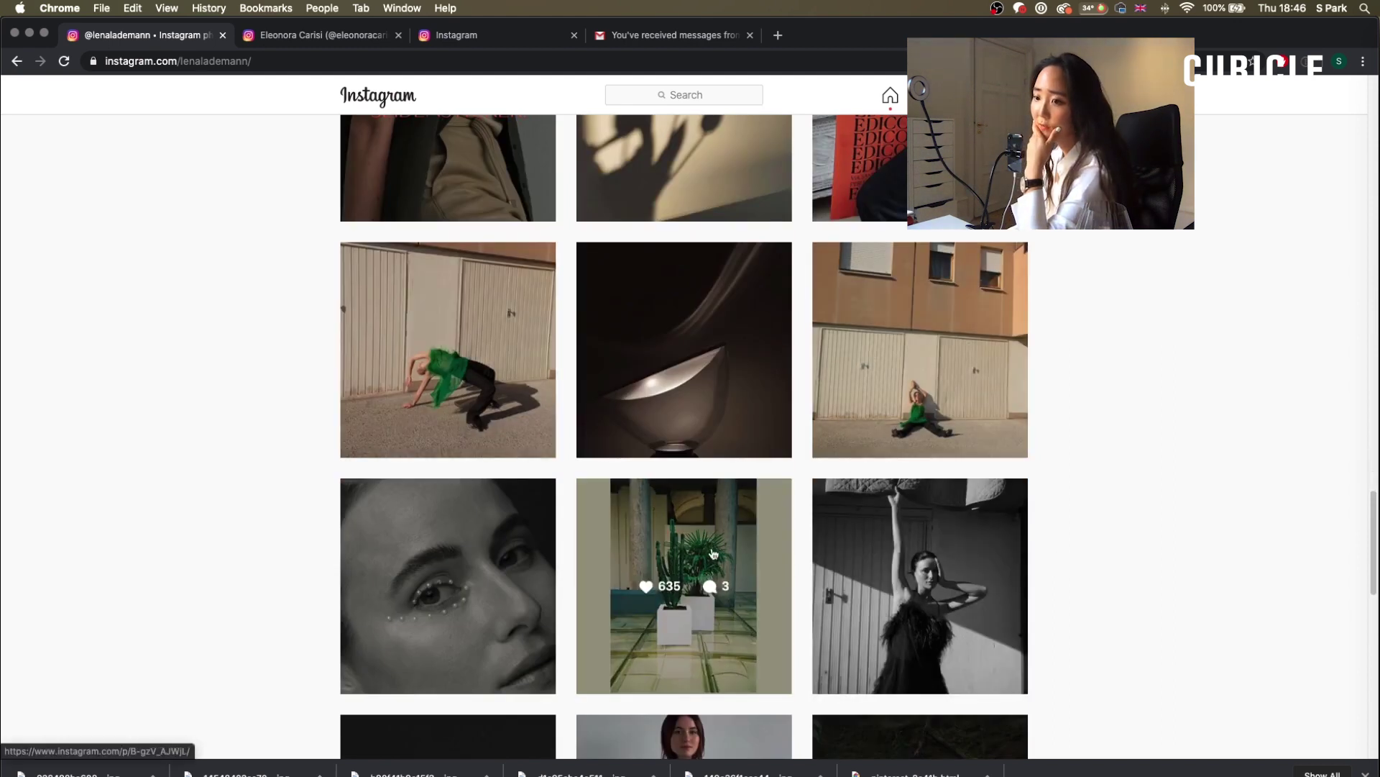
pyautogui.scroll(-1, 1193, 507)
pyautogui.scroll(-5, 1193, 507)
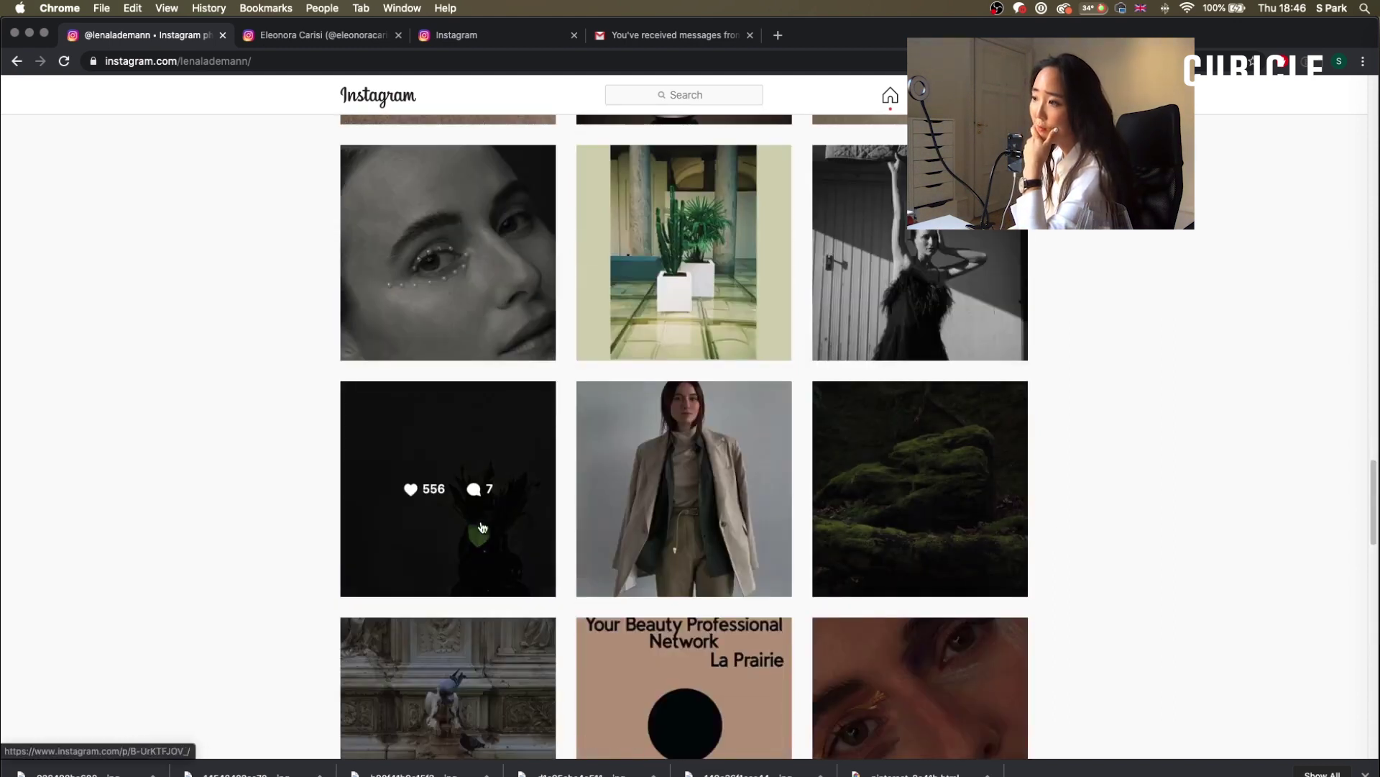
pyautogui.scroll(-1, 541, 519)
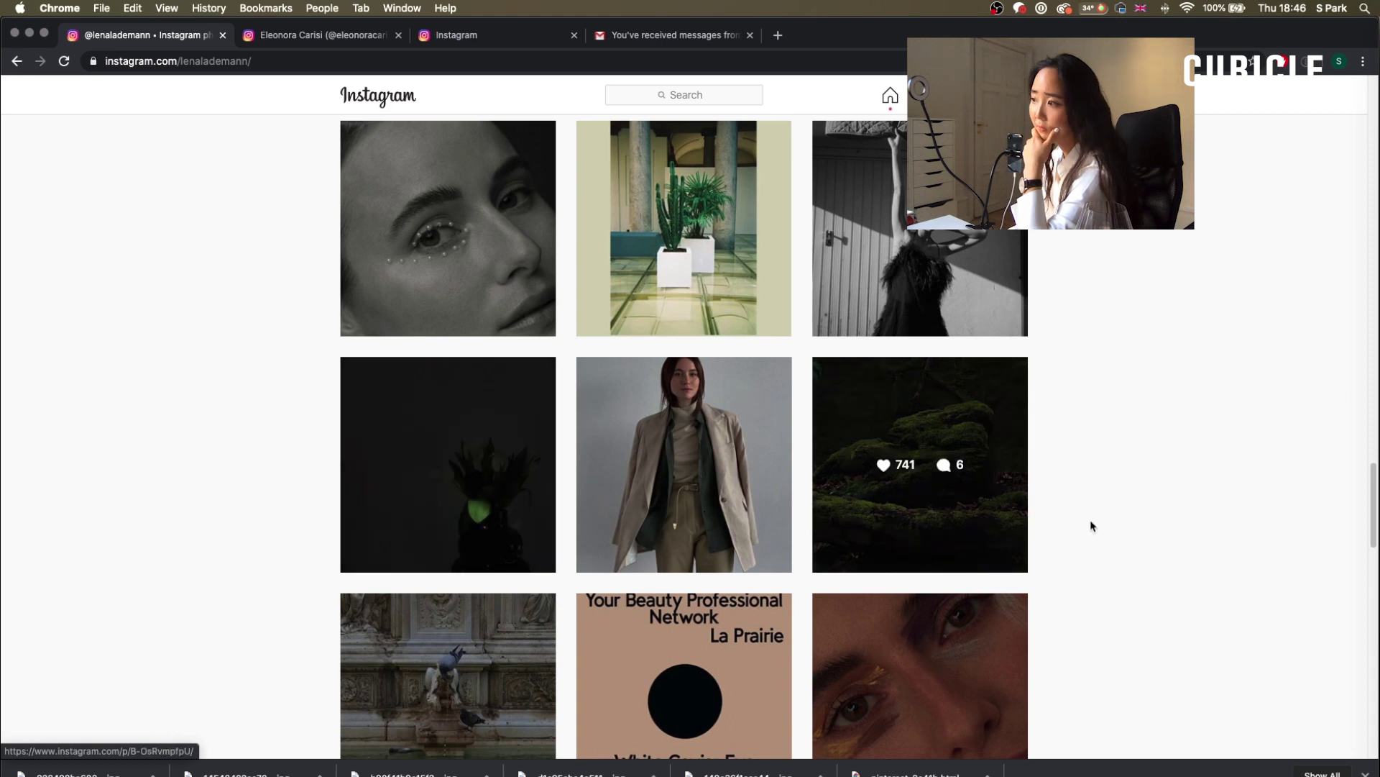
pyautogui.scroll(-5, 1100, 517)
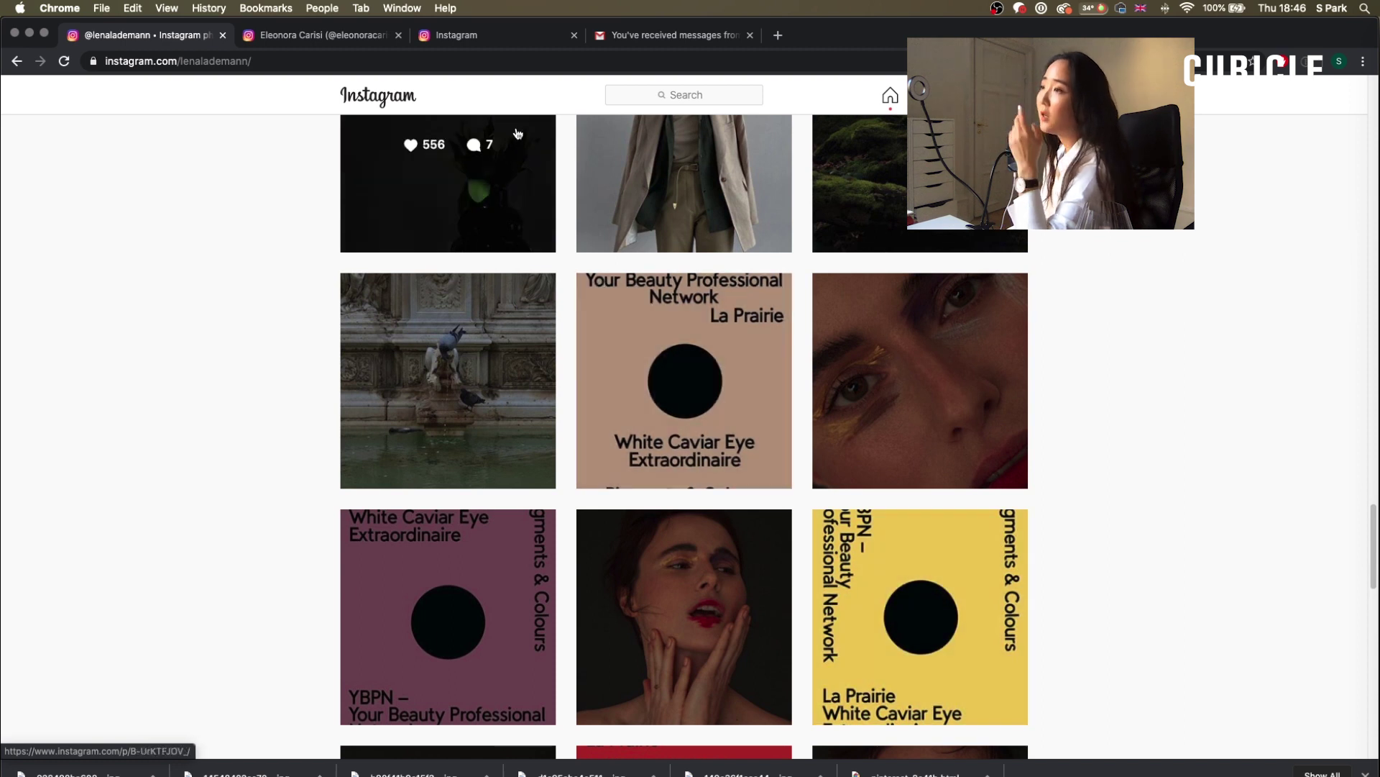
# Step: Search Instagram for "own" in the tab showing the home feed and open the ownwayofinspiration profile
pyautogui.click(481, 45)
pyautogui.click(701, 97)
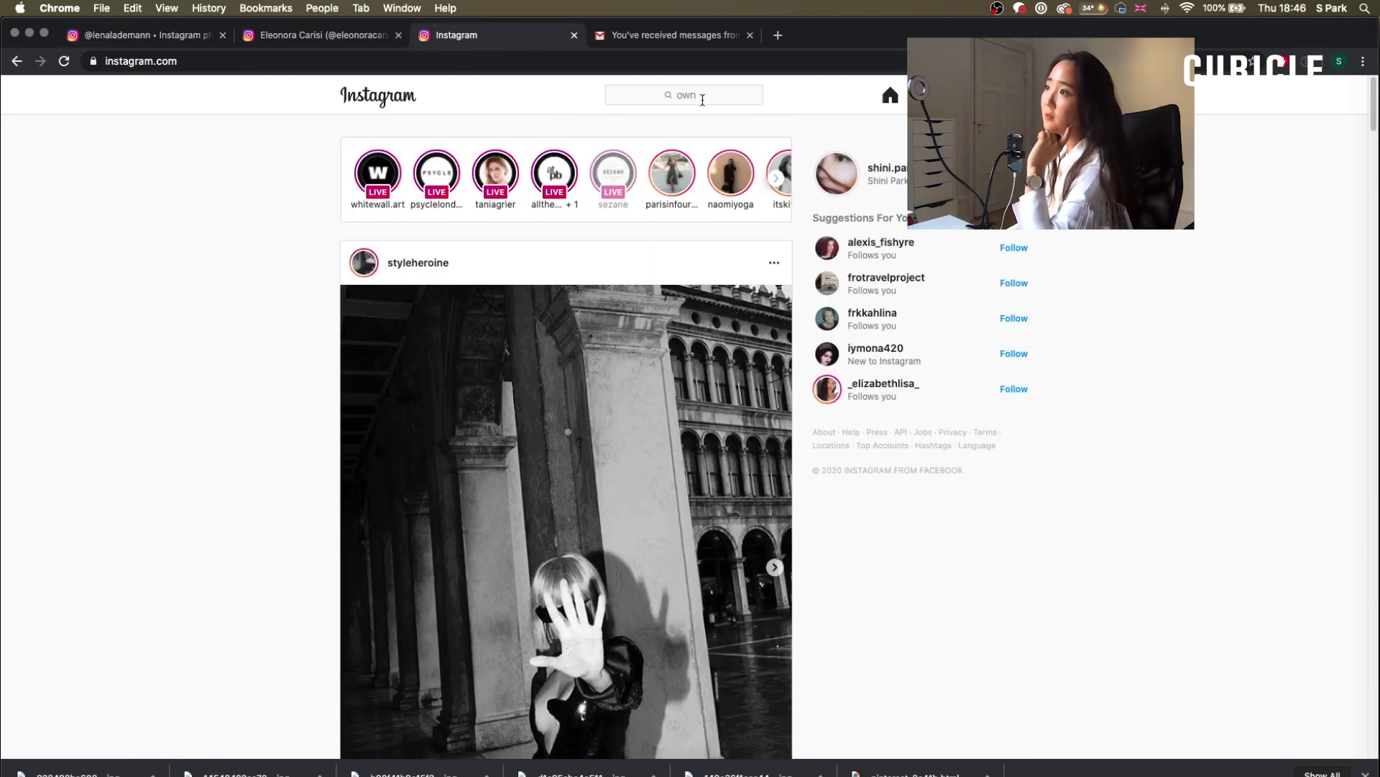
pyautogui.write('own')
pyautogui.click(655, 152)
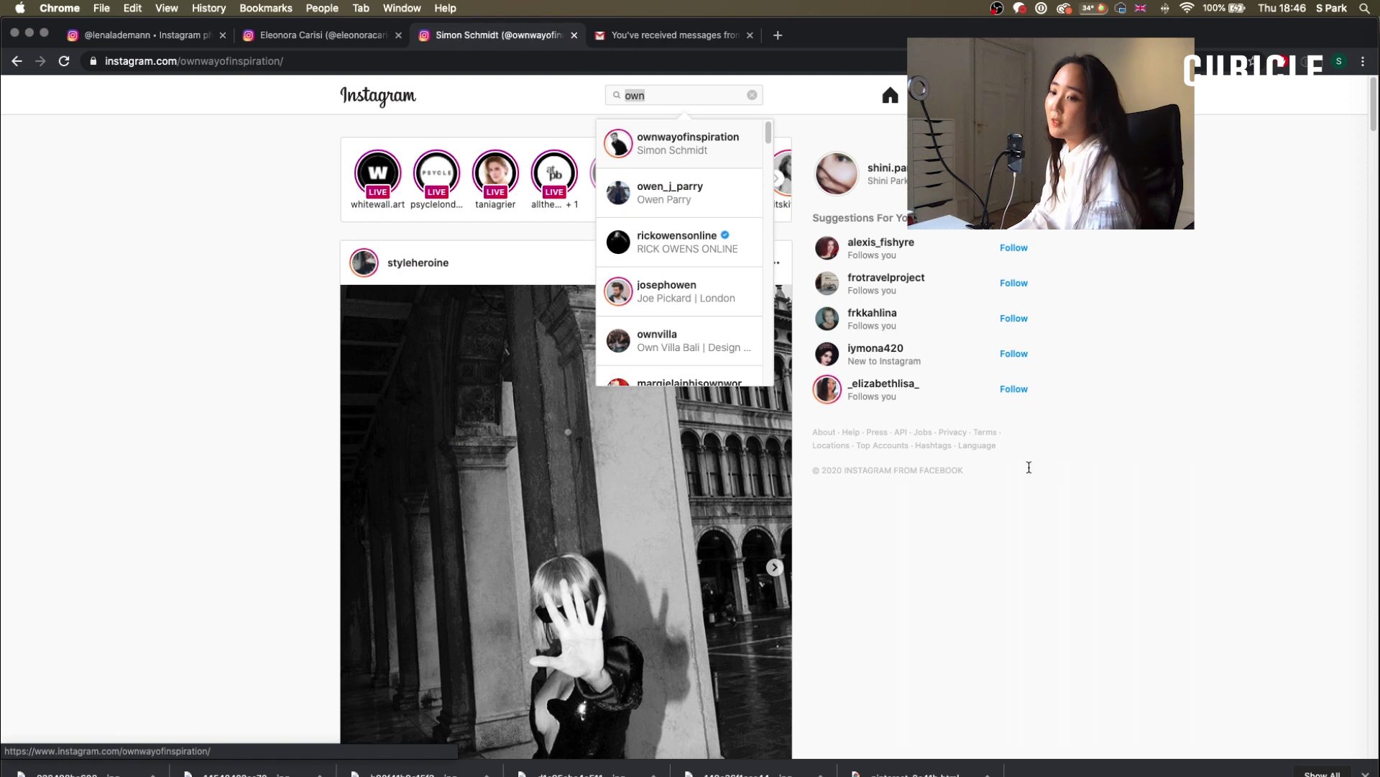
# Step: Examine how the ownwayofinspiration feed mixes text posts, colour blocks, portraits and dark photos across its rows
pyautogui.scroll(-12, 1165, 472)
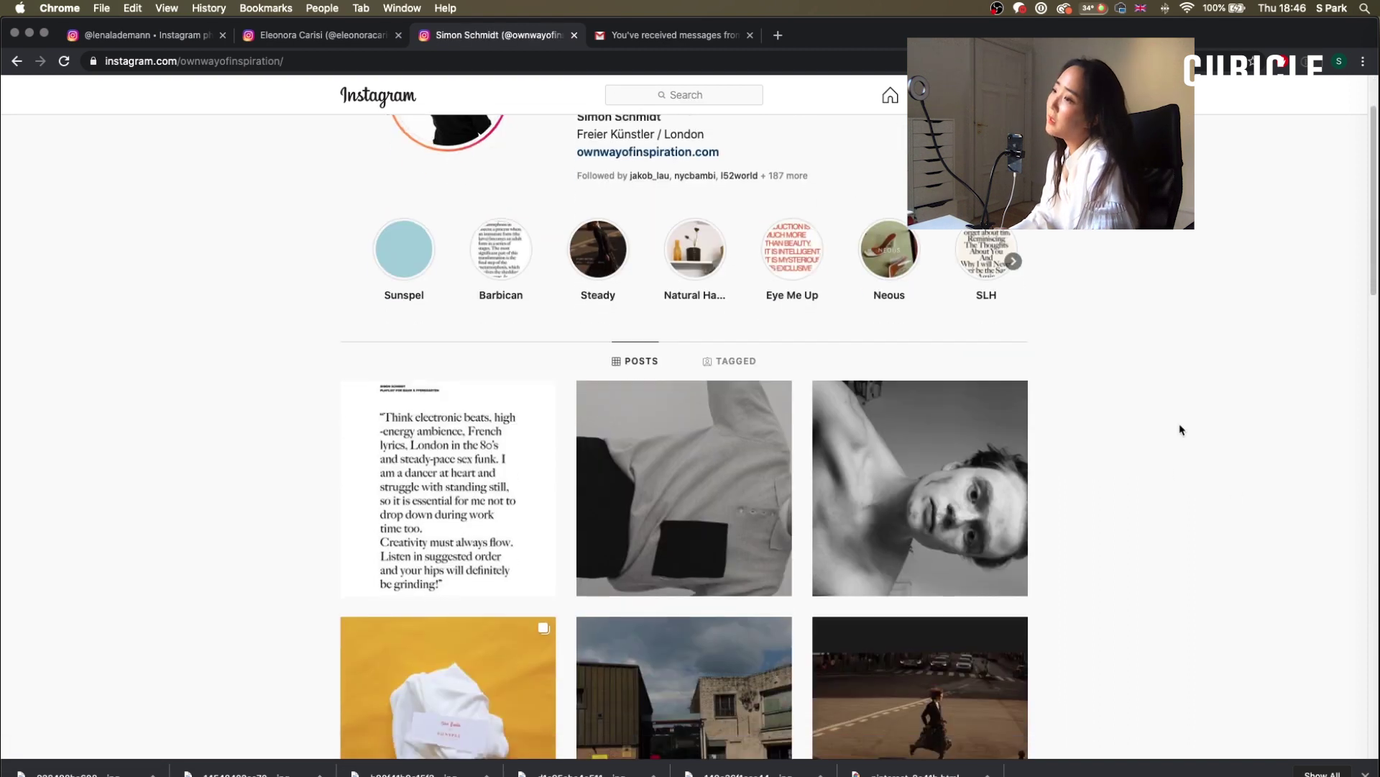
pyautogui.scroll(-10, 1100, 552)
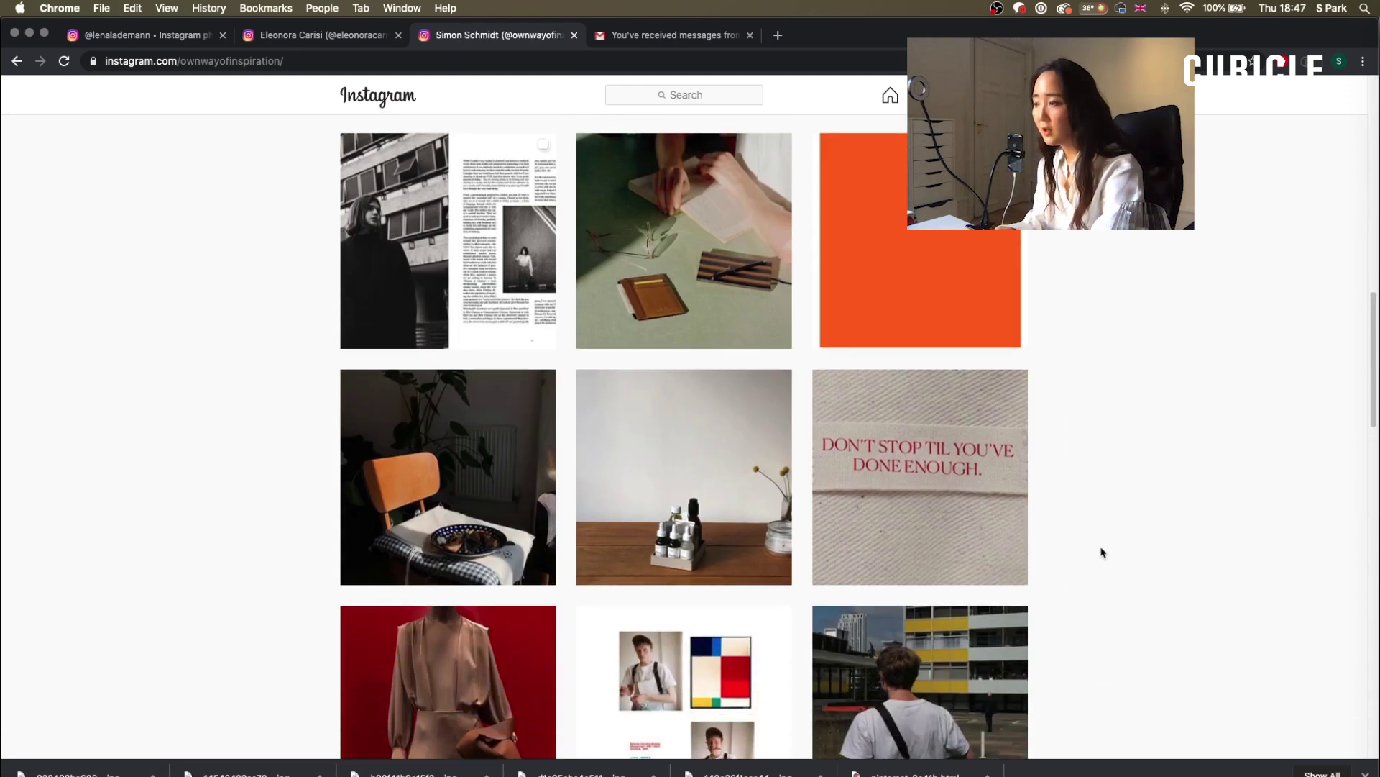
pyautogui.scroll(-2, 1102, 552)
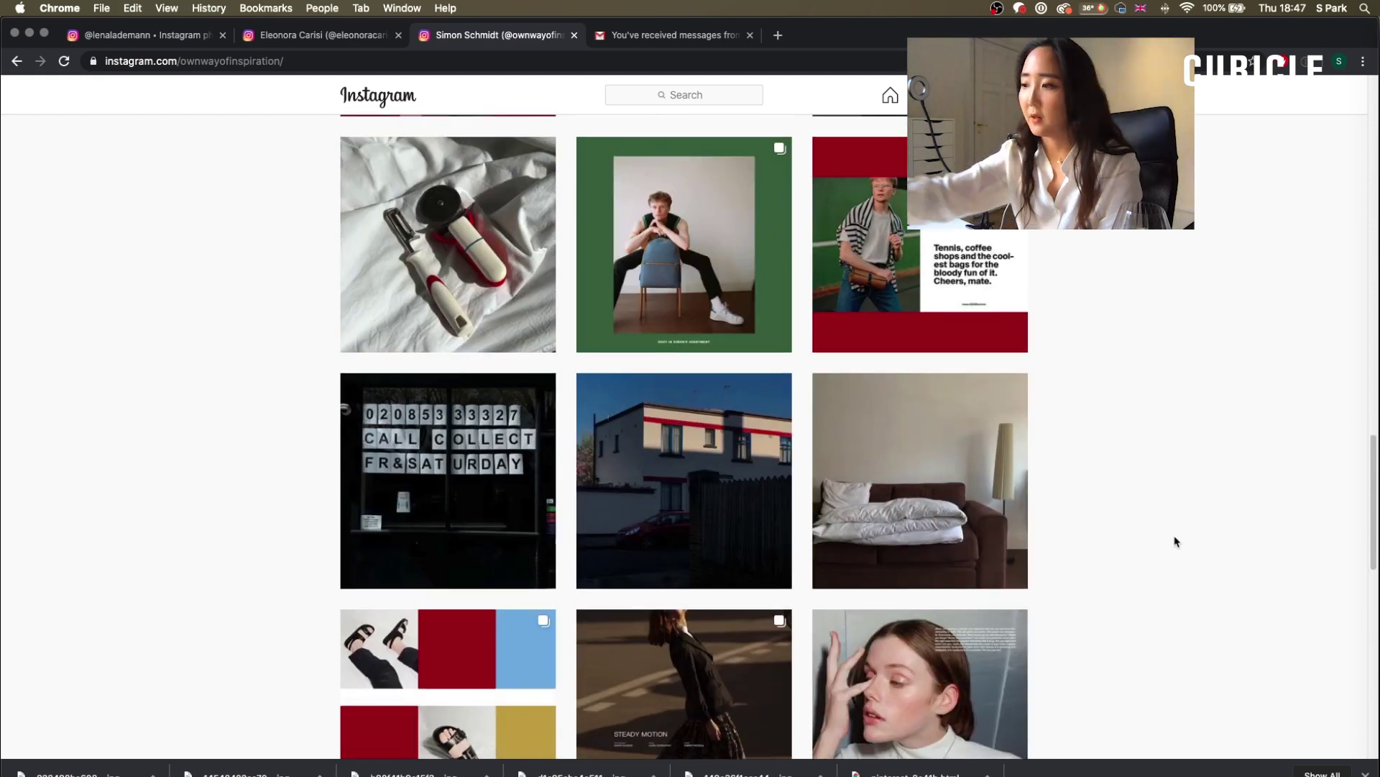
pyautogui.scroll(-5, 1174, 540)
pyautogui.scroll(-3, 1166, 485)
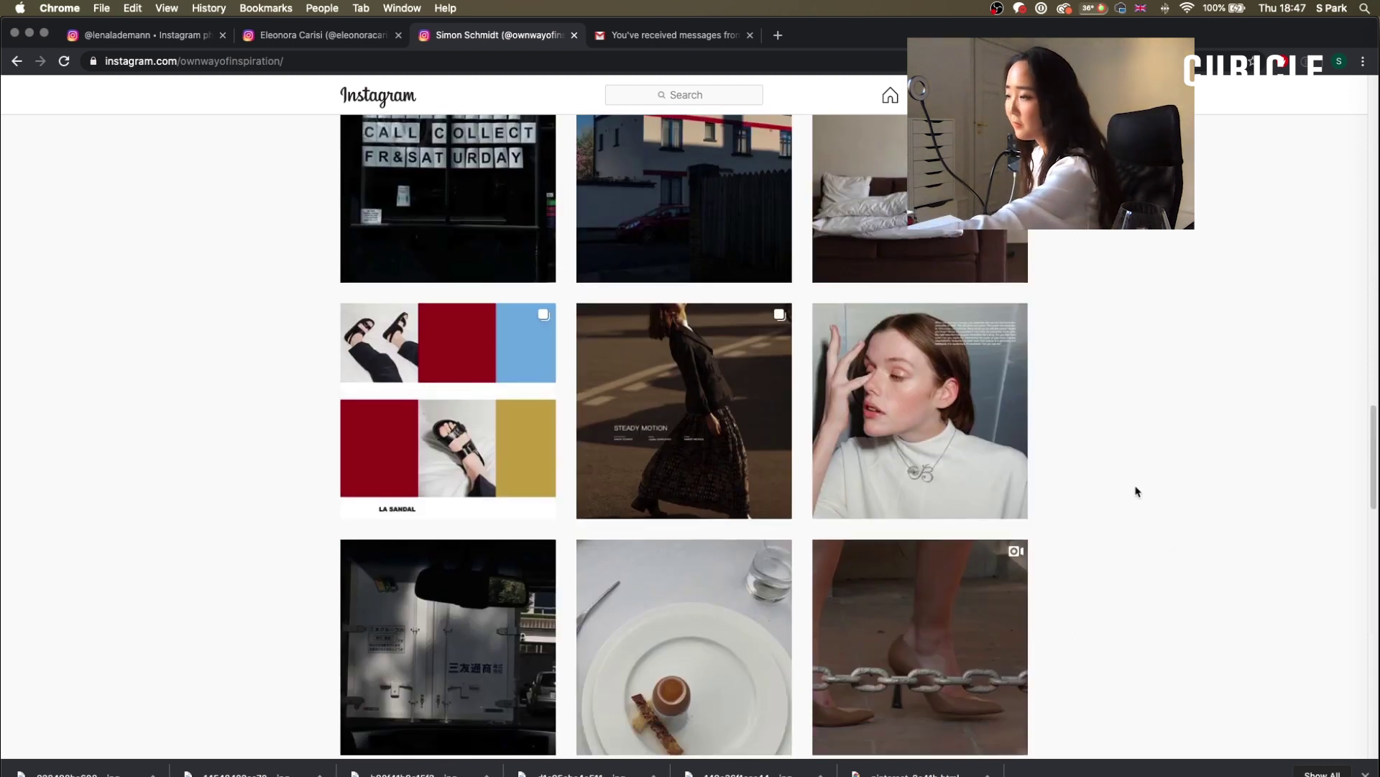
pyautogui.scroll(-10, 1136, 491)
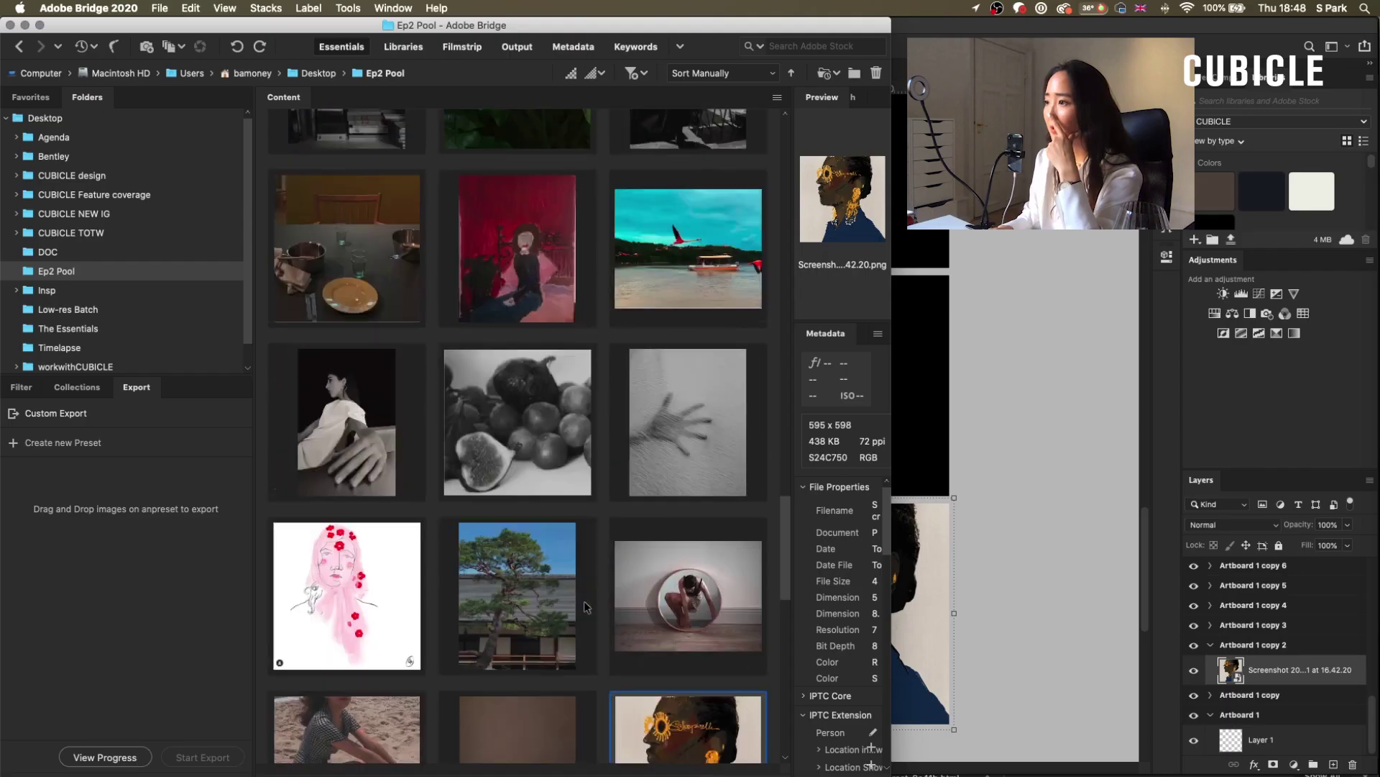
# Step: Switch to Adobe Bridge and check the still life of yellow fruit on a board full screen against the Photoshop grid
pyautogui.scroll(-5, 584, 601)
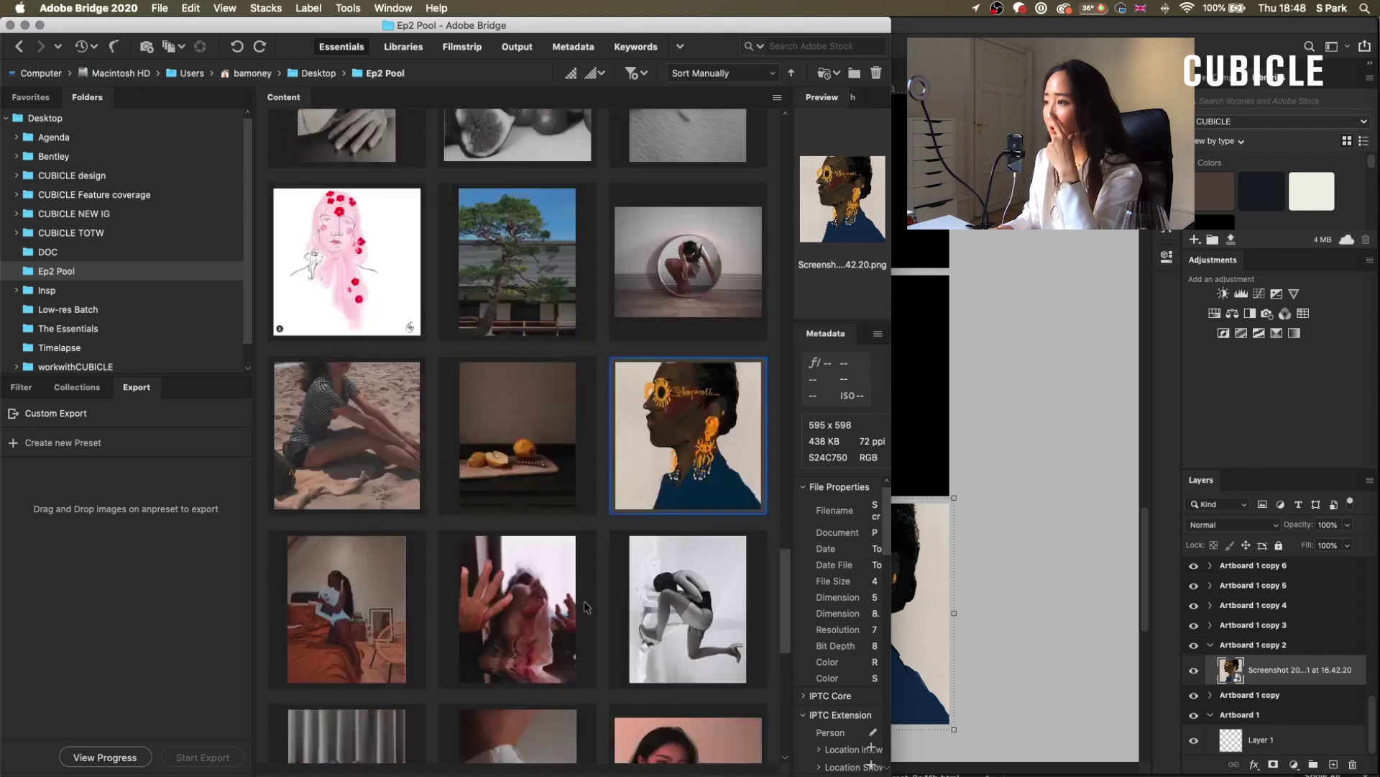
pyautogui.click(537, 475)
pyautogui.press('space')
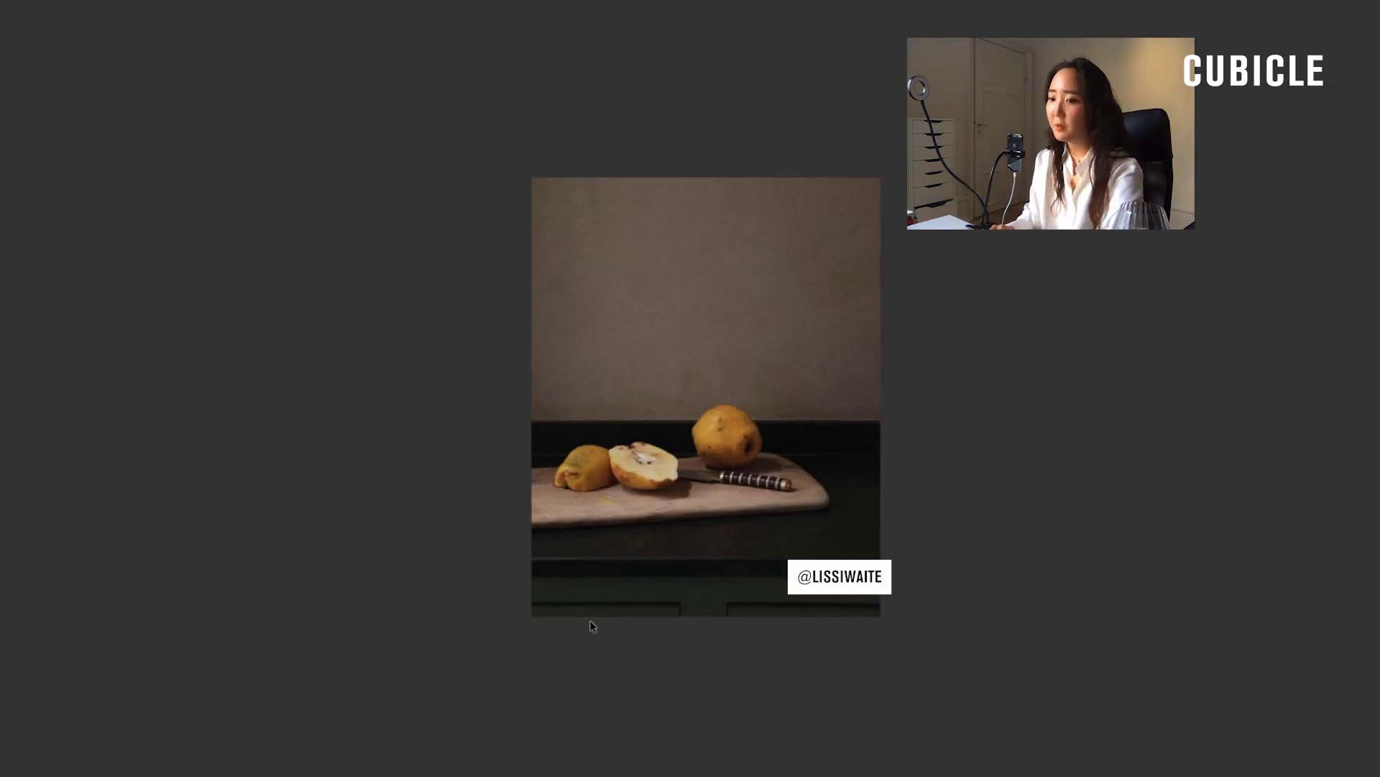
pyautogui.press('space')
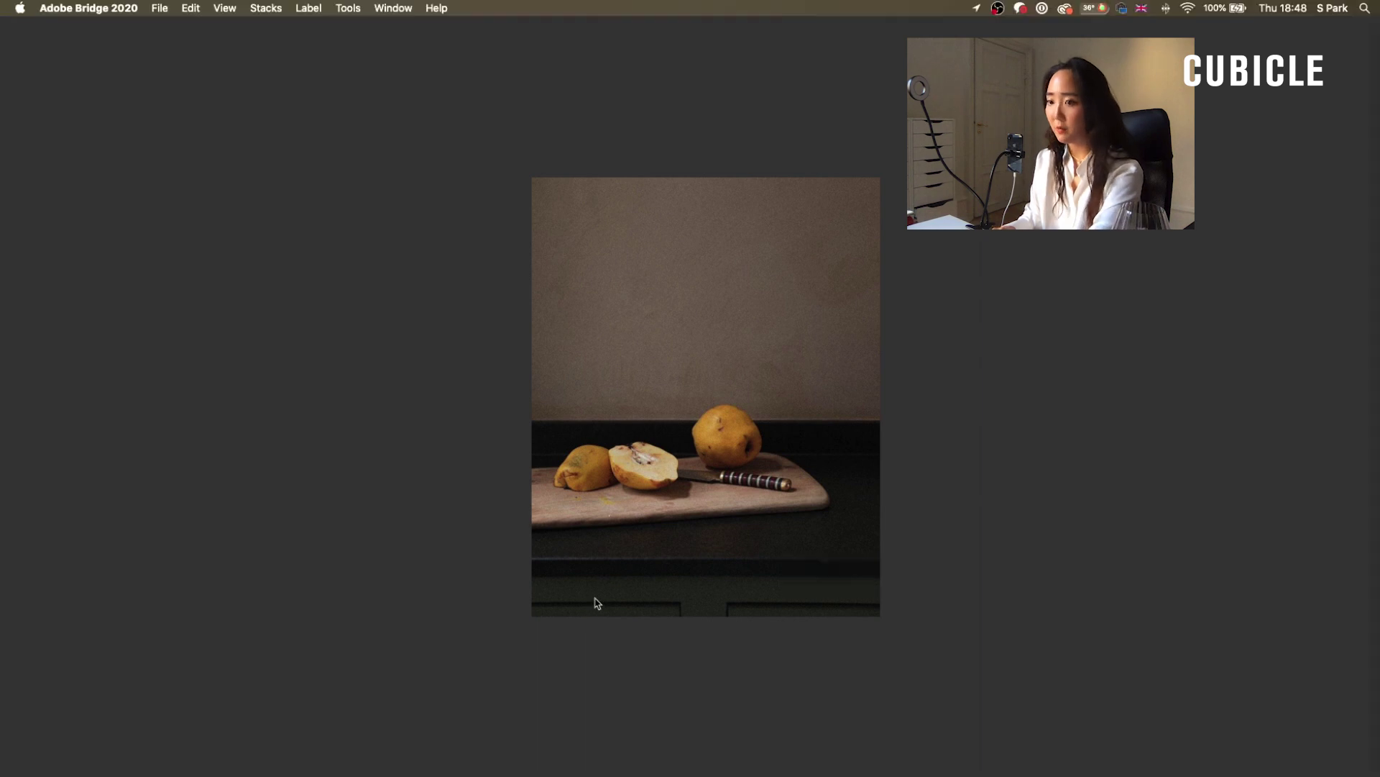
pyautogui.click(990, 539)
pyautogui.scroll(-3, 980, 438)
pyautogui.press('super+Tab')
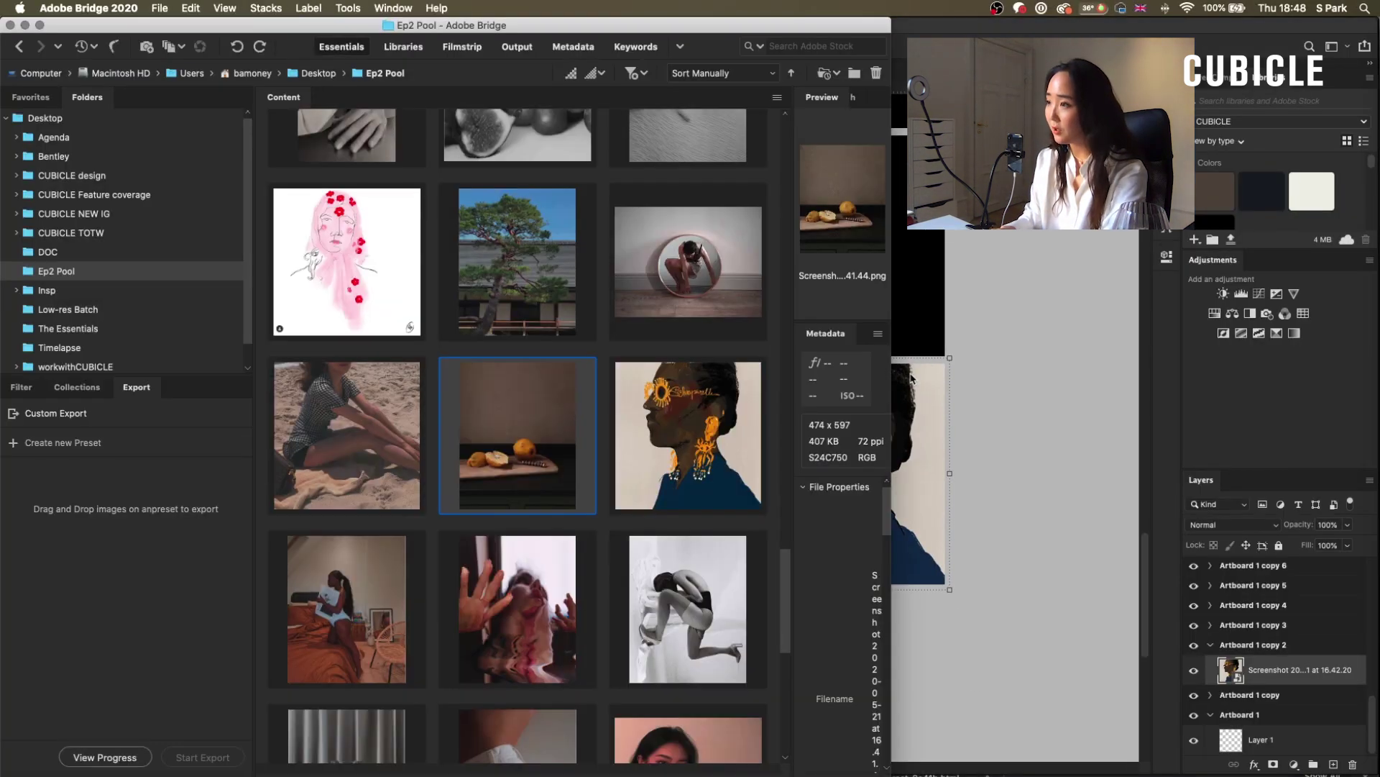
pyautogui.press('space')
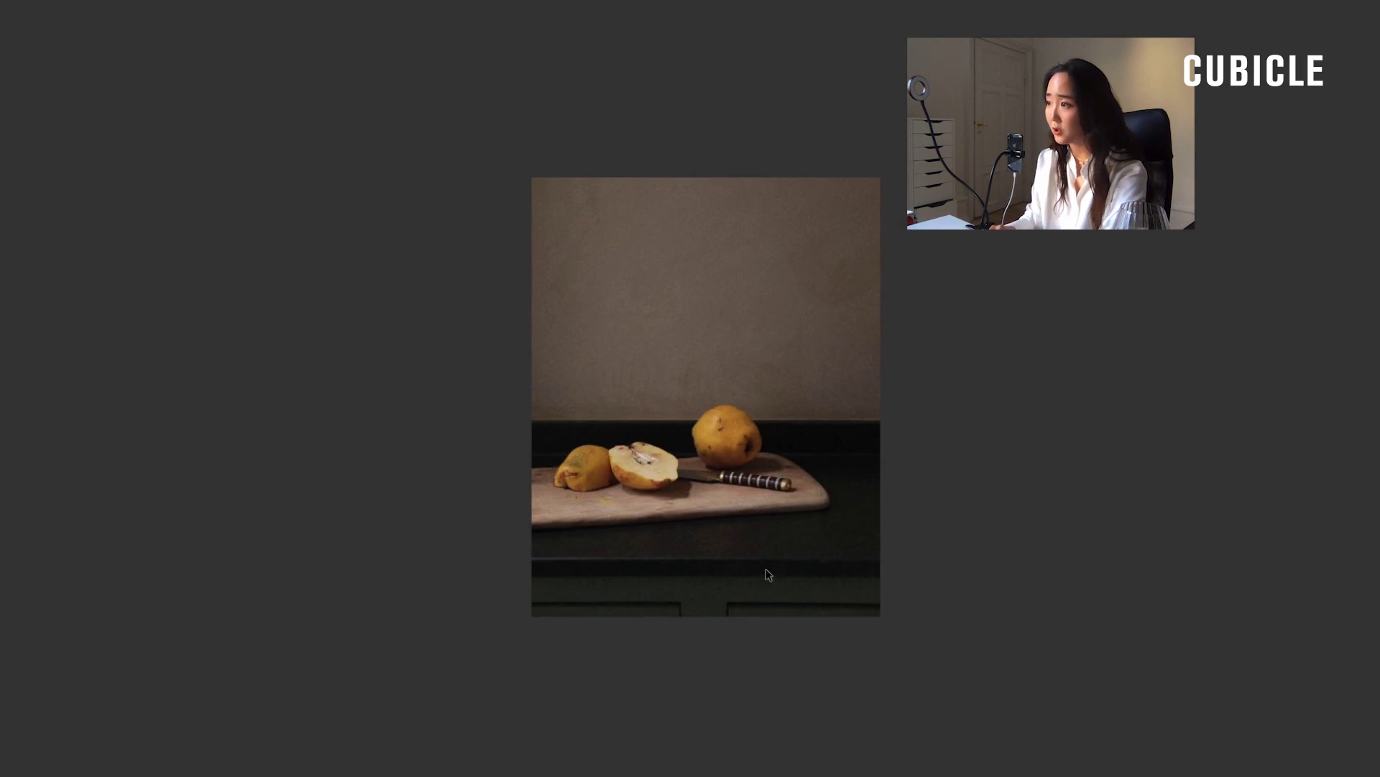
pyautogui.press('space')
# Step: Place the yellow fruit still life into the bottom-middle artboard in Photoshop and scale it to 129.11% so it fills the square
pyautogui.press('super+Tab')
pyautogui.moveTo(799, 576); pyautogui.dragTo(716, 591)
pyautogui.press('Return')
pyautogui.hotkey('ctrl', 't')
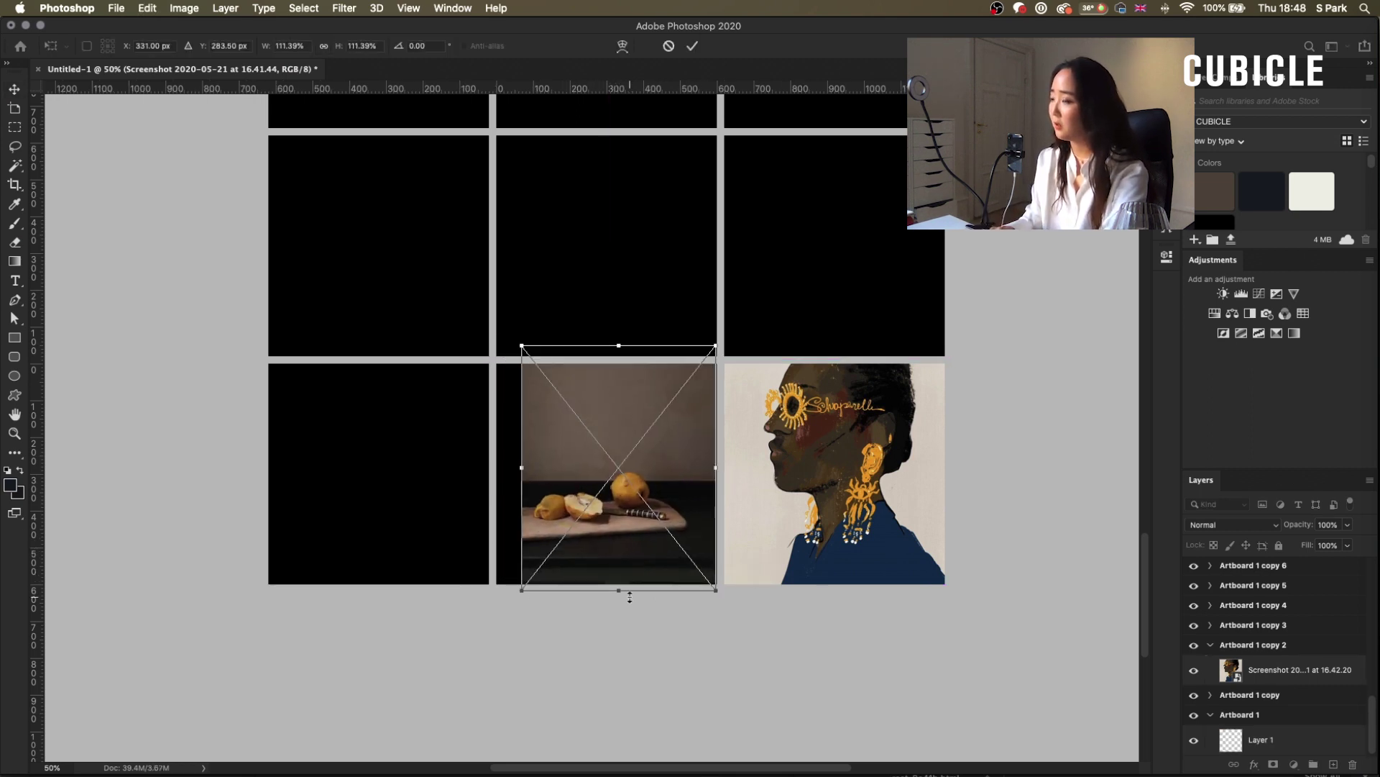
pyautogui.moveTo(516, 594); pyautogui.dragTo(495, 623)
pyautogui.moveTo(570, 572); pyautogui.dragTo(568, 562)
pyautogui.moveTo(715, 332); pyautogui.dragTo(720, 329)
pyautogui.moveTo(655, 457); pyautogui.dragTo(655, 455)
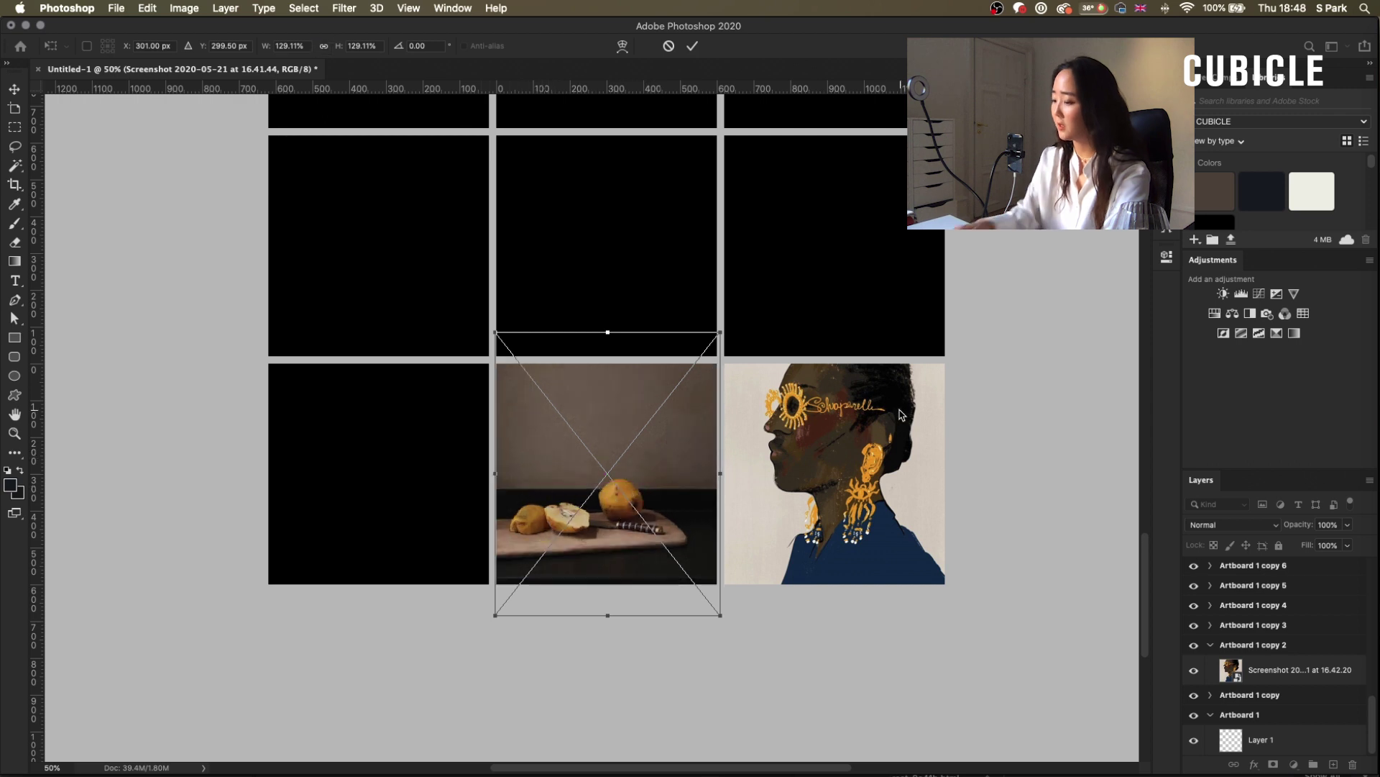
pyautogui.press('Return')
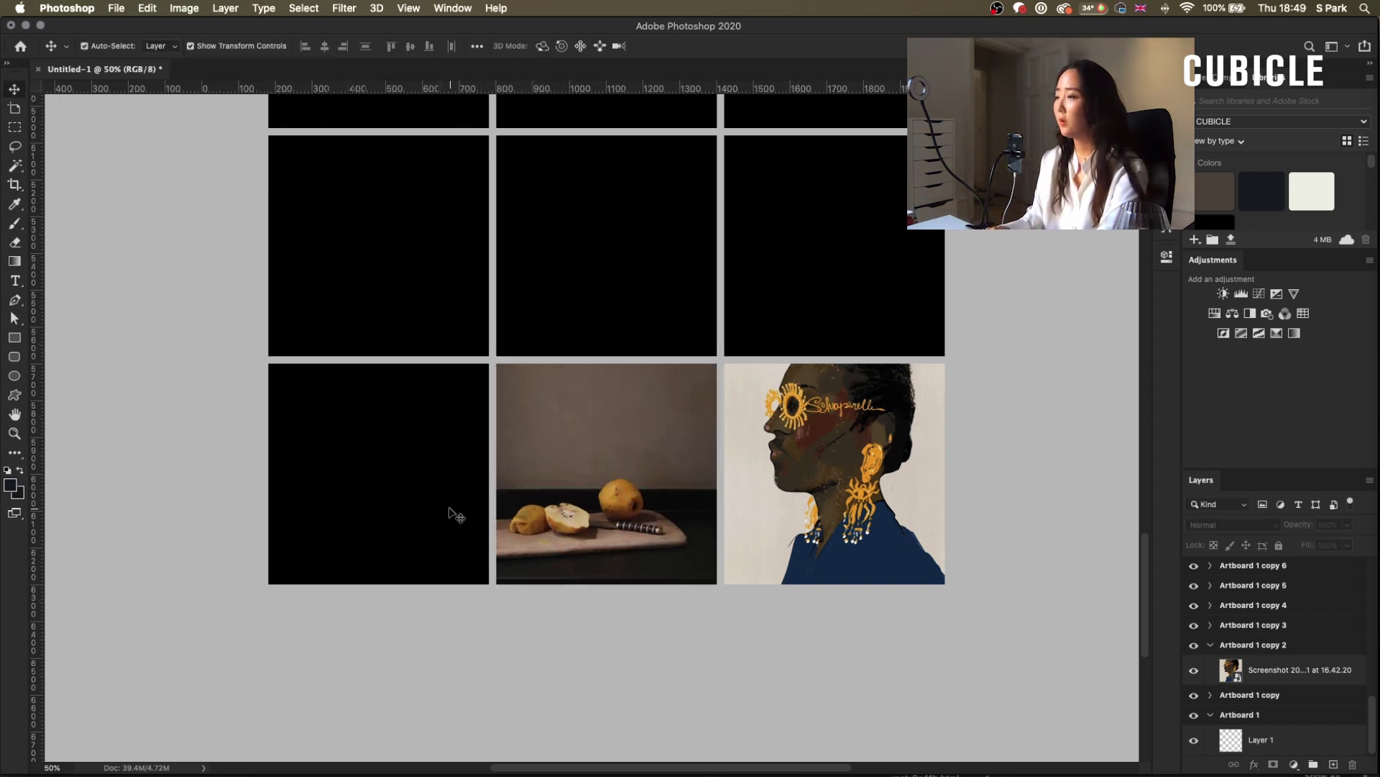
# Step: Place the black-and-white photo of shadowed figures in hats into the bottom-left artboard and shift it to show both figures
pyautogui.press('super+Tab')
pyautogui.scroll(5, 479, 566)
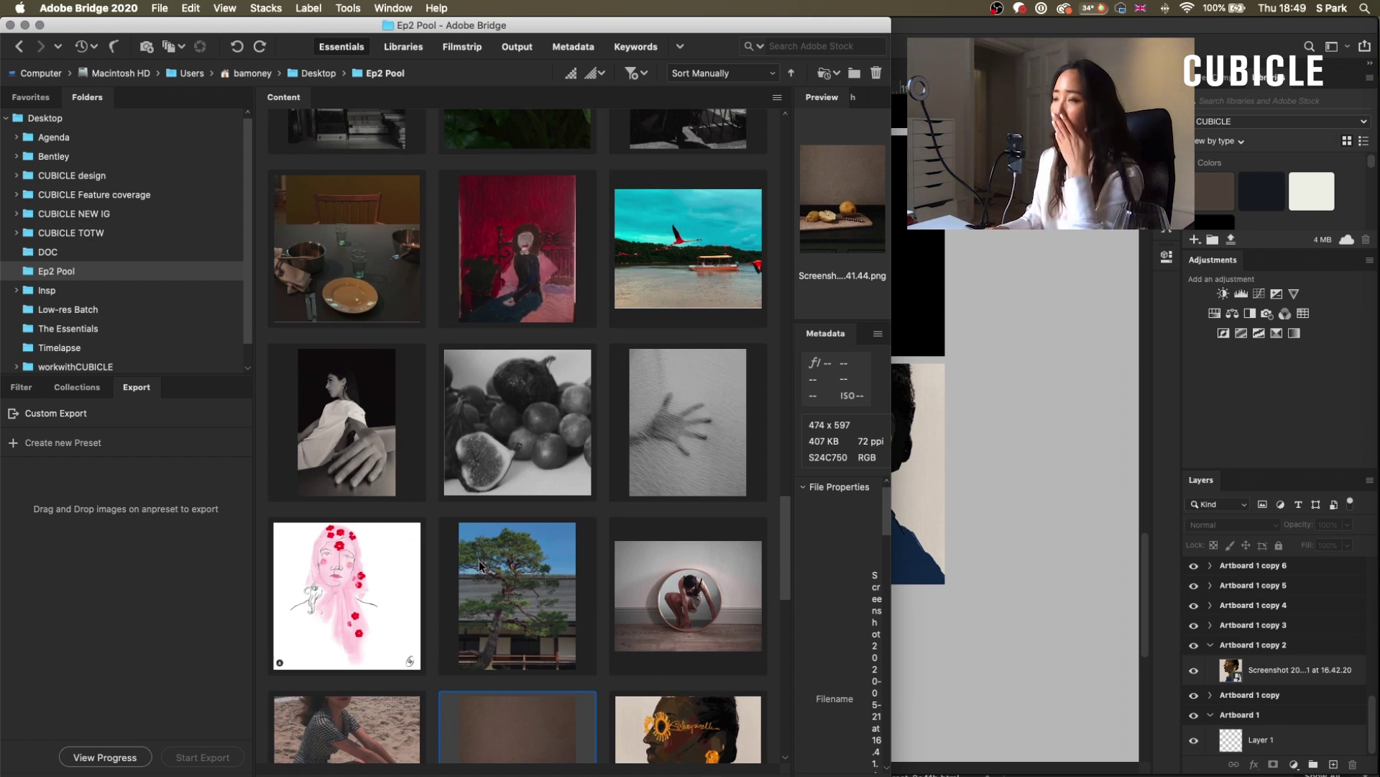
pyautogui.scroll(15, 480, 566)
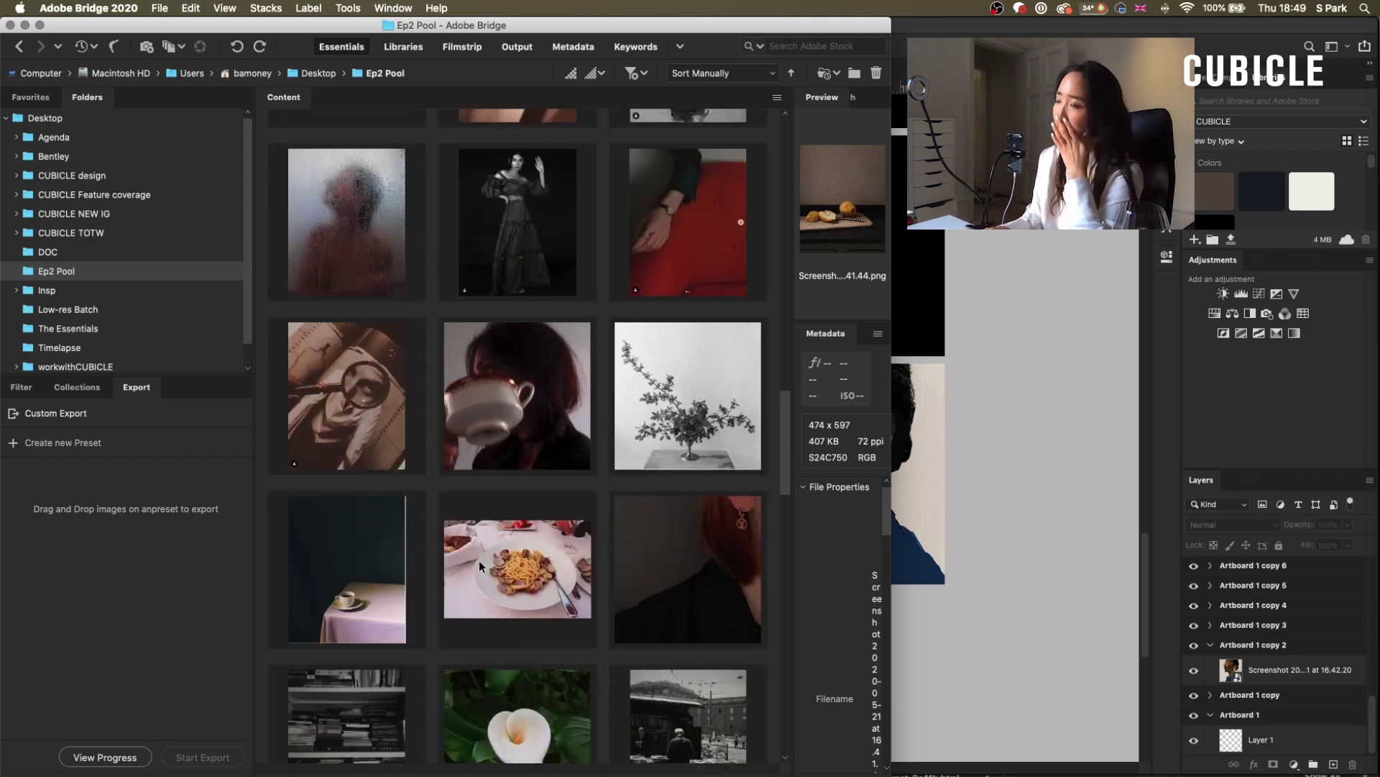
pyautogui.scroll(5, 479, 559)
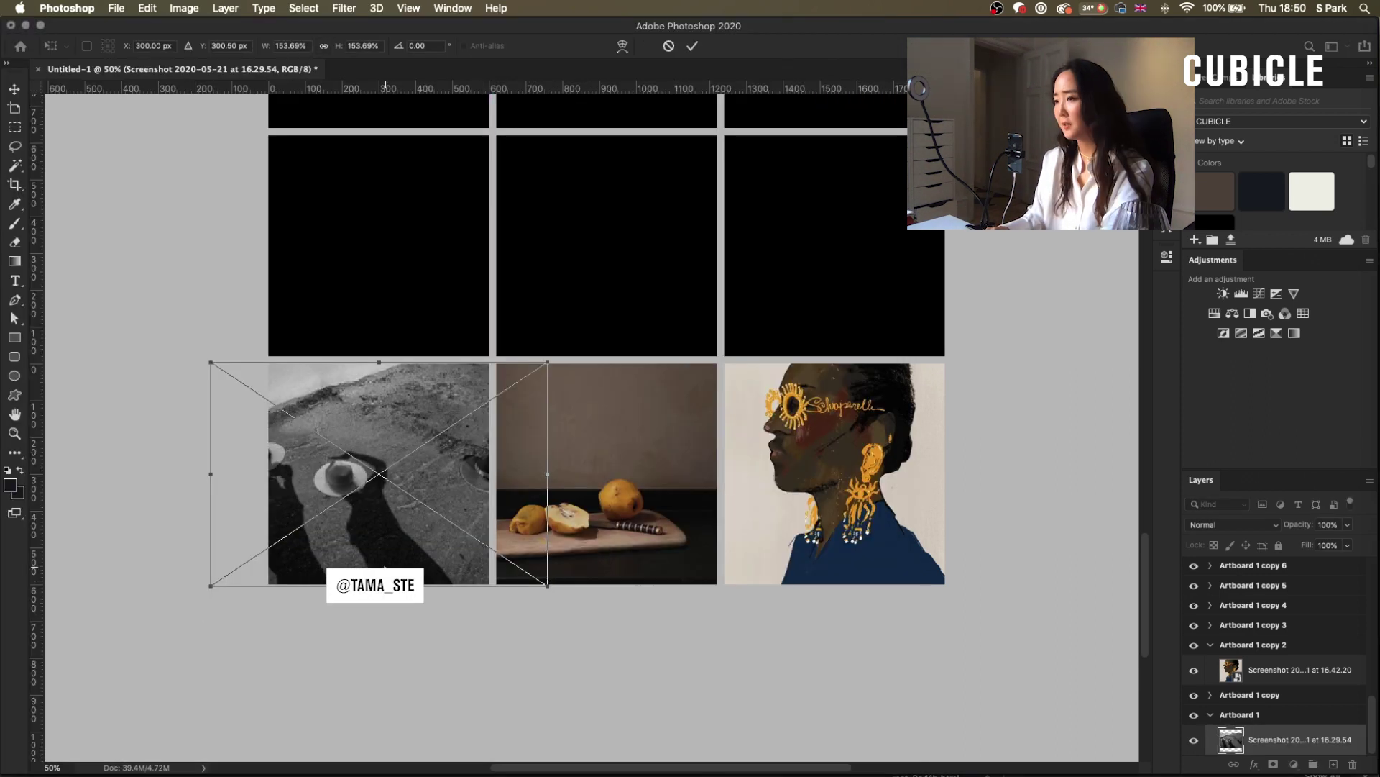
pyautogui.moveTo(387, 567); pyautogui.dragTo(407, 565)
pyautogui.press('Return')
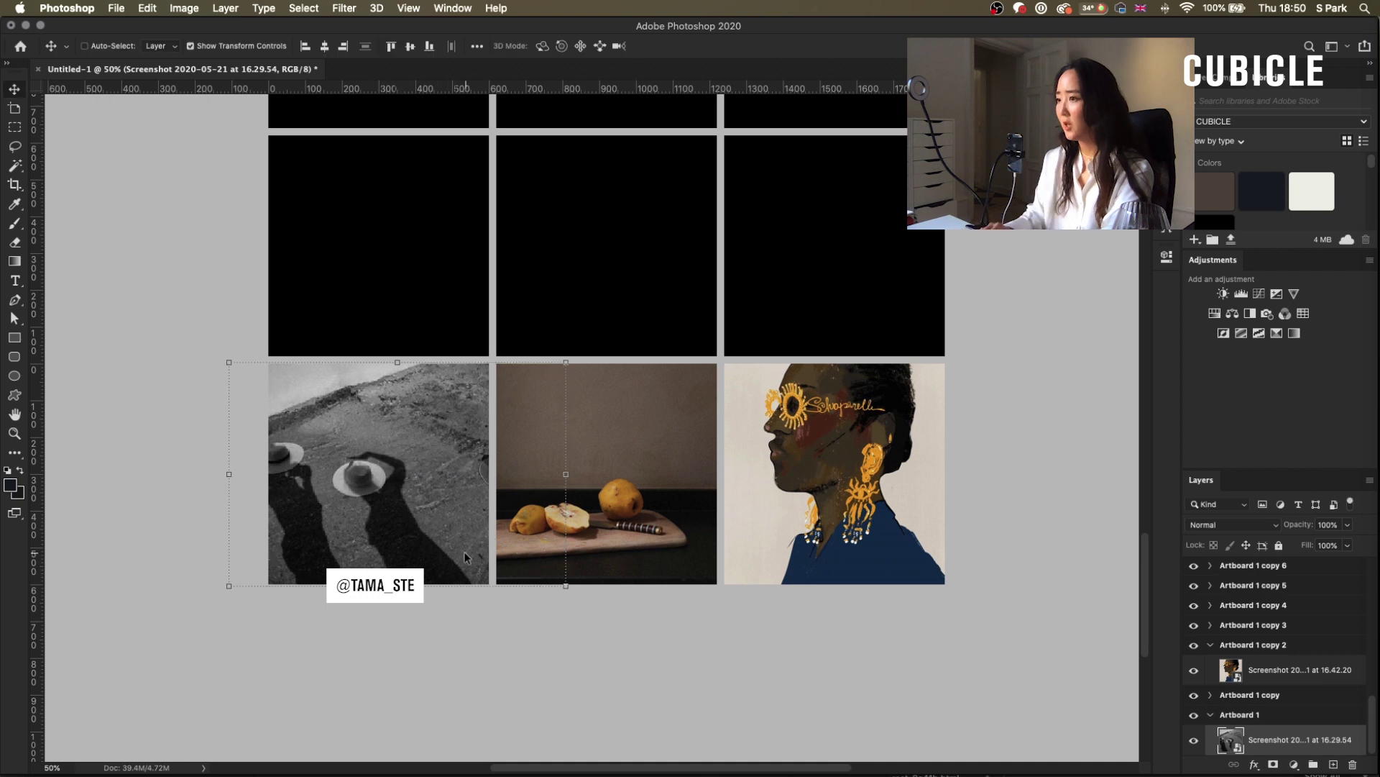
# Step: Add a vertical guide outside the left edge of the bottom-left artboard
pyautogui.moveTo(35, 110); pyautogui.dragTo(182, 239)
pyautogui.rightClick(329, 550)
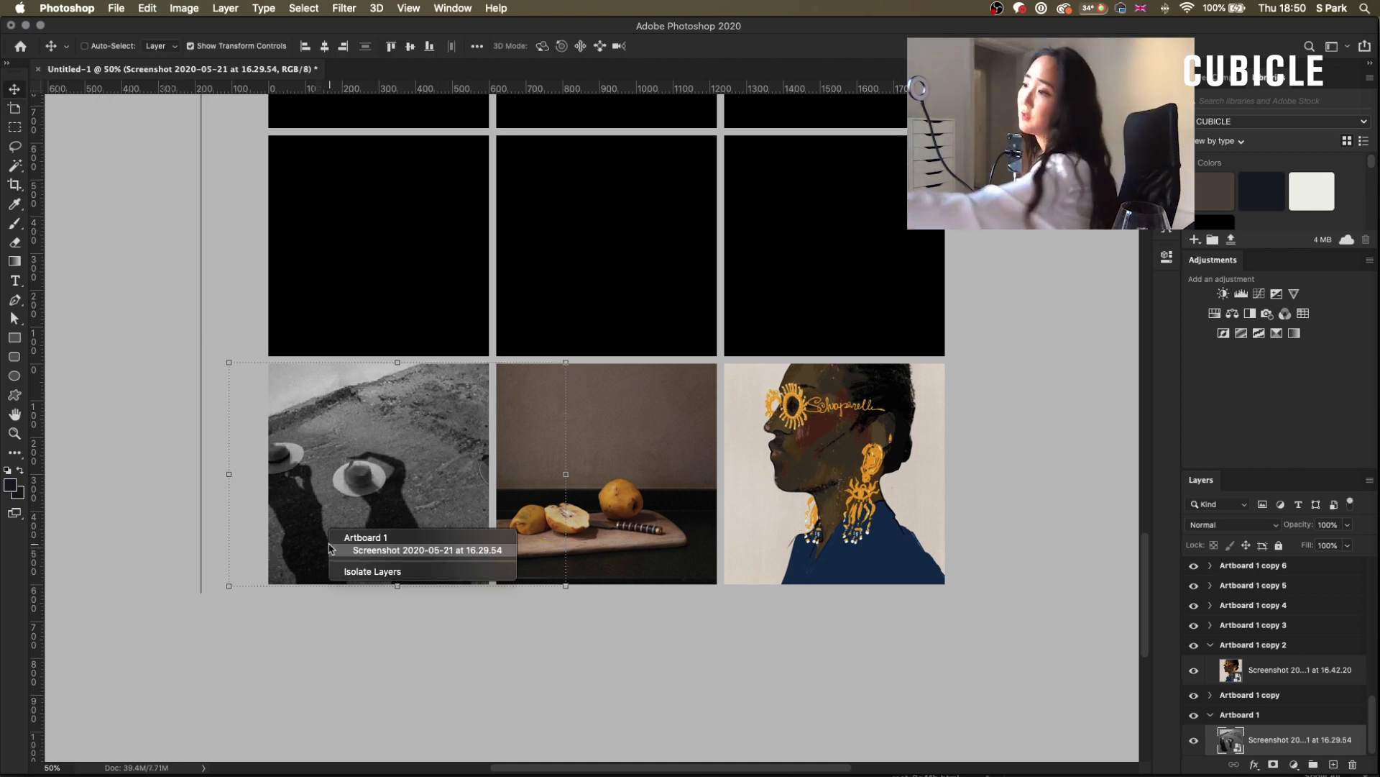
pyautogui.click(262, 489)
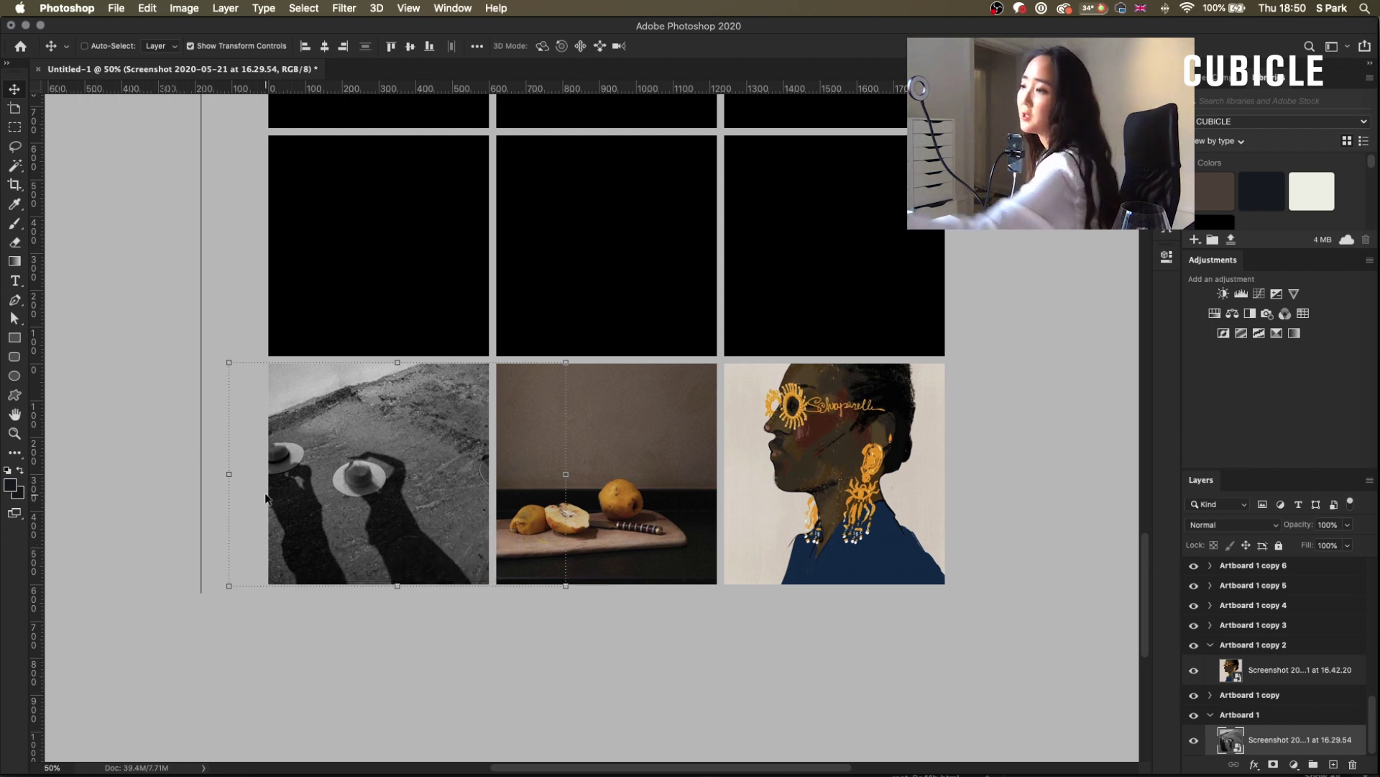
# Step: Place the photo of the blue shirt and pleated skirt from Bridge into the artboard above the portrait illustration, scaled to fill it
pyautogui.press('super+Tab')
pyautogui.moveTo(519, 205); pyautogui.dragTo(935, 431)
pyautogui.moveTo(927, 481); pyautogui.dragTo(951, 511)
pyautogui.press('Return')
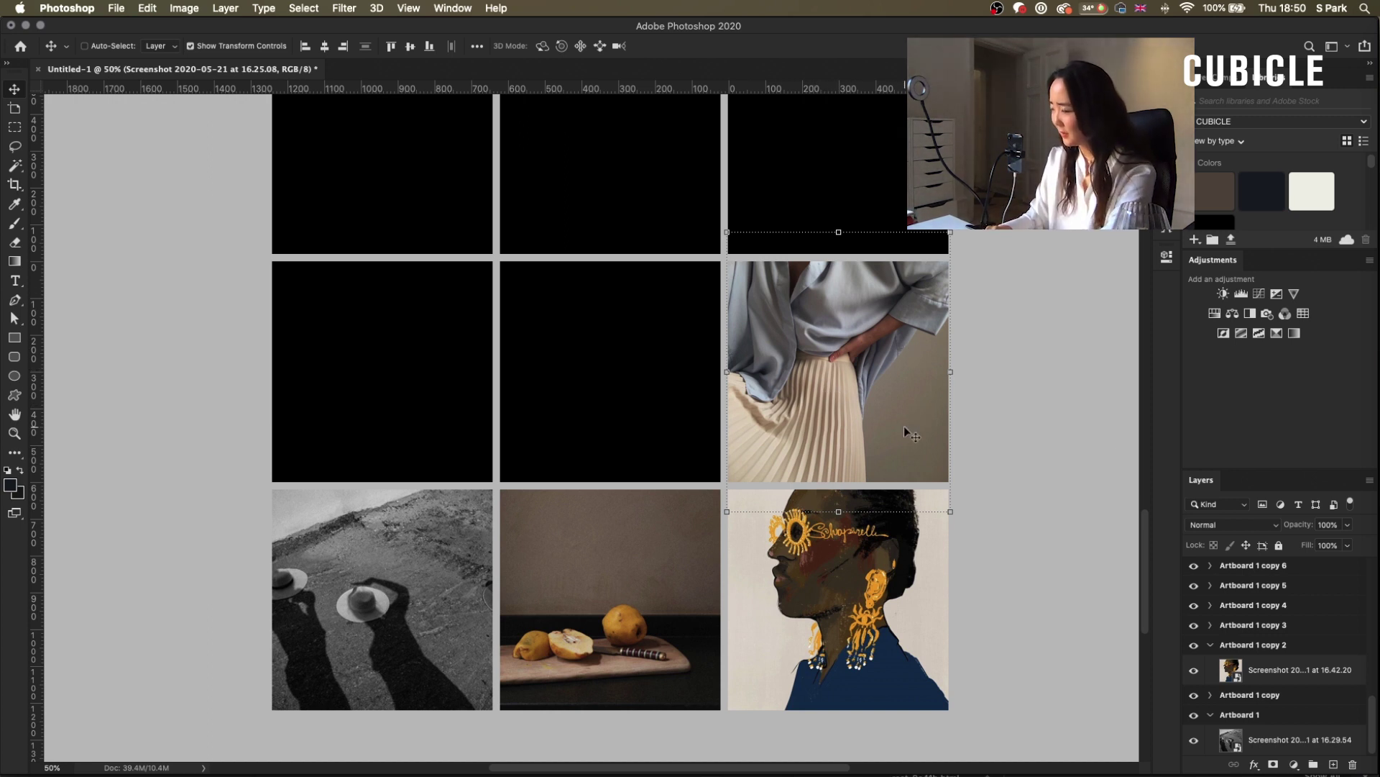
pyautogui.click(1024, 438)
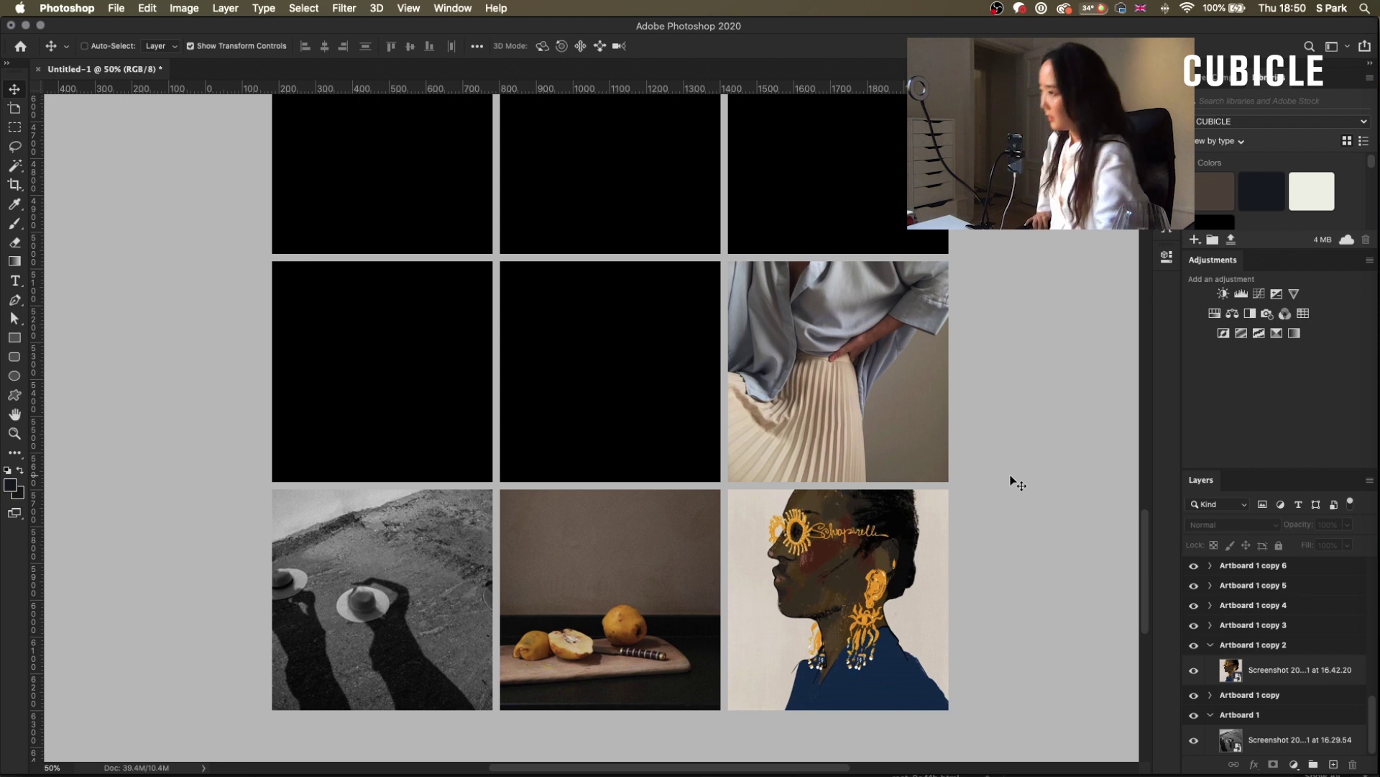
# Step: Place the Folio—19 Archived Works poster from Bridge into the middle artboard above the fruit still life
pyautogui.press('super+Tab')
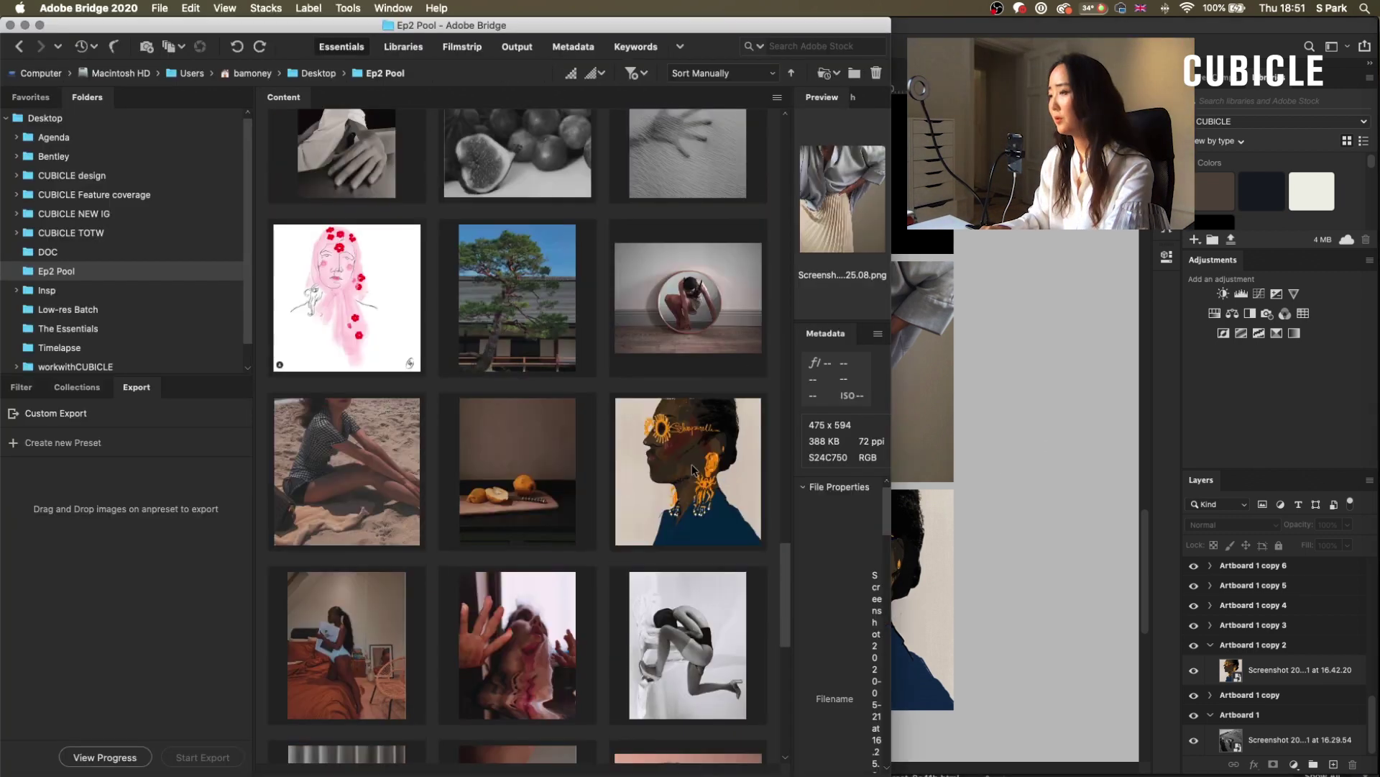
pyautogui.scroll(-5, 656, 492)
pyautogui.moveTo(550, 546); pyautogui.dragTo(895, 445)
pyautogui.moveTo(729, 445); pyautogui.dragTo(592, 428)
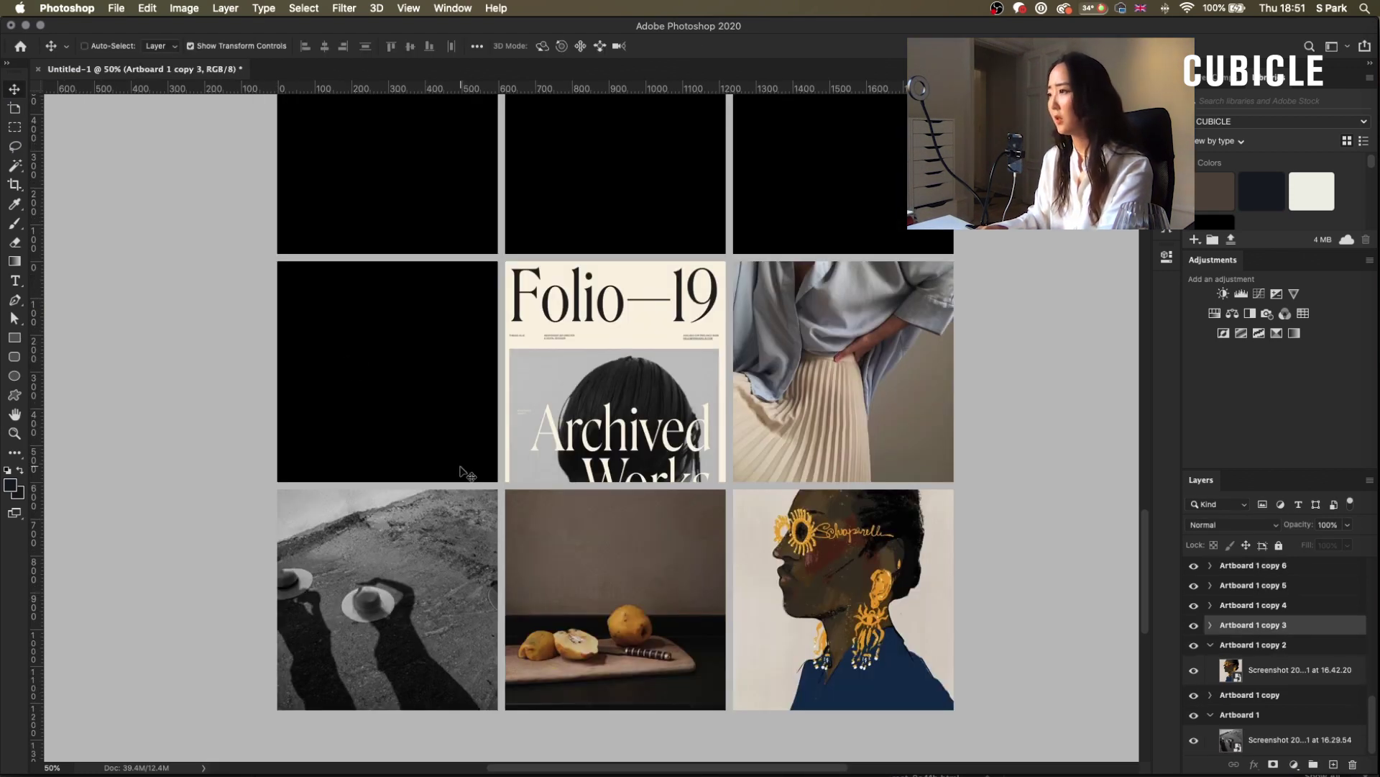
# Step: Place the dark tulip photo from Bridge into the artboard left of the Folio—19 poster
pyautogui.press('super+Tab')
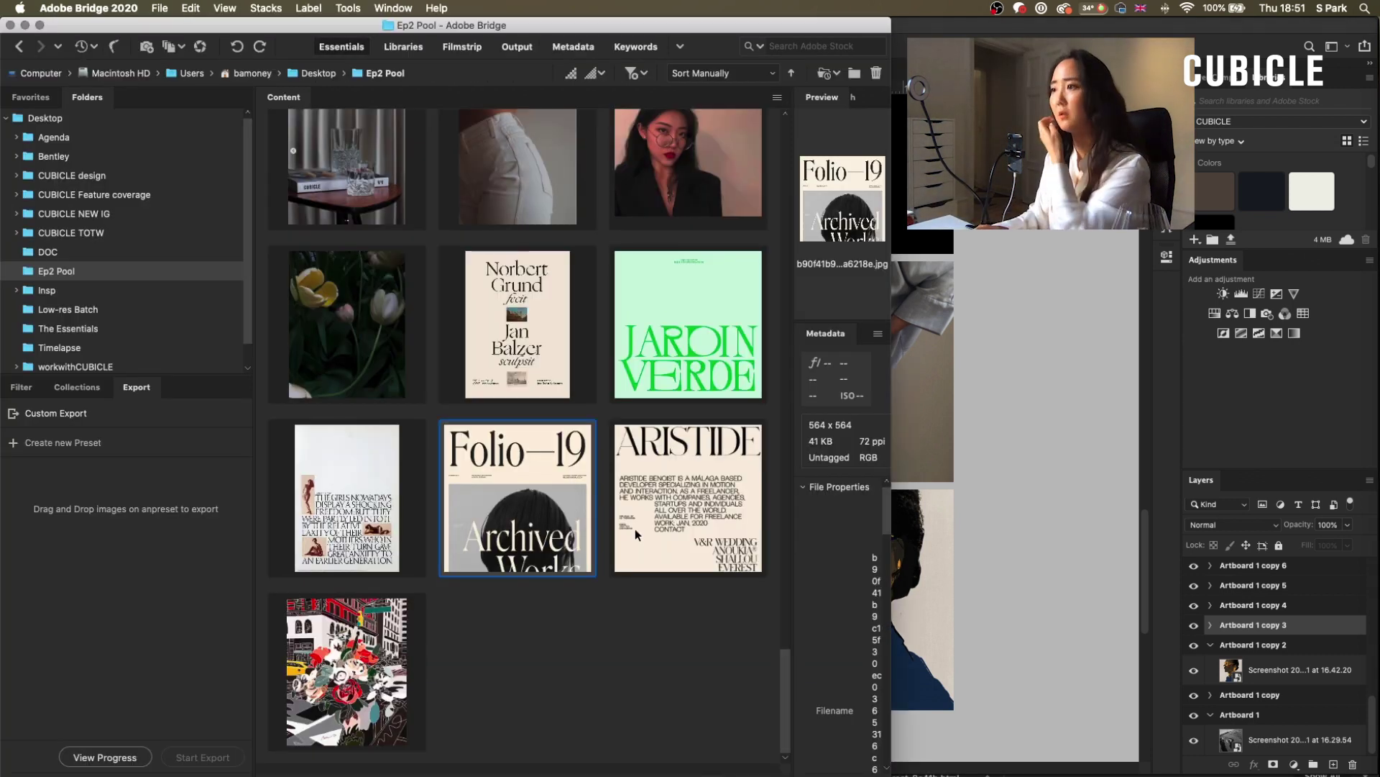
pyautogui.moveTo(347, 324); pyautogui.dragTo(412, 428)
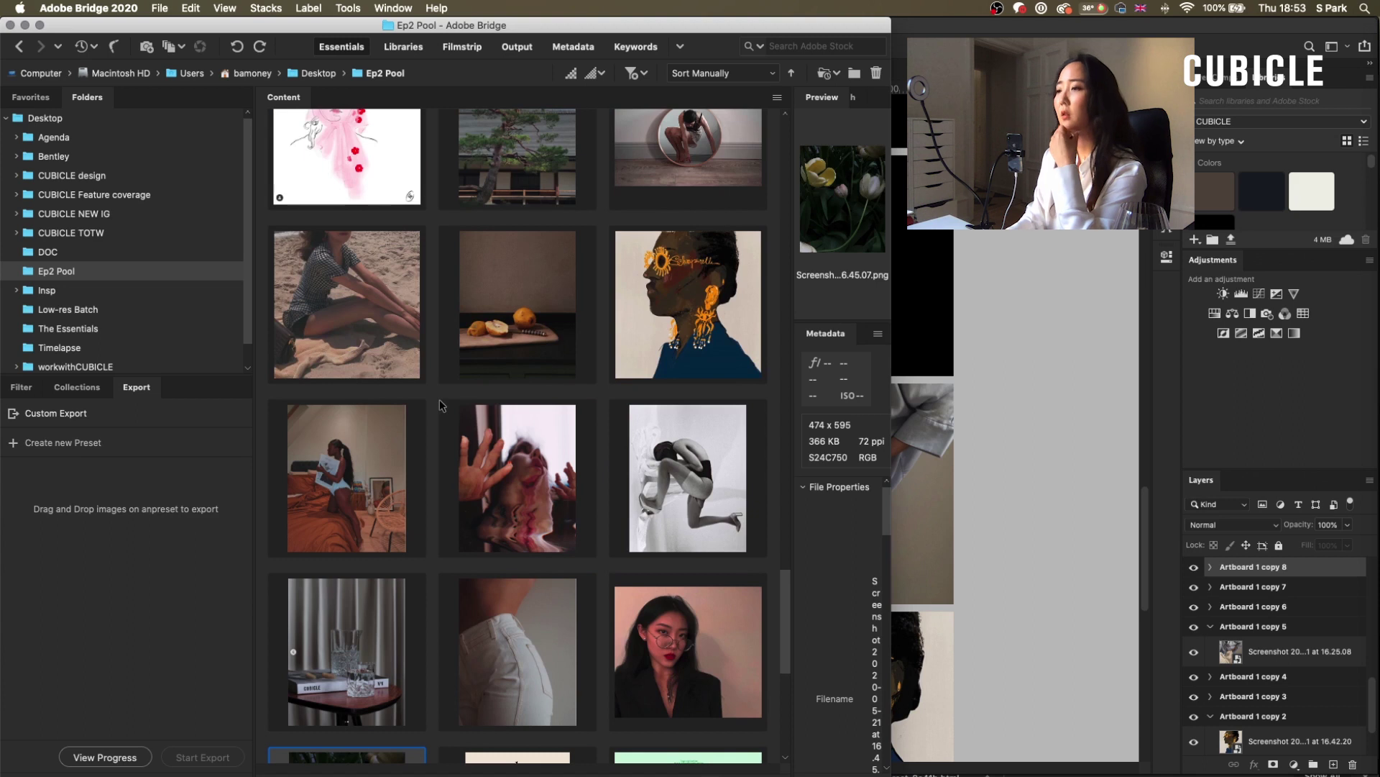
pyautogui.click(987, 460)
pyautogui.scroll(-1, 1002, 414)
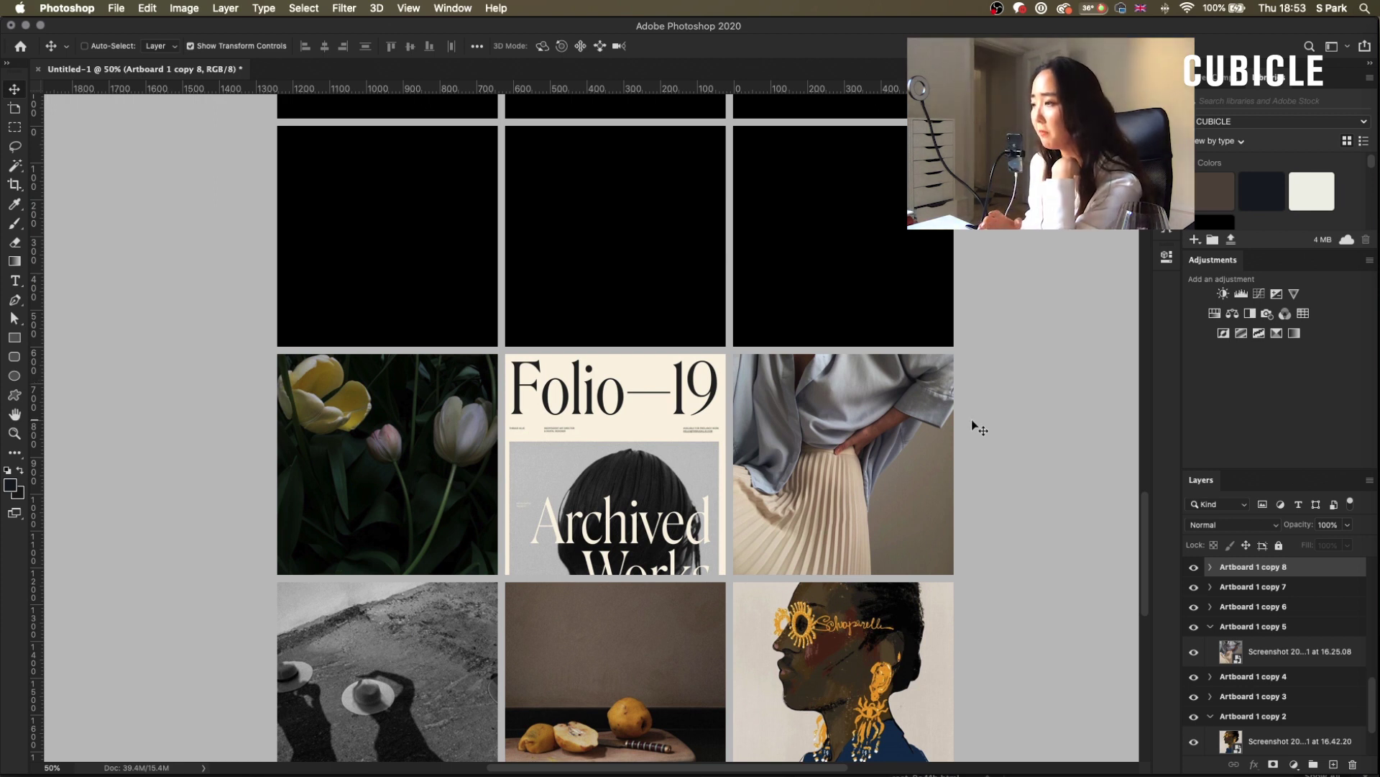
# Step: Place the red painting of a seated woman into the artboard above the pleated skirt photo, scaled to 127.79%
pyautogui.press('super+v')
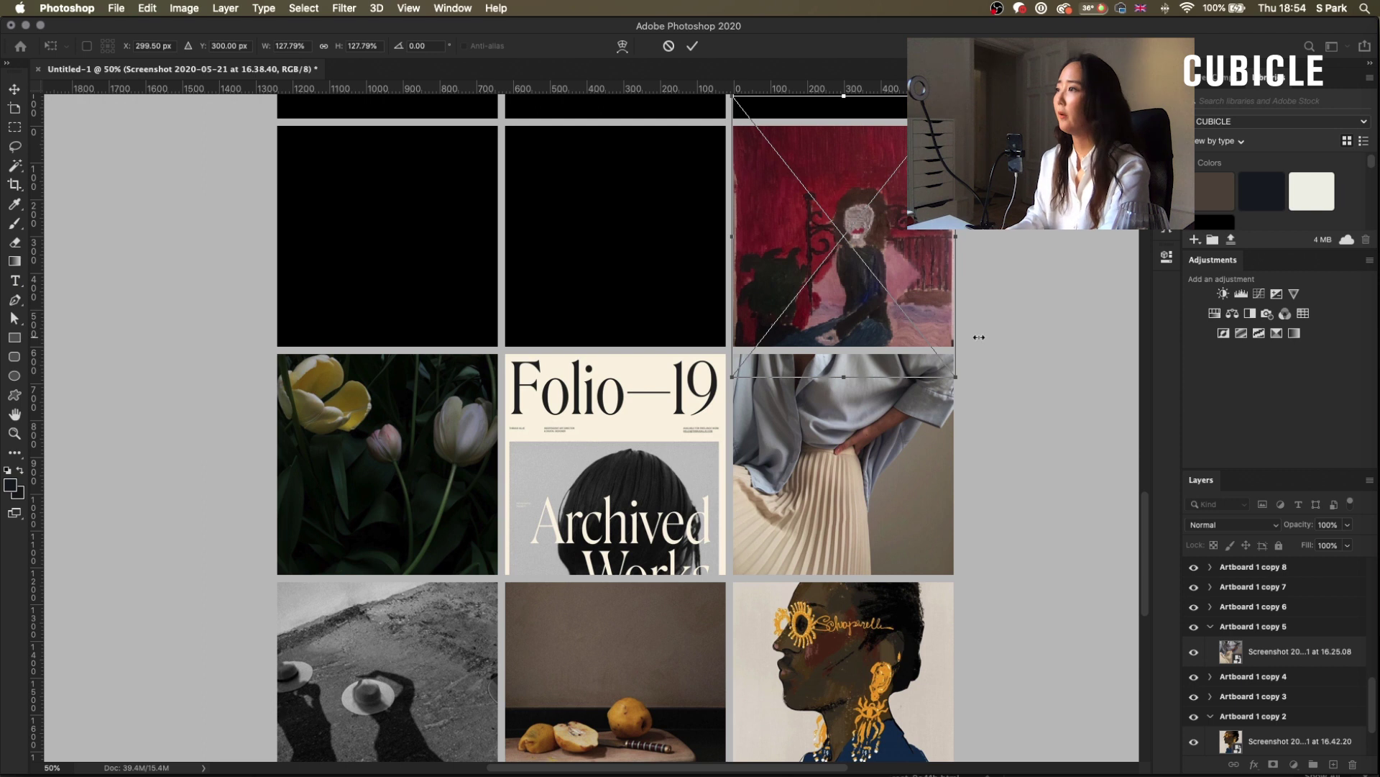
pyautogui.scroll(2, 853, 512)
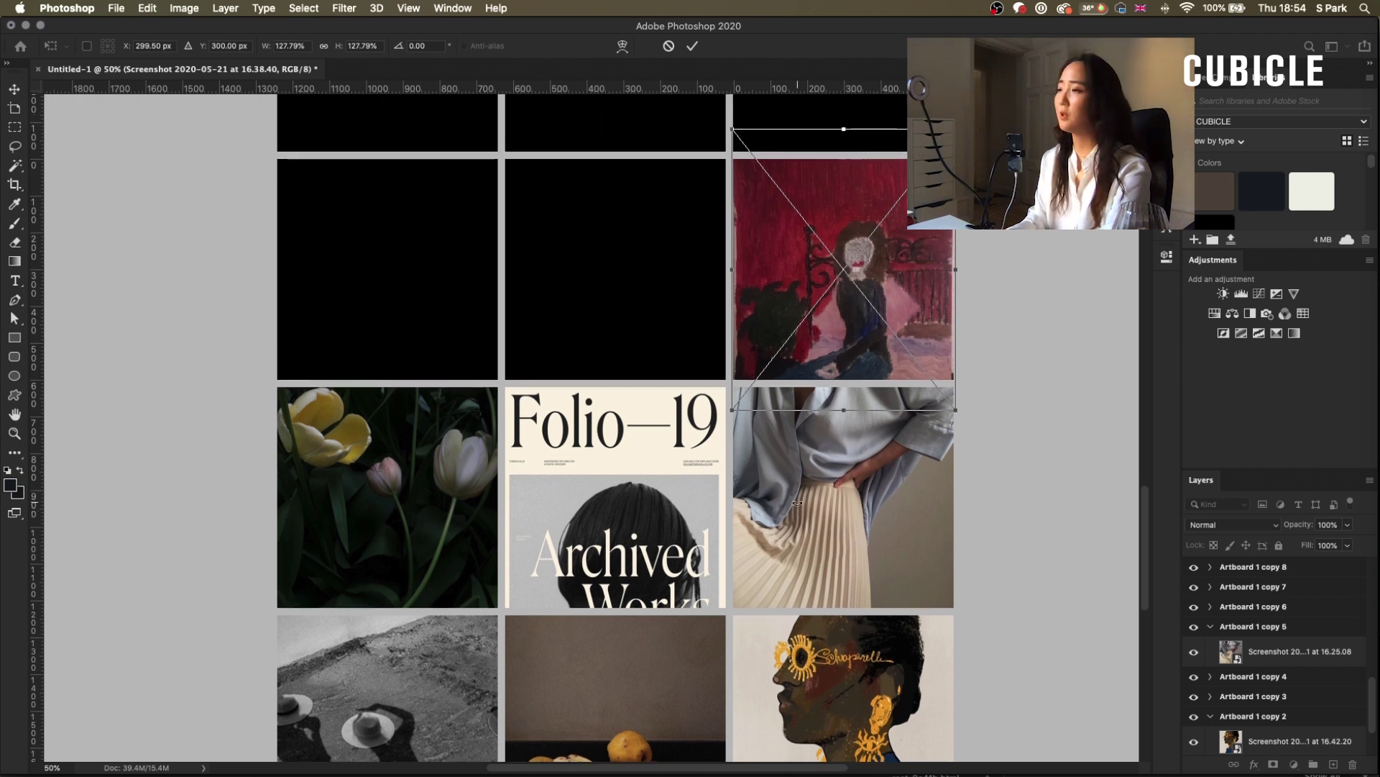
pyautogui.press('Return')
# Step: Place the black-and-white fig and grape photo from Bridge into the artboard above the Folio—19 poster, scaled to 102.68%
pyautogui.press('super+Tab')
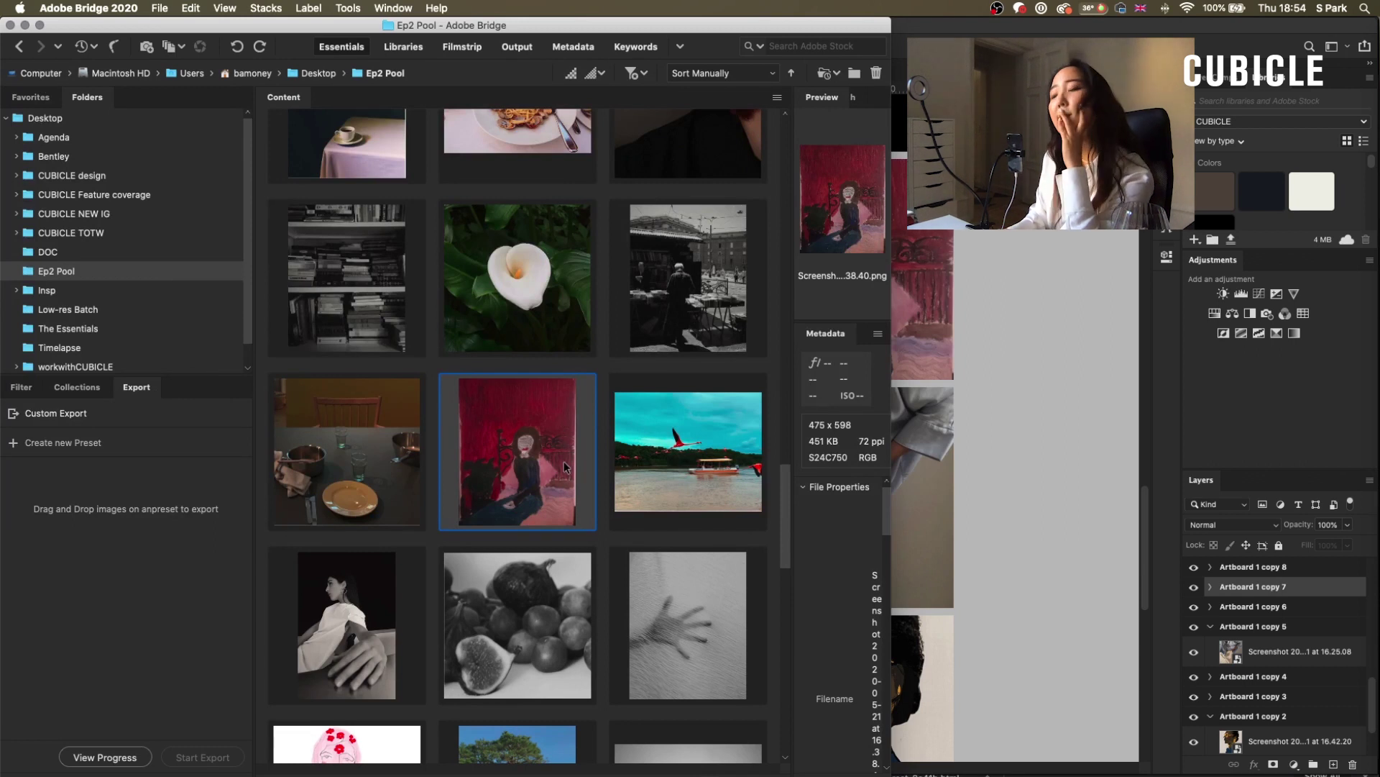
pyautogui.moveTo(537, 636); pyautogui.dragTo(949, 416)
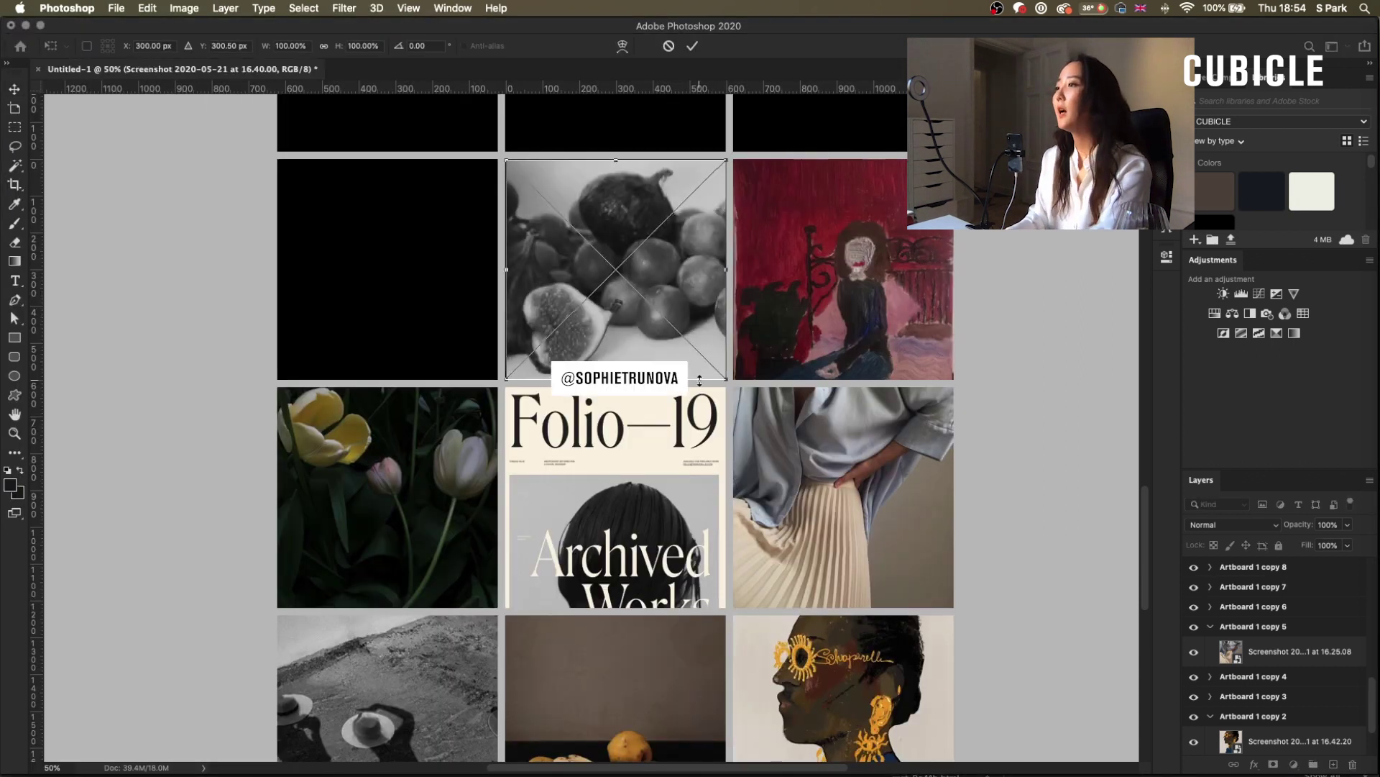
pyautogui.moveTo(723, 375); pyautogui.dragTo(726, 380)
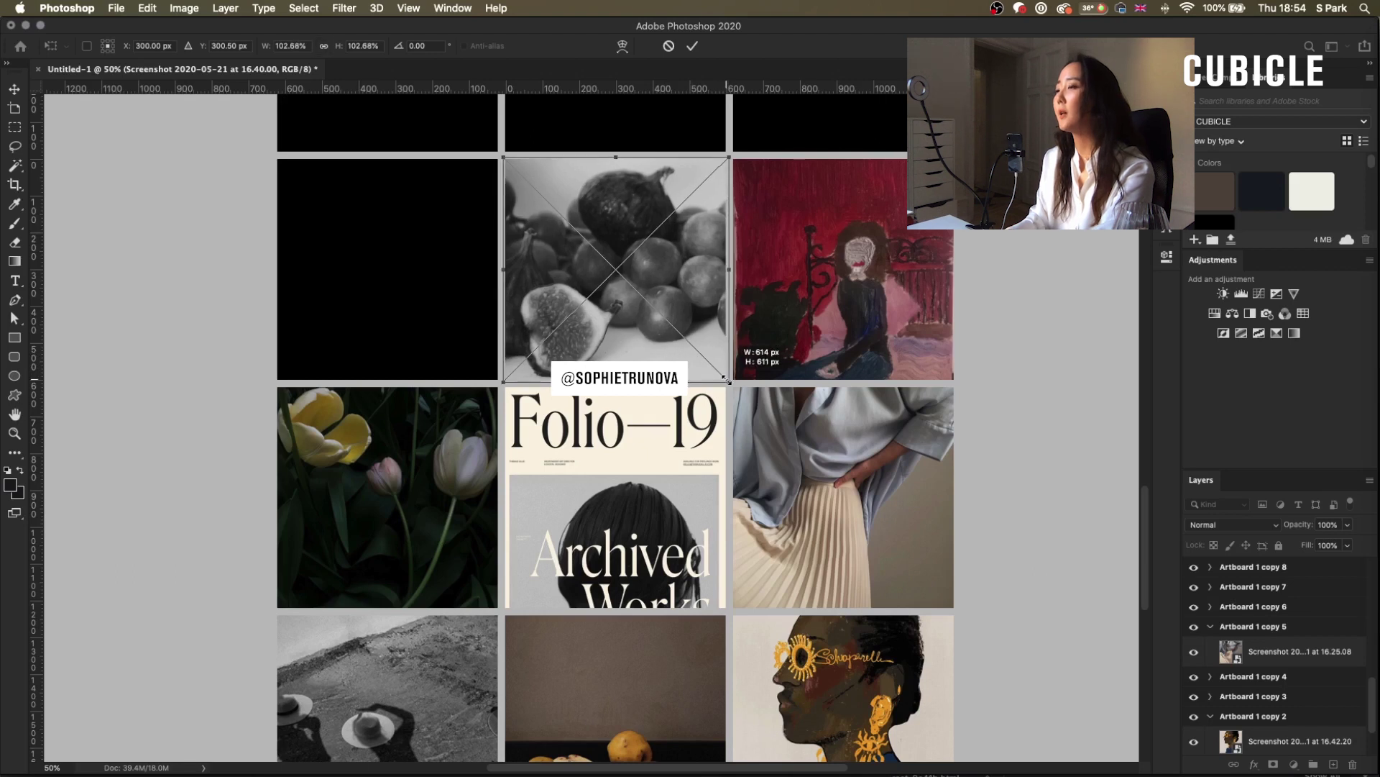
pyautogui.press('Return')
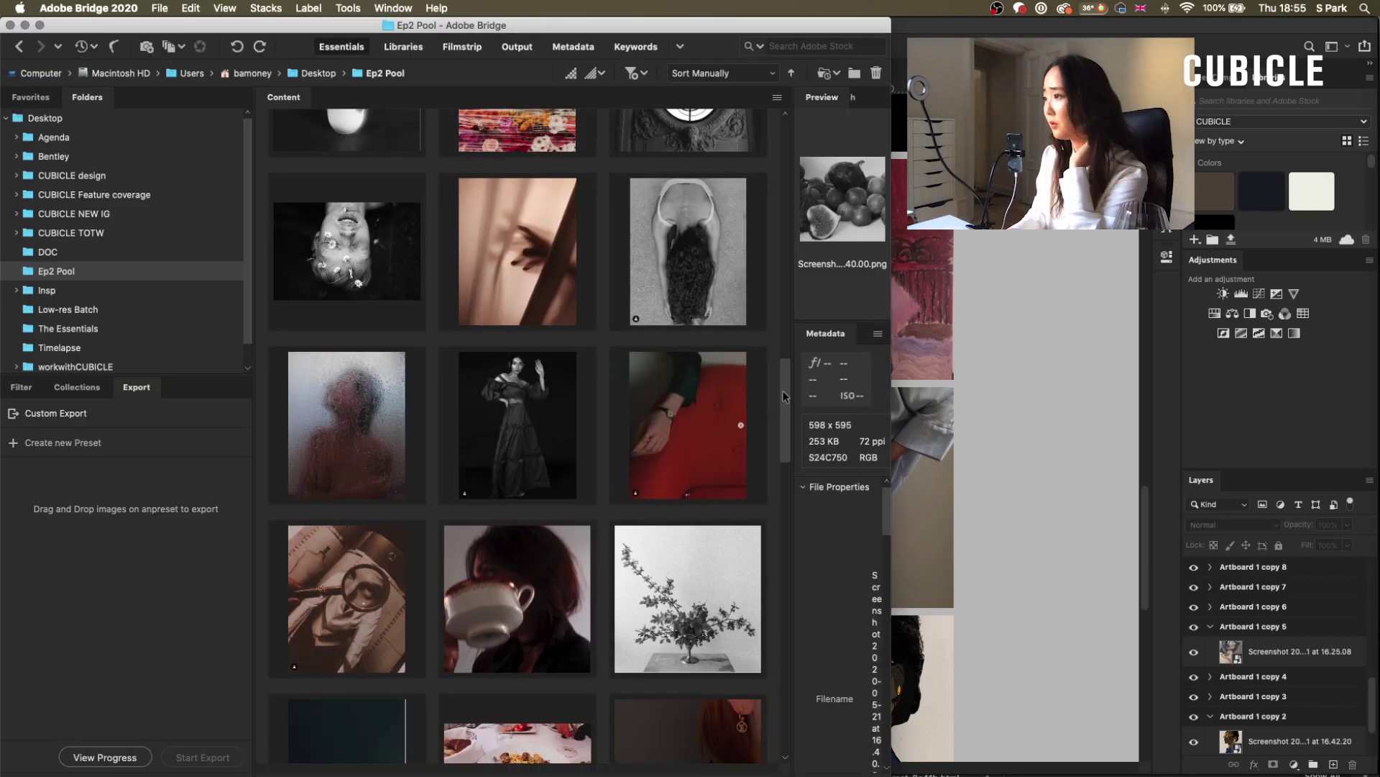
# Step: Place the close-up skin folds photo from Bridge into the artboard left of the figs and grapes, scaled to 108.22%
pyautogui.moveTo(783, 396); pyautogui.dragTo(770, 137)
pyautogui.moveTo(724, 309); pyautogui.dragTo(613, 357)
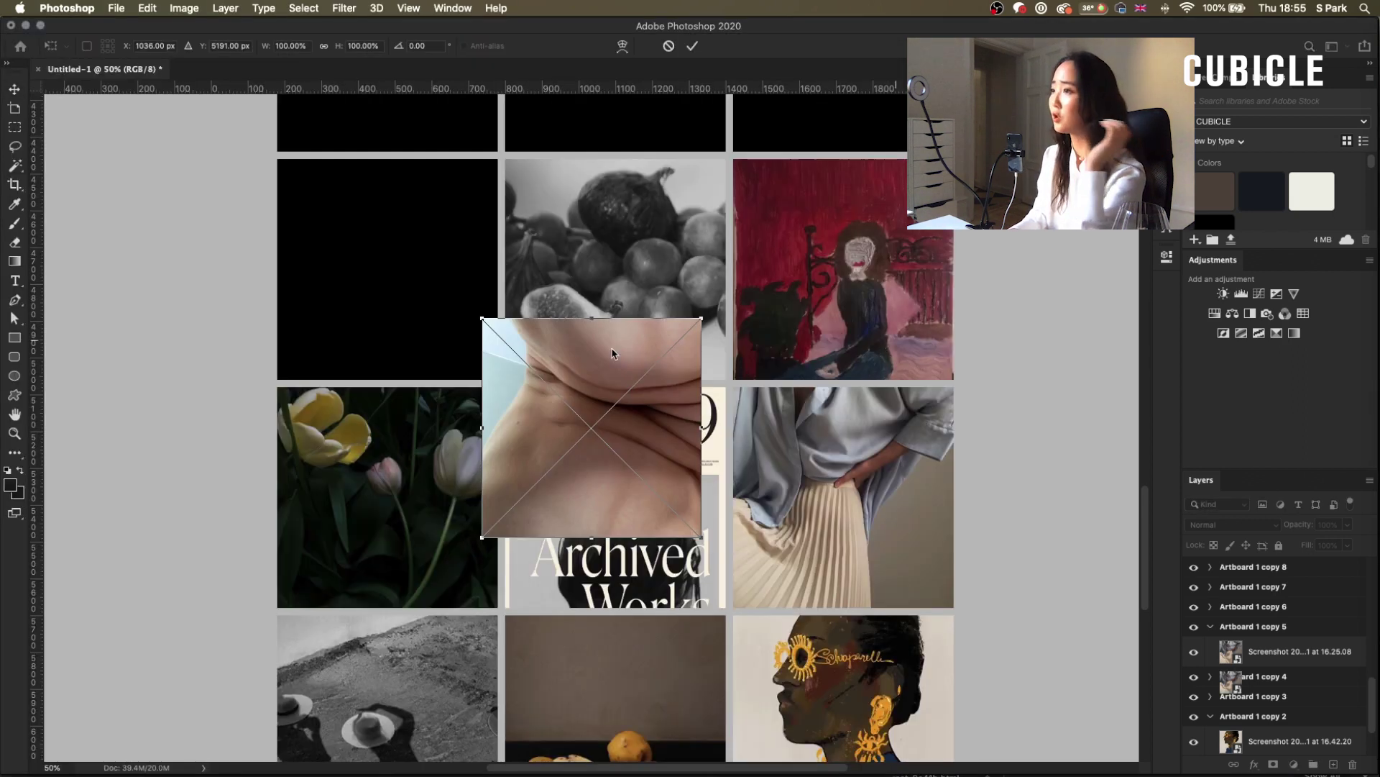
pyautogui.moveTo(605, 433); pyautogui.dragTo(395, 276)
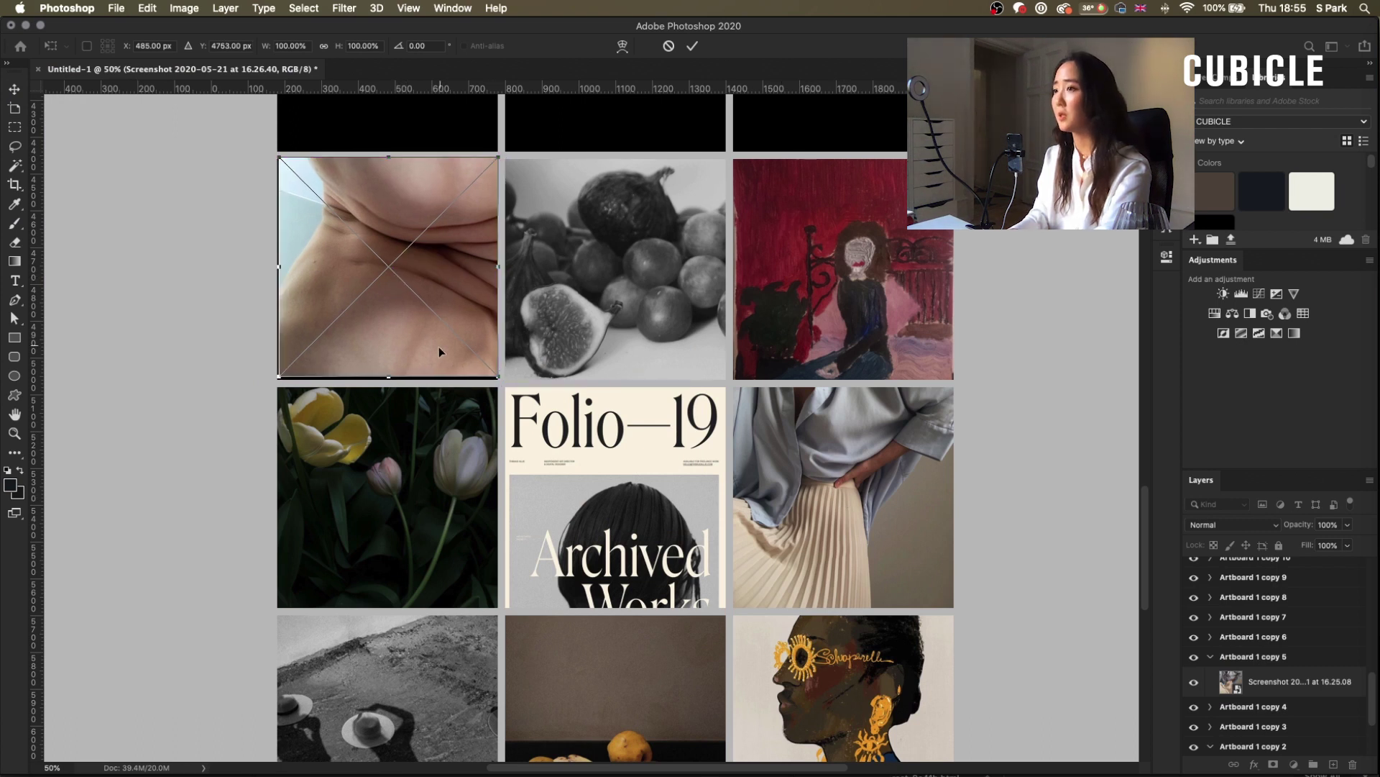
pyautogui.press('Return')
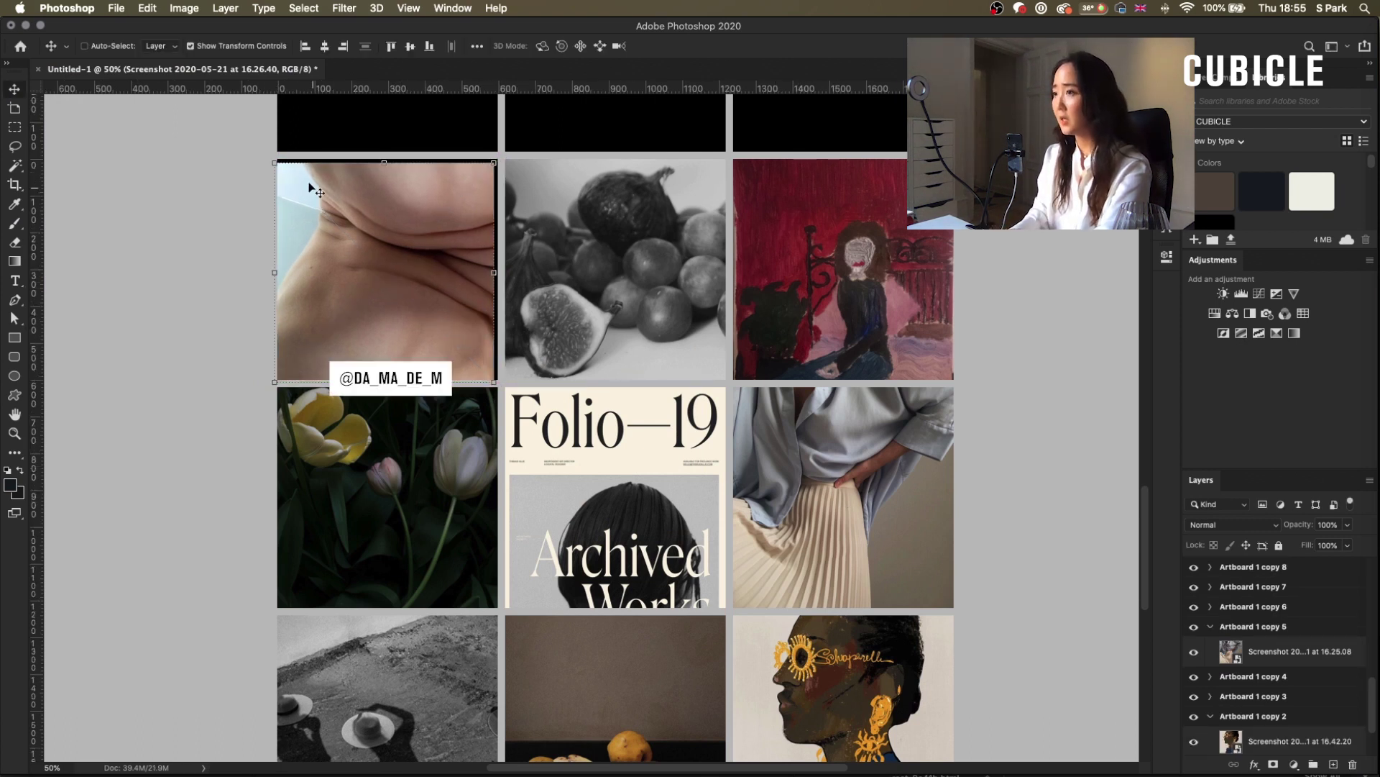
pyautogui.moveTo(314, 241); pyautogui.dragTo(521, 144)
pyautogui.press('Return')
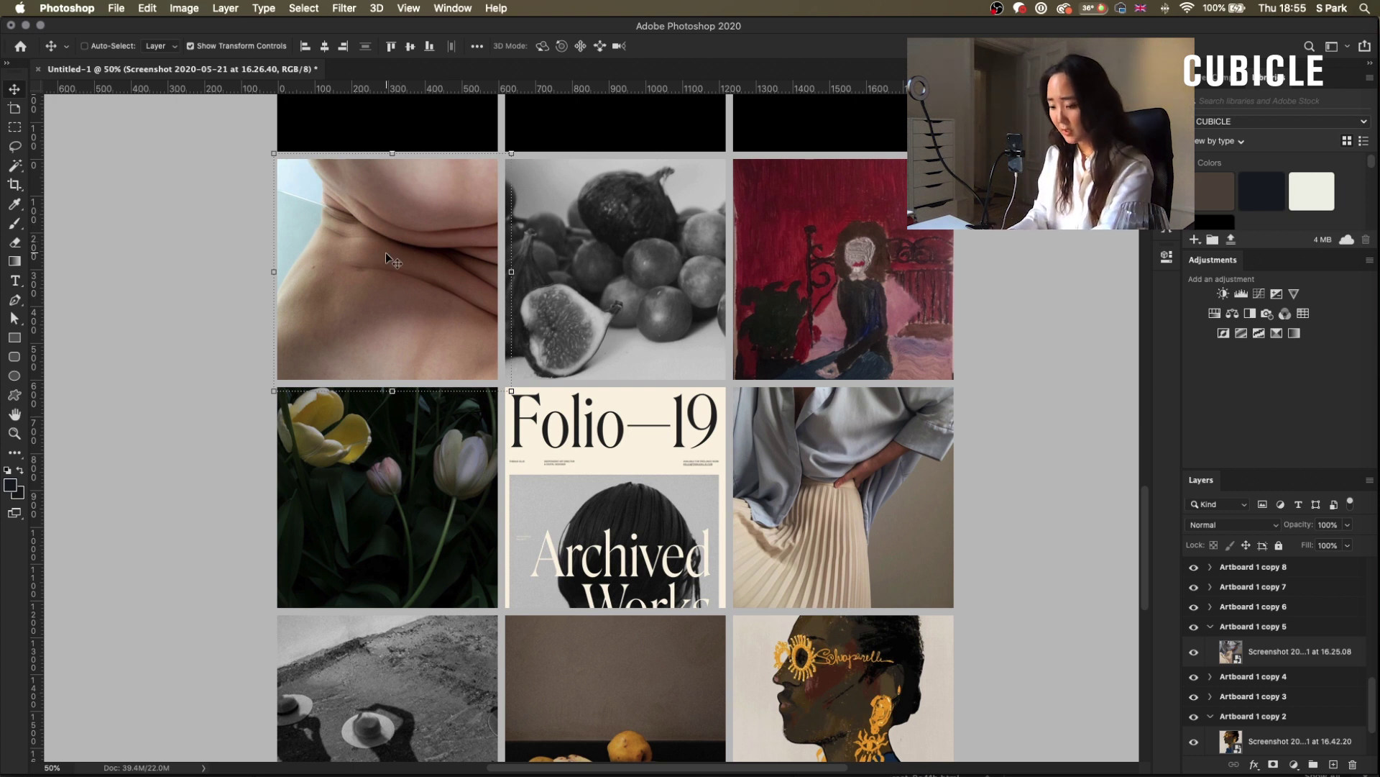
# Step: Flip the skin folds photo horizontally
pyautogui.press('super+t')
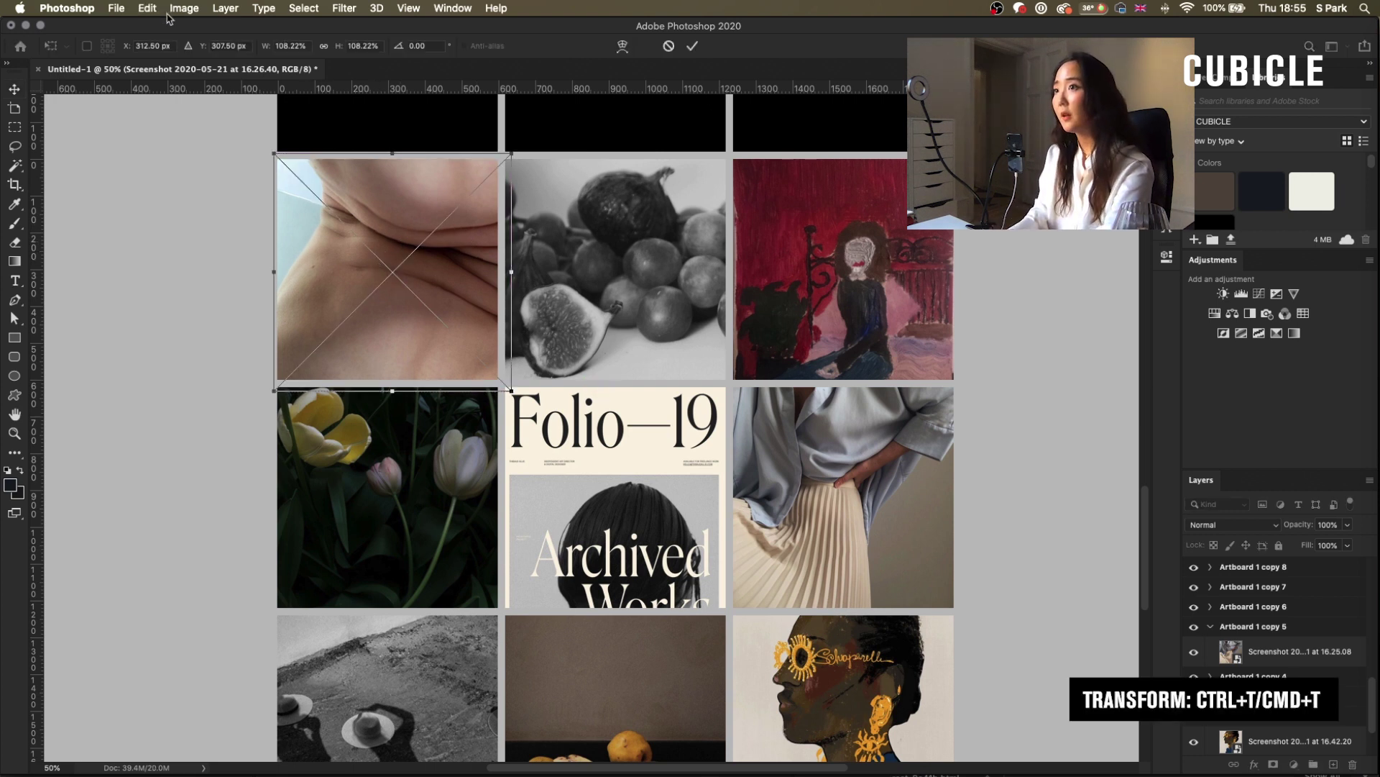
pyautogui.click(148, 8)
pyautogui.moveTo(265, 351)
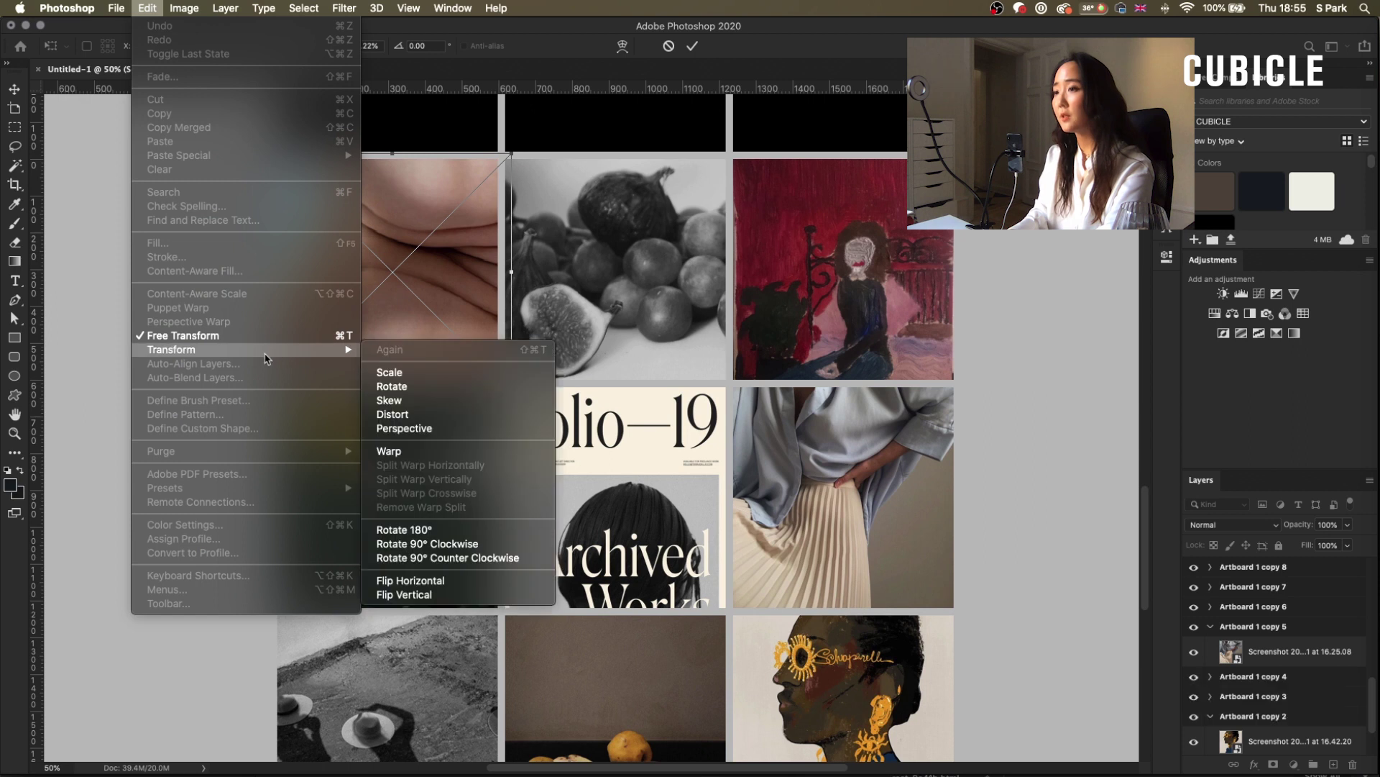
pyautogui.click(424, 581)
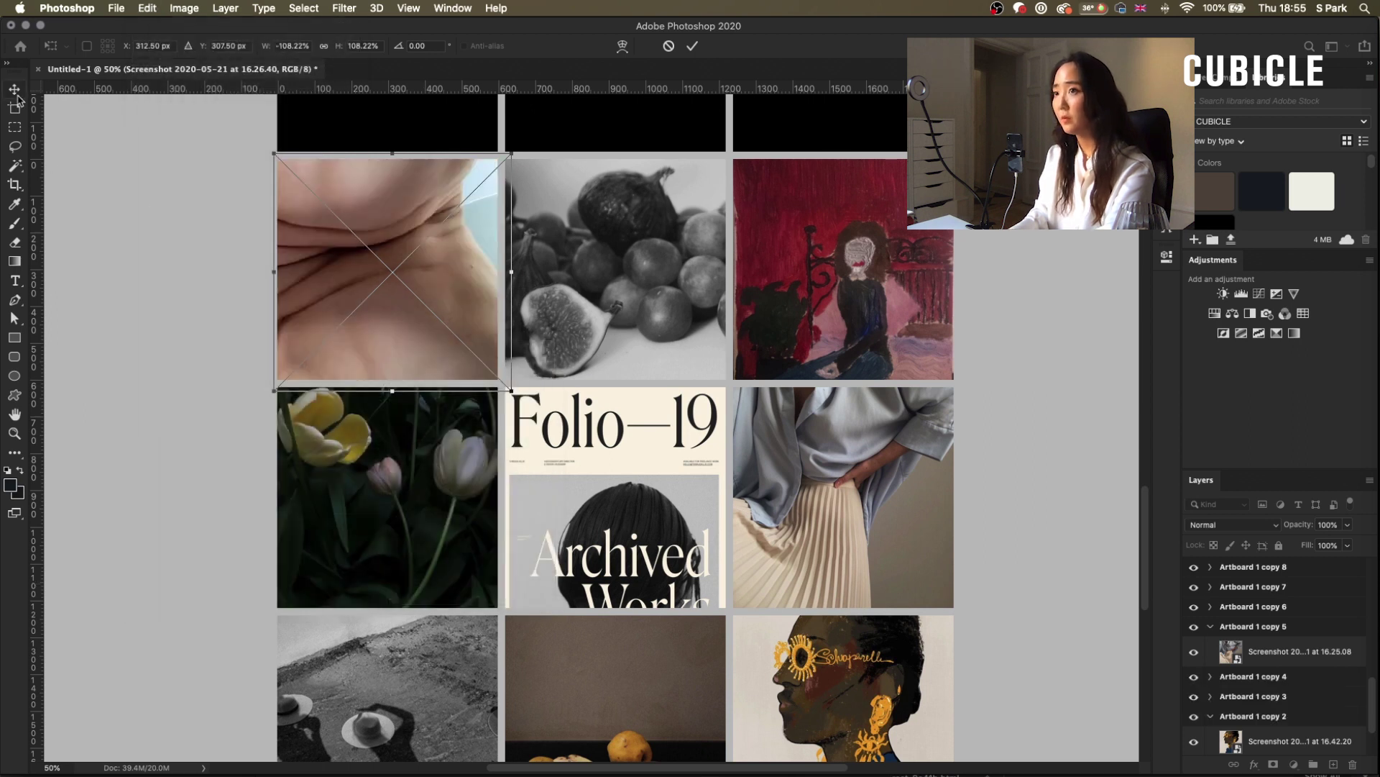
pyautogui.press('Return')
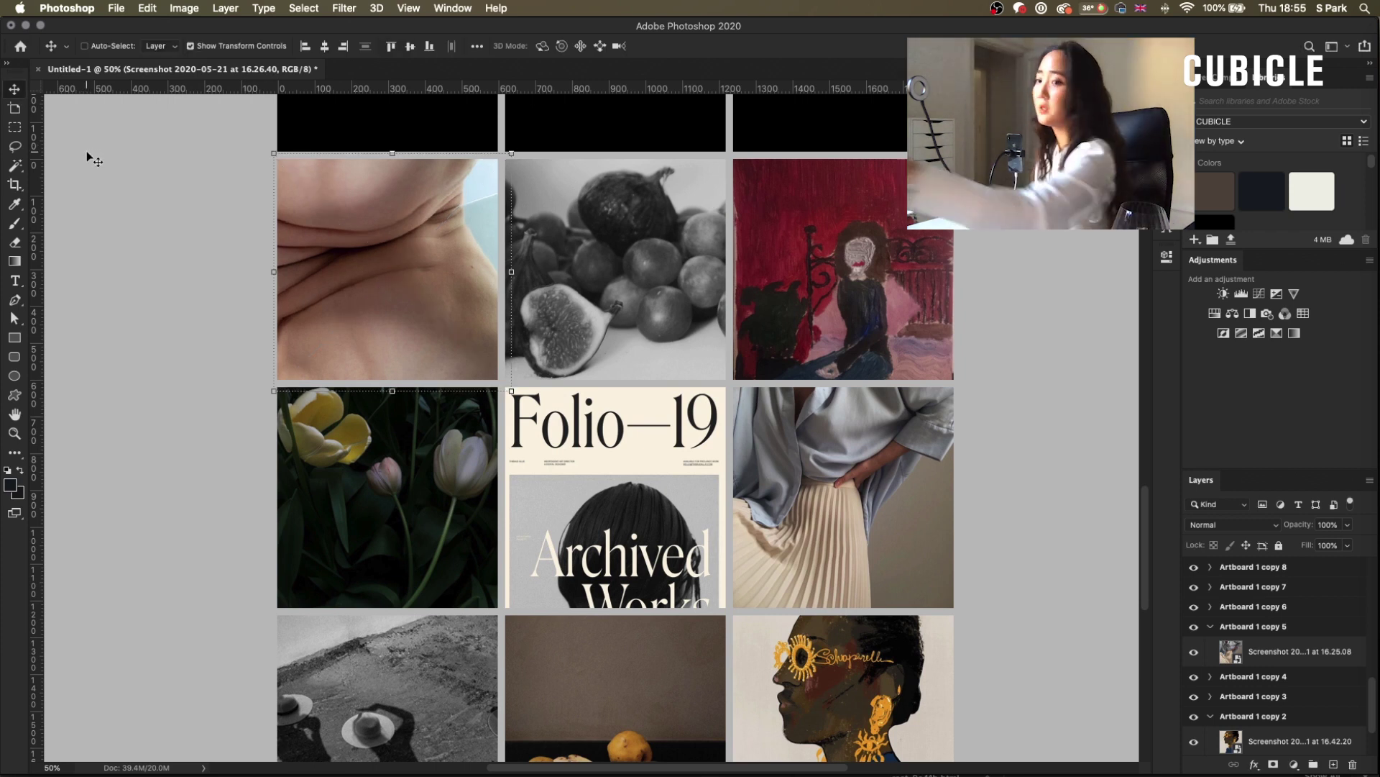
# Step: Place the white jeans photo from Bridge into the artboard above the red painting of the seated woman
pyautogui.scroll(4, 606, 332)
pyautogui.hscroll(2, 606, 332)
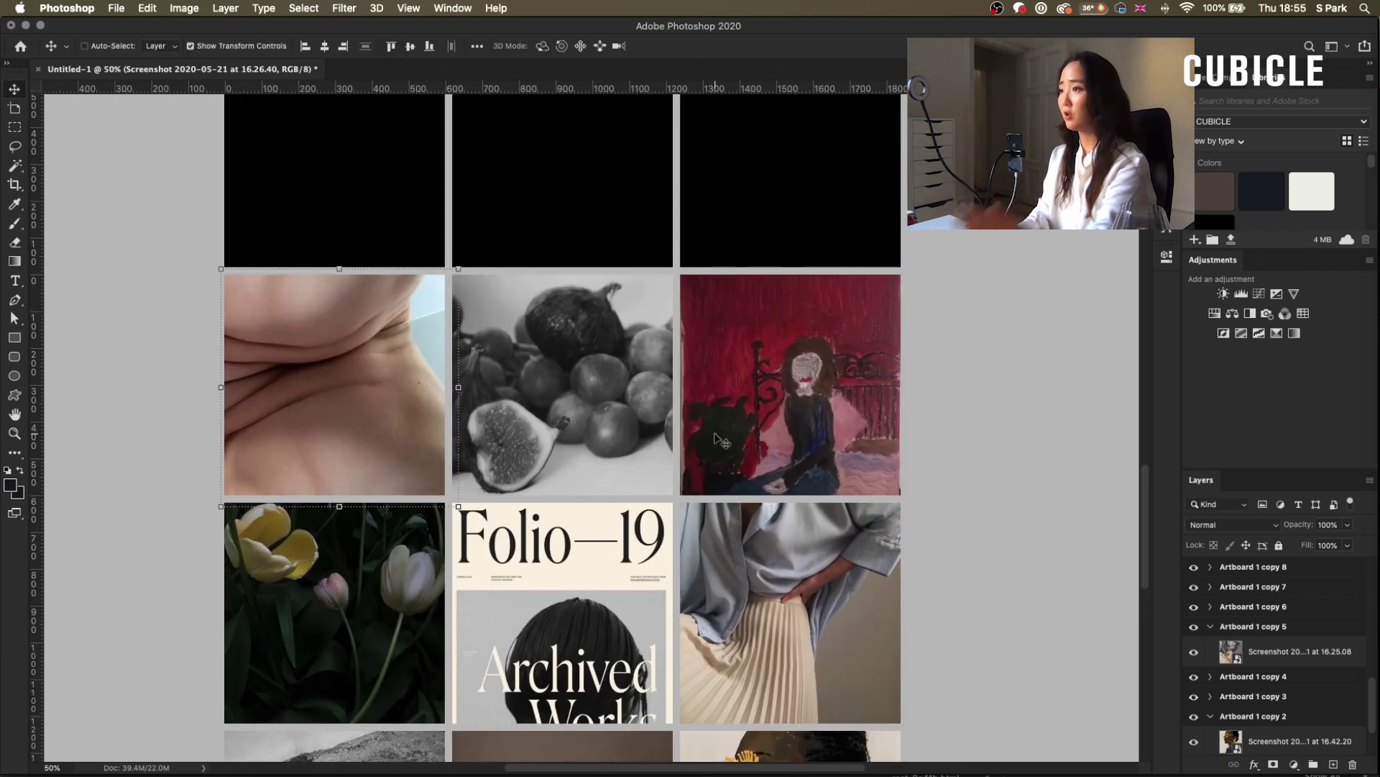
pyautogui.press('super+Tab')
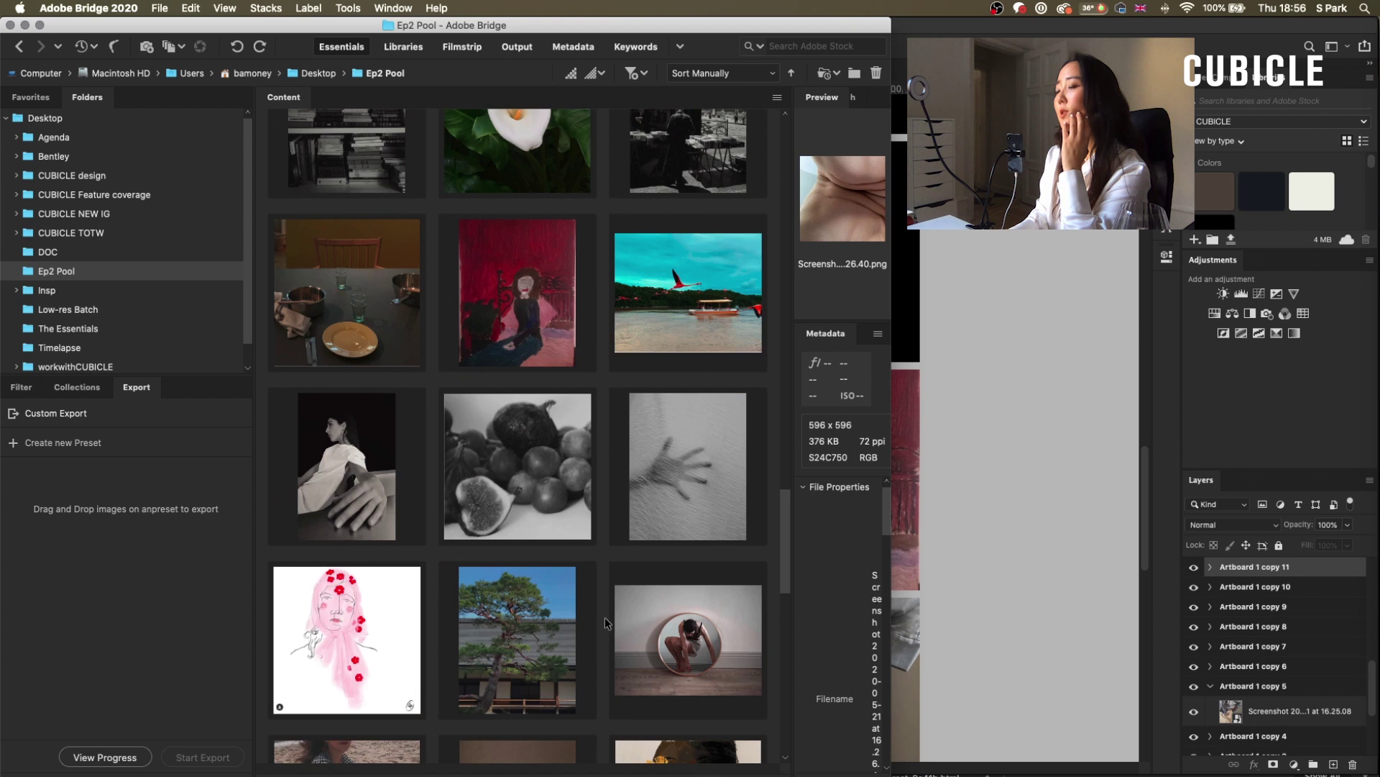
pyautogui.scroll(-3, 610, 626)
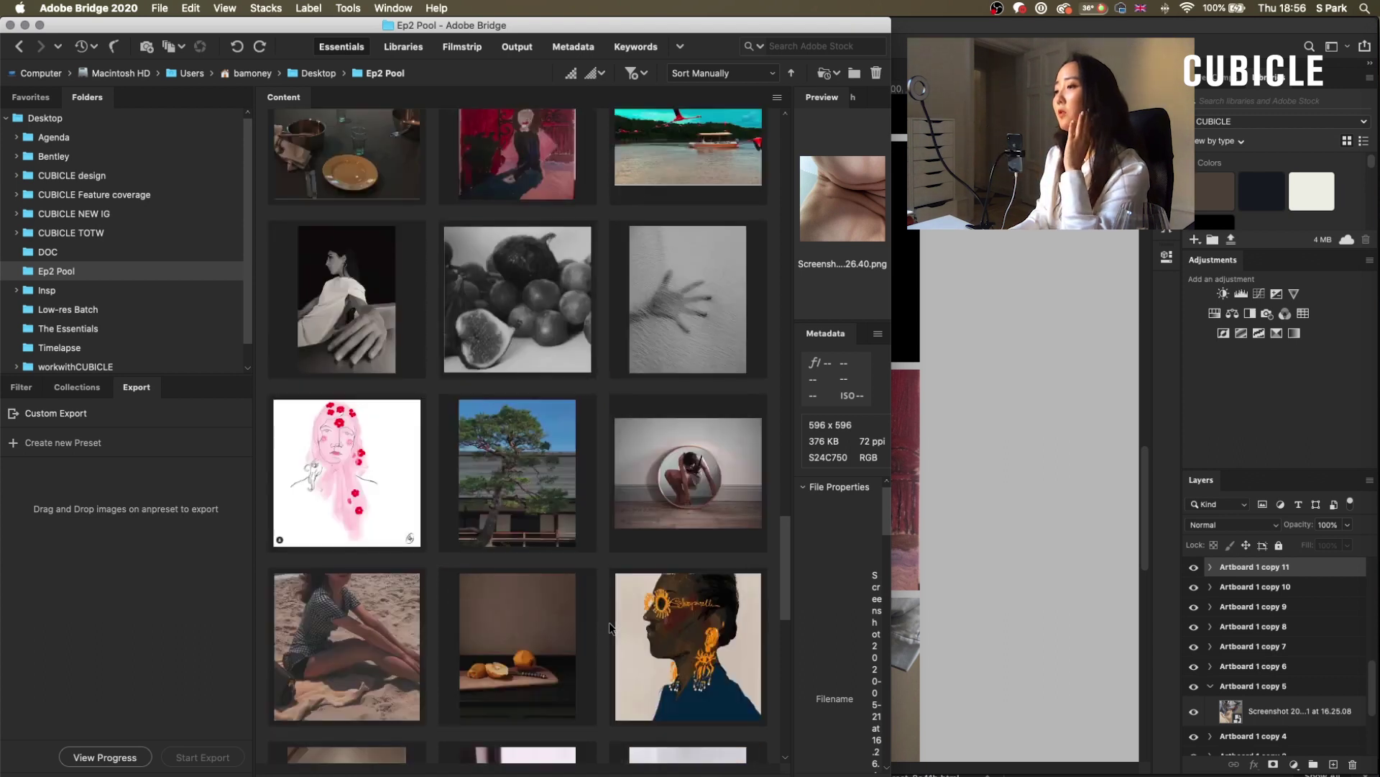
pyautogui.scroll(-9, 610, 626)
pyautogui.moveTo(544, 516); pyautogui.dragTo(921, 389)
pyautogui.press('Return')
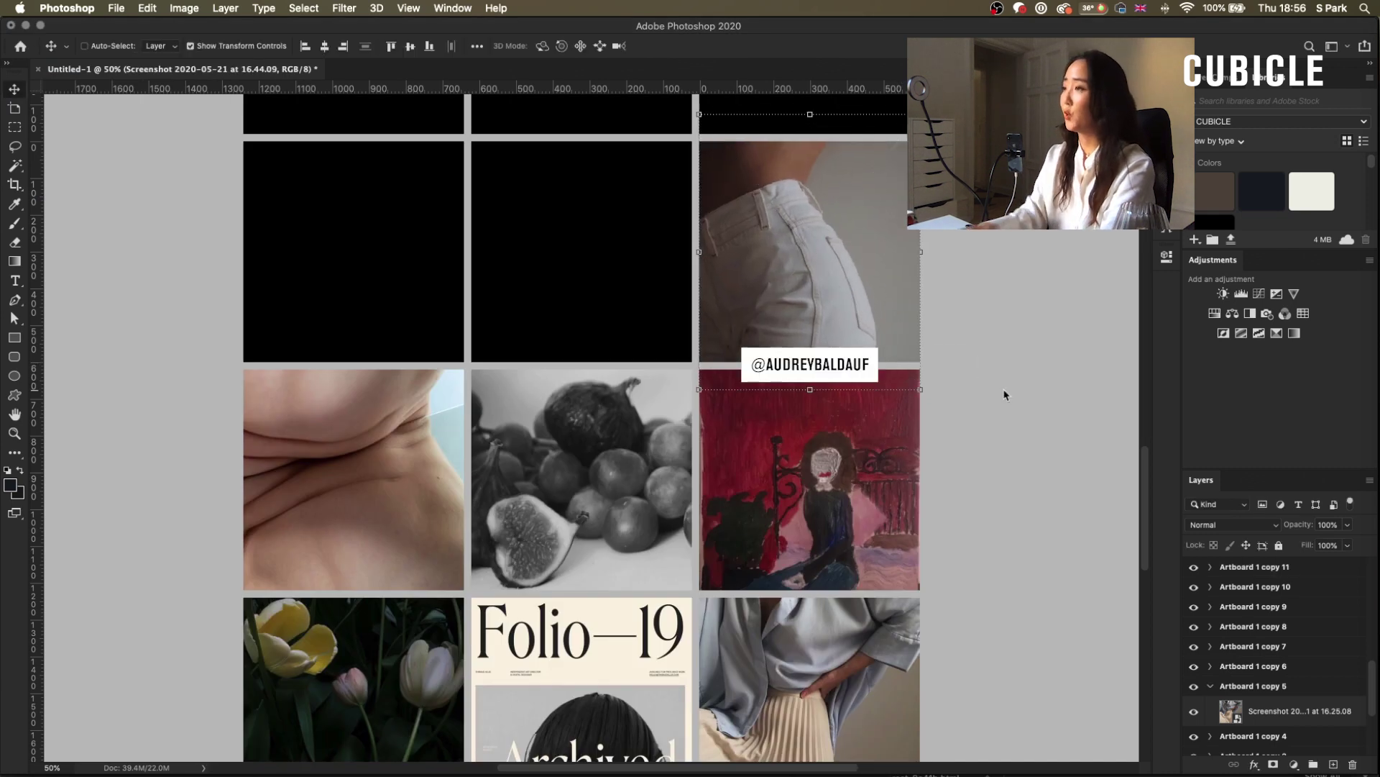
# Step: Place the clam pasta photo from Bridge into the middle artboard above the figs and grapes
pyautogui.press('super+Tab')
pyautogui.moveTo(517, 445); pyautogui.dragTo(946, 321)
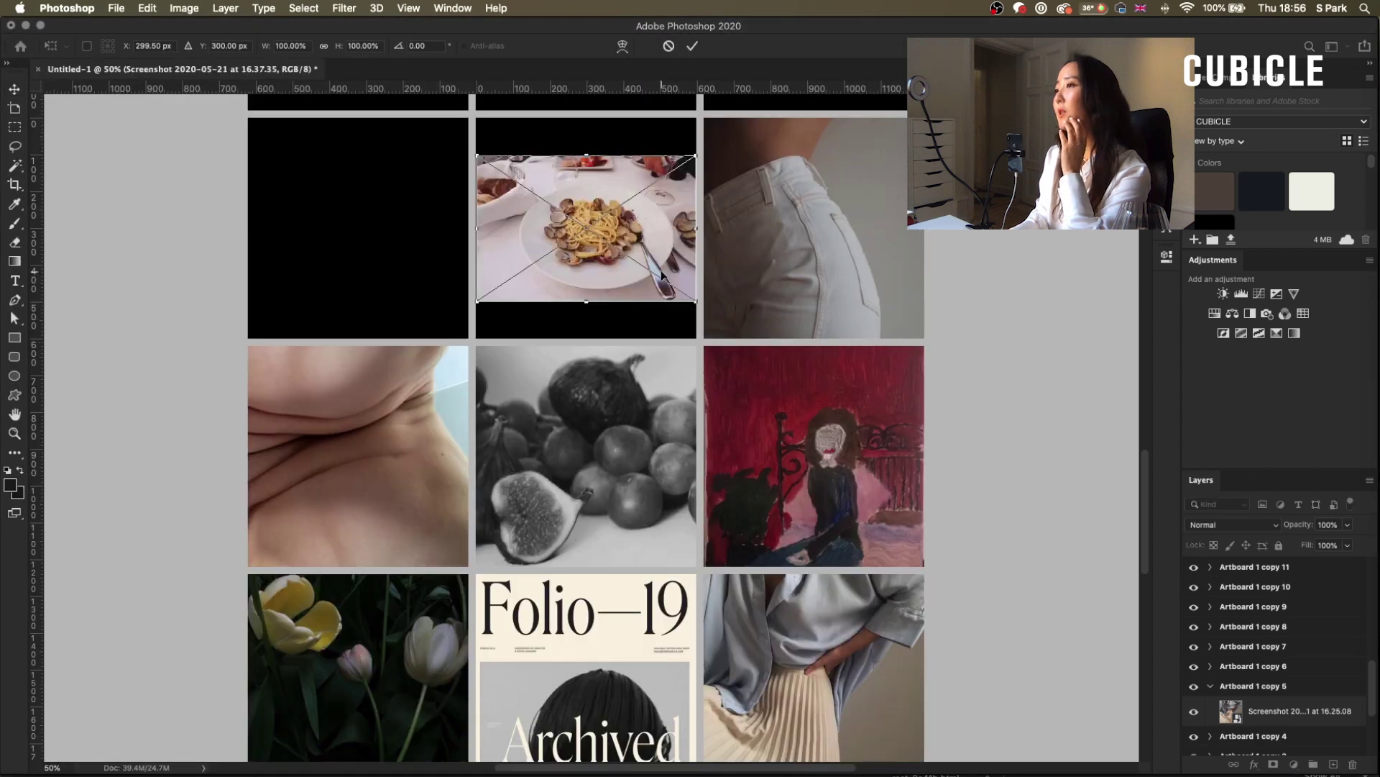
pyautogui.press('Return')
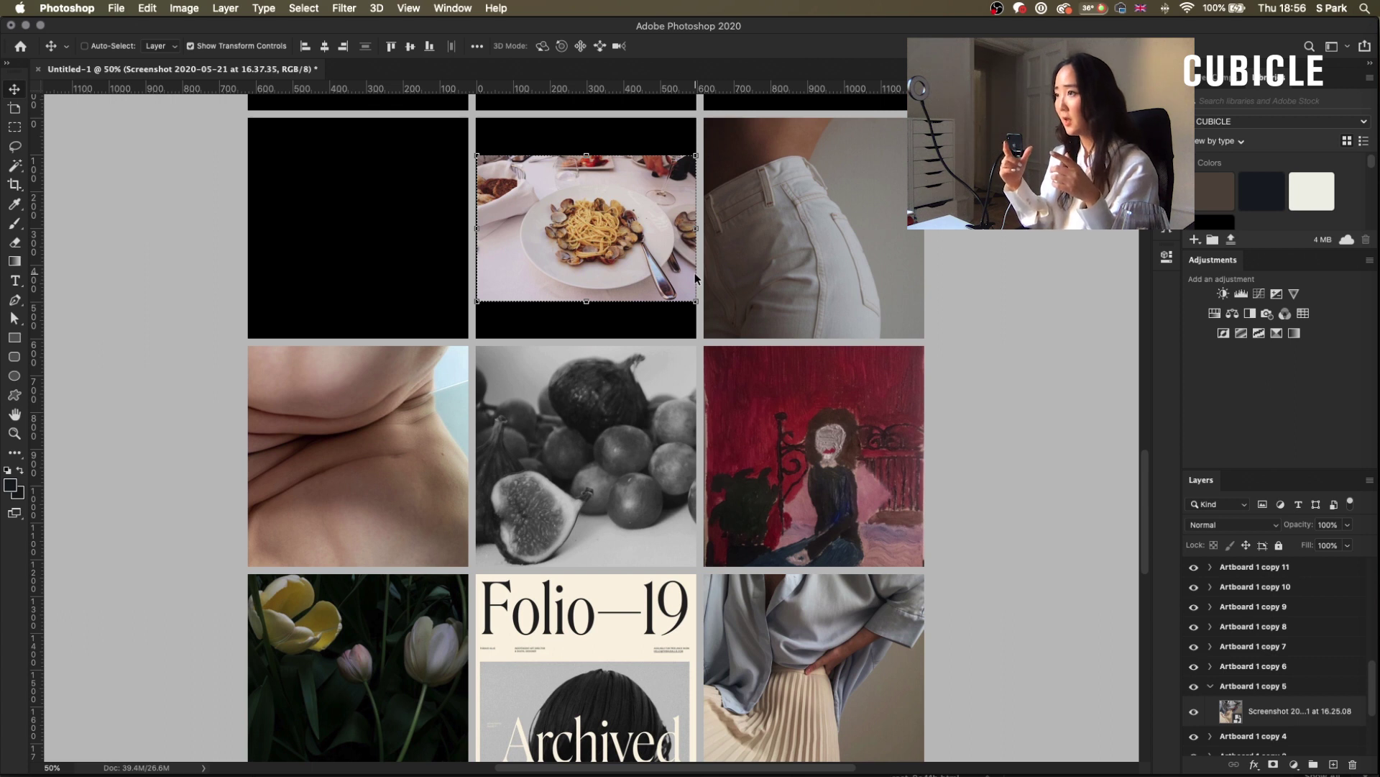
# Step: Add a white rectangle behind the pasta photo so that it fills the artboard's black areas
pyautogui.click(13, 337)
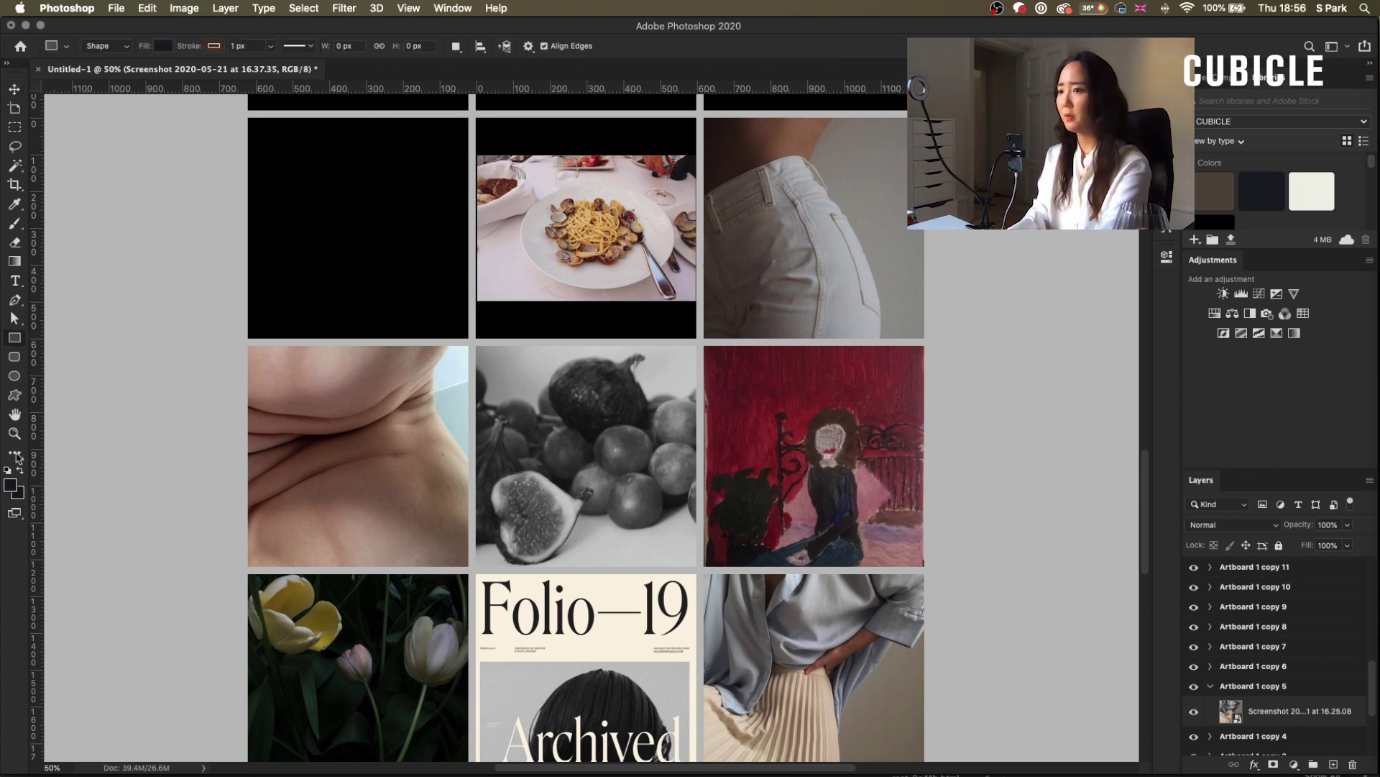
pyautogui.click(20, 471)
pyautogui.hotkey('alt', 'BackSpace')
pyautogui.hotkey('ctrl', 't')
pyautogui.moveTo(478, 301)
pyautogui.mouseDown()
pyautogui.moveTo(455, 309)
pyautogui.moveTo(476, 302)
pyautogui.mouseUp()
pyautogui.press('Return')
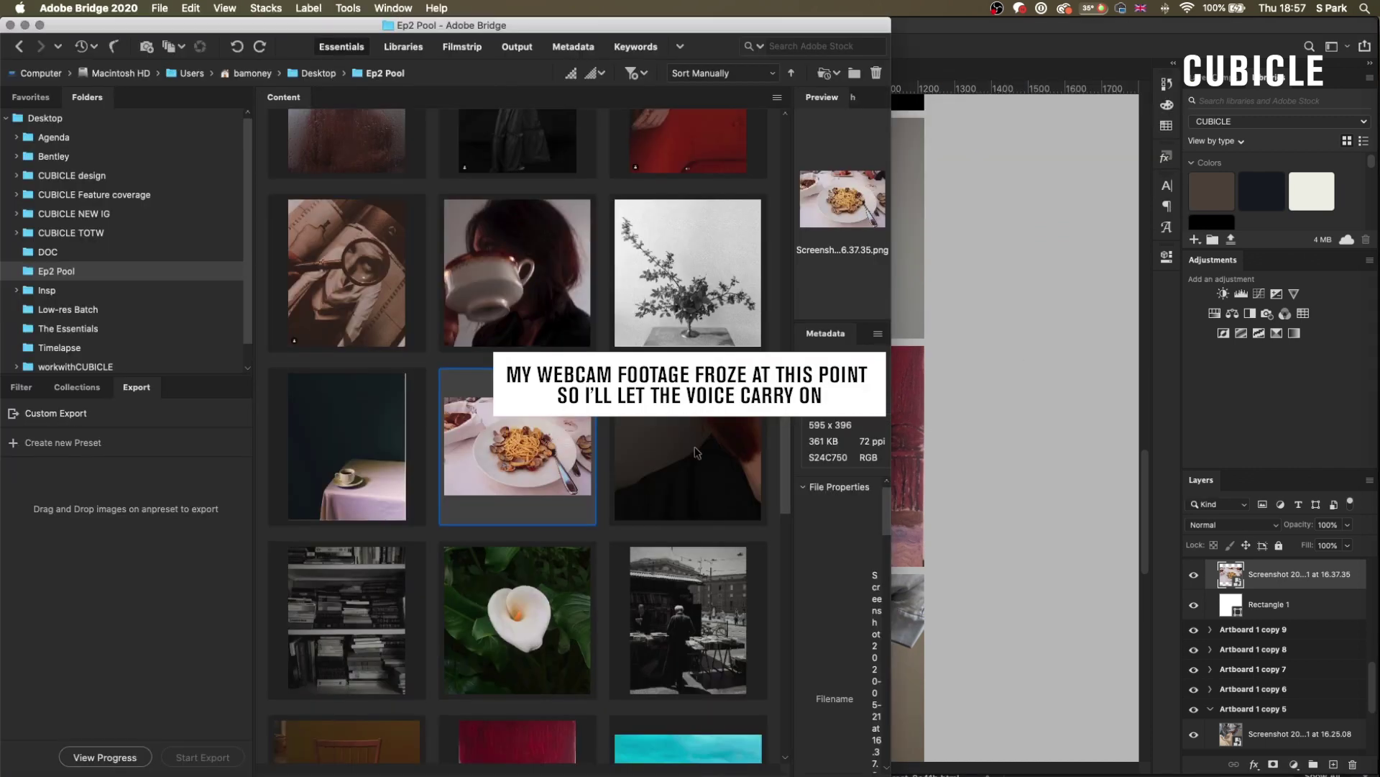
# Step: Place the rounded concrete building photo from Bridge into the artboard left of the pasta photo, scaled to 102.02%
pyautogui.scroll(-3, 614, 443)
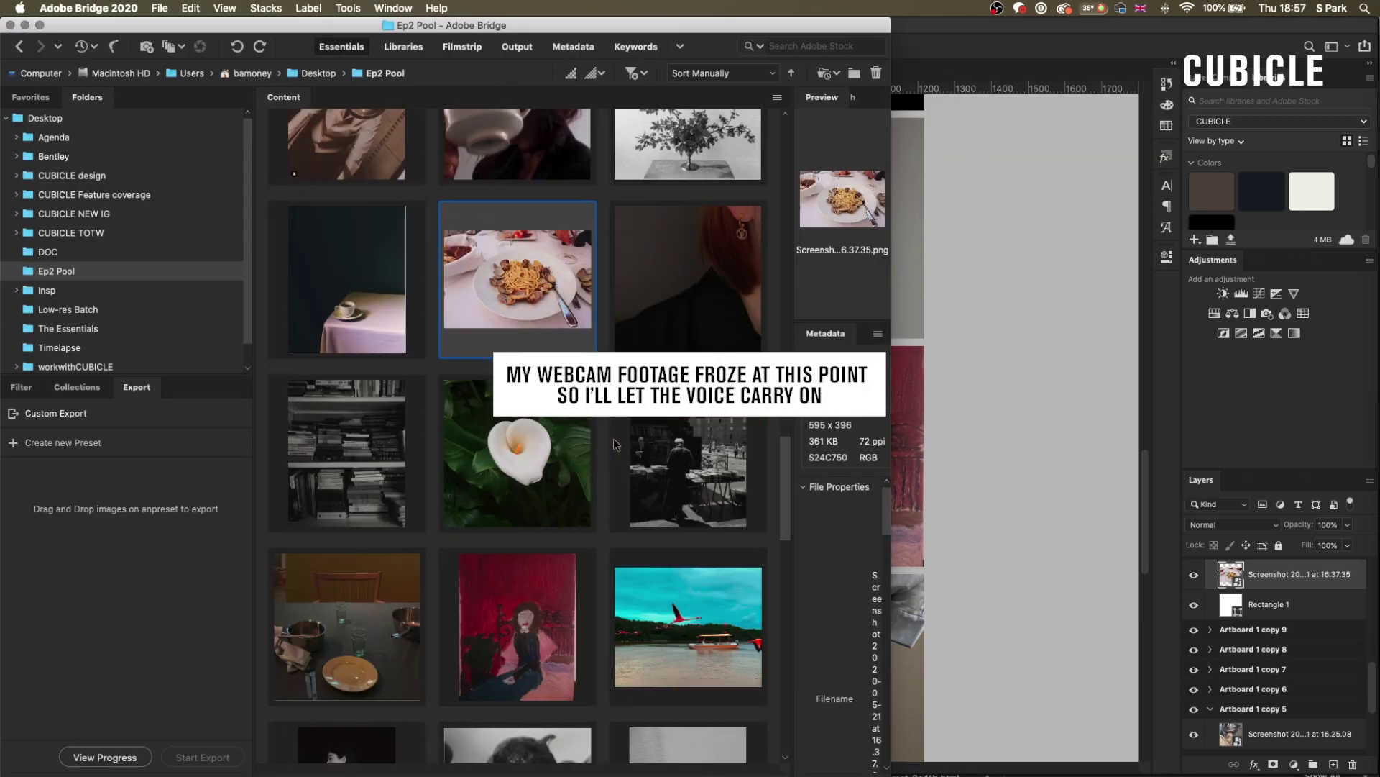
pyautogui.scroll(-15, 617, 438)
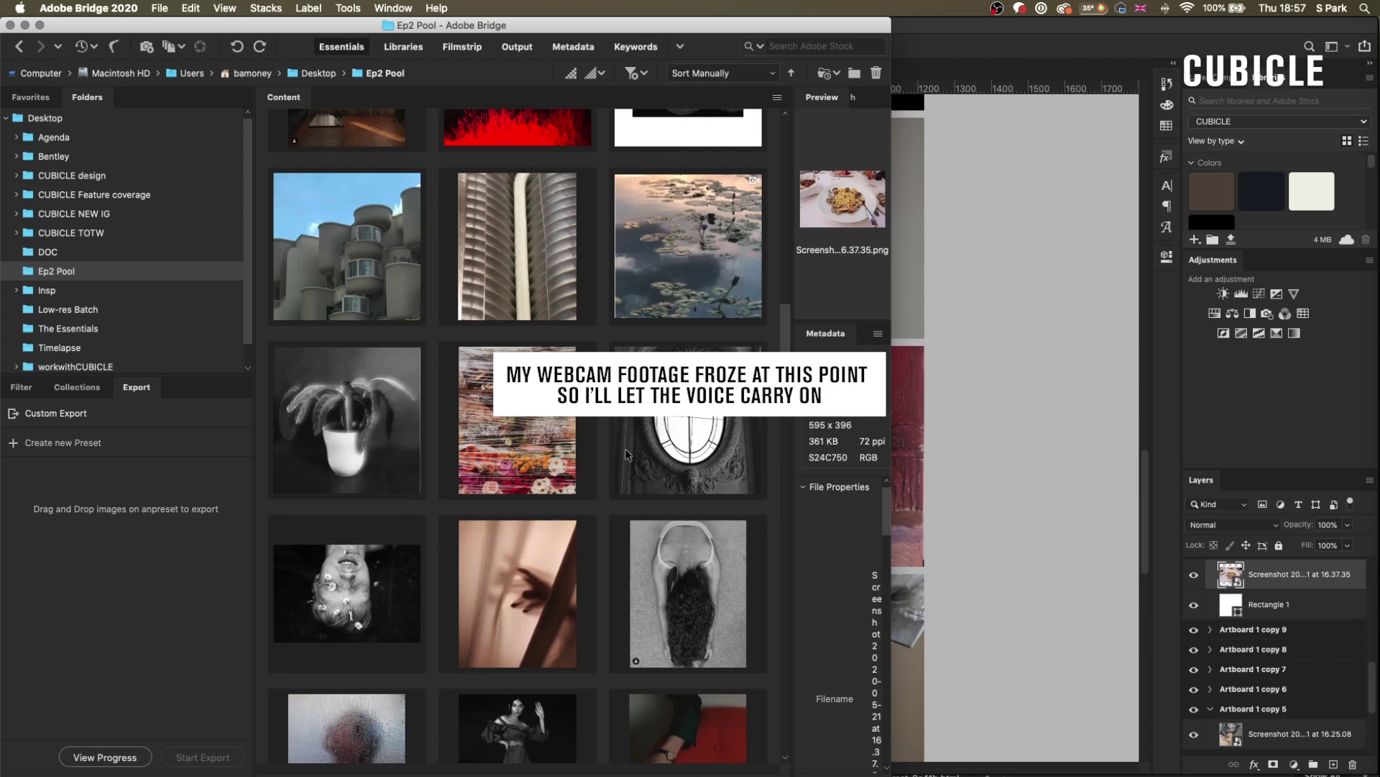
pyautogui.click(296, 252)
pyautogui.press('space')
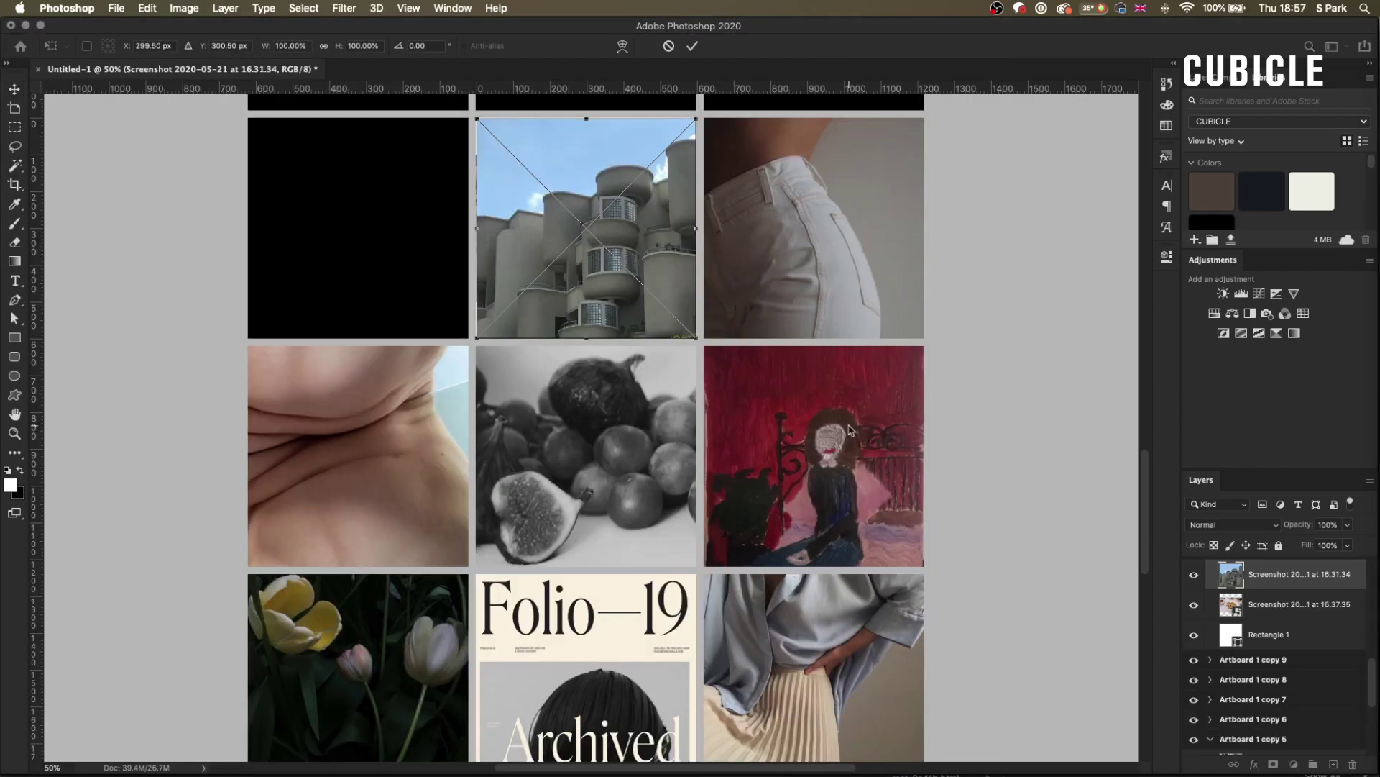
pyautogui.moveTo(636, 316); pyautogui.dragTo(407, 316)
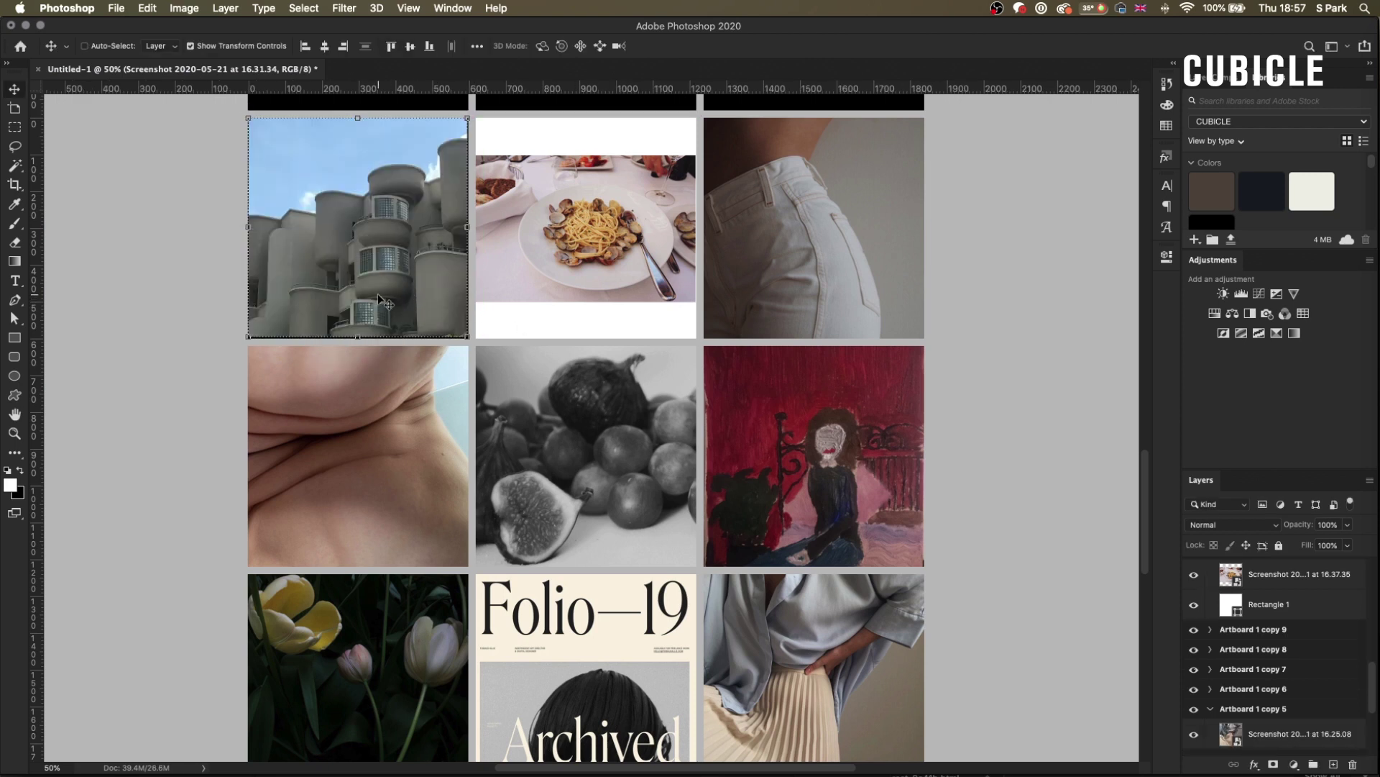
pyautogui.press('super+t')
pyautogui.moveTo(468, 337); pyautogui.dragTo(473, 339)
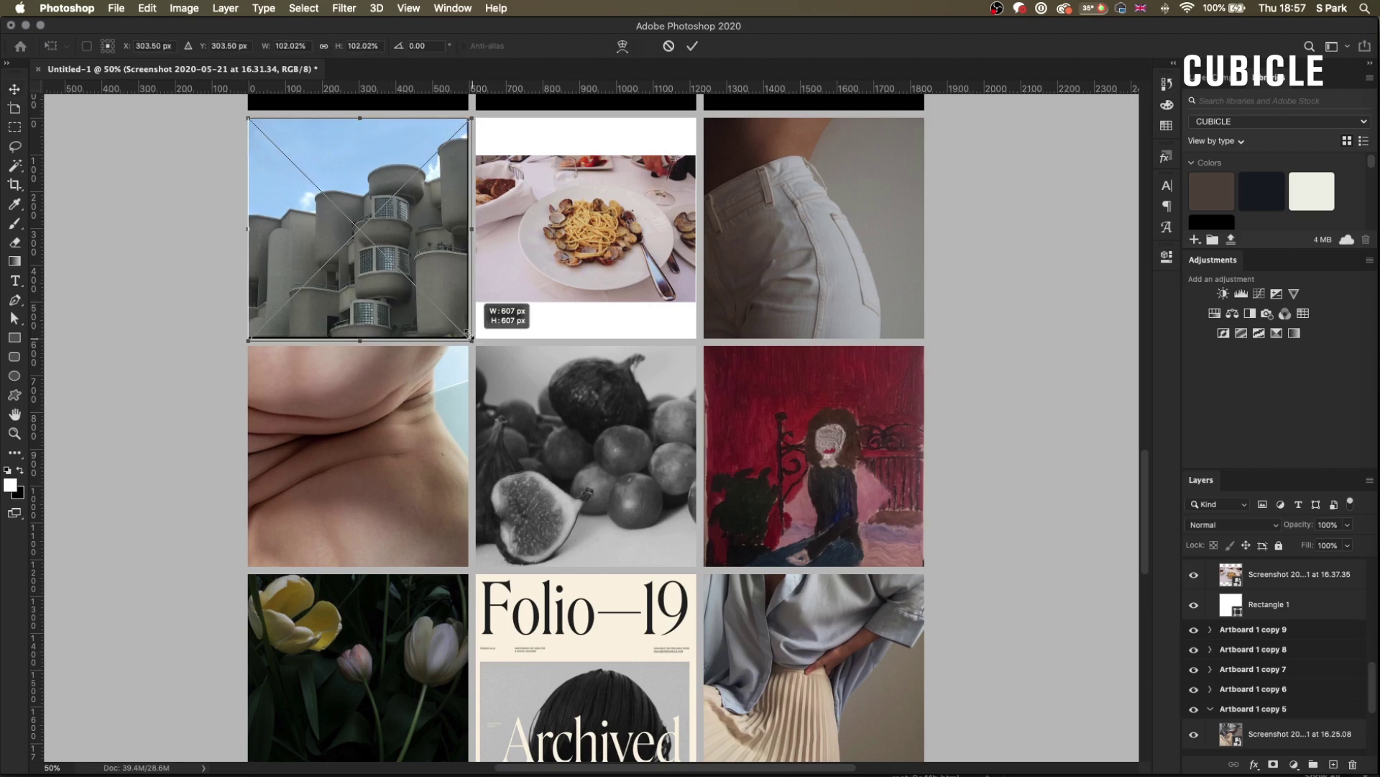
pyautogui.press('Return')
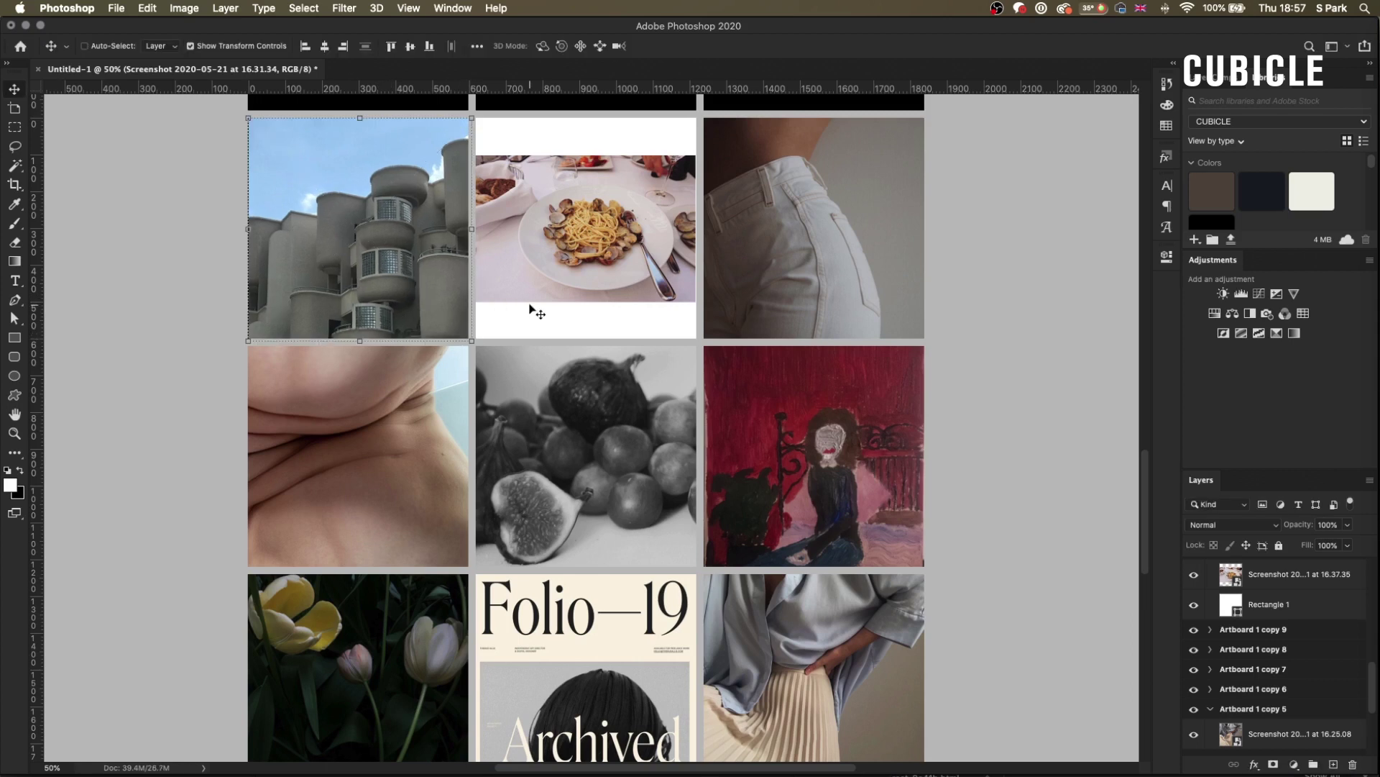
# Step: Flip the building photo horizontally and place the round mirror photo into the artboard above the white jeans
pyautogui.press('super+t')
pyautogui.press('Return')
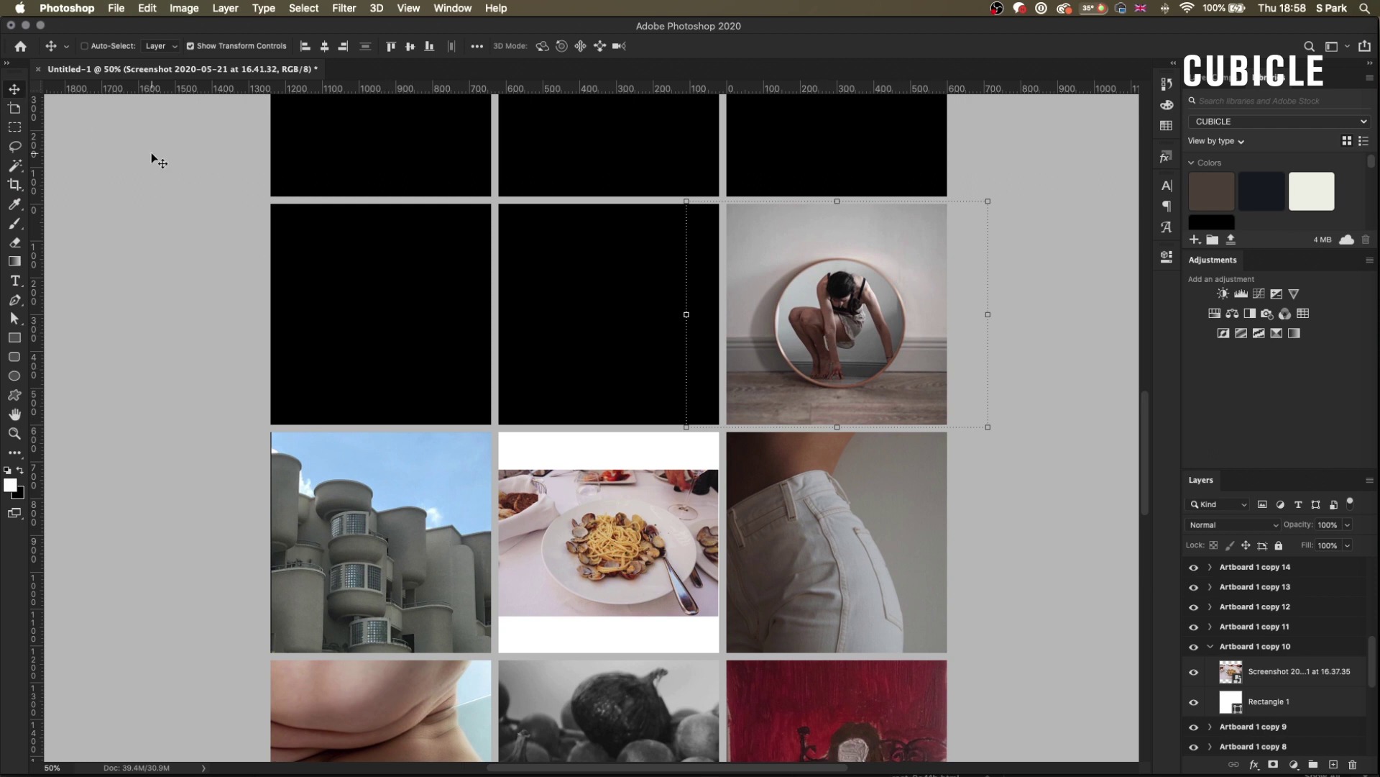
# Step: Place the water lily pond photo from Bridge into the middle artboard above the pasta photo
pyautogui.press('Return')
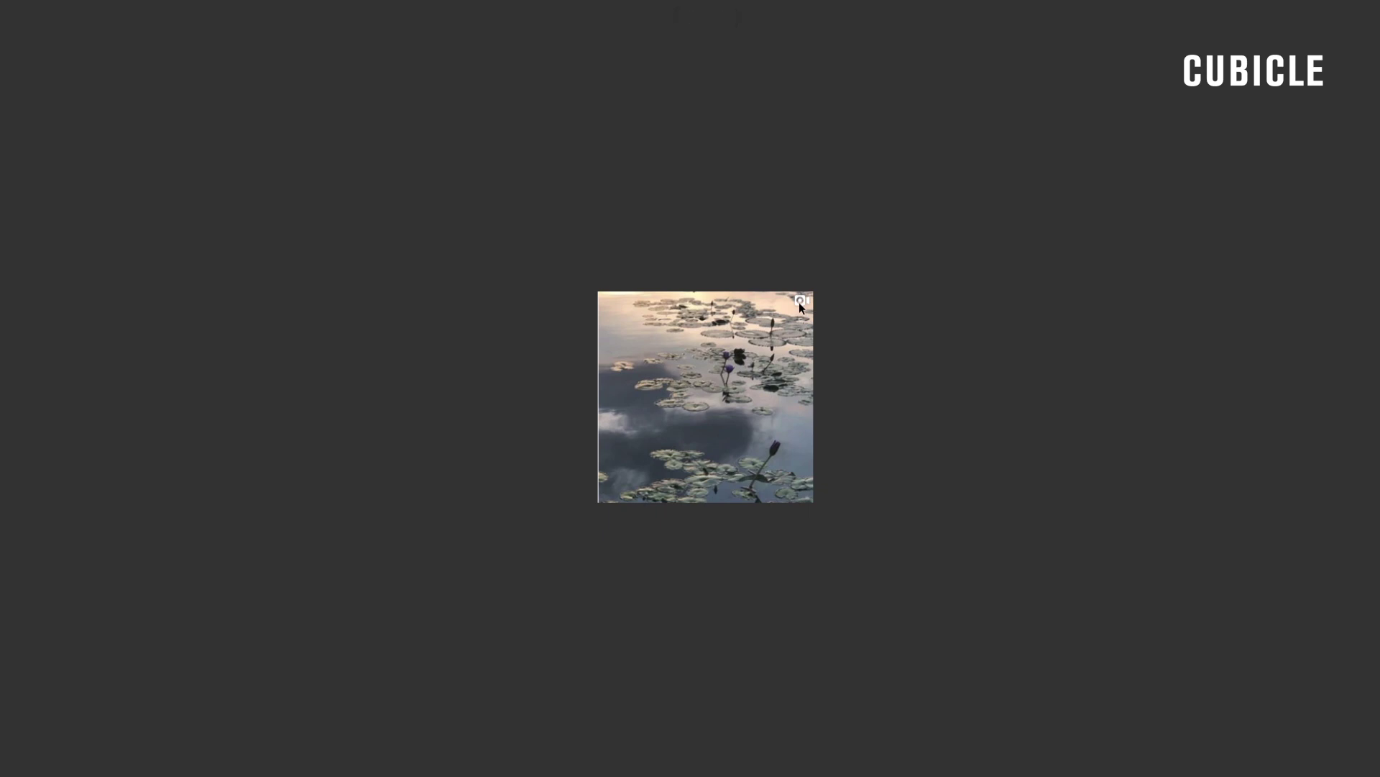
pyautogui.press('space')
pyautogui.moveTo(625, 242); pyautogui.dragTo(725, 203)
pyautogui.press('Return')
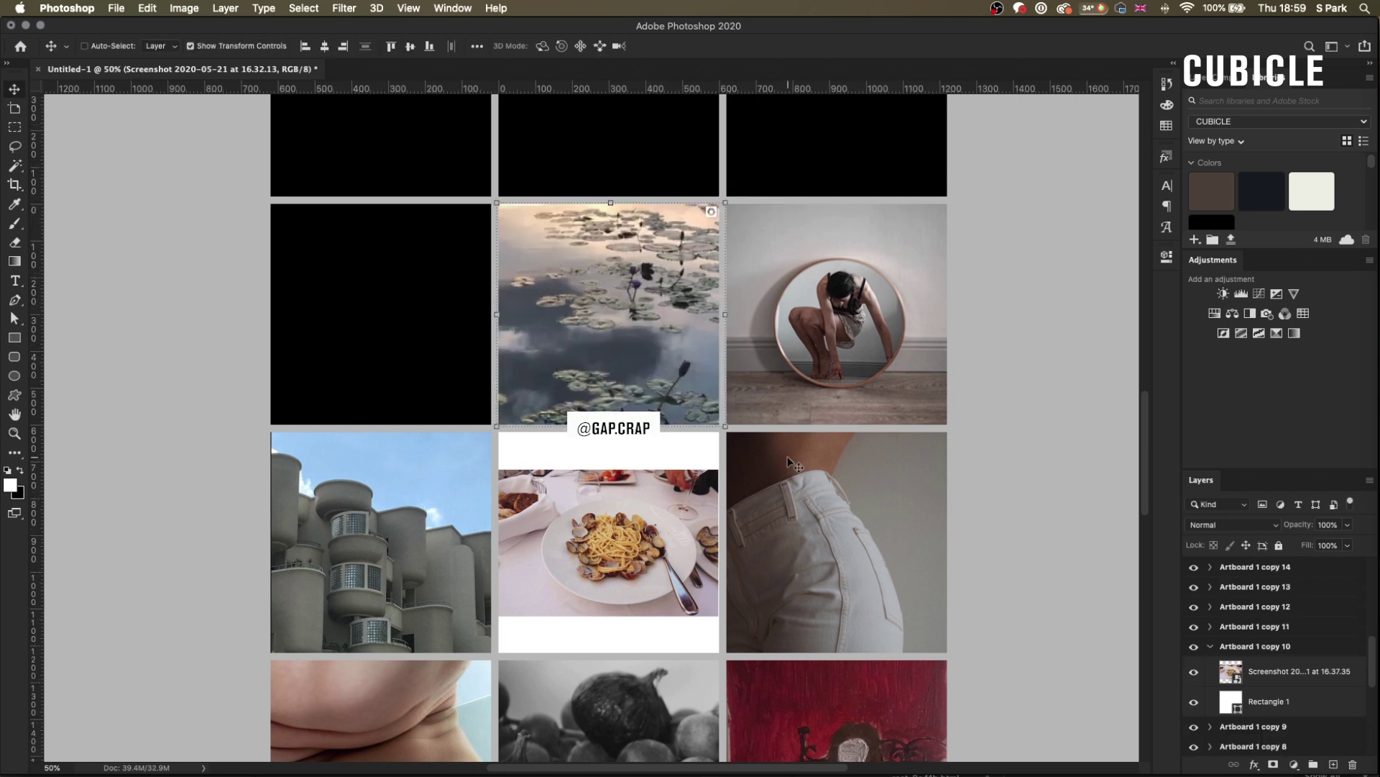
# Step: Place the black-and-white car photo from Bridge into the artboard left of the water lily pond, enlarged slightly to fill it
pyautogui.scroll(-10, 899, 592)
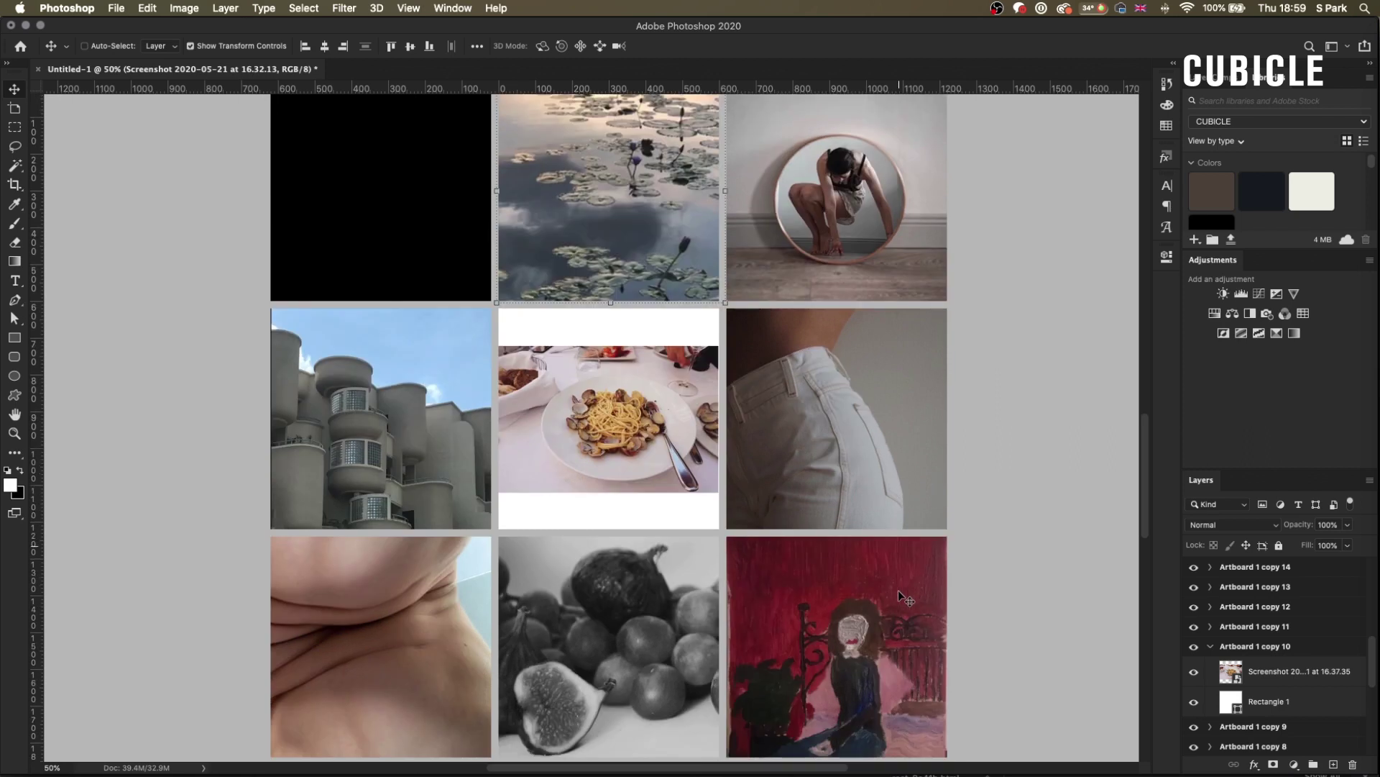
pyautogui.press('super+minus')
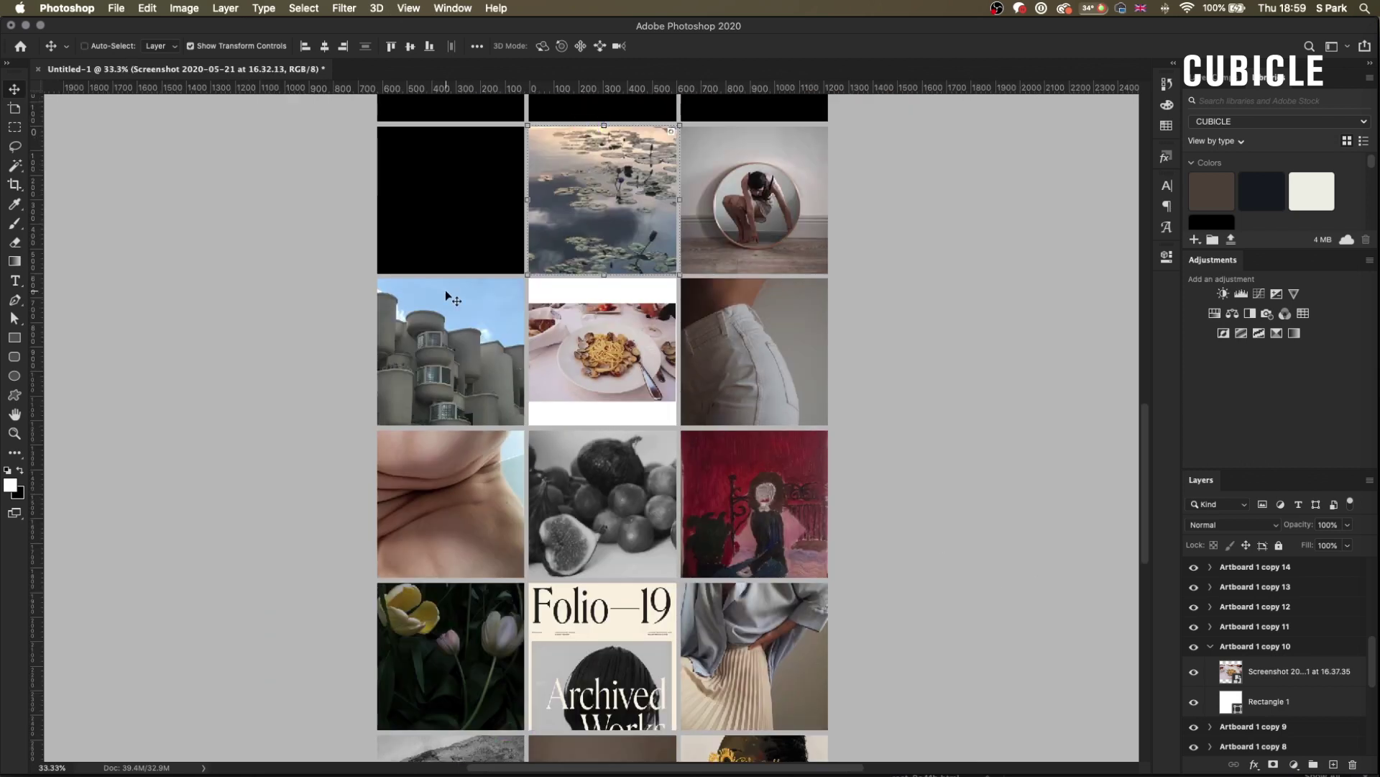
pyautogui.press('super+Tab')
pyautogui.moveTo(688, 399); pyautogui.dragTo(977, 320)
pyautogui.moveTo(601, 374); pyautogui.dragTo(451, 373)
pyautogui.moveTo(527, 420); pyautogui.dragTo(531, 423)
pyautogui.press('Return')
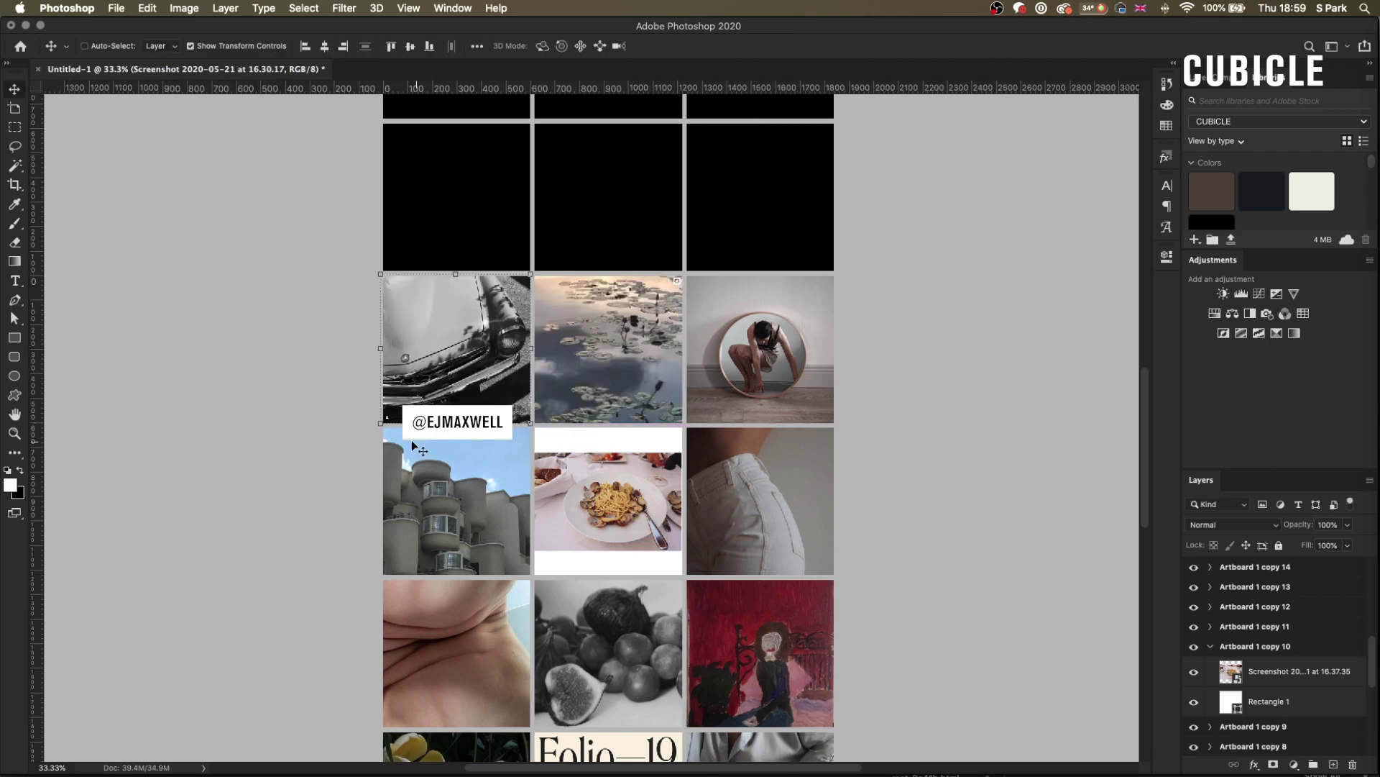
# Step: Place the flamingo and boat photo from Bridge into the artboard left of the plant photo, scaled to 126.22%
pyautogui.press('super+Tab')
pyautogui.moveTo(688, 503); pyautogui.dragTo(890, 333)
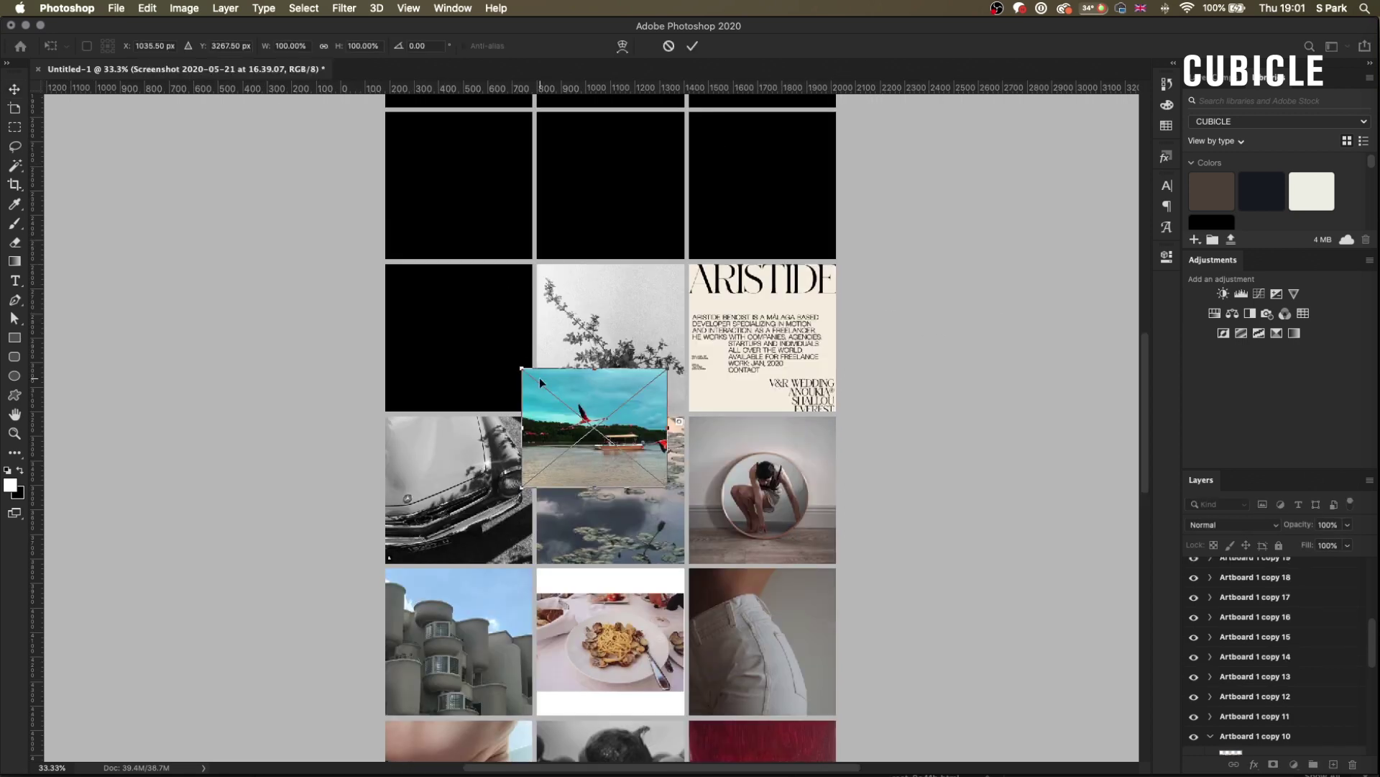
pyautogui.moveTo(611, 379); pyautogui.dragTo(467, 345)
pyautogui.press('Return')
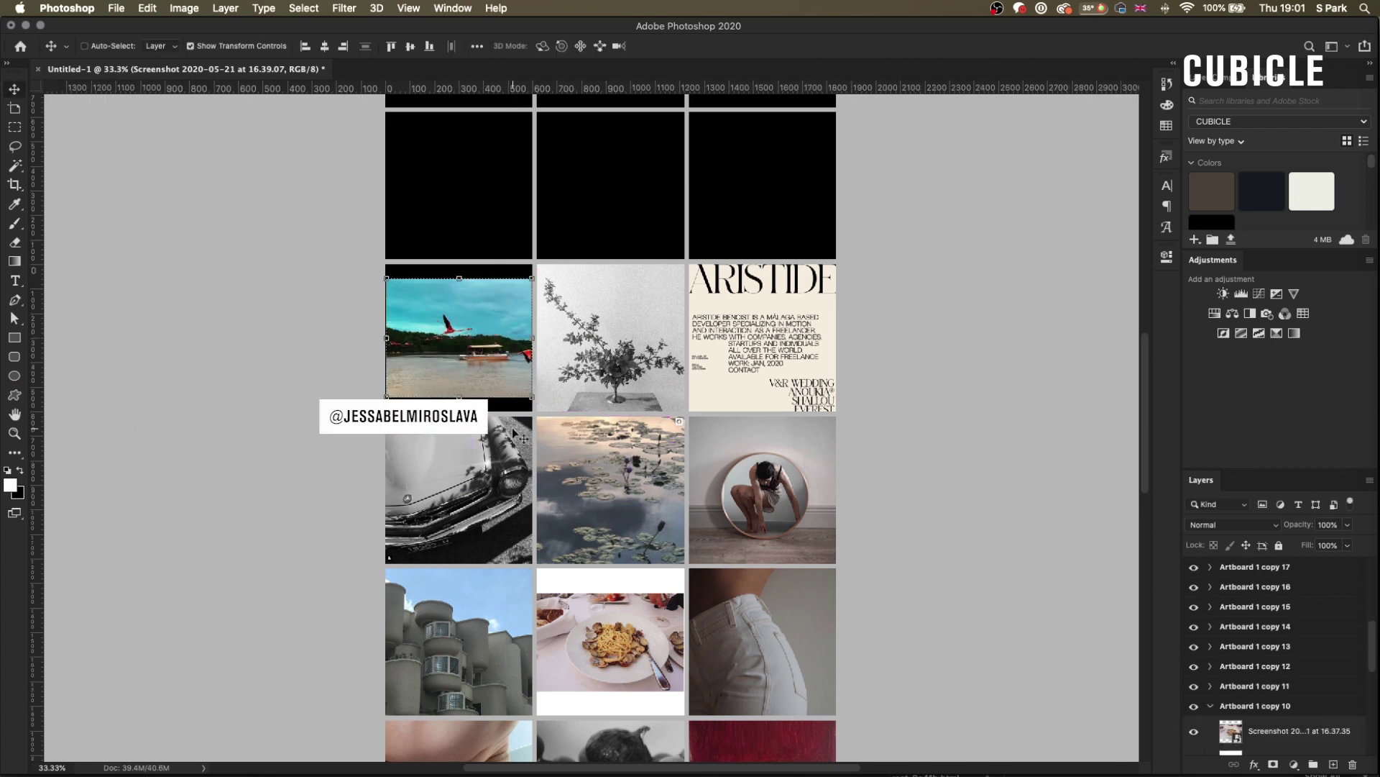
pyautogui.moveTo(533, 398)
pyautogui.mouseDown()
pyautogui.moveTo(659, 502)
pyautogui.moveTo(539, 411)
pyautogui.moveTo(666, 492)
pyautogui.moveTo(549, 409)
pyautogui.mouseUp()
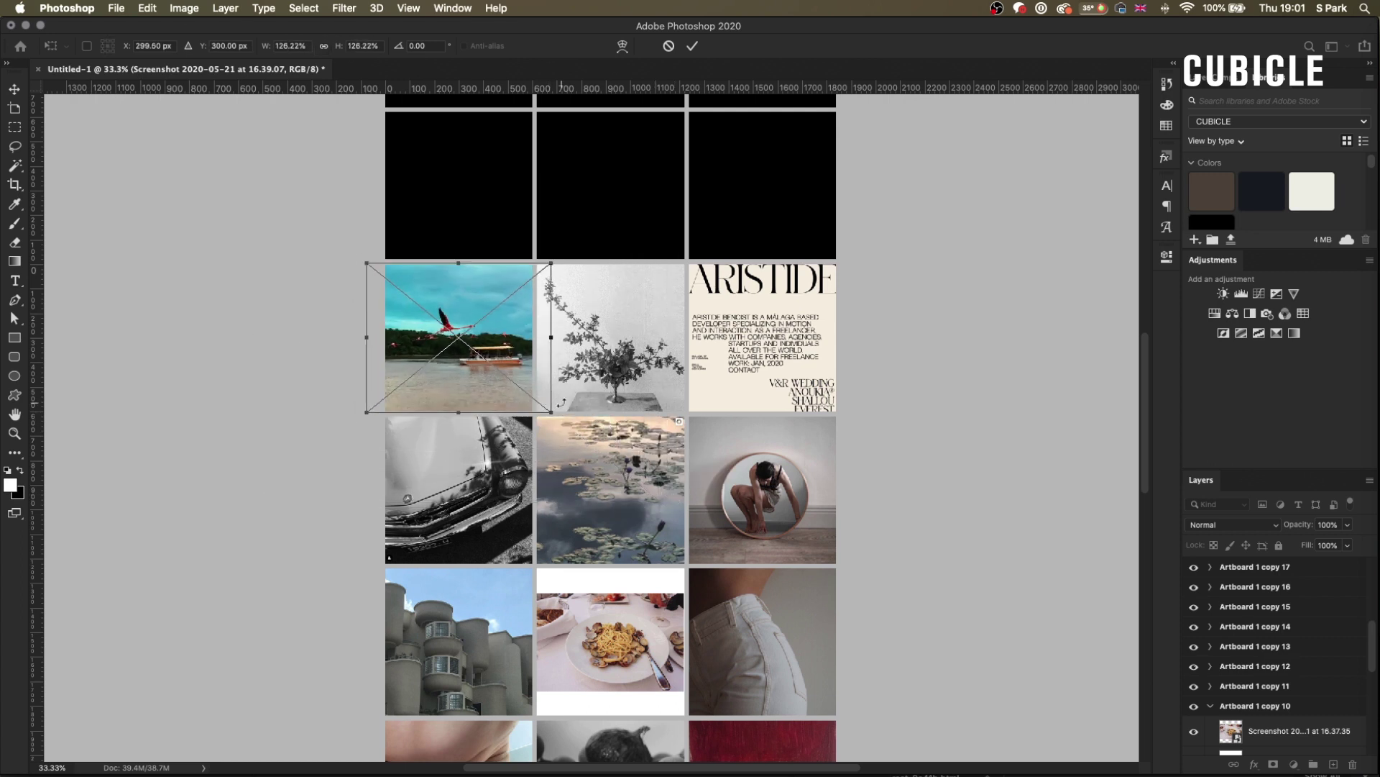
pyautogui.press('Return')
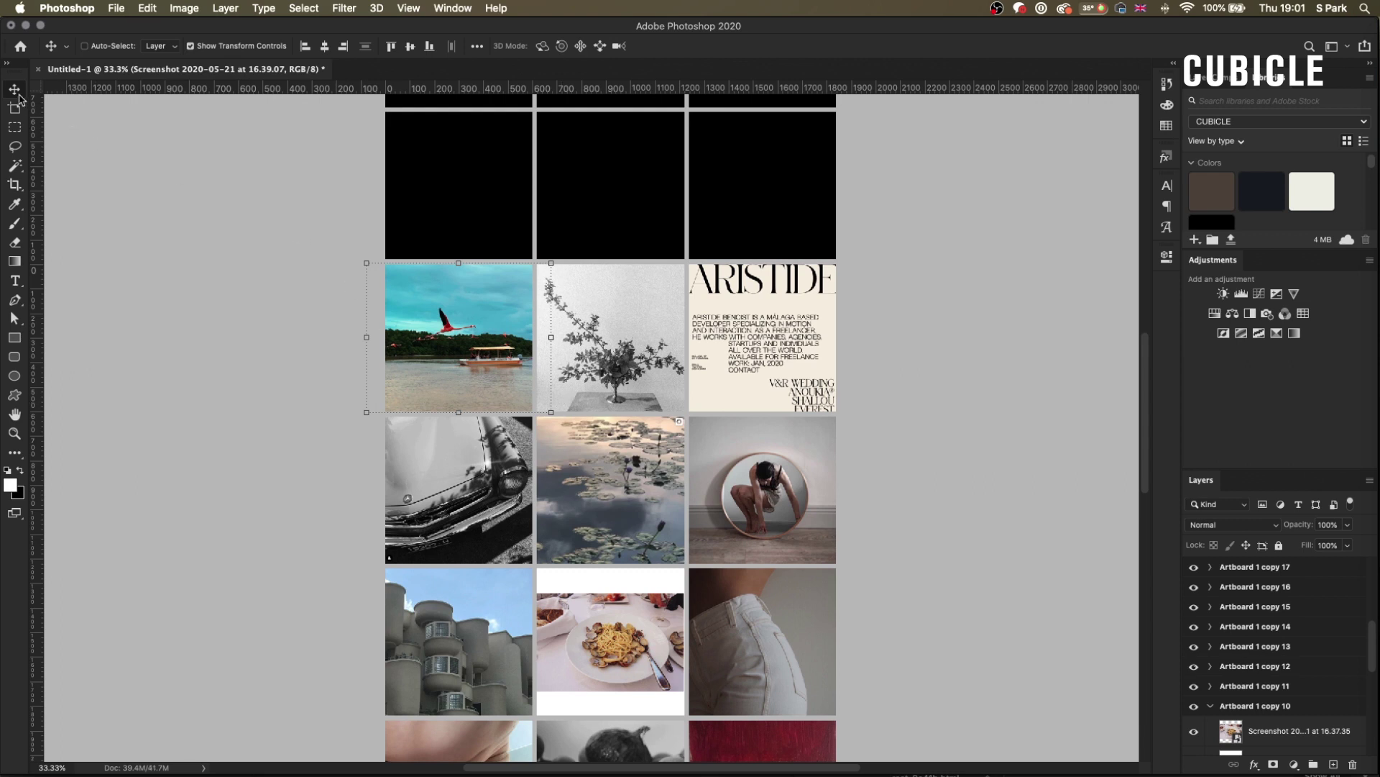
pyautogui.hscroll(5, 636, 498)
pyautogui.scroll(-2, 637, 498)
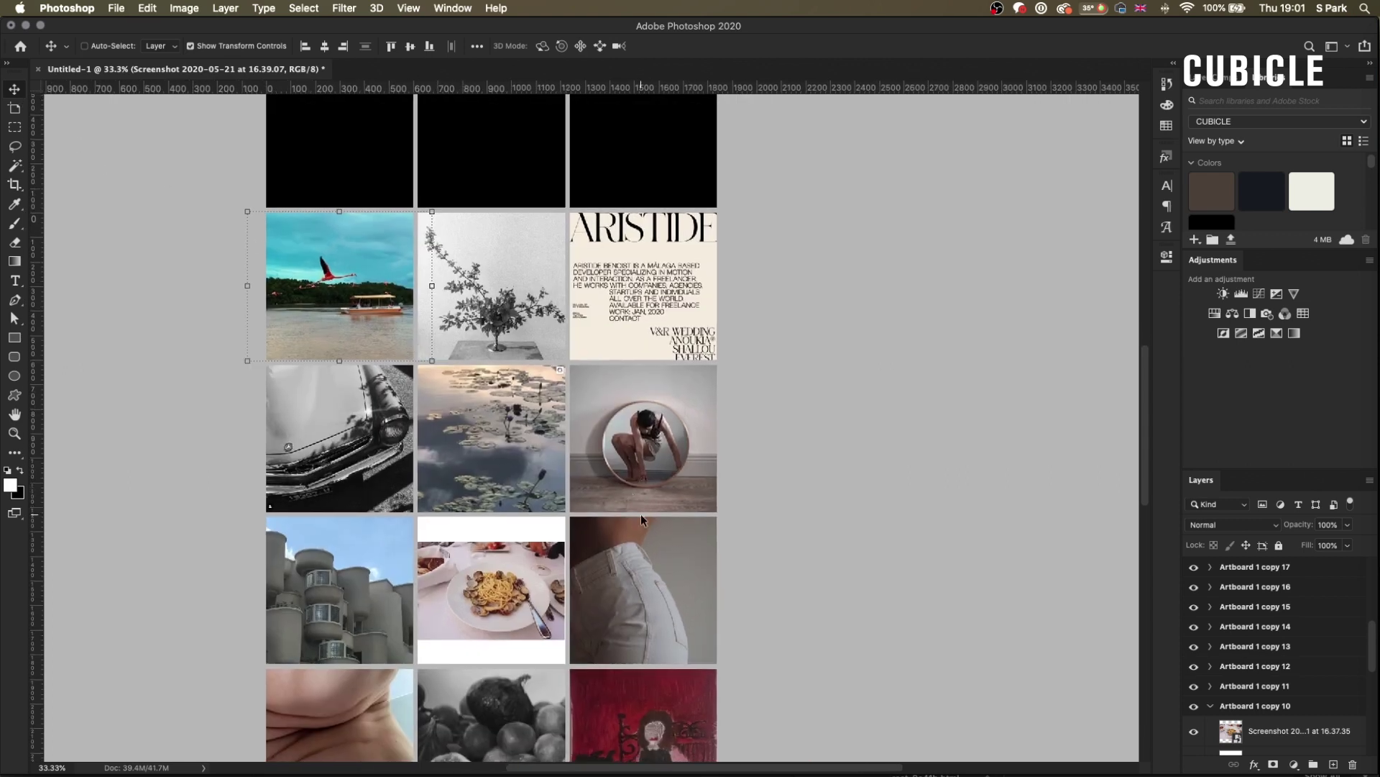
pyautogui.scroll(2, 657, 554)
pyautogui.hscroll(-1, 656, 555)
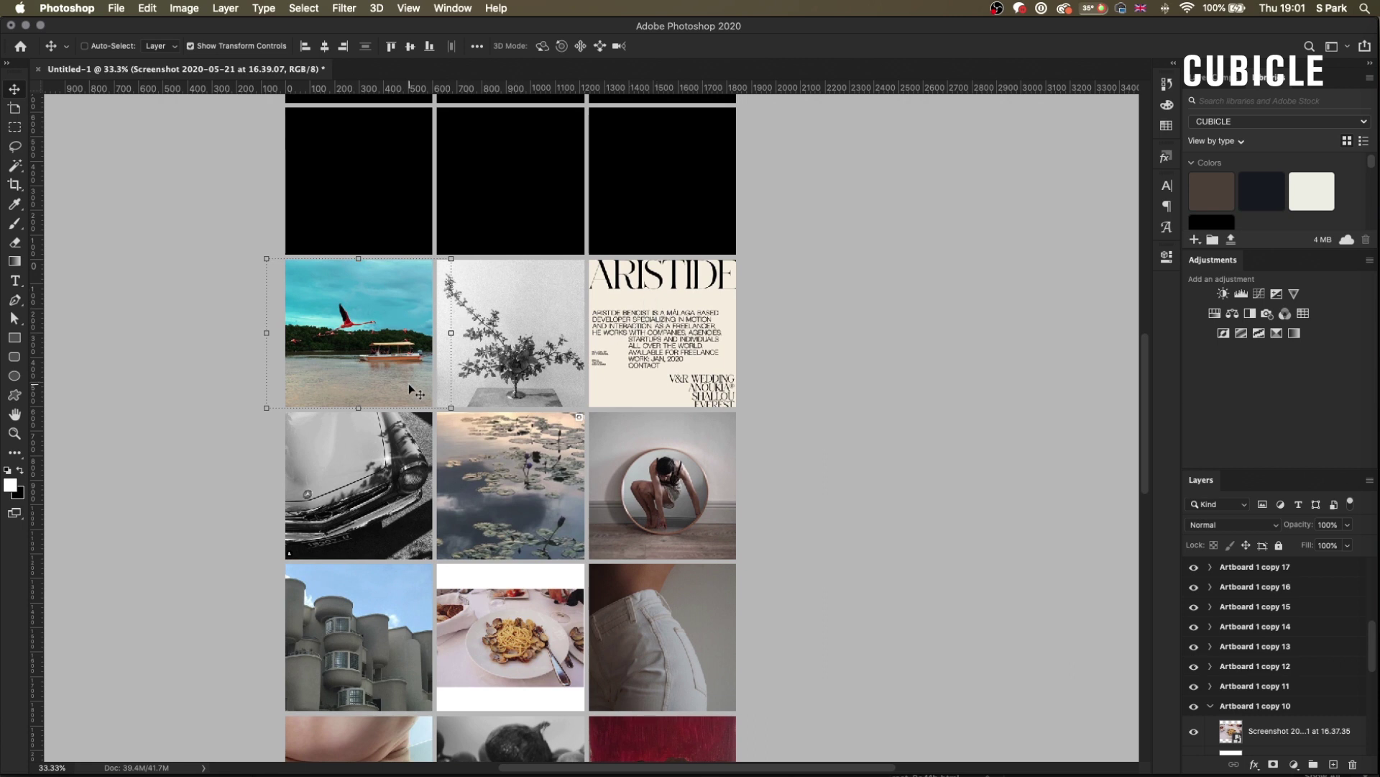
pyautogui.scroll(6, 410, 388)
pyautogui.hscroll(-2, 410, 388)
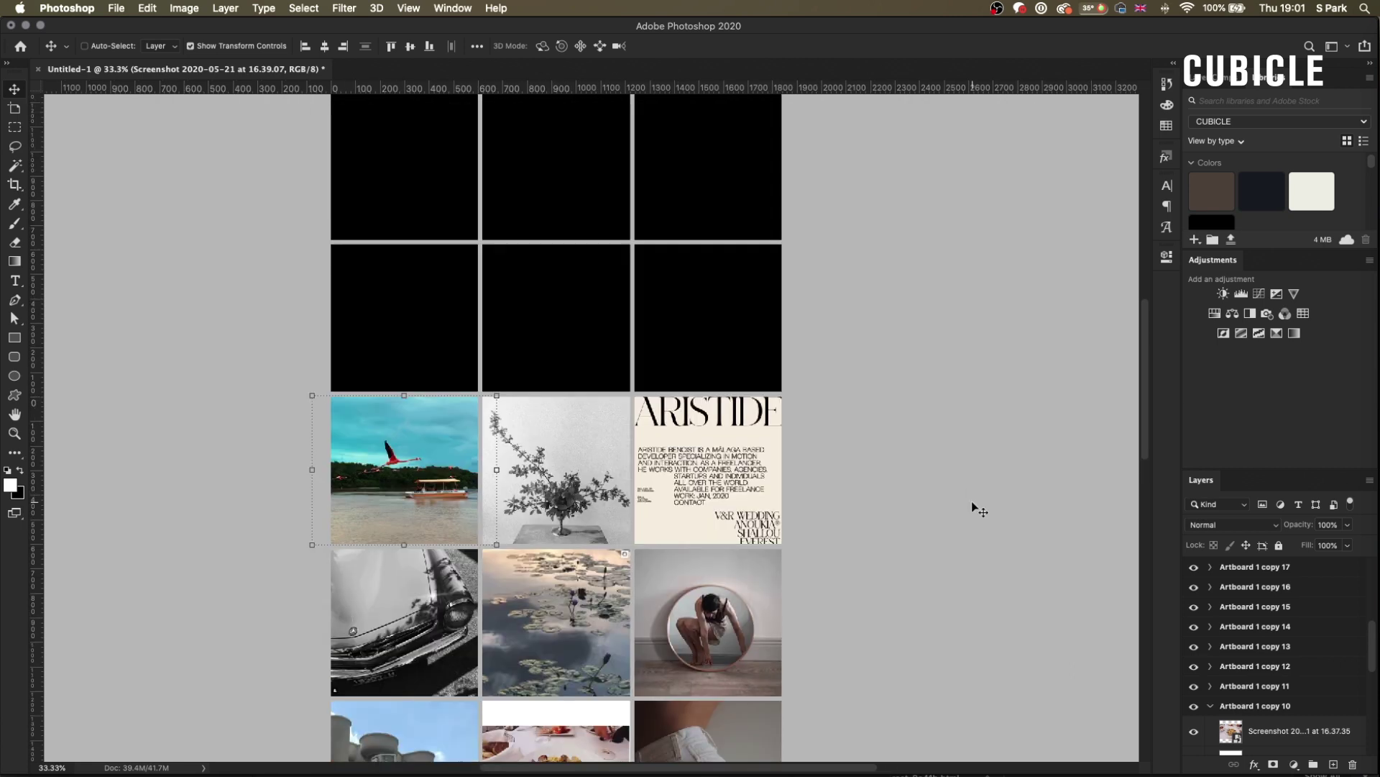
# Step: Place the red armchair photo from Bridge into the artboard above the ARISTIDE poster, enlarged to fill the artboard's width
pyautogui.press('super+Tab')
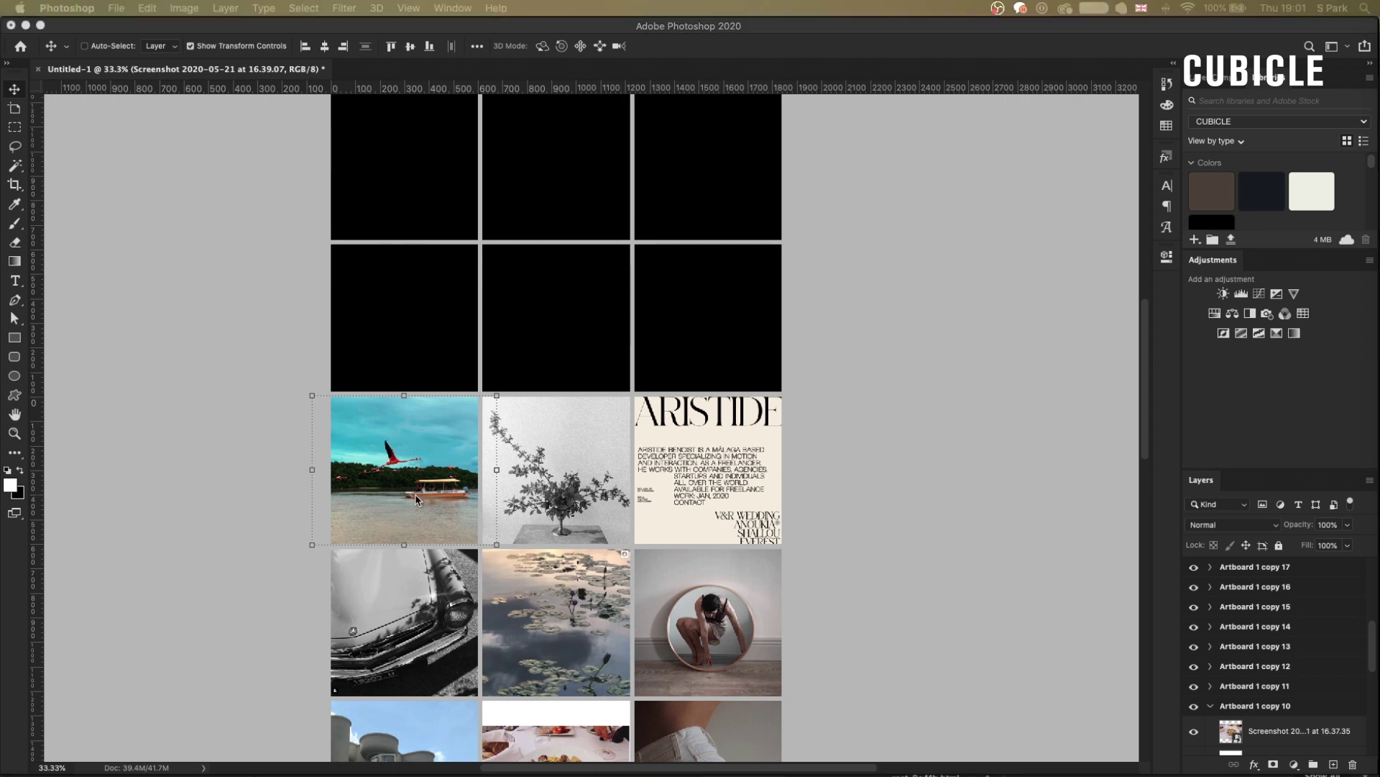
pyautogui.press('space')
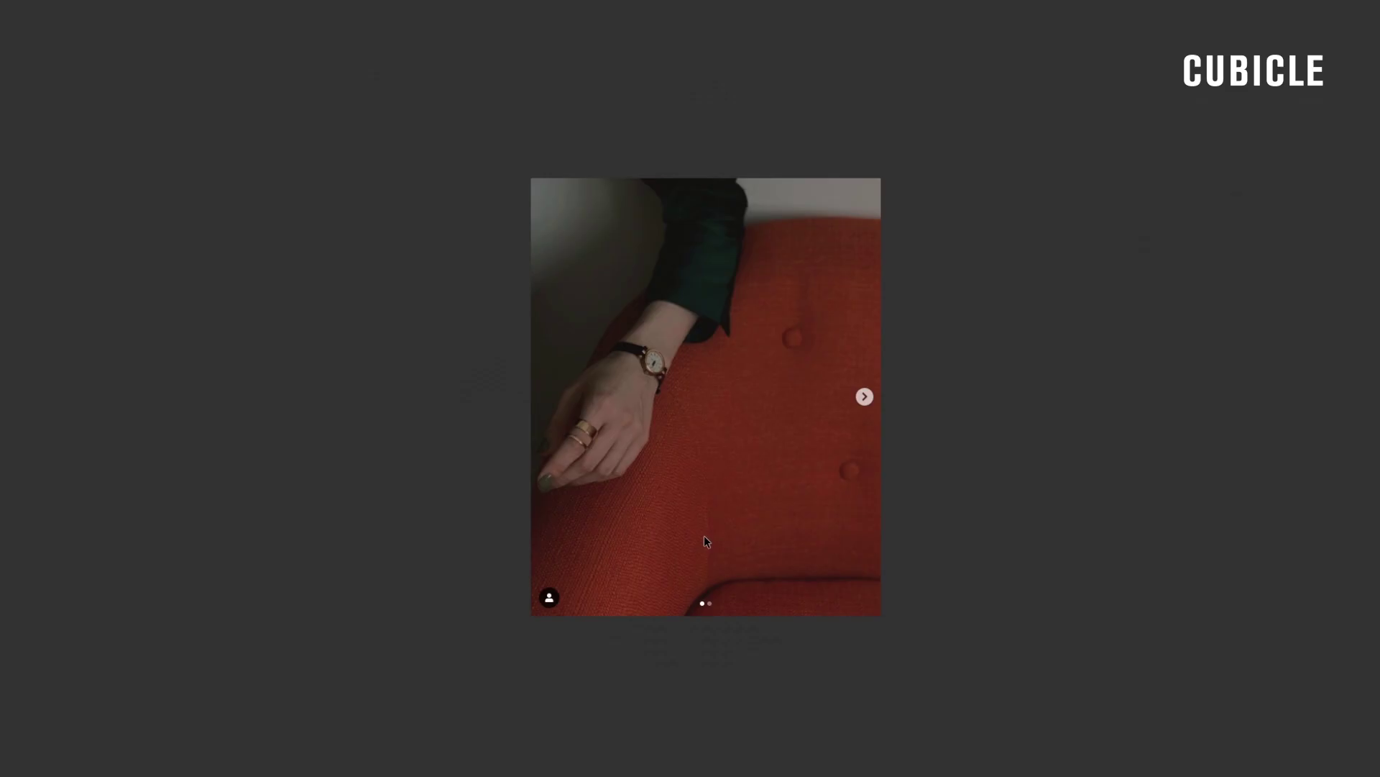
pyautogui.press('space')
pyautogui.moveTo(696, 464); pyautogui.dragTo(731, 348)
pyautogui.press('Return')
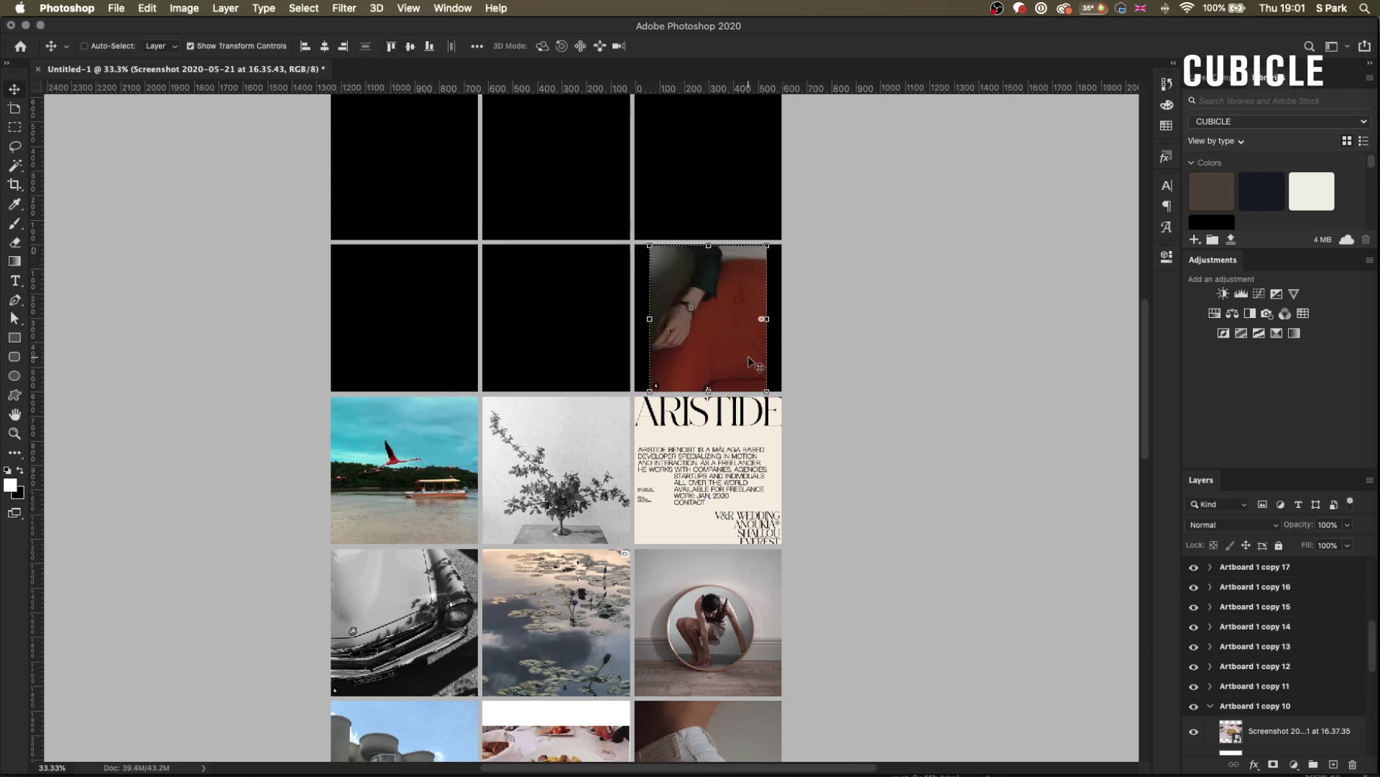
pyautogui.hotkey('ctrl', 't')
pyautogui.moveTo(767, 392); pyautogui.dragTo(781, 407)
pyautogui.press('Return')
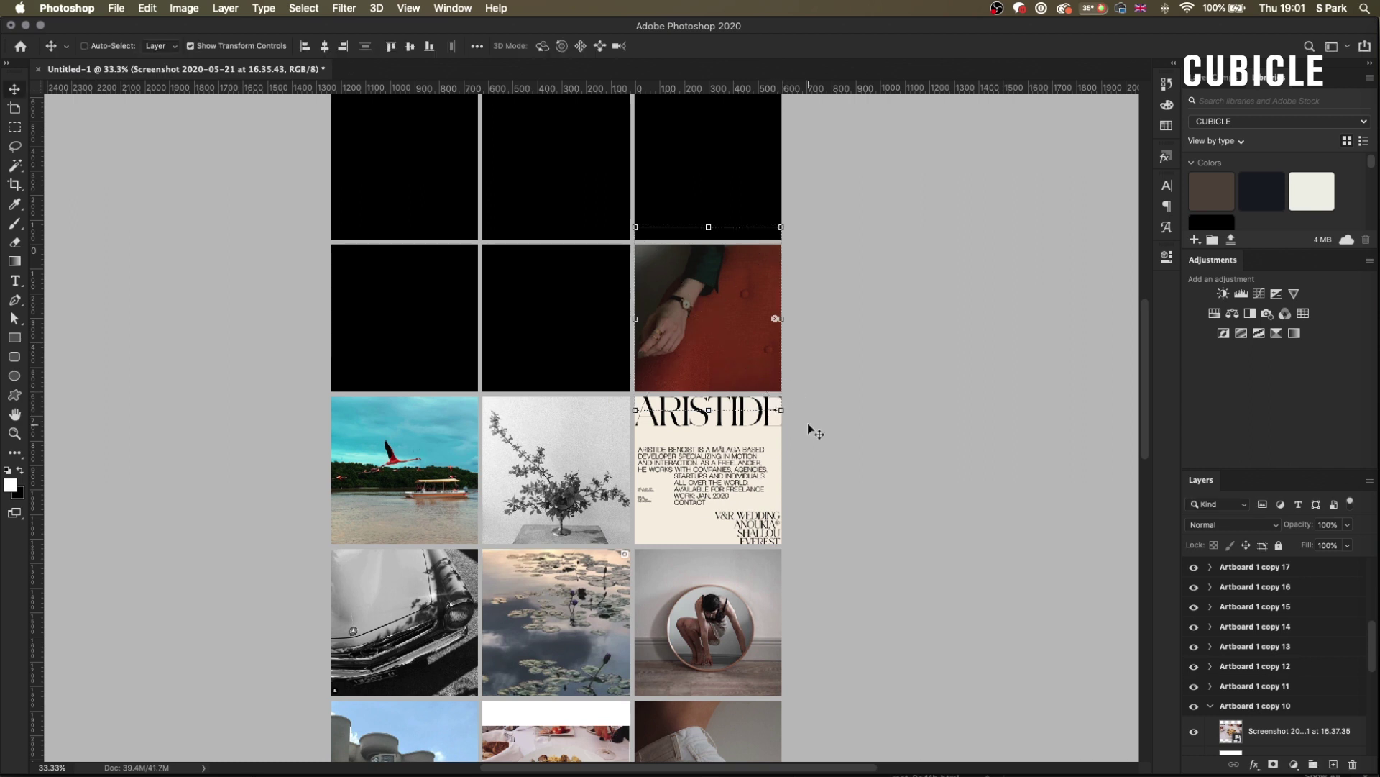
# Step: Inspect the placed red armchair photo up close for leftover screenshot icons, then view it within the grid again
pyautogui.moveTo(777, 436); pyautogui.dragTo(708, 414)
pyautogui.hotkey('ctrl', '1')
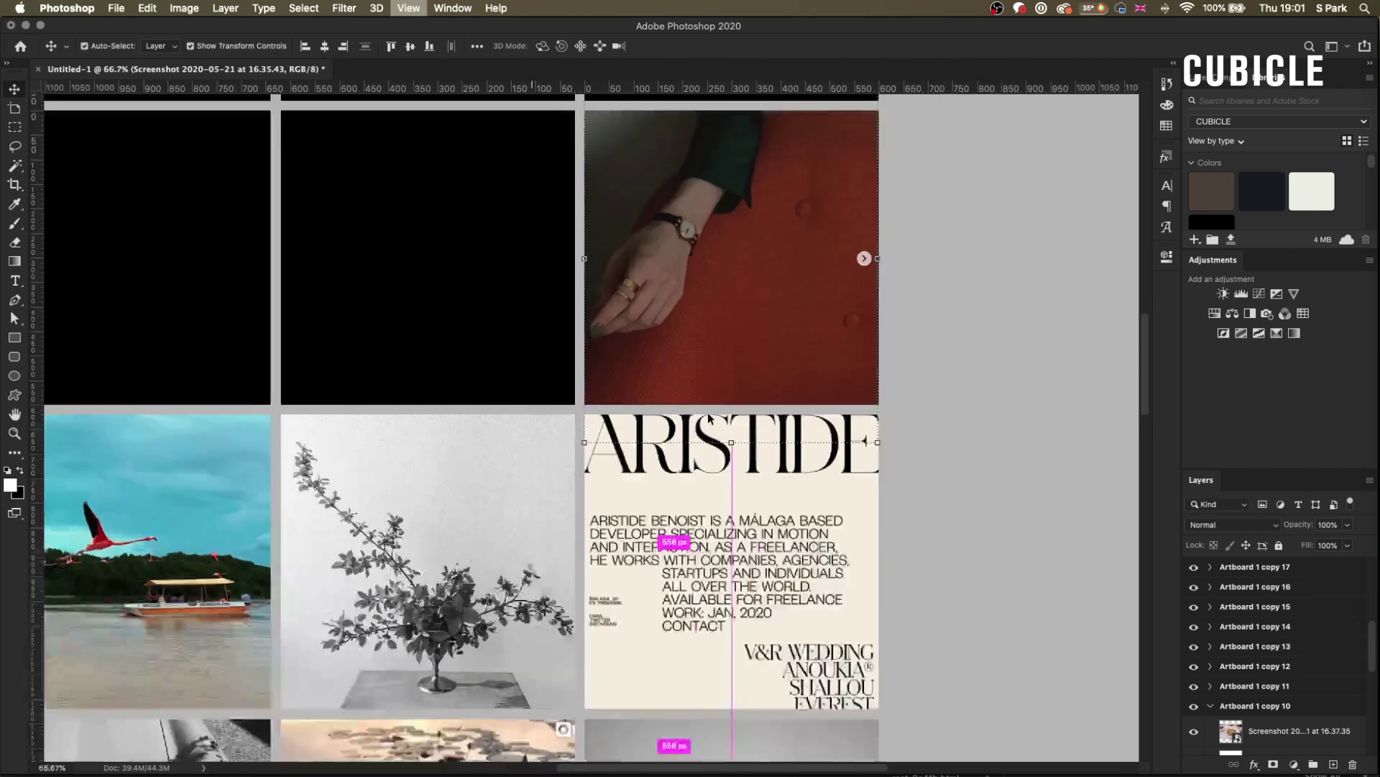
pyautogui.hscroll(5, 671, 448)
pyautogui.scroll(2, 671, 448)
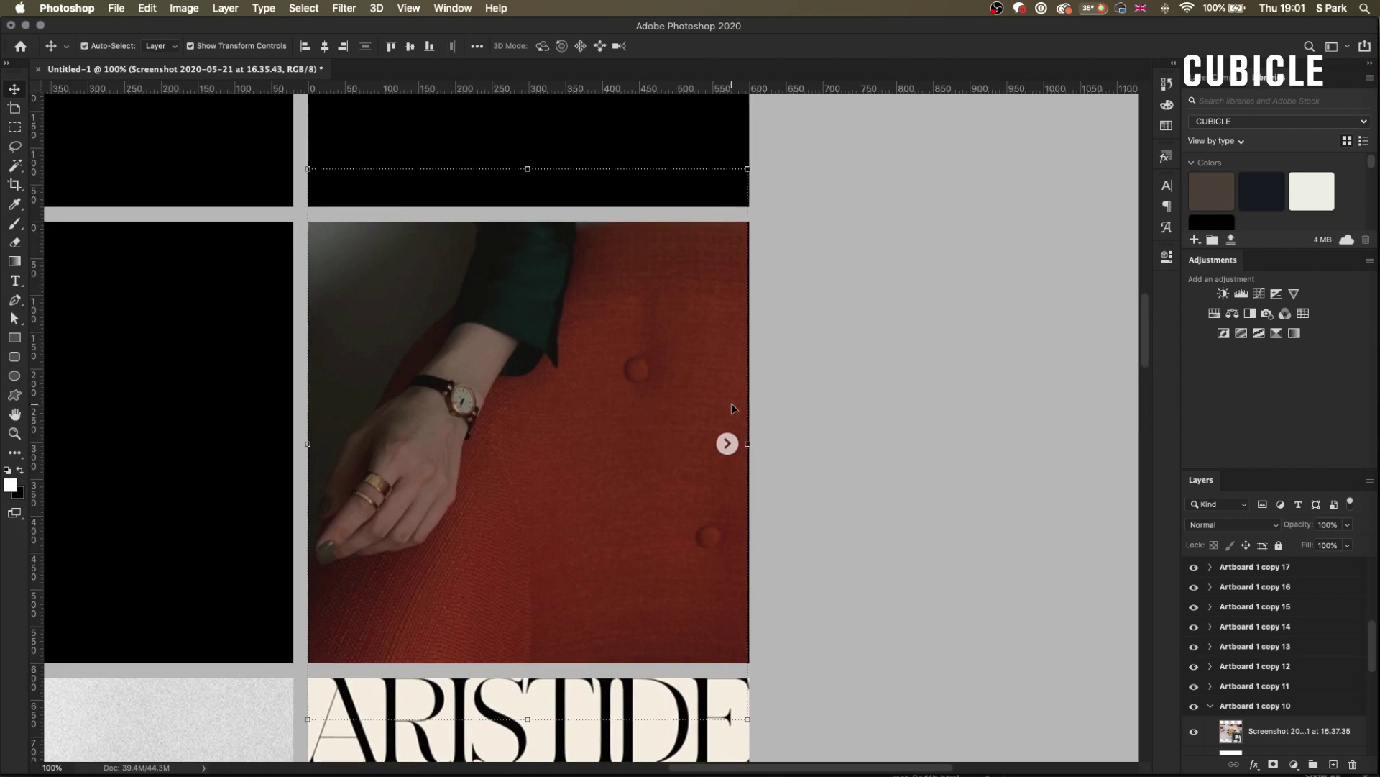
pyautogui.hotkey('ctrl', '=')
pyautogui.hotkey('ctrl', '=')
pyautogui.moveTo(852, 483); pyautogui.dragTo(742, 479)
pyautogui.hotkey('ctrl', '-')
pyautogui.hotkey('ctrl', '-')
pyautogui.hotkey('ctrl', '-')
pyautogui.hotkey('ctrl', '-')
pyautogui.hotkey('ctrl', '-')
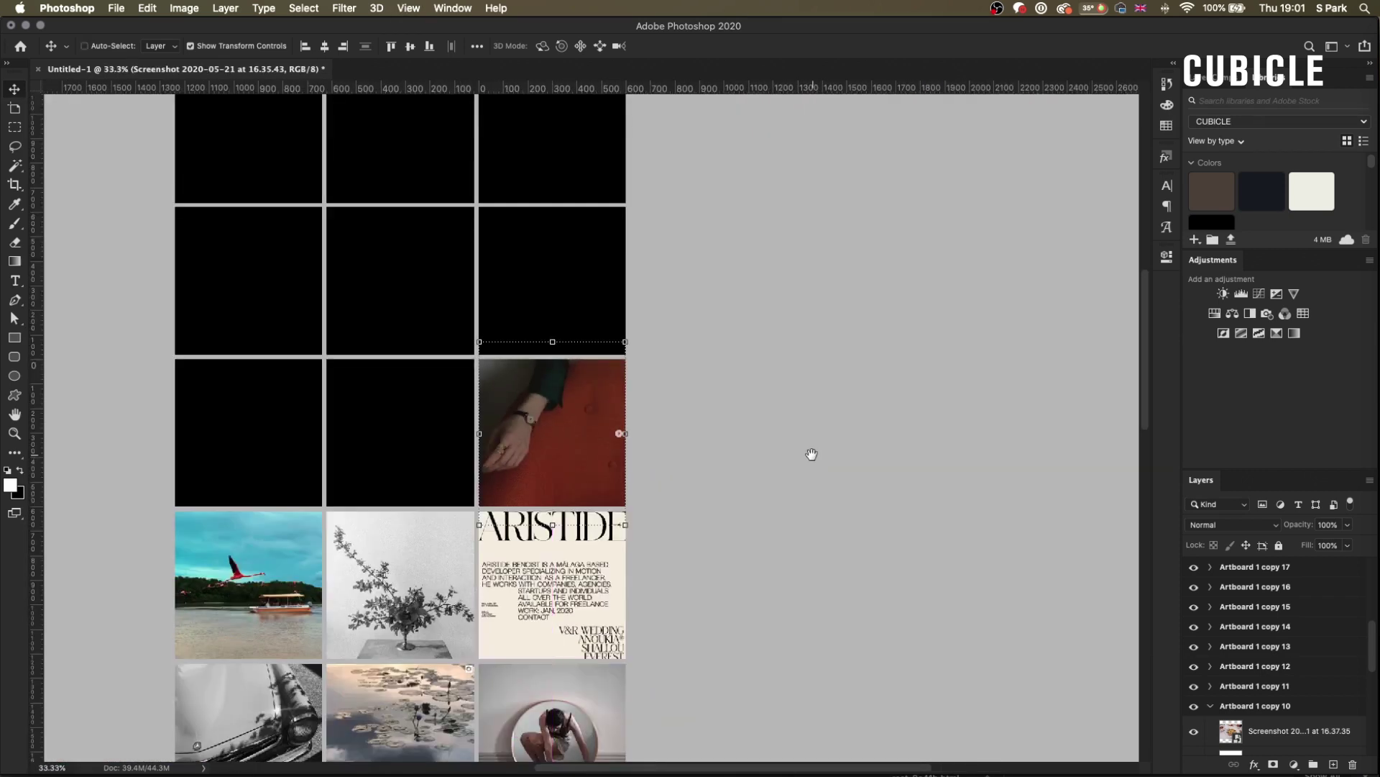
pyautogui.hscroll(-6, 808, 463)
pyautogui.moveTo(970, 490); pyautogui.dragTo(897, 506)
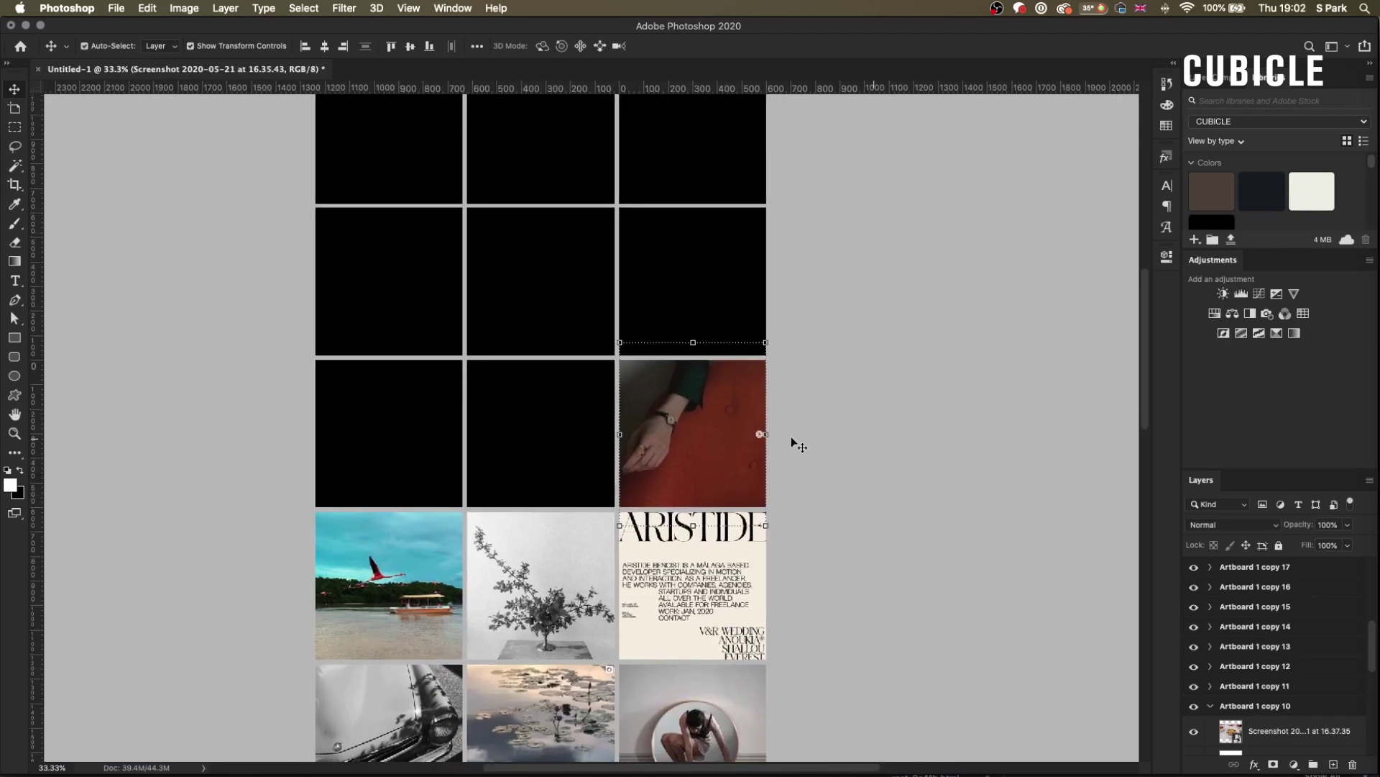
# Step: Open the armchair photo's smart object, remove the arrow, profile icon and page dots with the Healing Brush, and save and close it
pyautogui.scroll(5, 1302, 698)
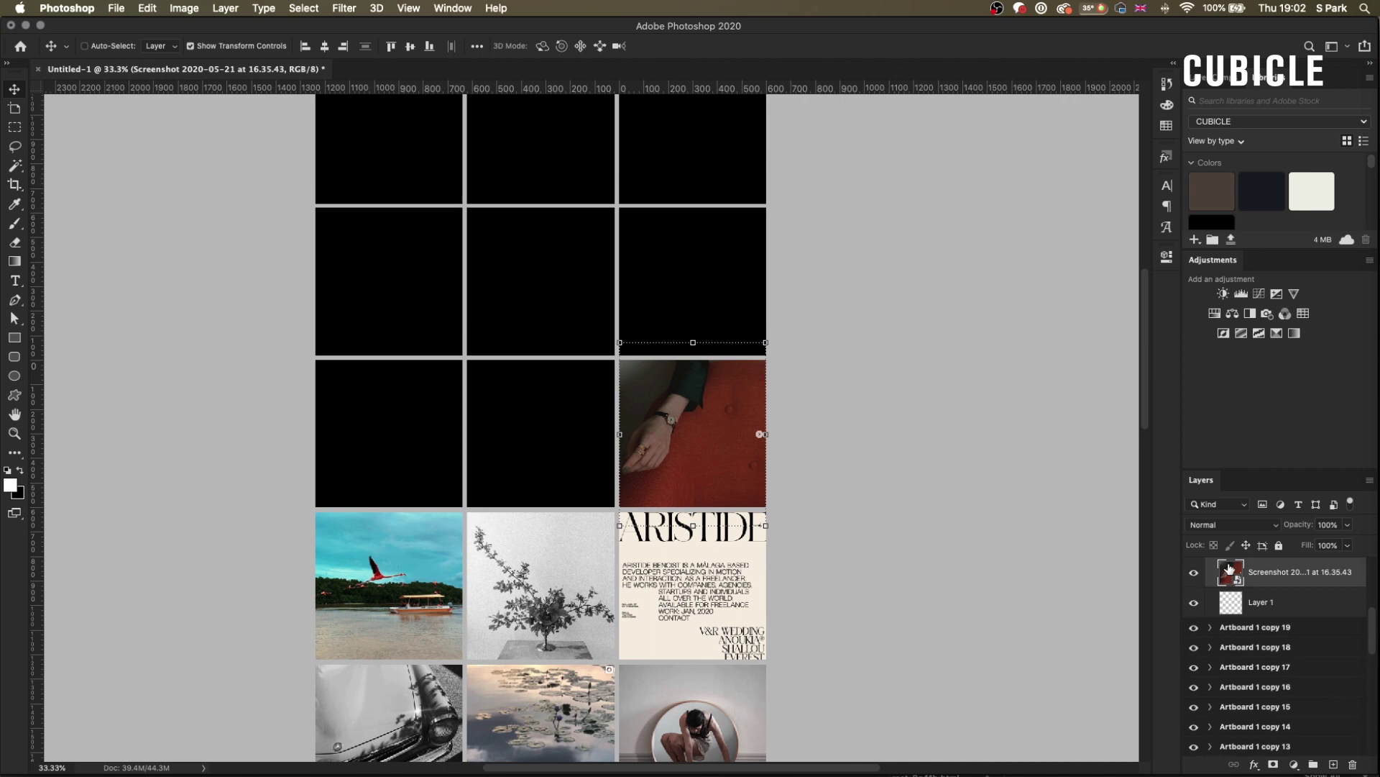
pyautogui.doubleClick(1217, 576)
pyautogui.click(18, 205)
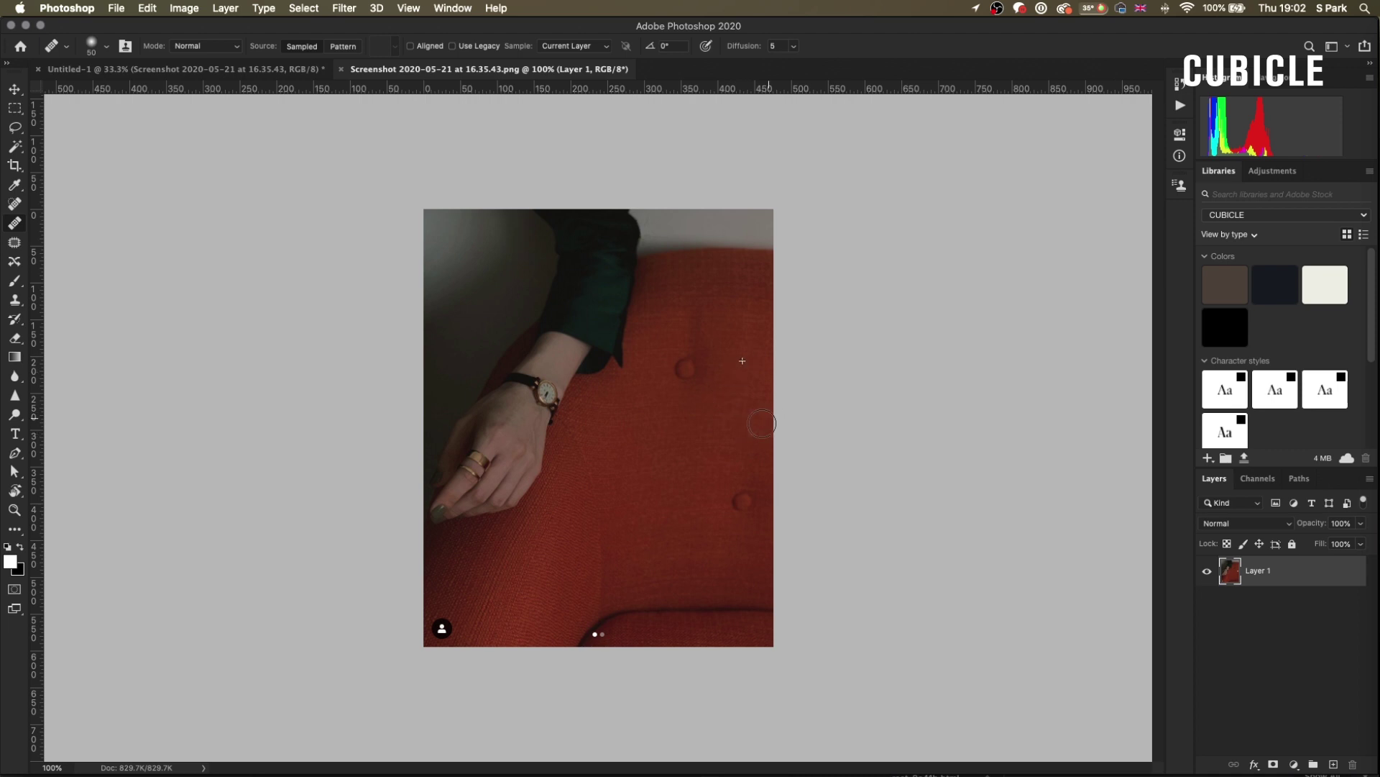
pyautogui.click(441, 628)
pyautogui.press('[')
pyautogui.keyDown('alt'); pyautogui.click(649, 633); pyautogui.keyUp('alt')
pyautogui.click(597, 634)
pyautogui.press('super+s')
pyautogui.press('super+w')
pyautogui.scroll(-5, 743, 577)
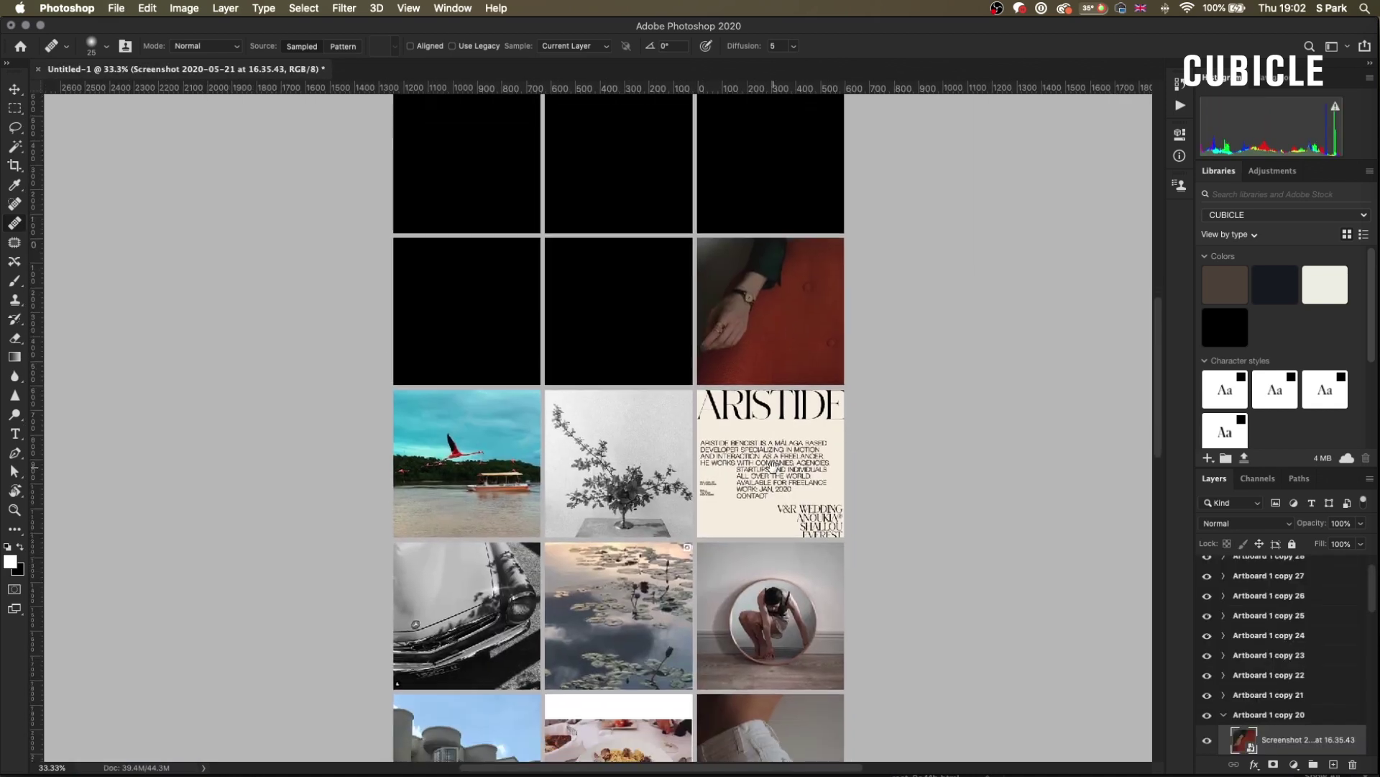
pyautogui.press('v')
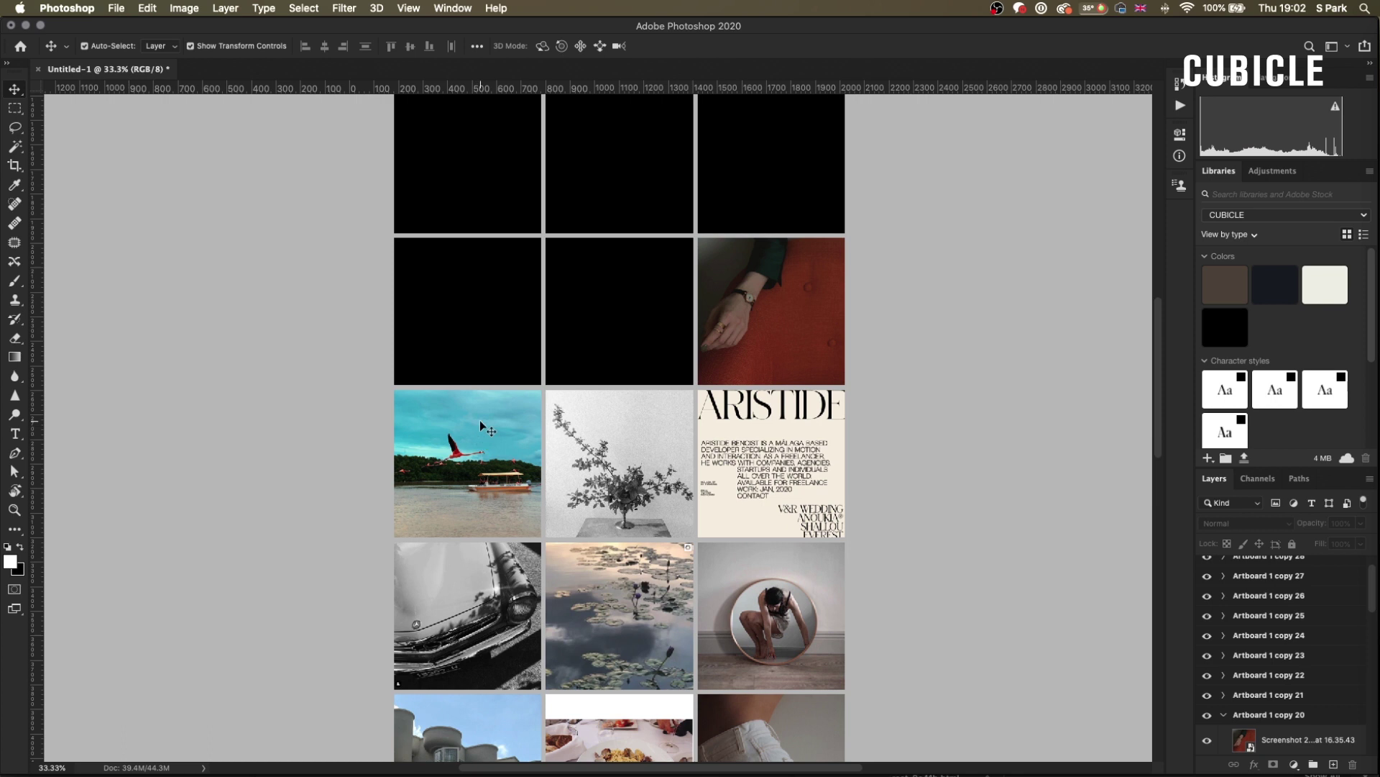
# Step: Place the overhead photo of the table with red chairs from Bridge into the artboard left of the armchair photo, scaled to 128.72%
pyautogui.press('super')
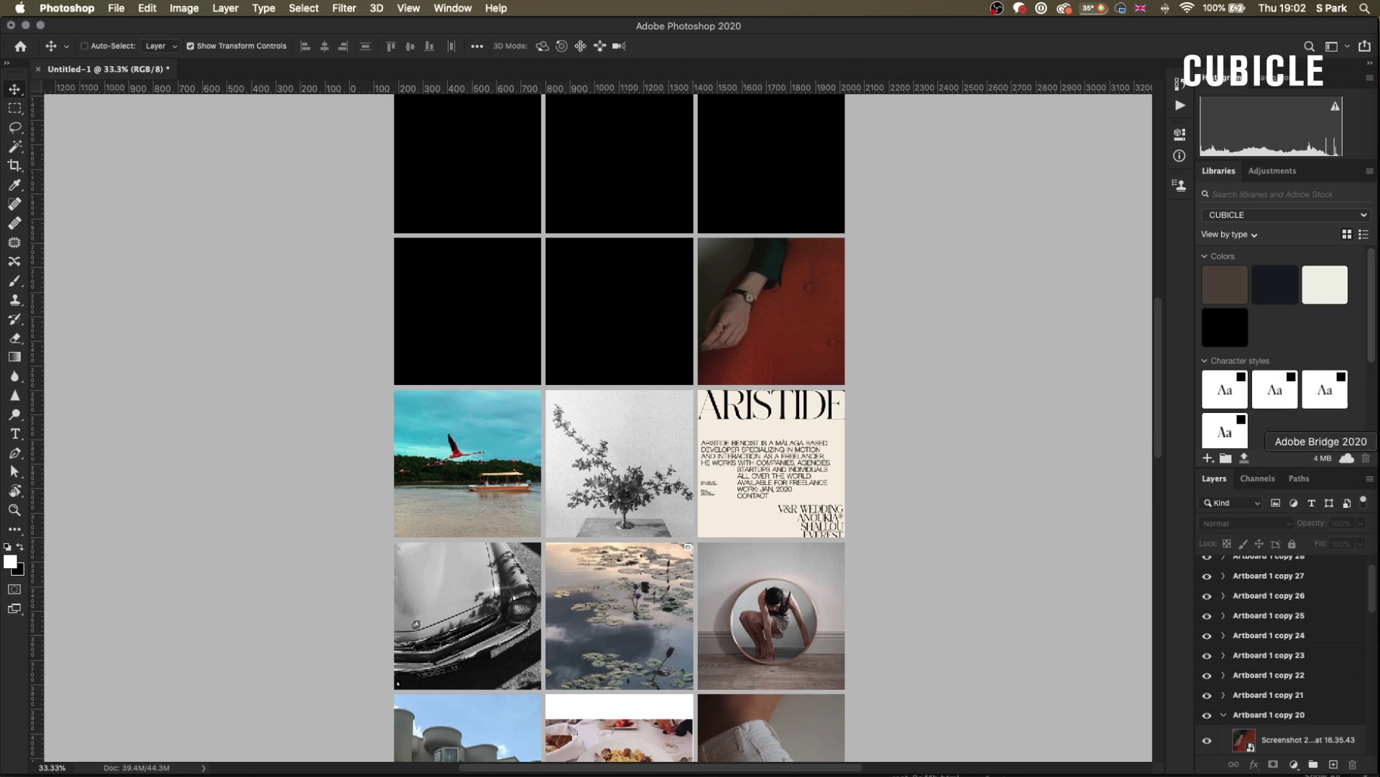
pyautogui.press('super+Tab')
pyautogui.scroll(7, 502, 536)
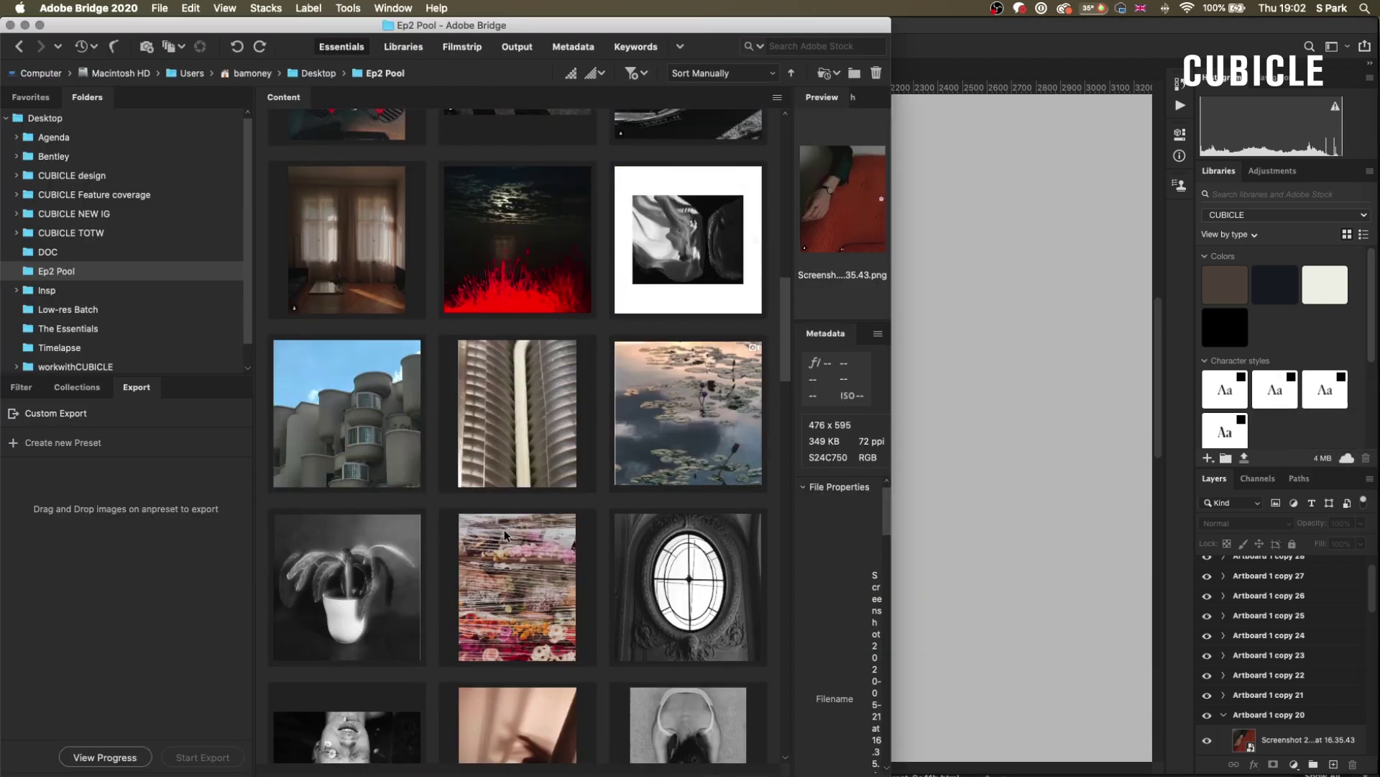
pyautogui.scroll(5, 515, 535)
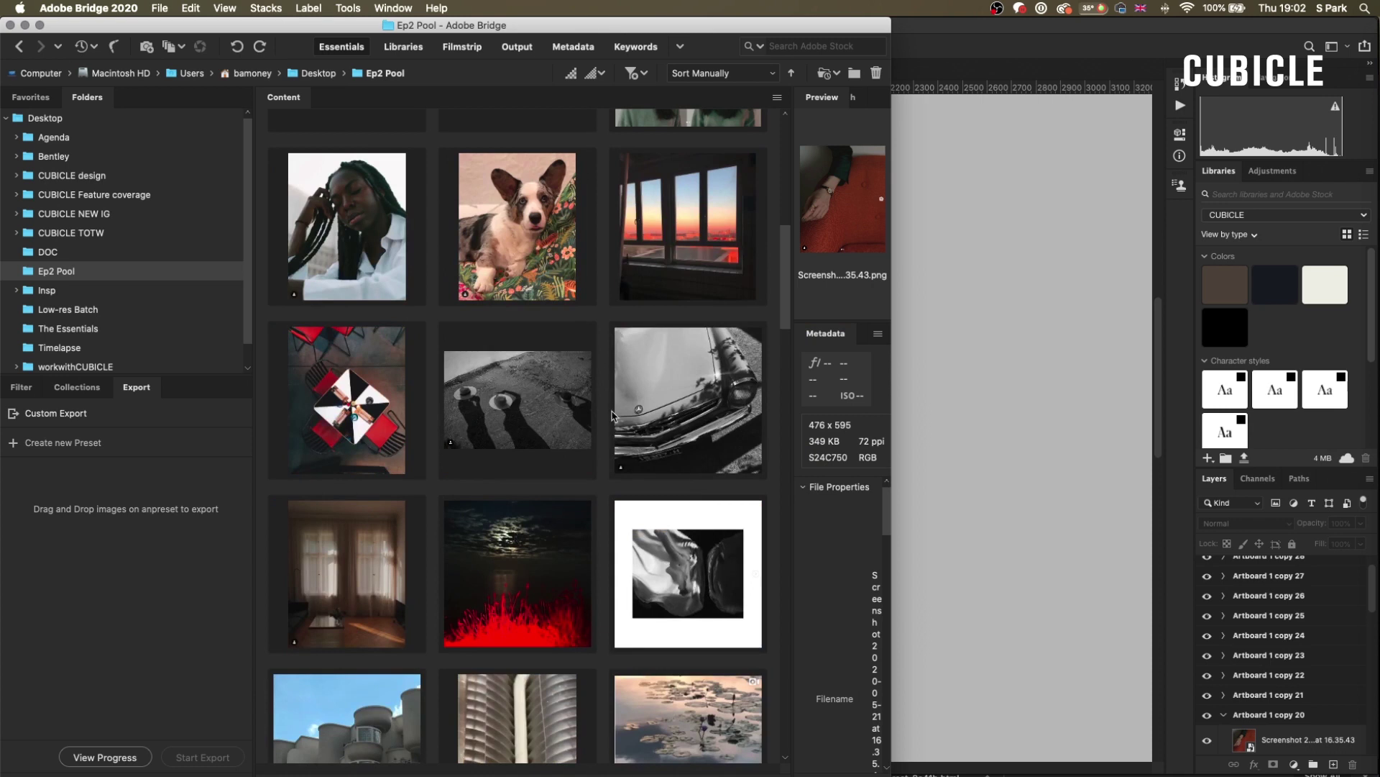
pyautogui.click(375, 404)
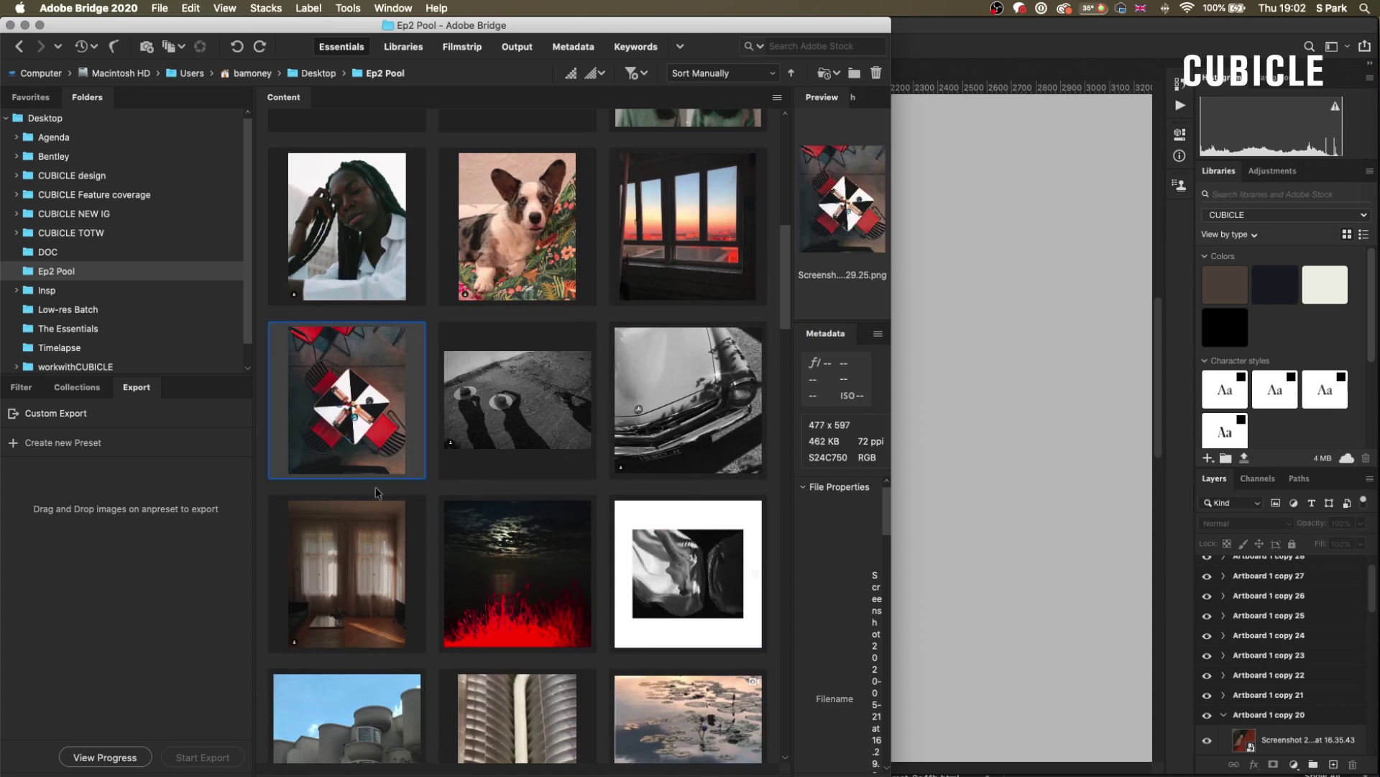
pyautogui.moveTo(365, 429); pyautogui.dragTo(974, 450)
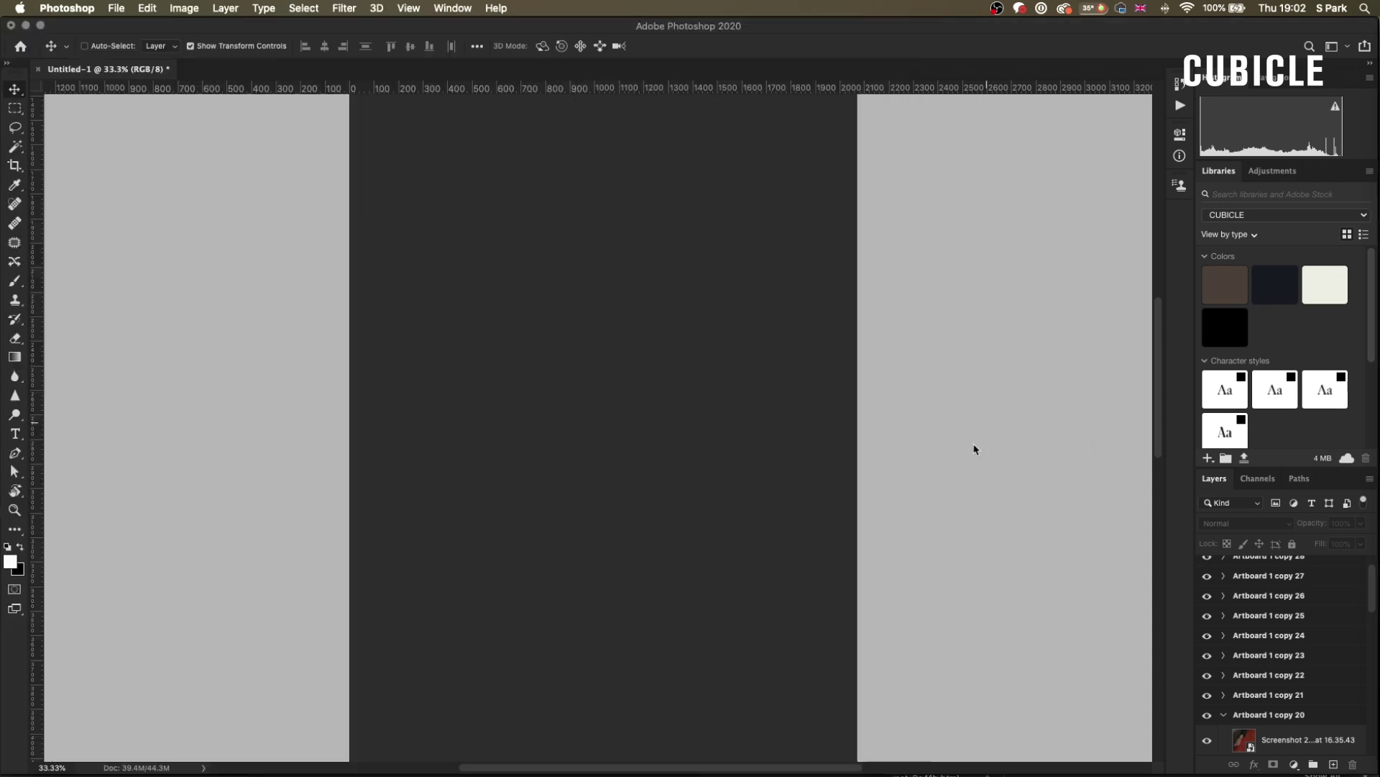
pyautogui.moveTo(660, 323); pyautogui.dragTo(674, 291)
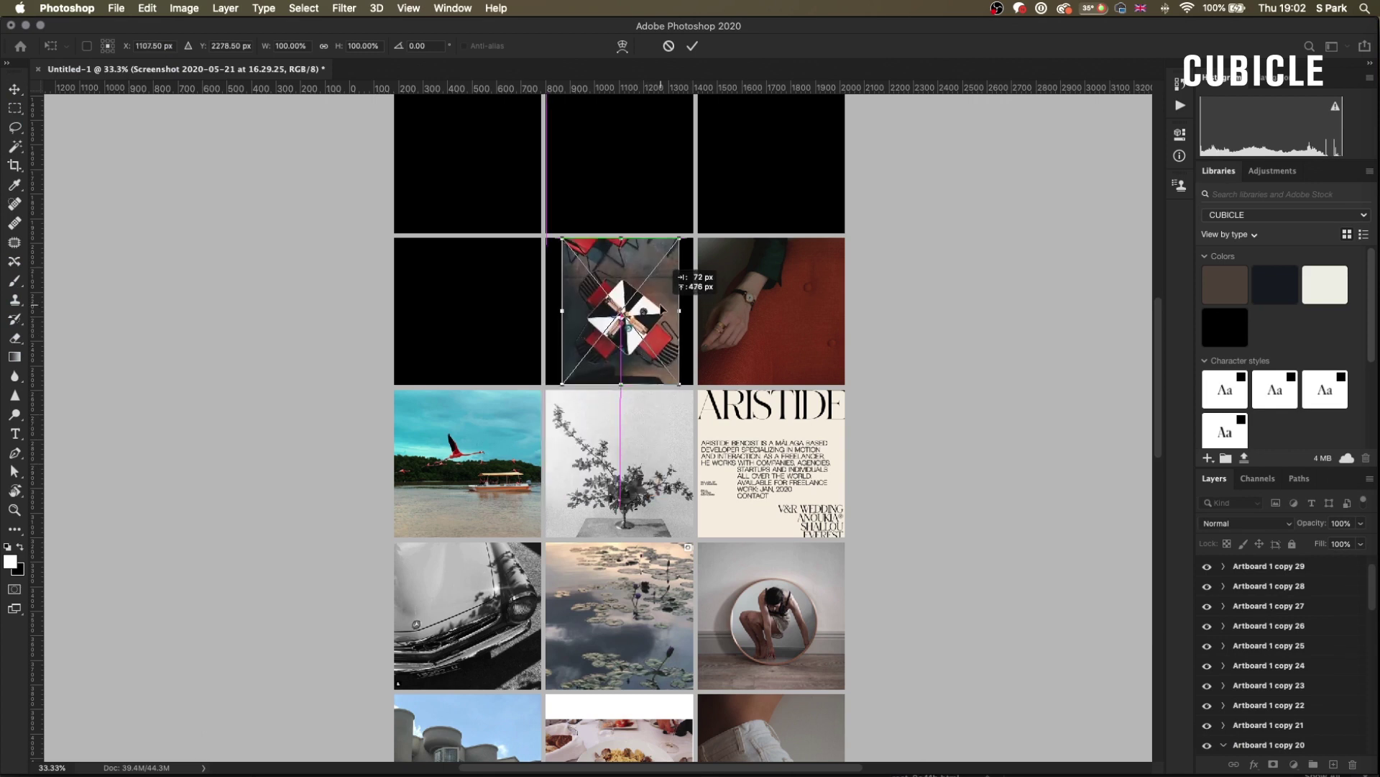
pyautogui.moveTo(684, 385); pyautogui.dragTo(699, 406)
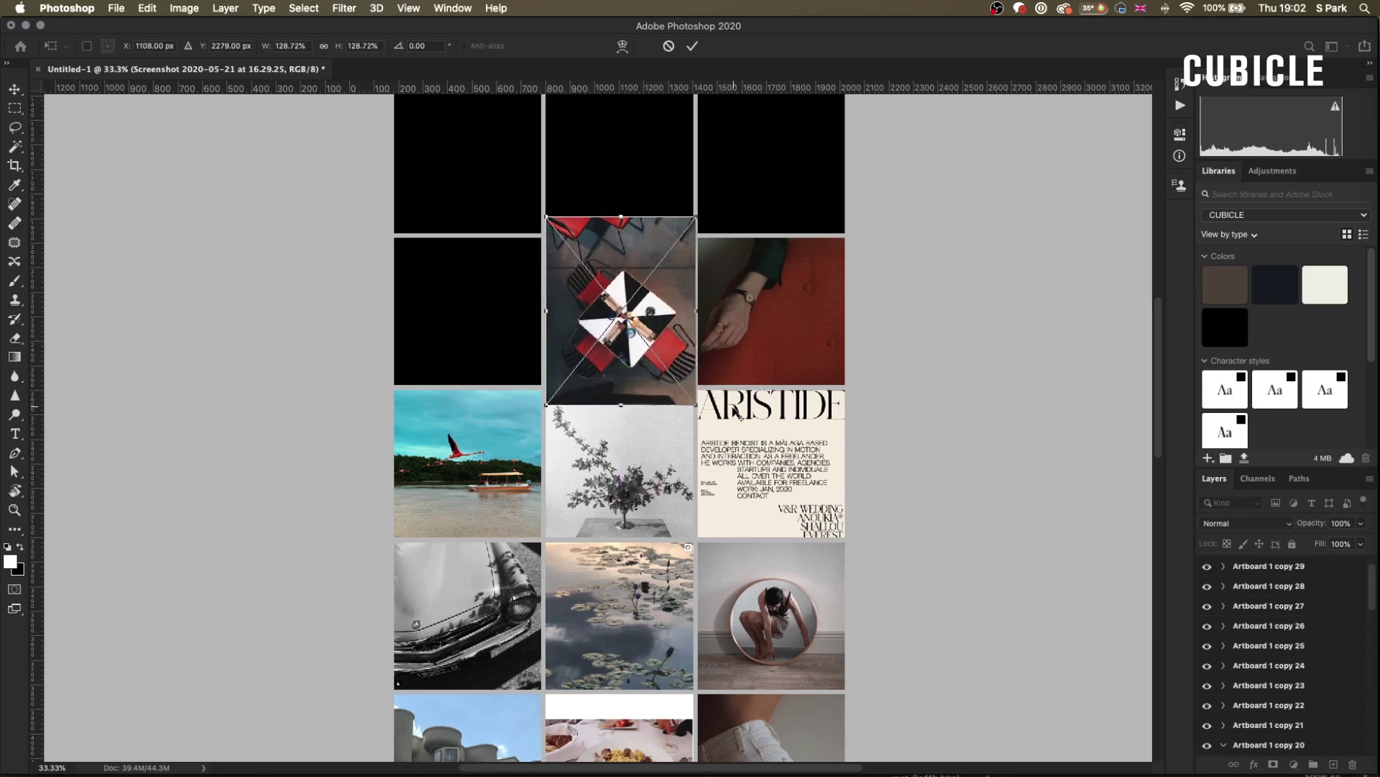
pyautogui.press('Return')
pyautogui.moveTo(651, 341); pyautogui.dragTo(651, 335)
pyautogui.click(963, 563)
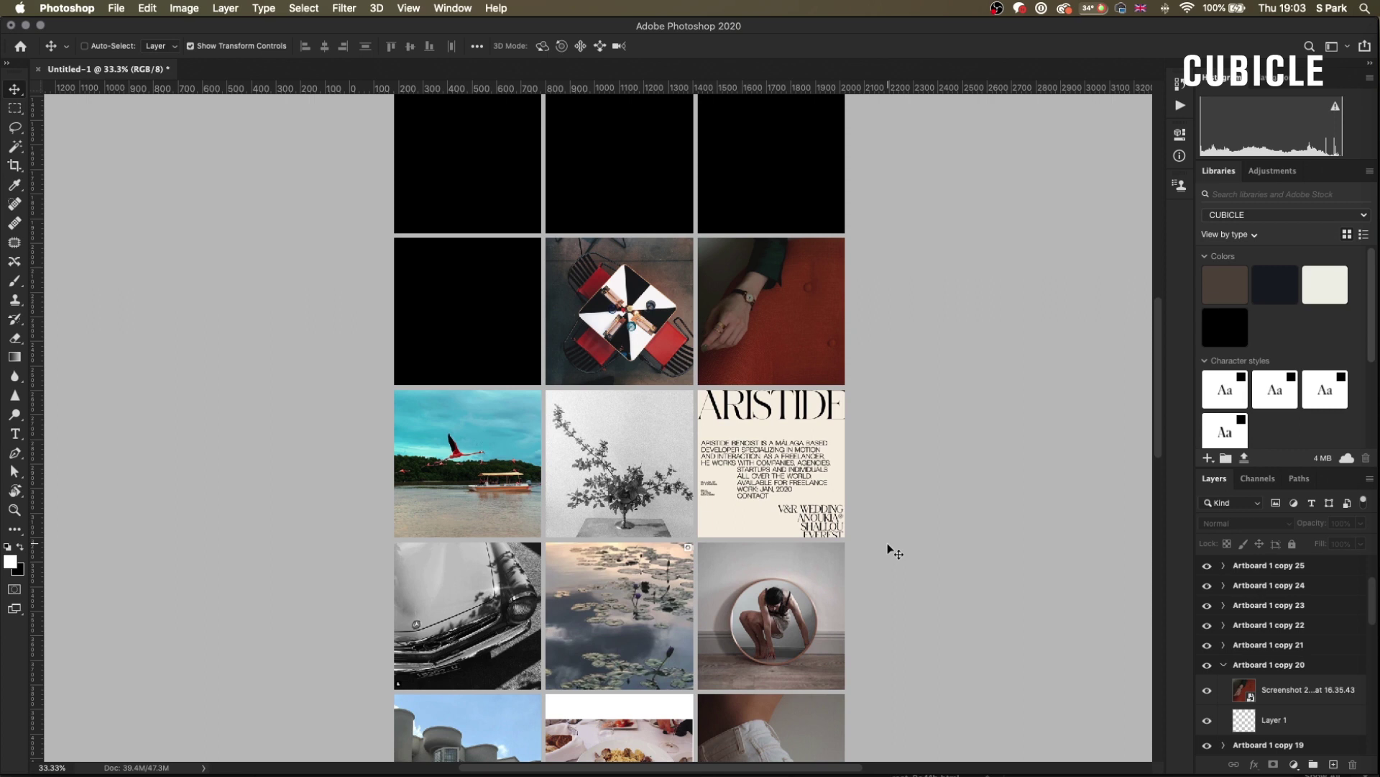
# Step: Preview the photo of the woman in white in Bridge and place it into the artboard left of the table photo, scaled to about 170.7%
pyautogui.click(498, 335)
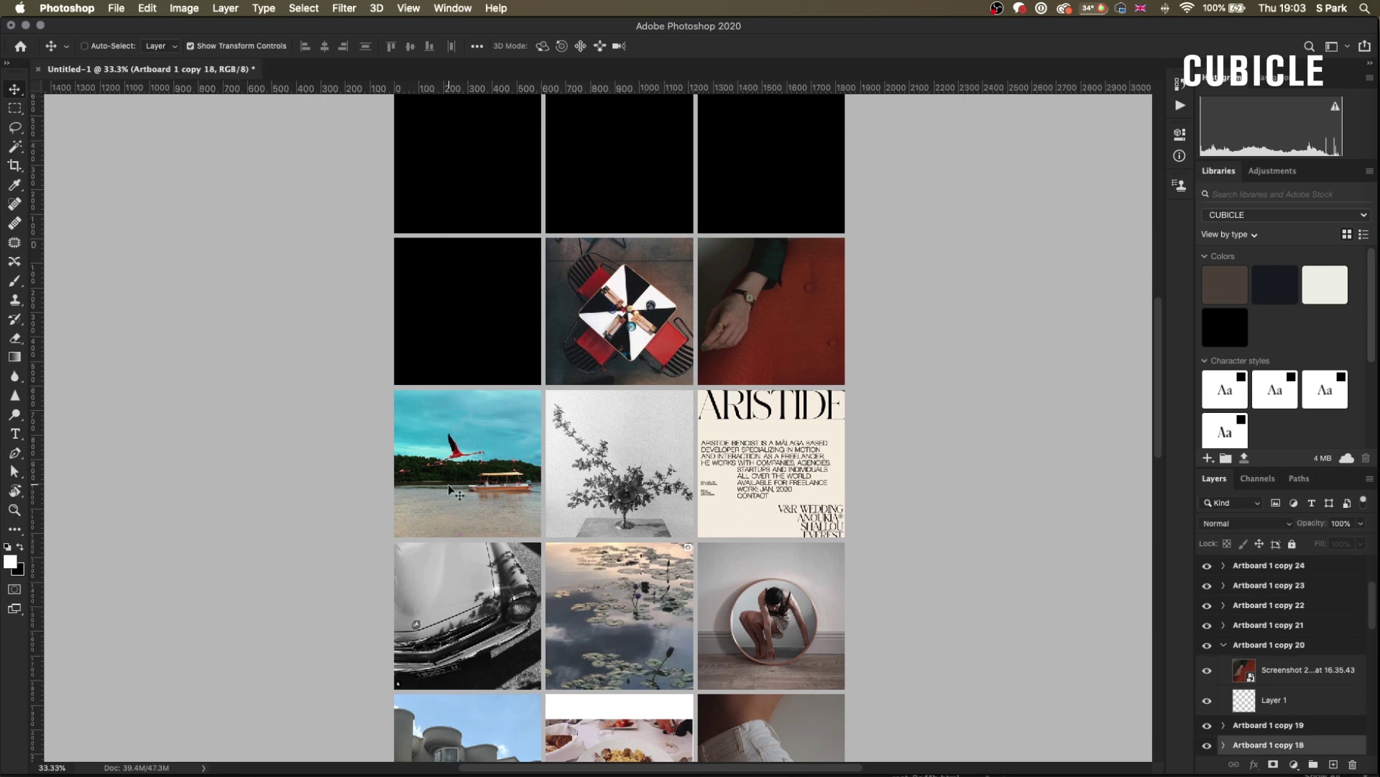
pyautogui.press('super+Tab')
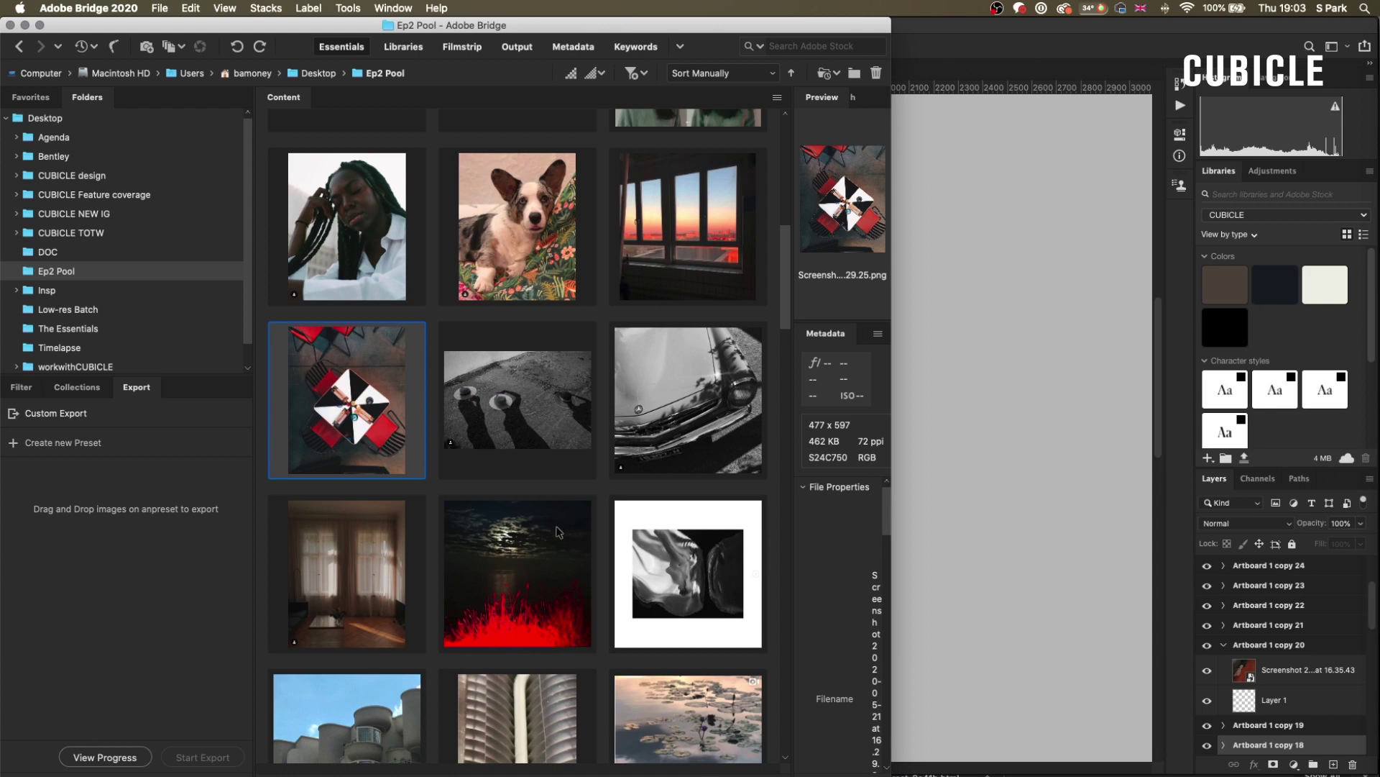
pyautogui.scroll(-6, 579, 537)
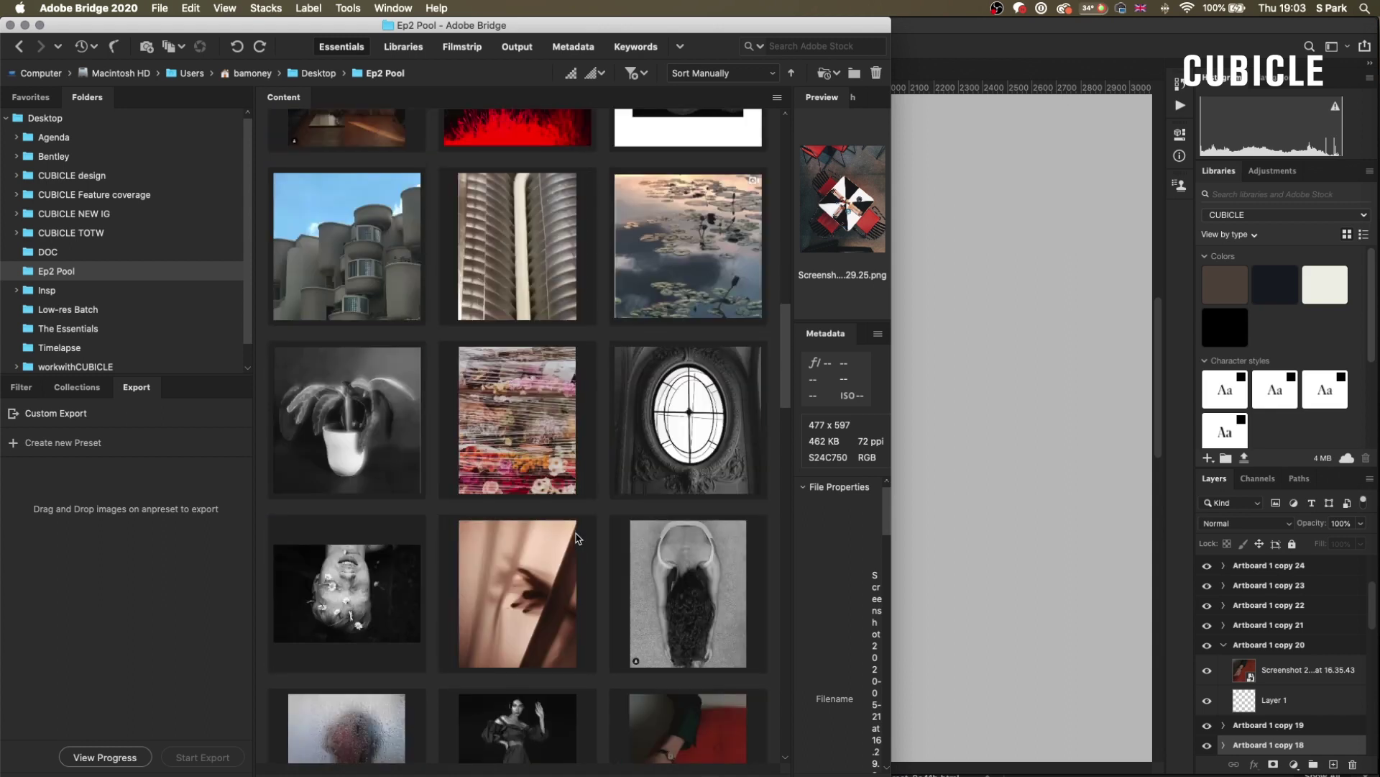
pyautogui.scroll(-2, 588, 580)
pyautogui.scroll(-12, 590, 580)
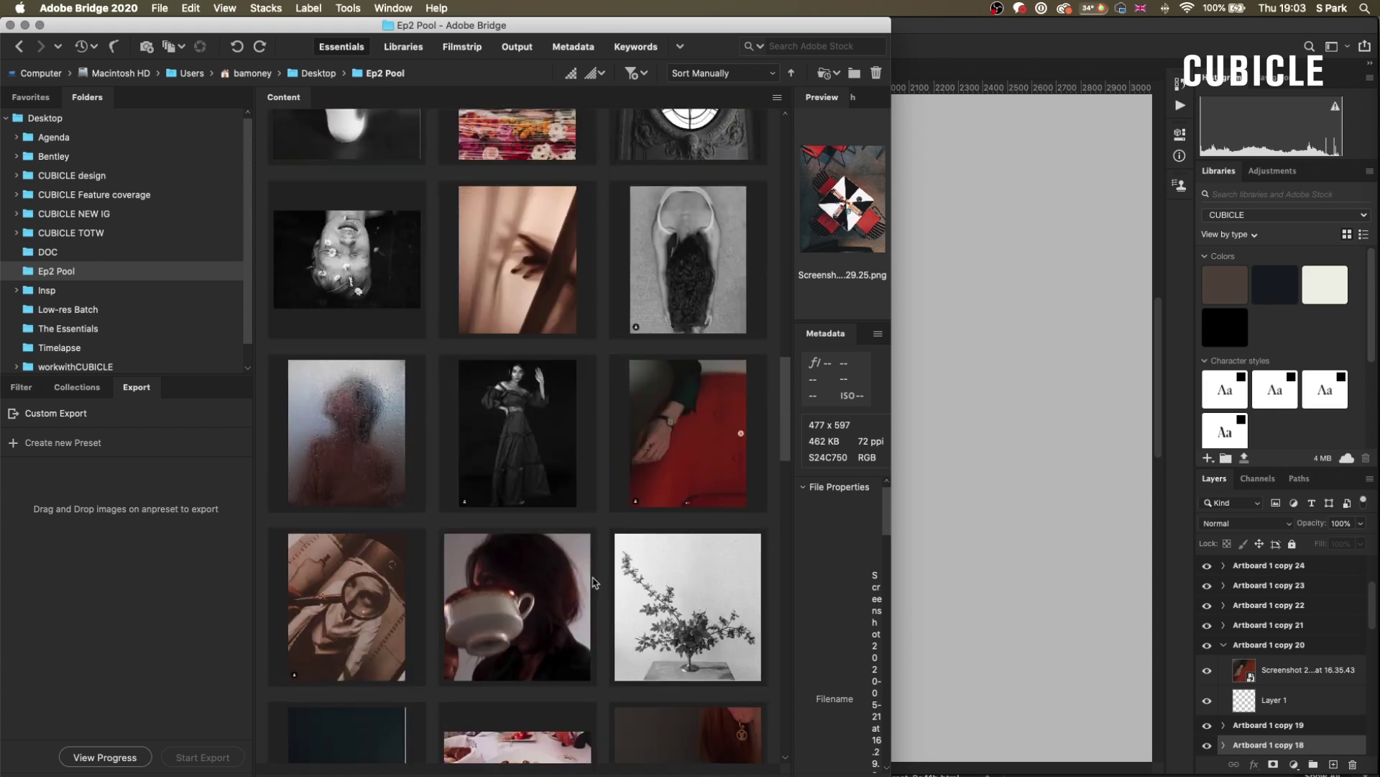
pyautogui.click(401, 475)
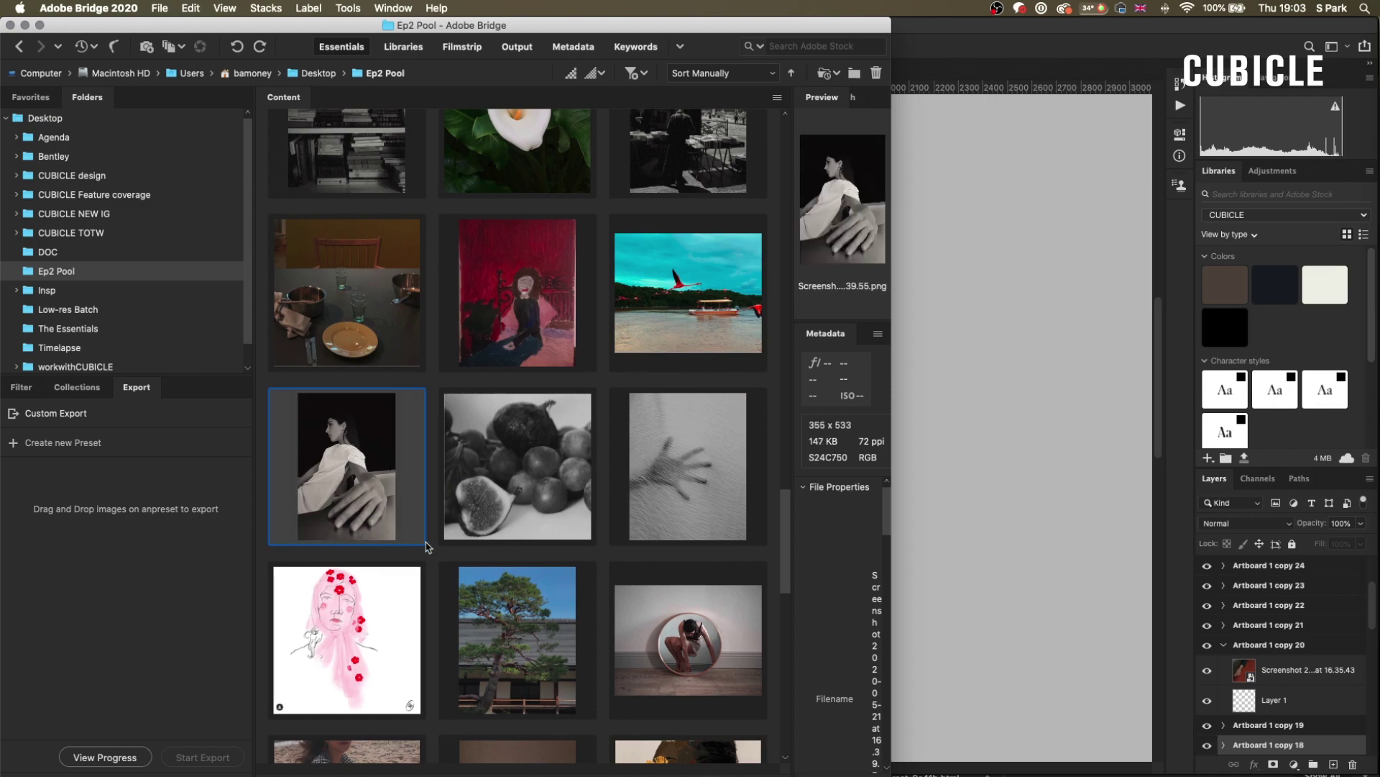
pyautogui.press('space')
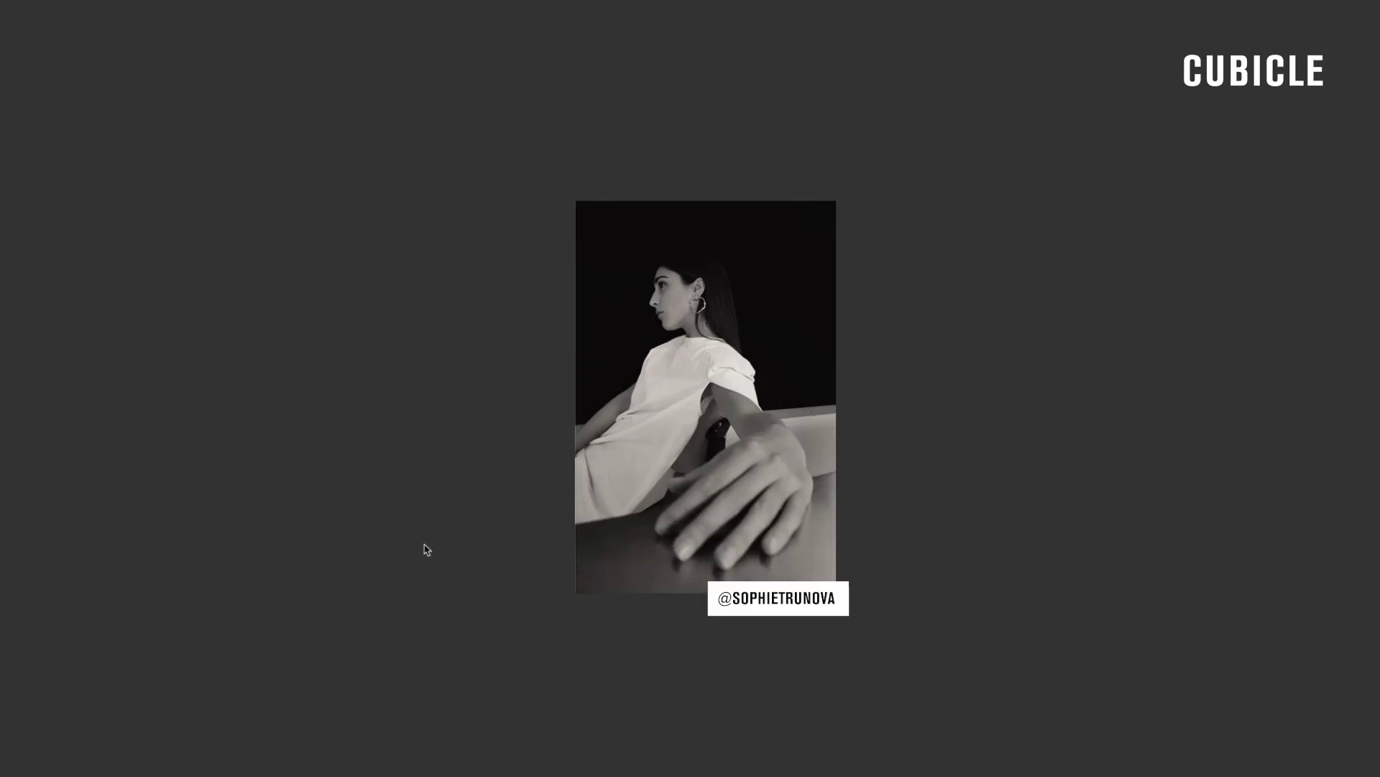
pyautogui.press('space')
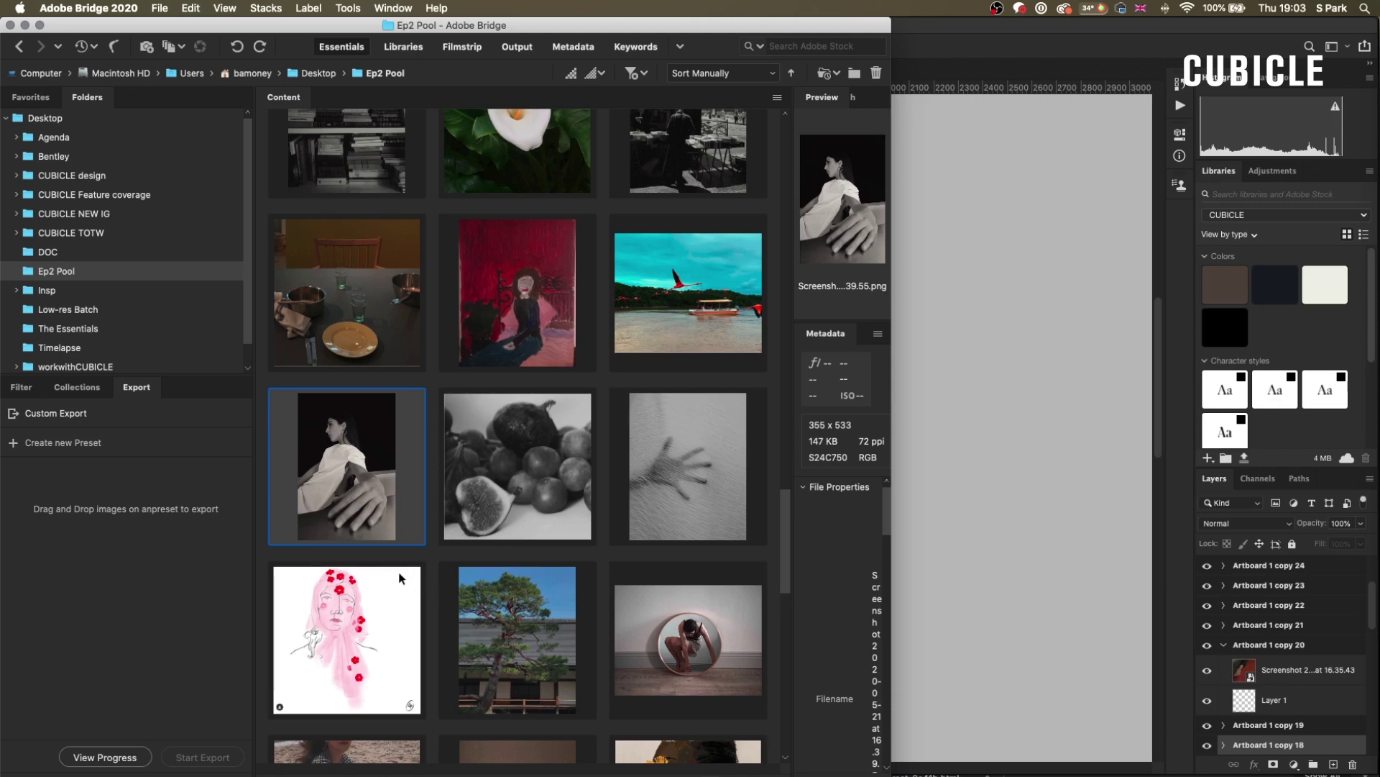
pyautogui.press('space')
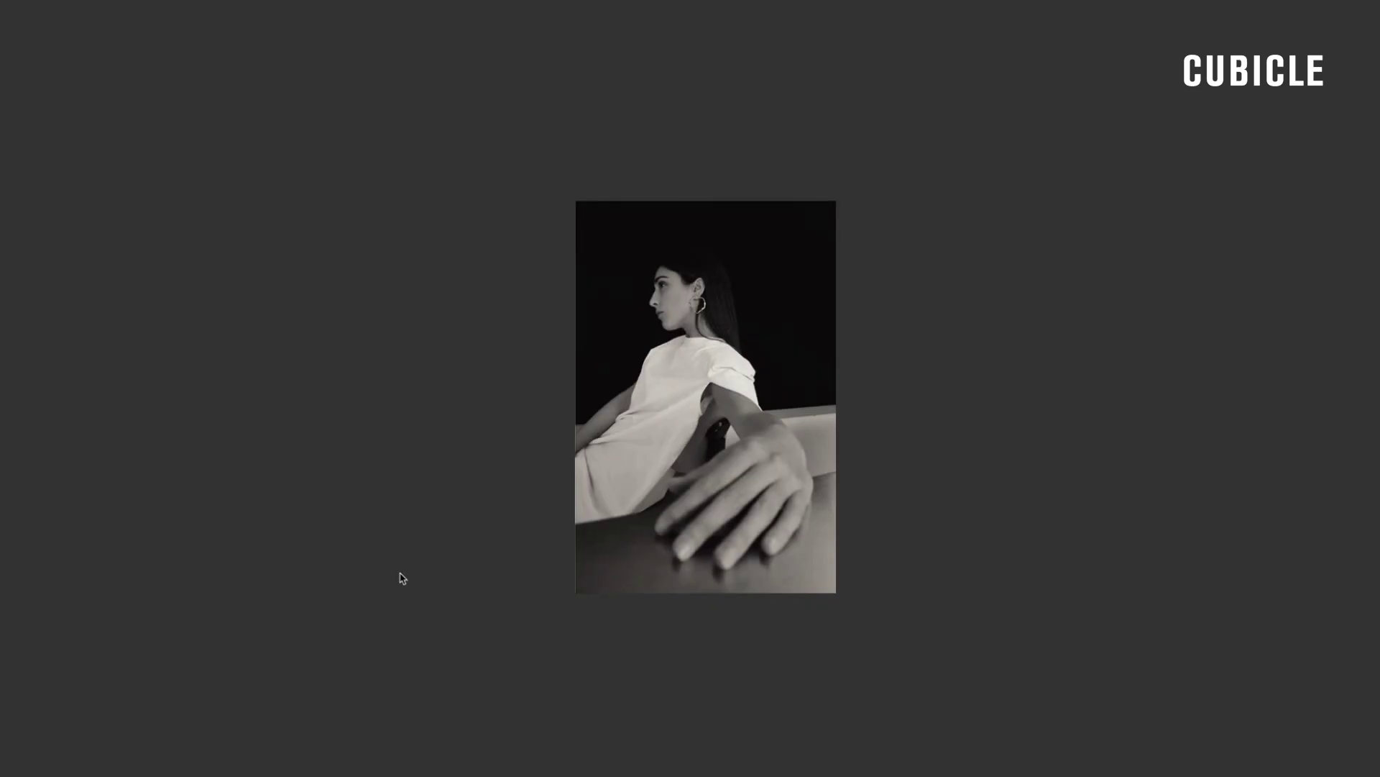
pyautogui.press('space')
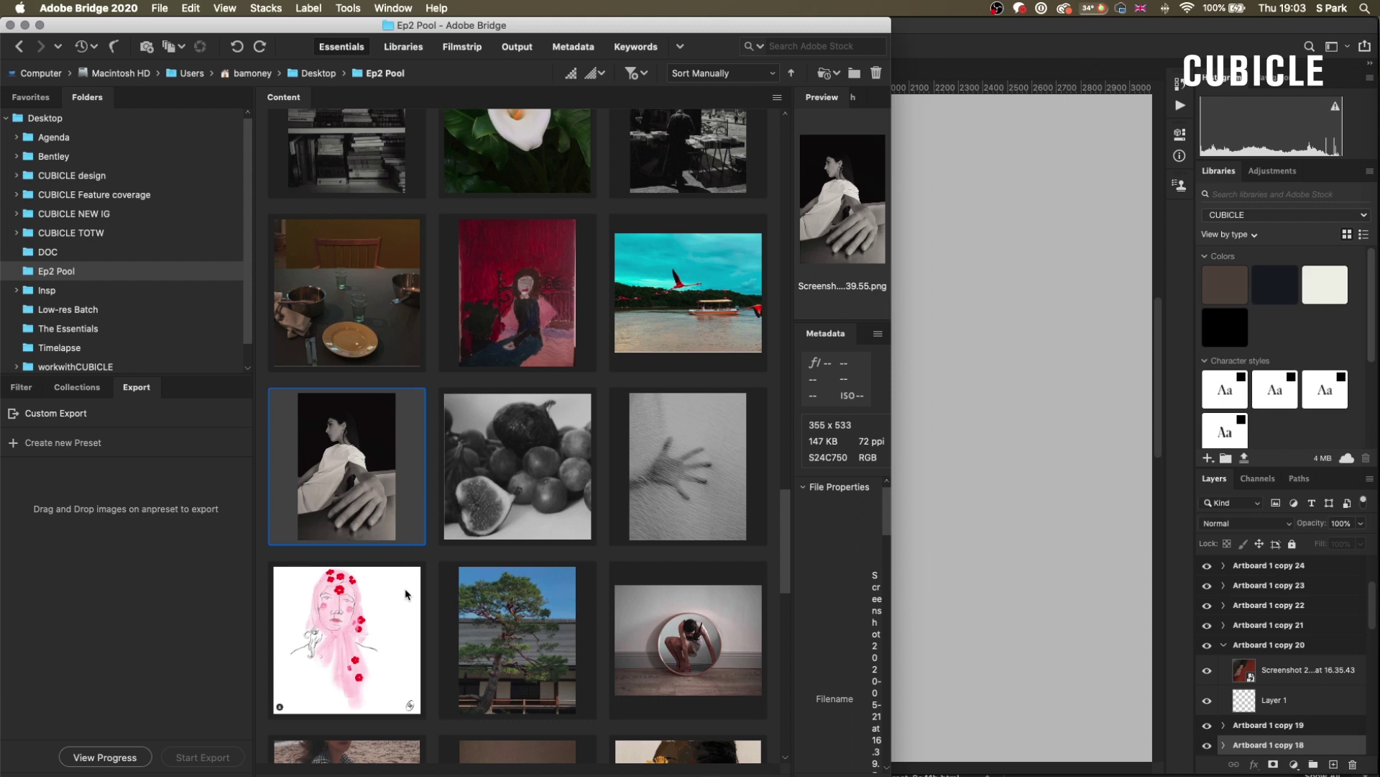
pyautogui.moveTo(344, 487); pyautogui.dragTo(861, 603)
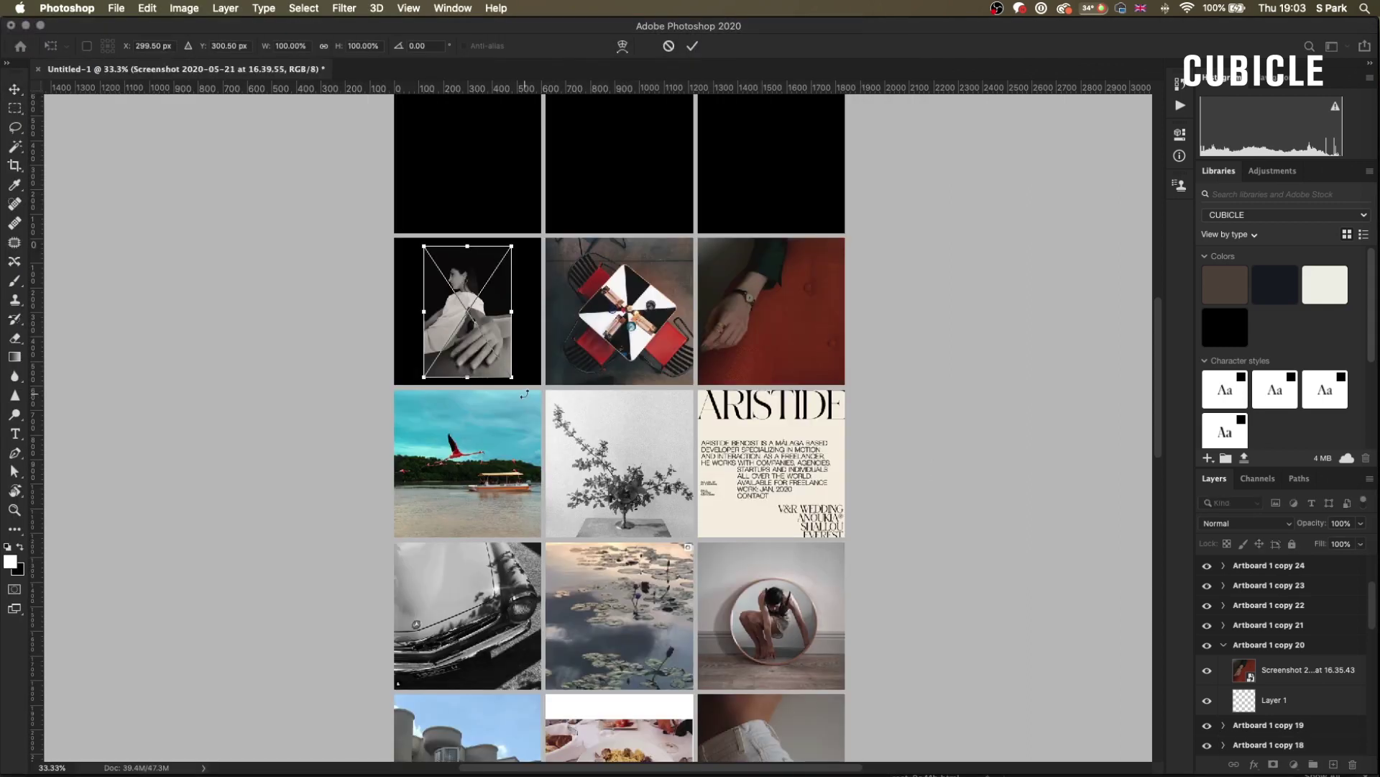
pyautogui.moveTo(514, 379); pyautogui.dragTo(553, 427)
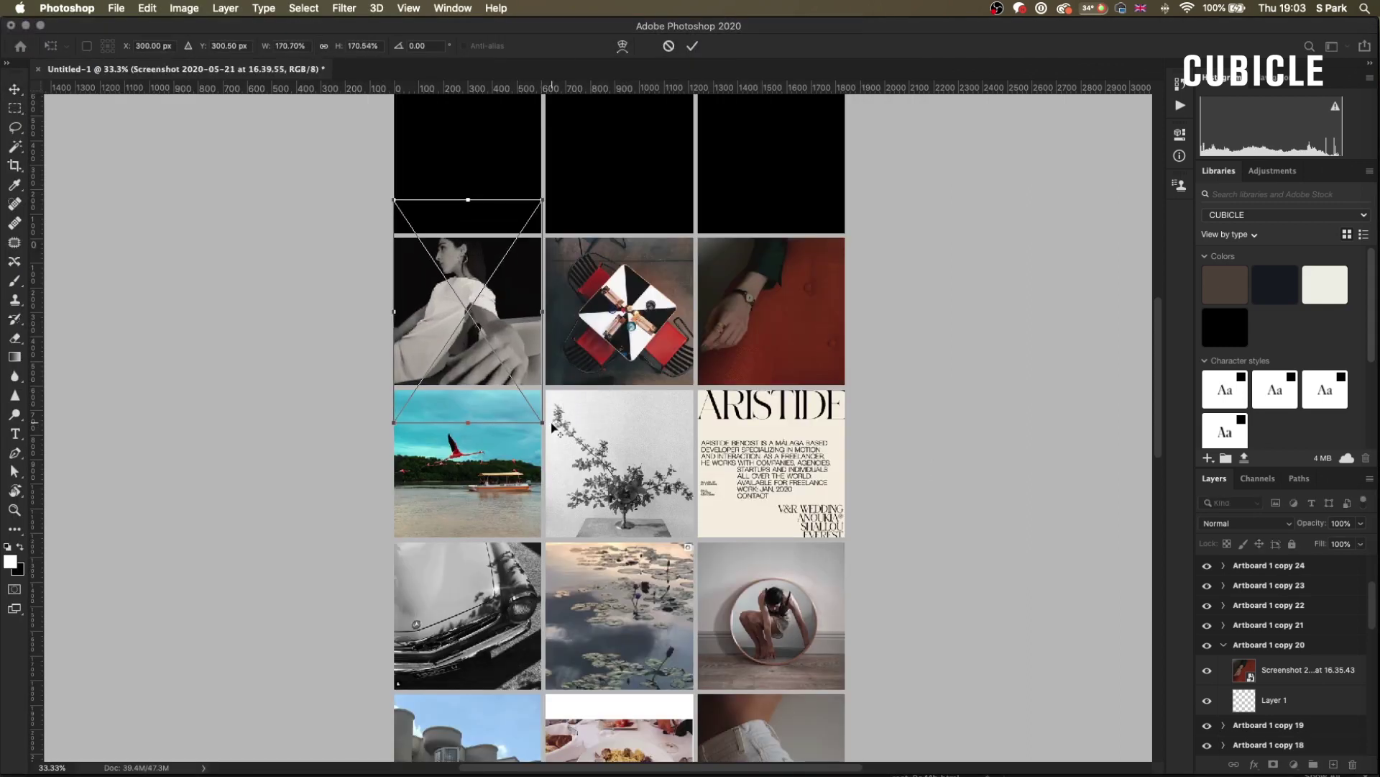
pyautogui.press('Return')
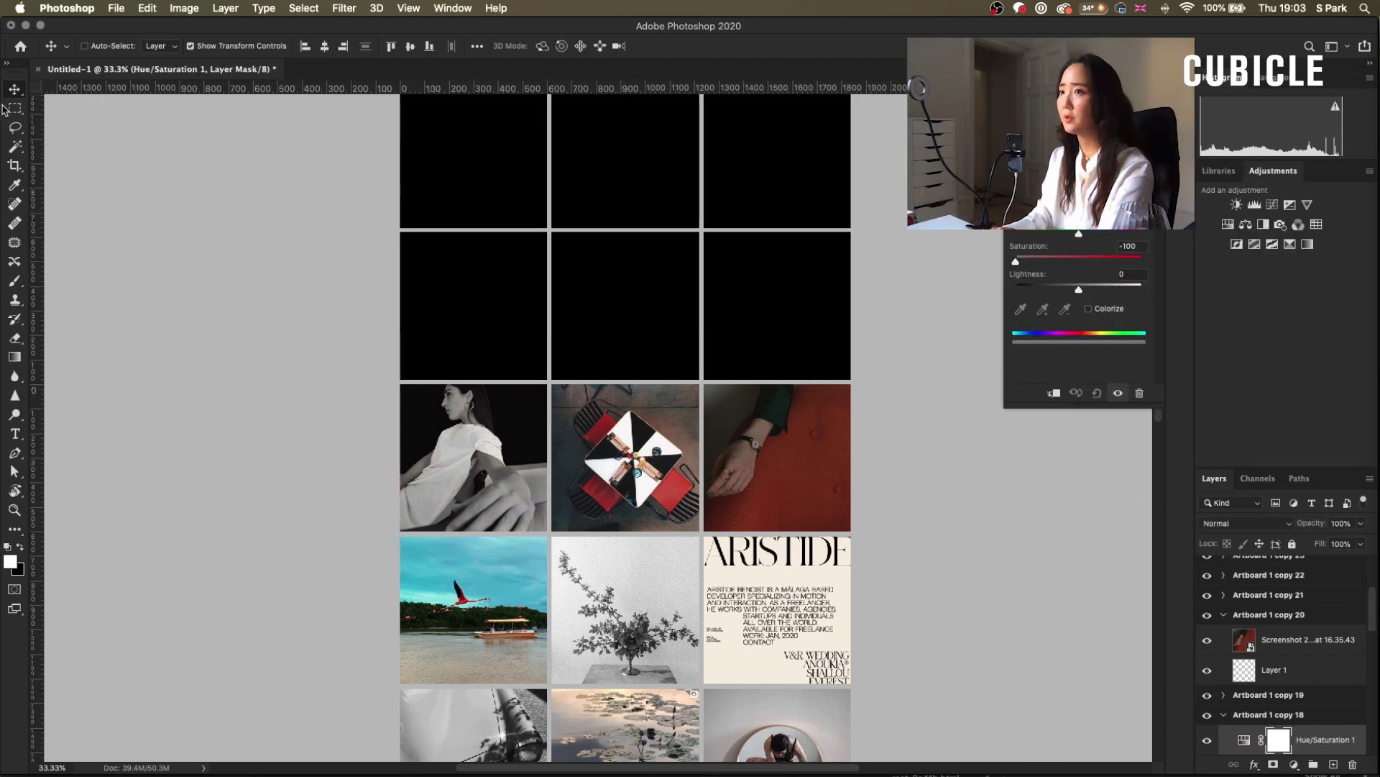
# Step: Flip the woman's photo horizontally within its artboard and select the empty artboard above the red armchair photo
pyautogui.click(15, 108)
pyautogui.scroll(-3, 730, 391)
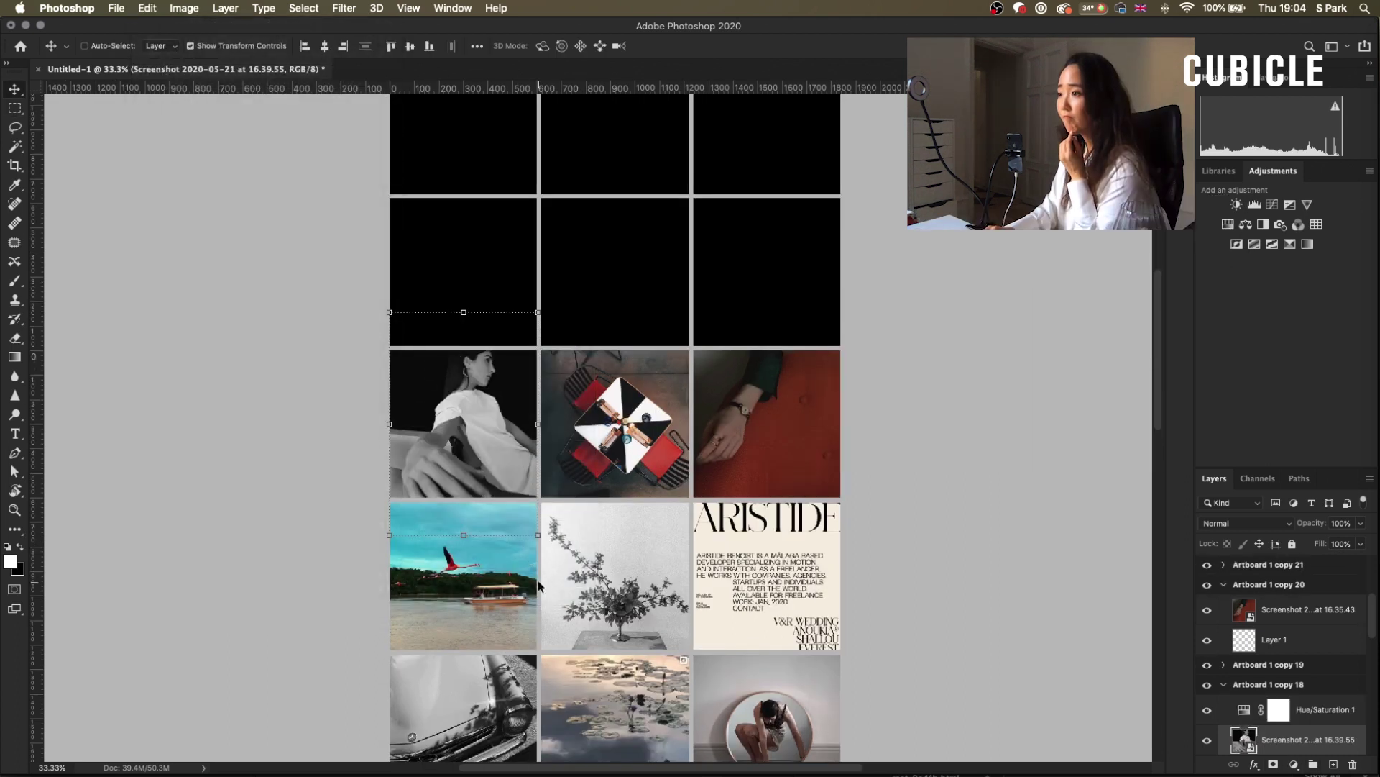
pyautogui.click(15, 108)
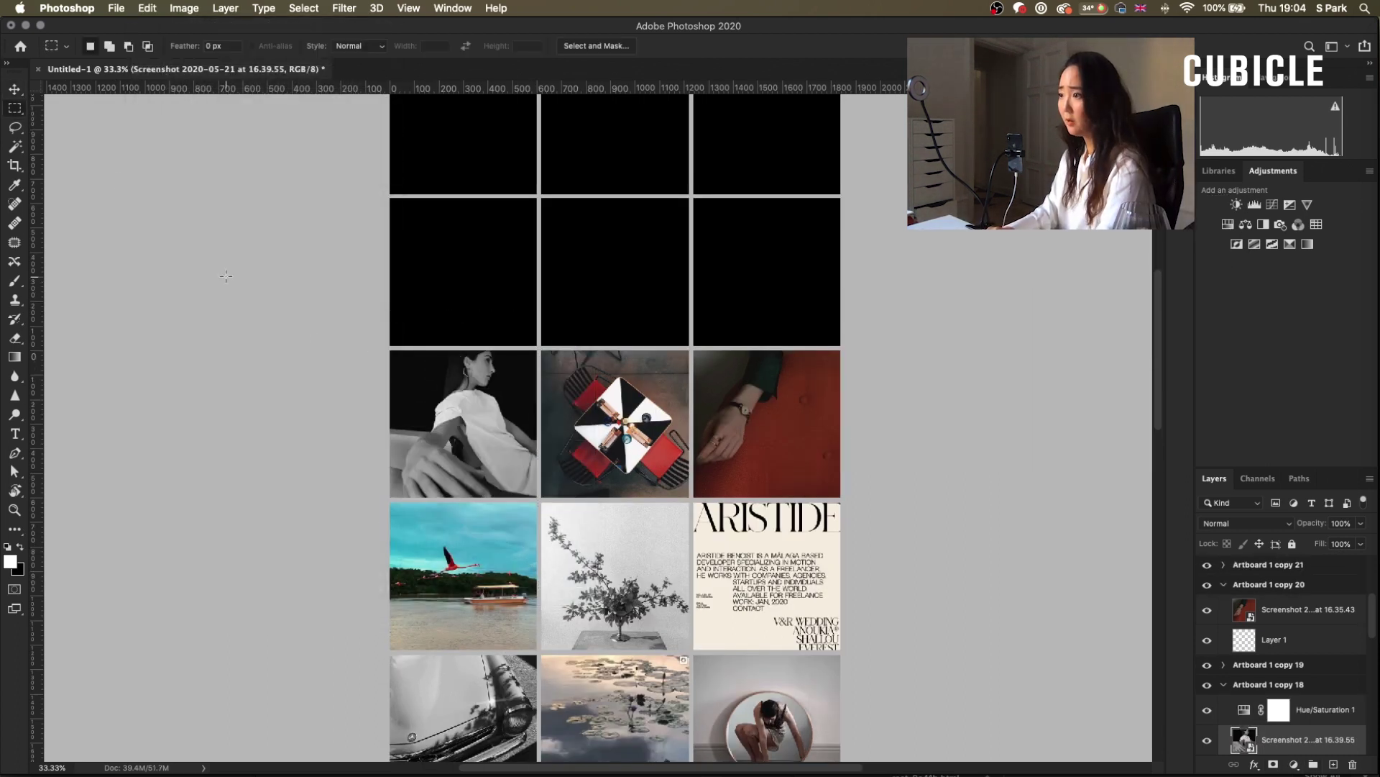
pyautogui.moveTo(868, 359); pyautogui.dragTo(864, 350)
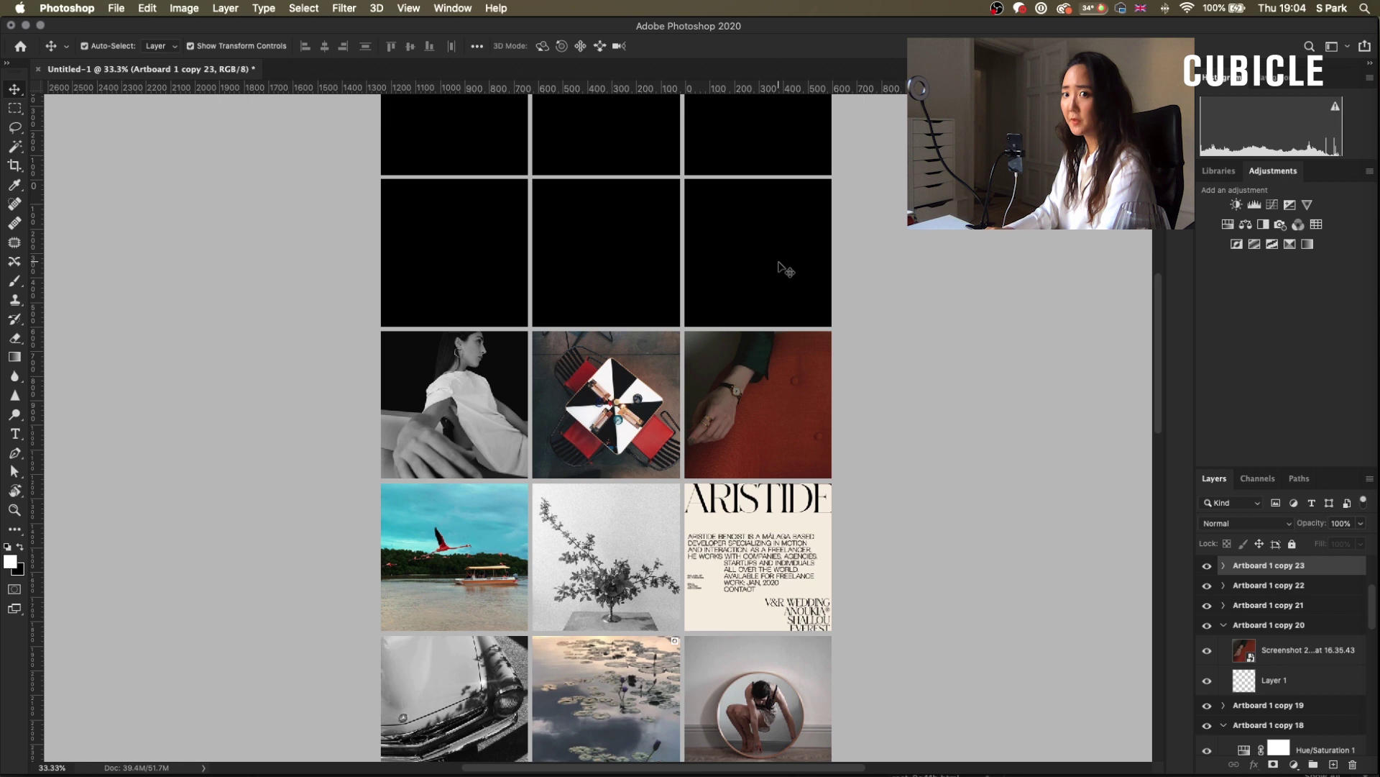
# Step: Place the woman-with-teacup photo above the red armchair photo, and the wrapped-flowers photo from Bridge into the artboard left of it, scaled to about 128.5%
pyautogui.press('Return')
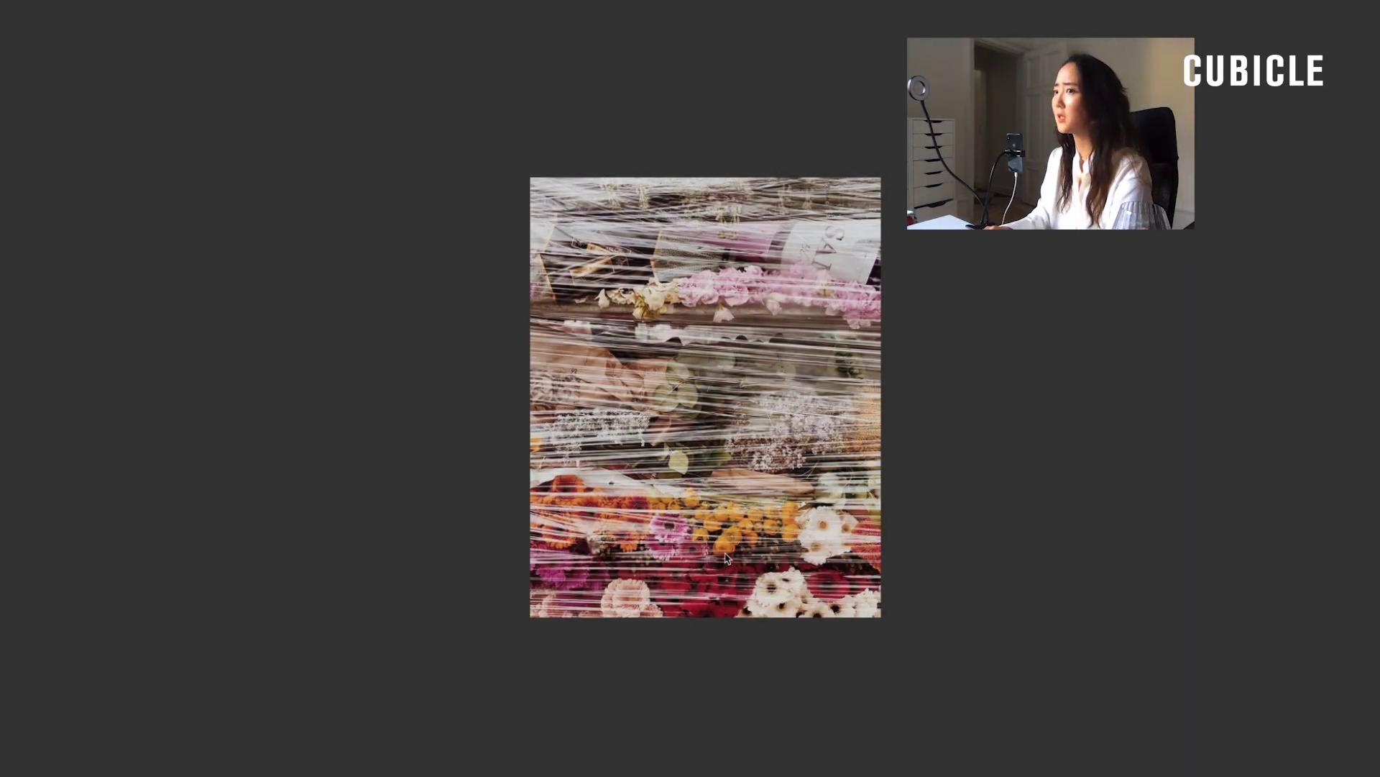
pyautogui.press('space')
pyautogui.press('super+Tab')
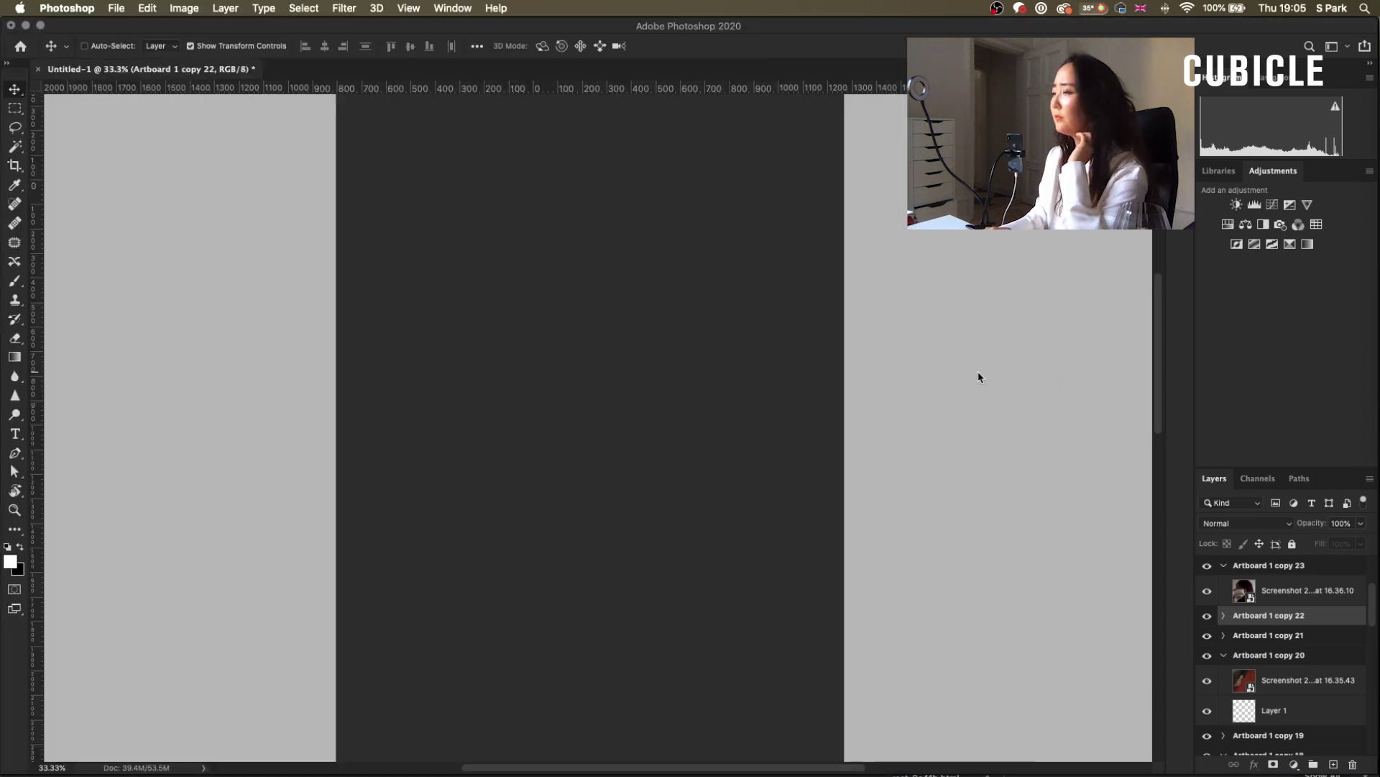
pyautogui.moveTo(666, 331); pyautogui.dragTo(694, 362)
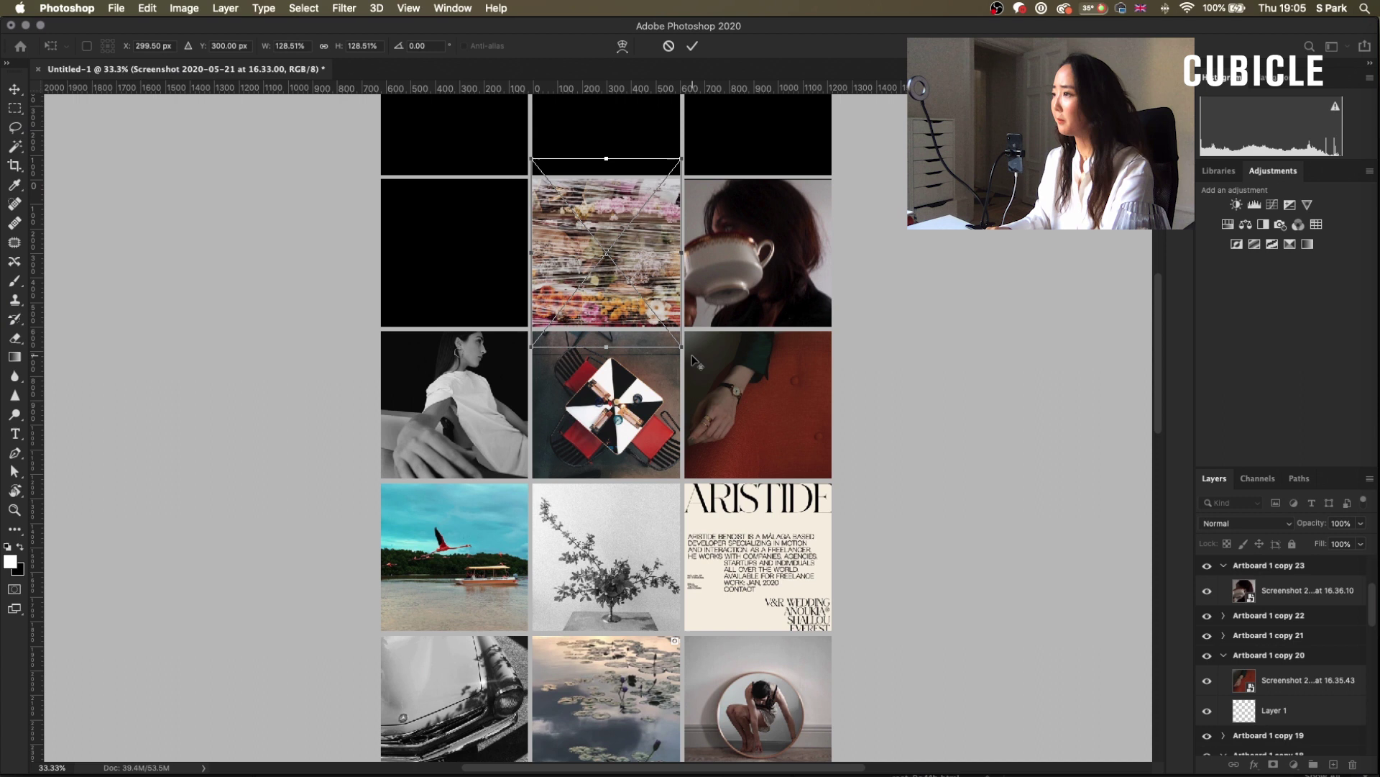
pyautogui.press('Return')
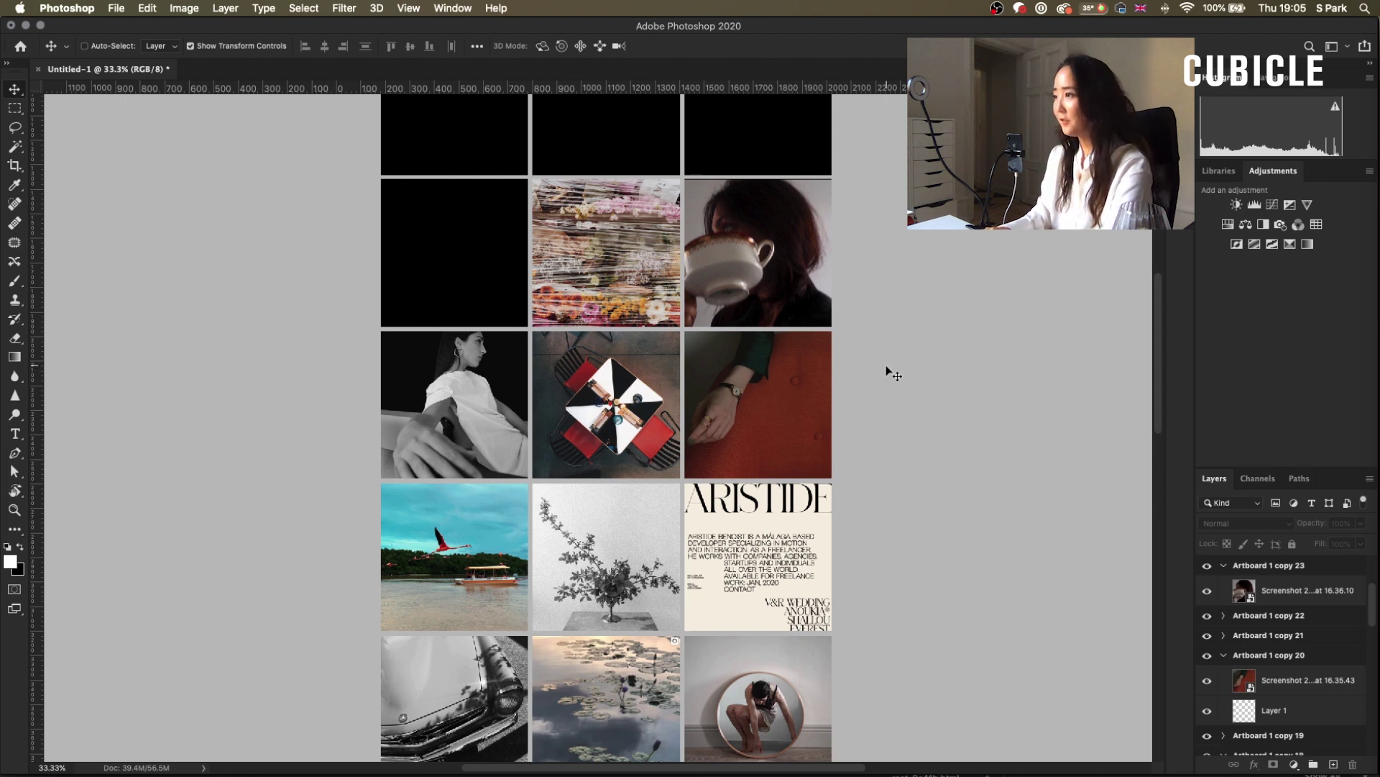
# Step: Preview the photo of the dog in the car in Bridge and place it into the artboard left of the flowers, scaled to 125%
pyautogui.keyDown('super'); pyautogui.click(468, 288); pyautogui.keyUp('super')
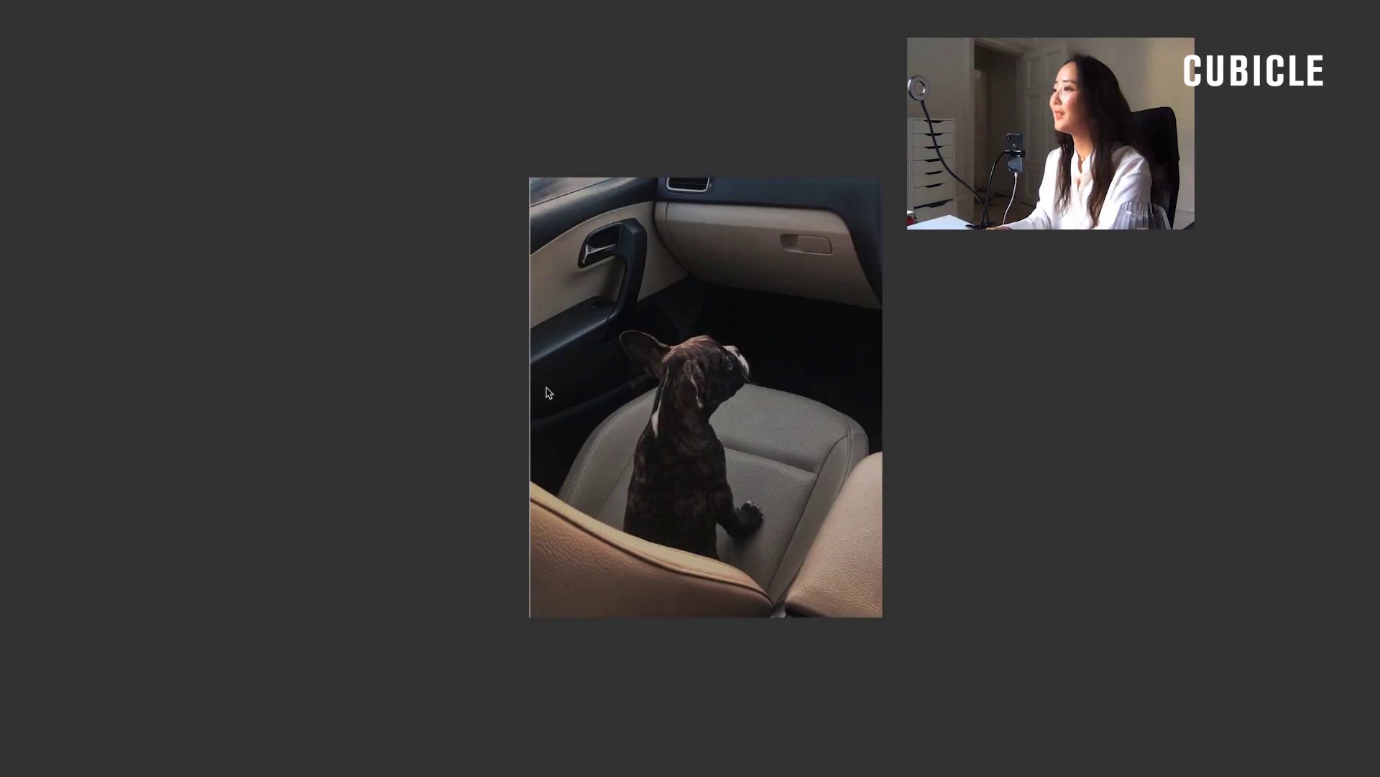
pyautogui.press('space')
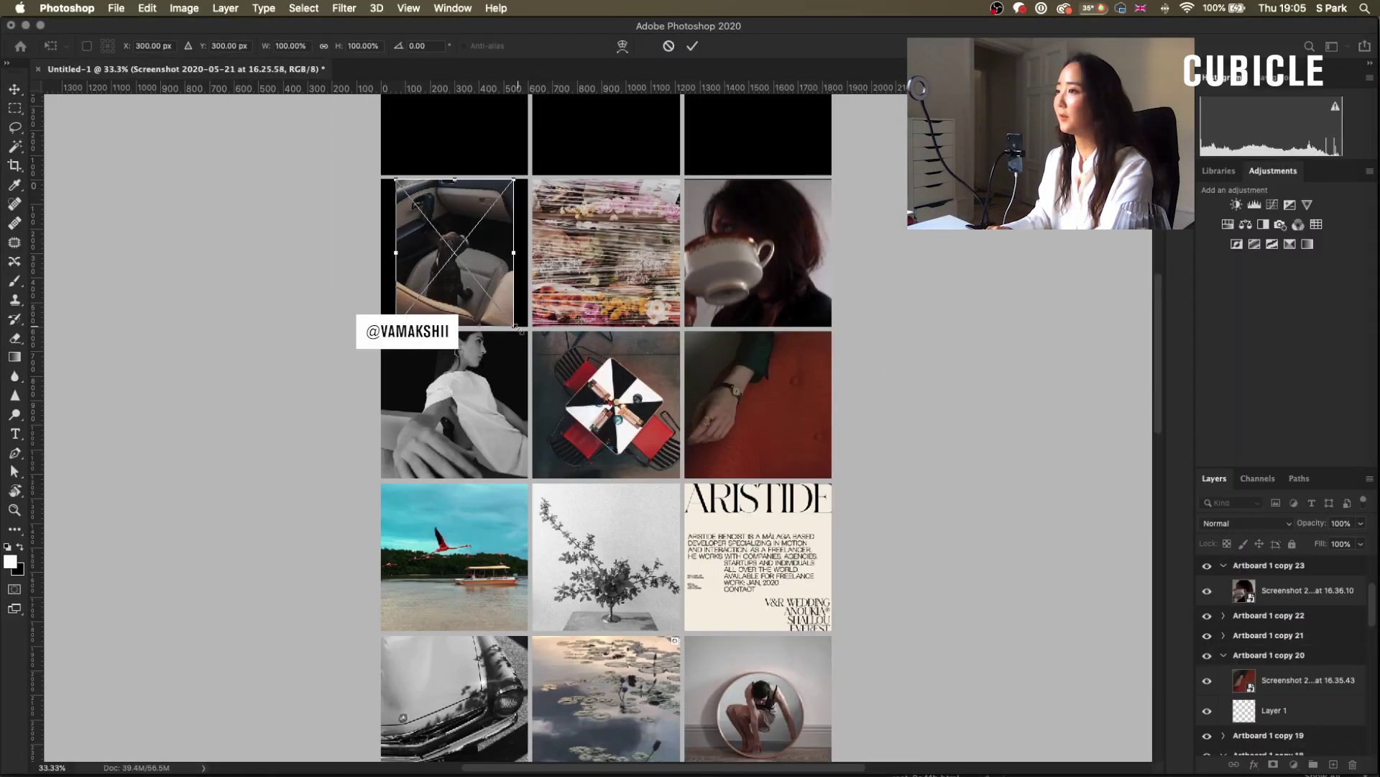
pyautogui.moveTo(513, 326); pyautogui.dragTo(529, 347)
pyautogui.press('Return')
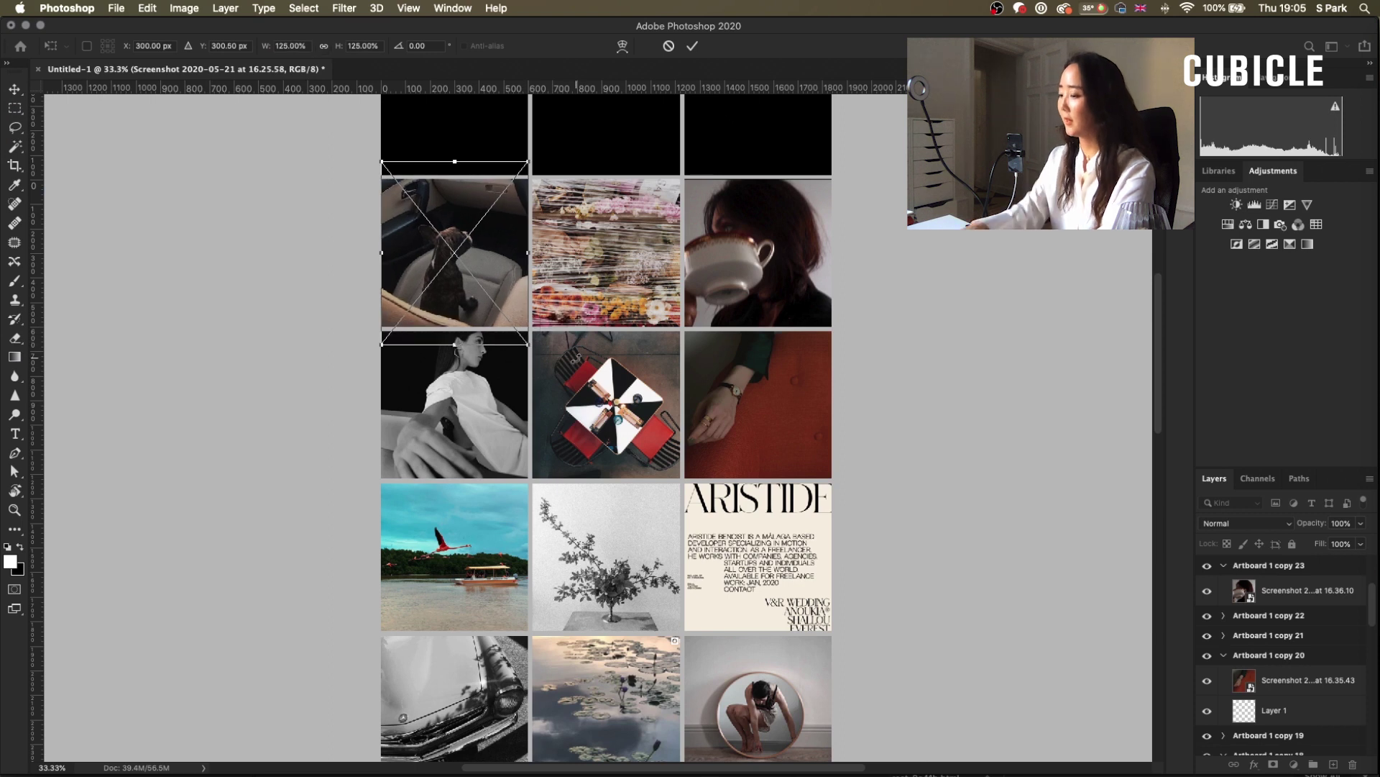
# Step: Preview the coffee cup on the tablecloth photo in Bridge and place it into the empty artboard above the wrapped-flowers photo
pyautogui.moveTo(887, 251); pyautogui.dragTo(878, 434)
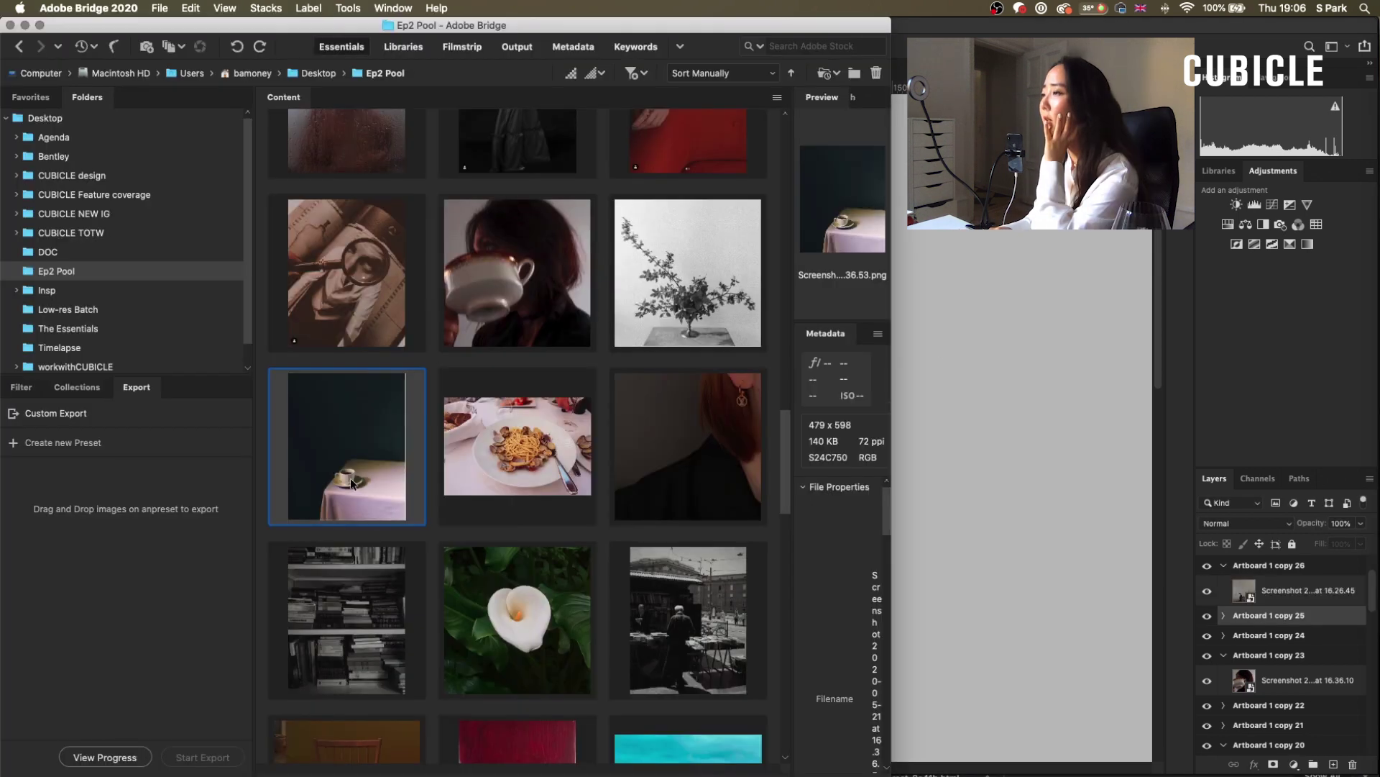
pyautogui.press('space')
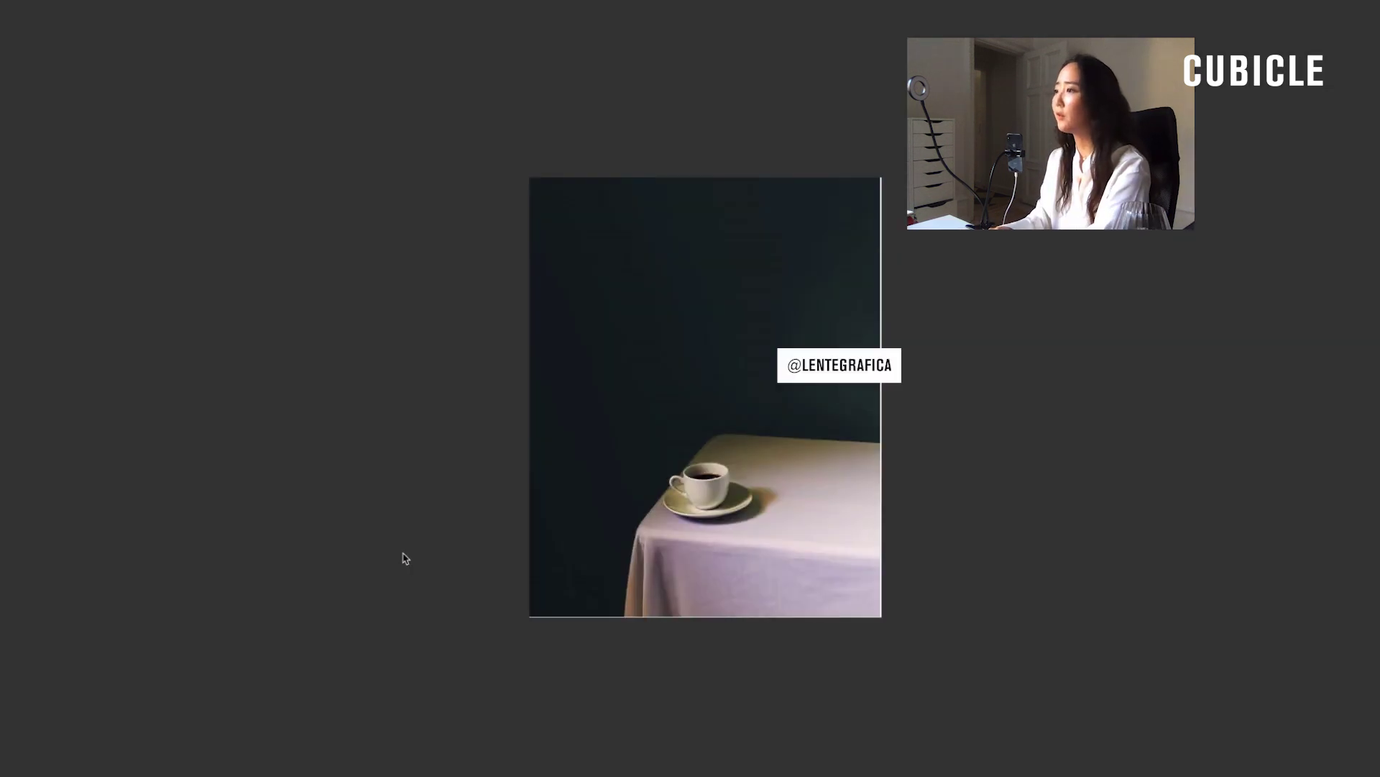
pyautogui.press('space')
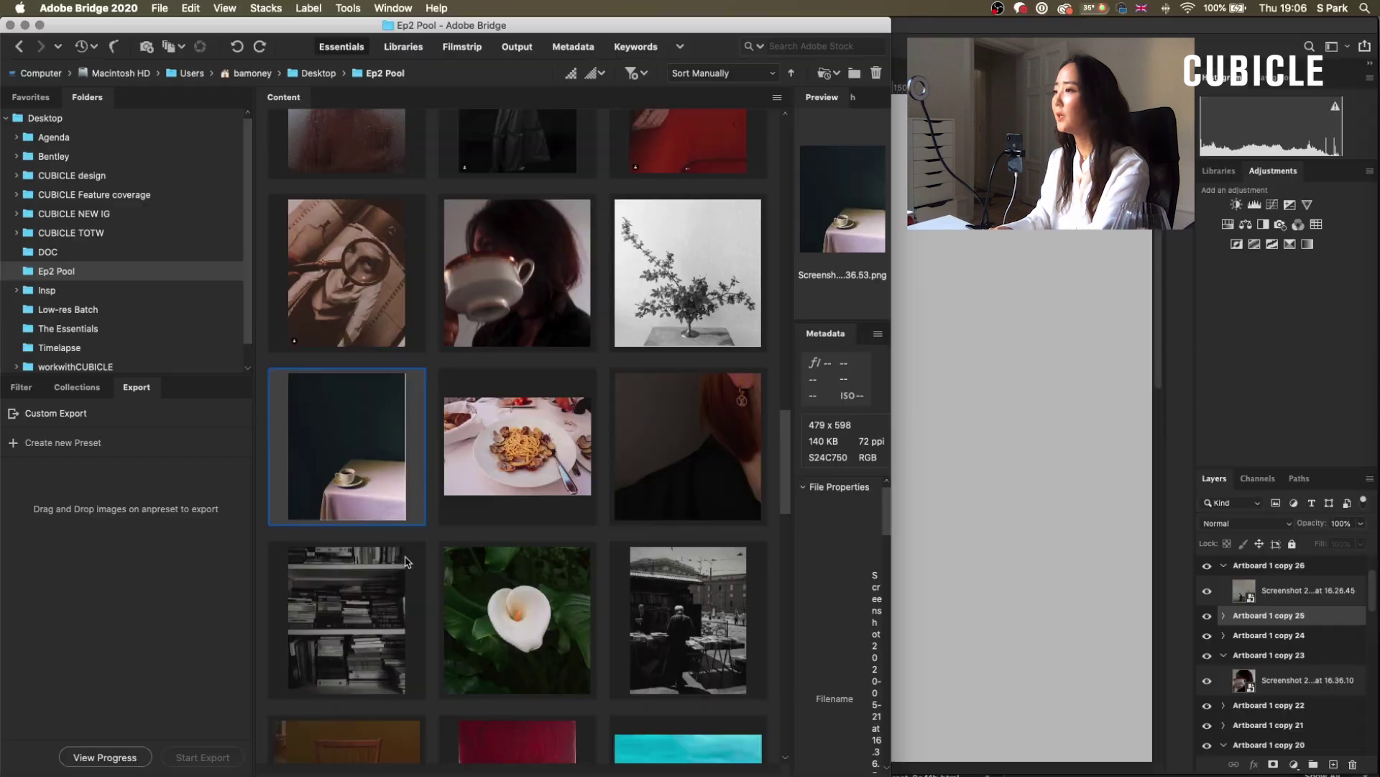
pyautogui.moveTo(347, 483); pyautogui.dragTo(896, 367)
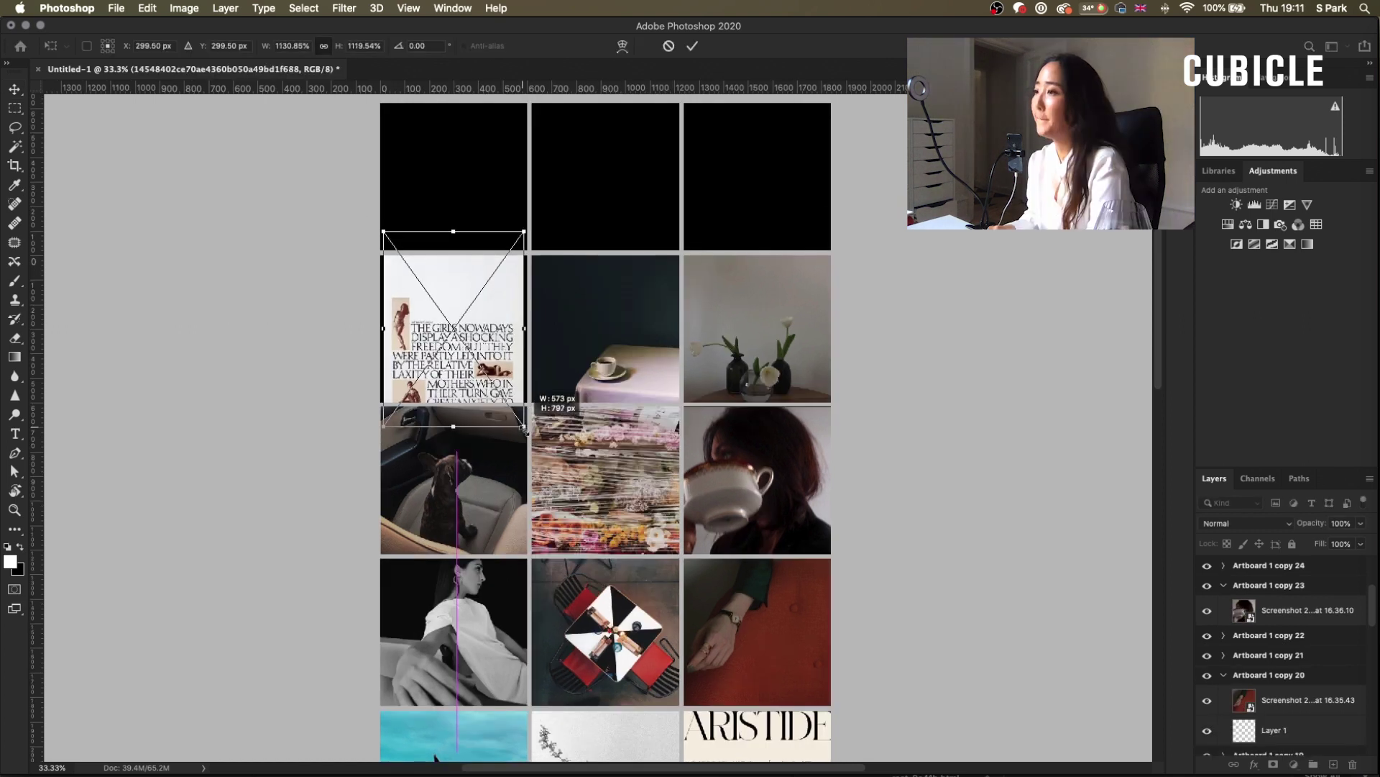
# Step: Position the typographic poster in the artboard above the dog at Y 192 px, and enlarge the crouching figure photo to fill the artboard above the vases
pyautogui.moveTo(503, 399); pyautogui.dragTo(502, 374)
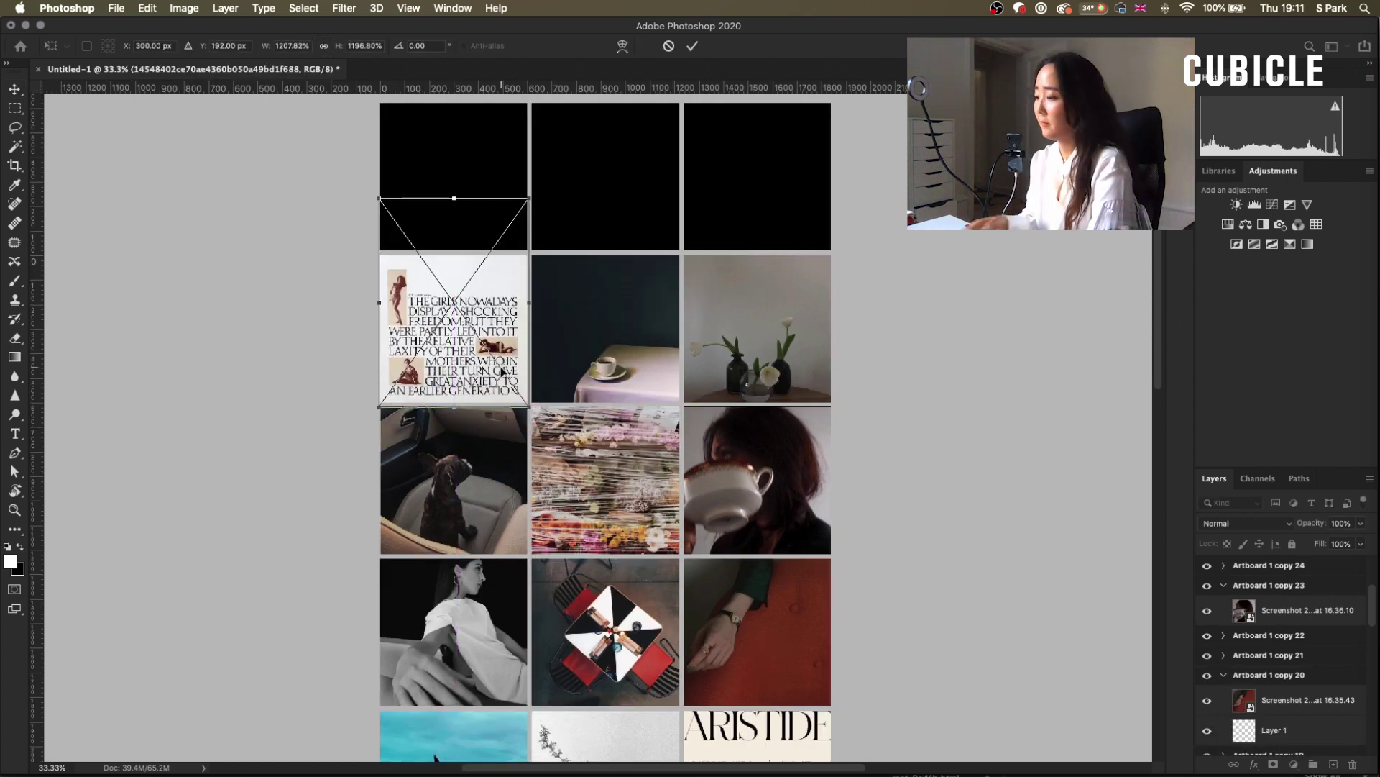
pyautogui.press('Return')
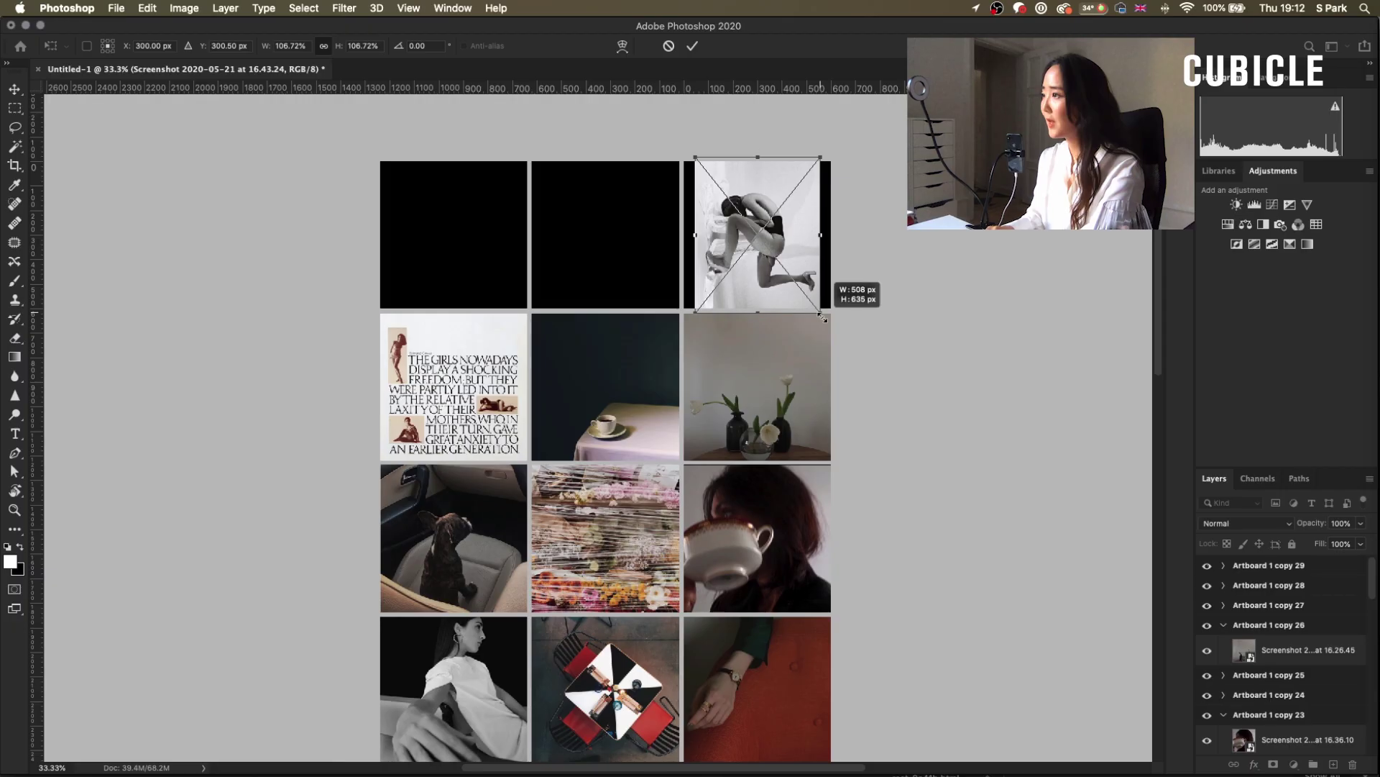
pyautogui.moveTo(819, 318); pyautogui.dragTo(831, 328)
pyautogui.press('Return')
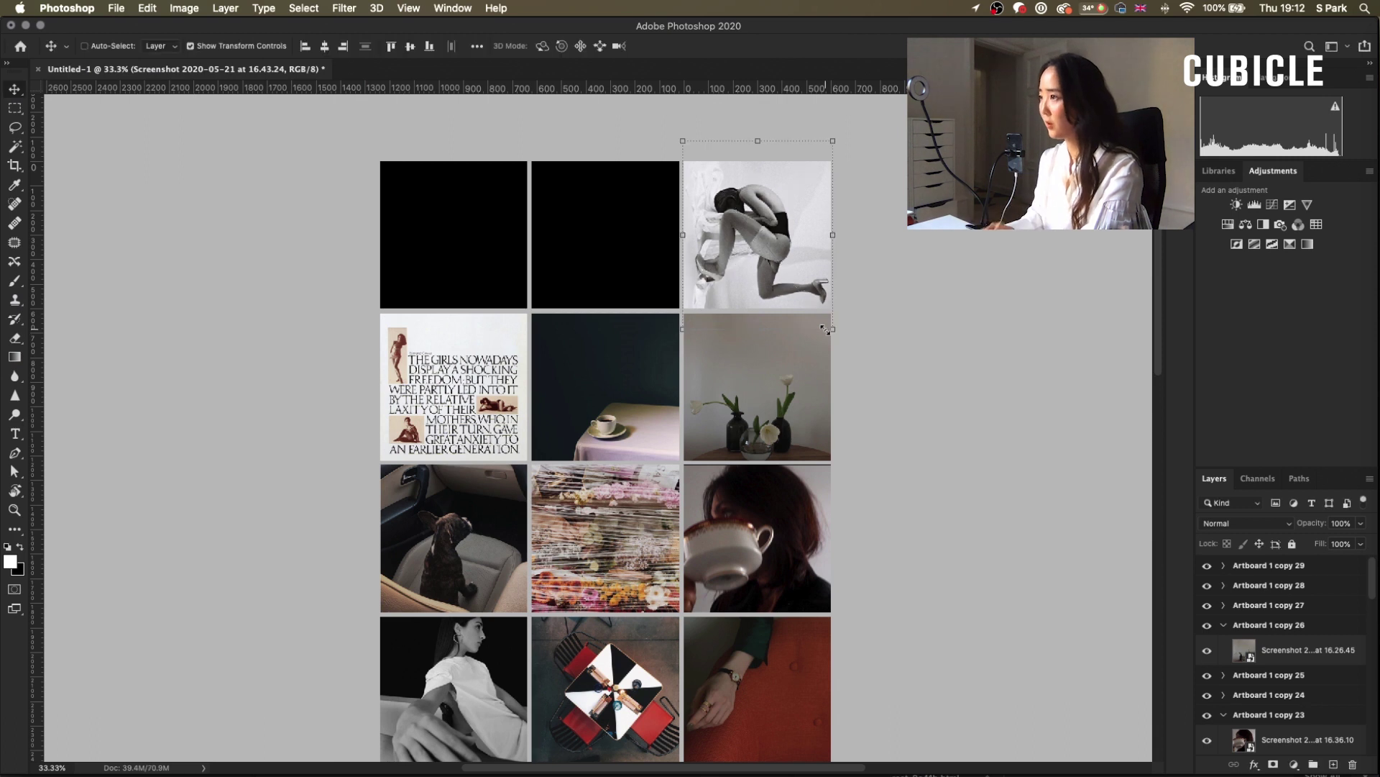
# Step: Browse the Bridge pool and place the illustrated bouquet in the artboard left of the crouching figure, scaled to about 123%
pyautogui.press('super+Tab')
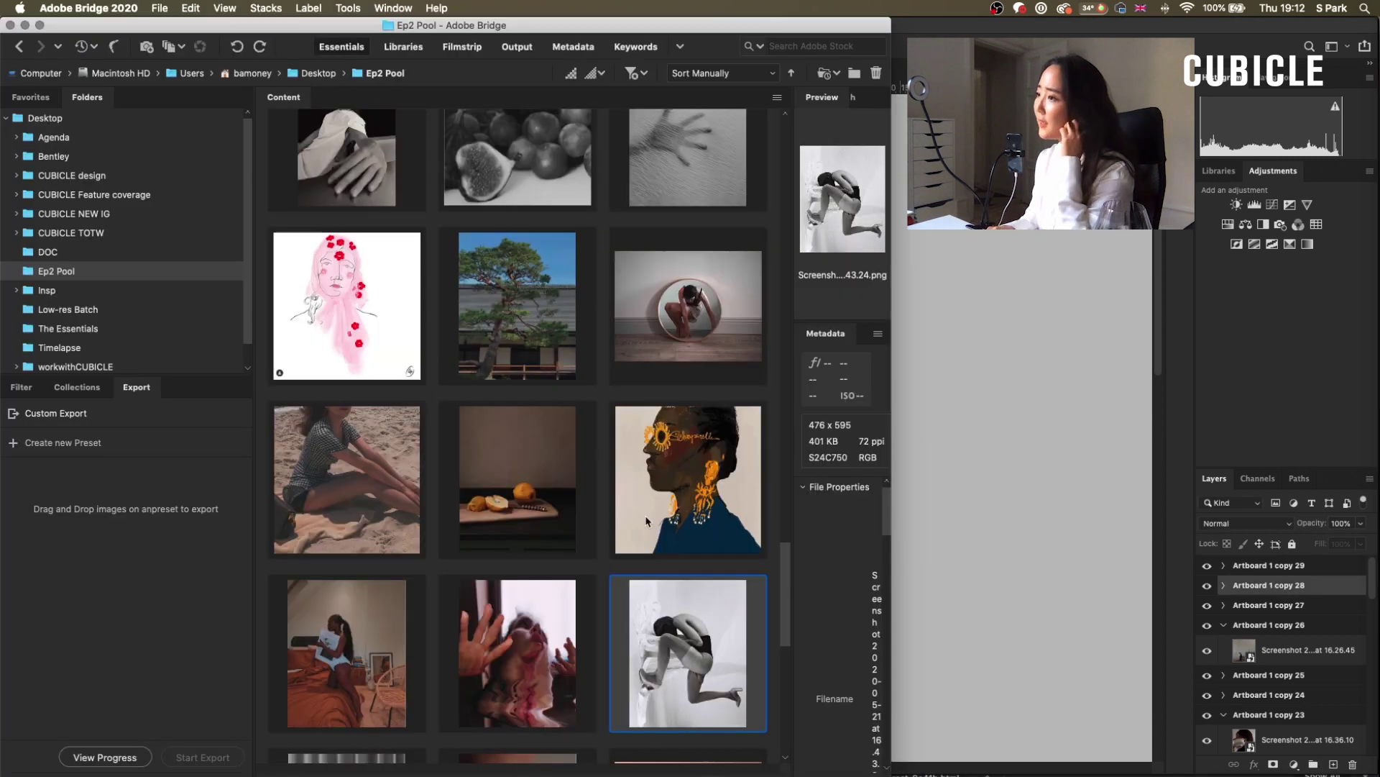
pyautogui.scroll(-3, 730, 648)
pyautogui.moveTo(794, 661); pyautogui.dragTo(785, 551)
pyautogui.scroll(6, 599, 572)
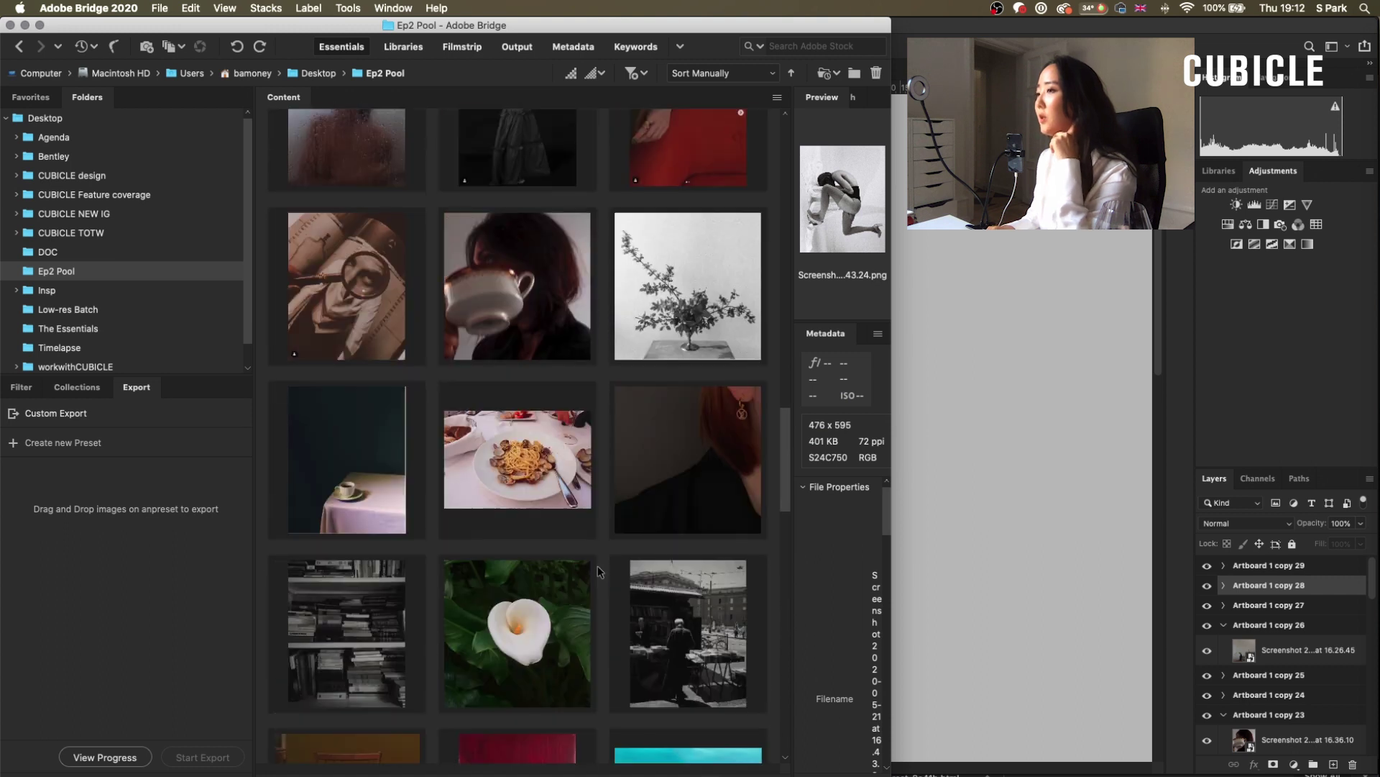
pyautogui.scroll(2, 599, 573)
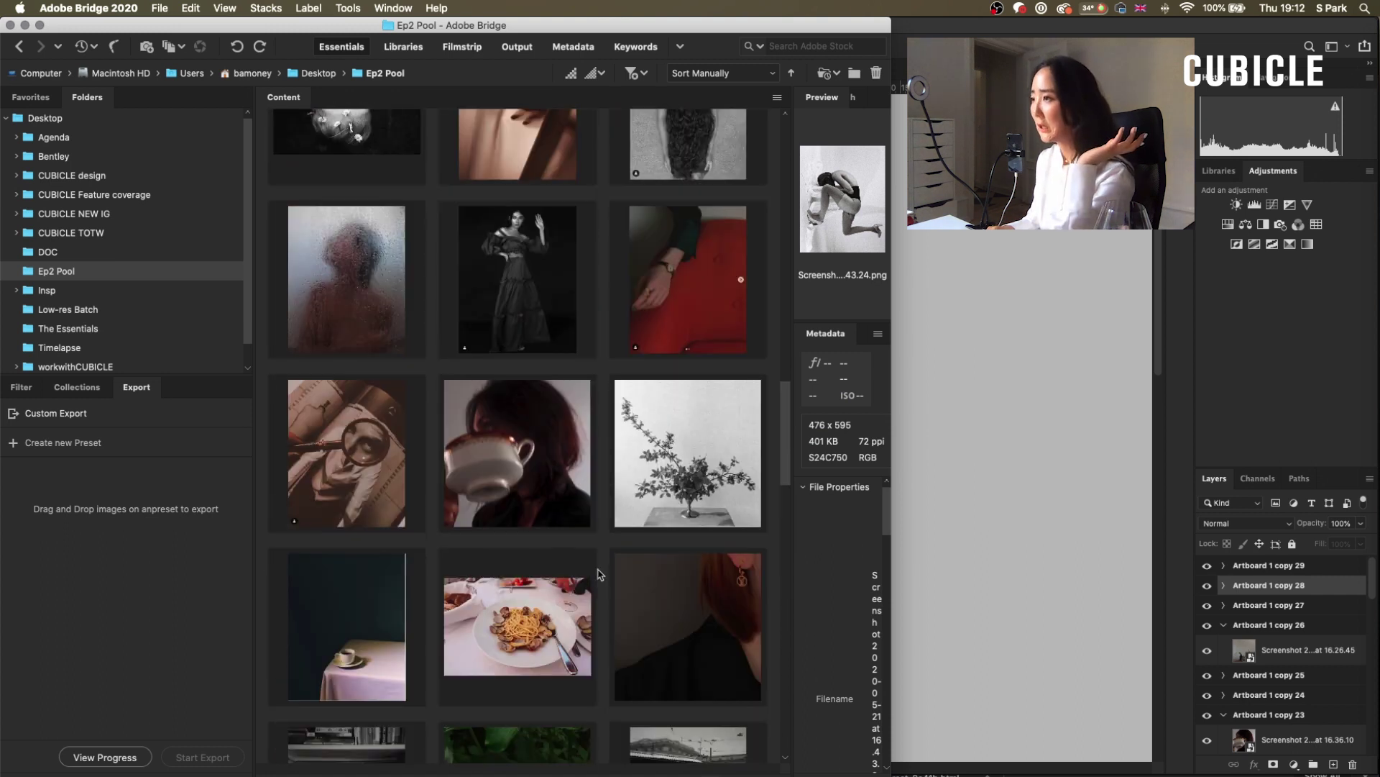
pyautogui.scroll(4, 599, 573)
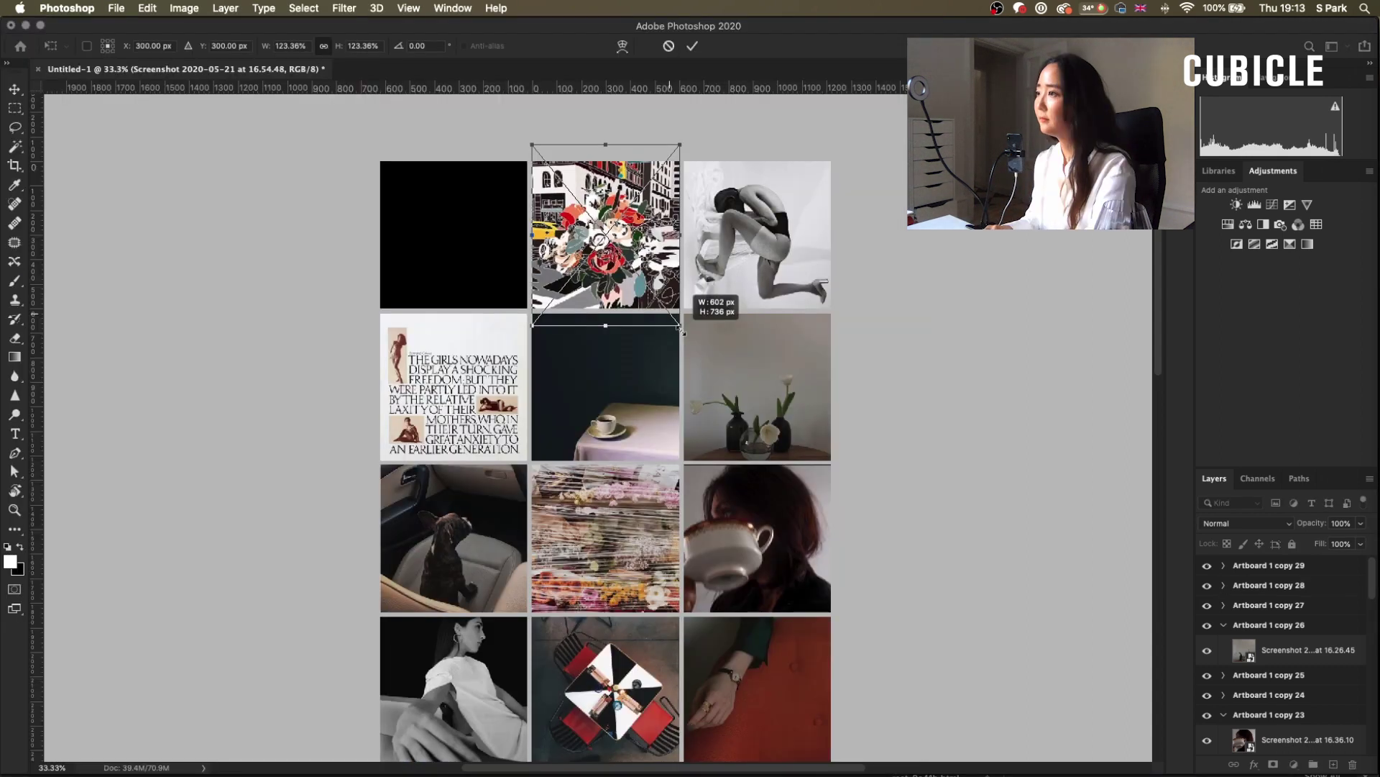
pyautogui.press('Return')
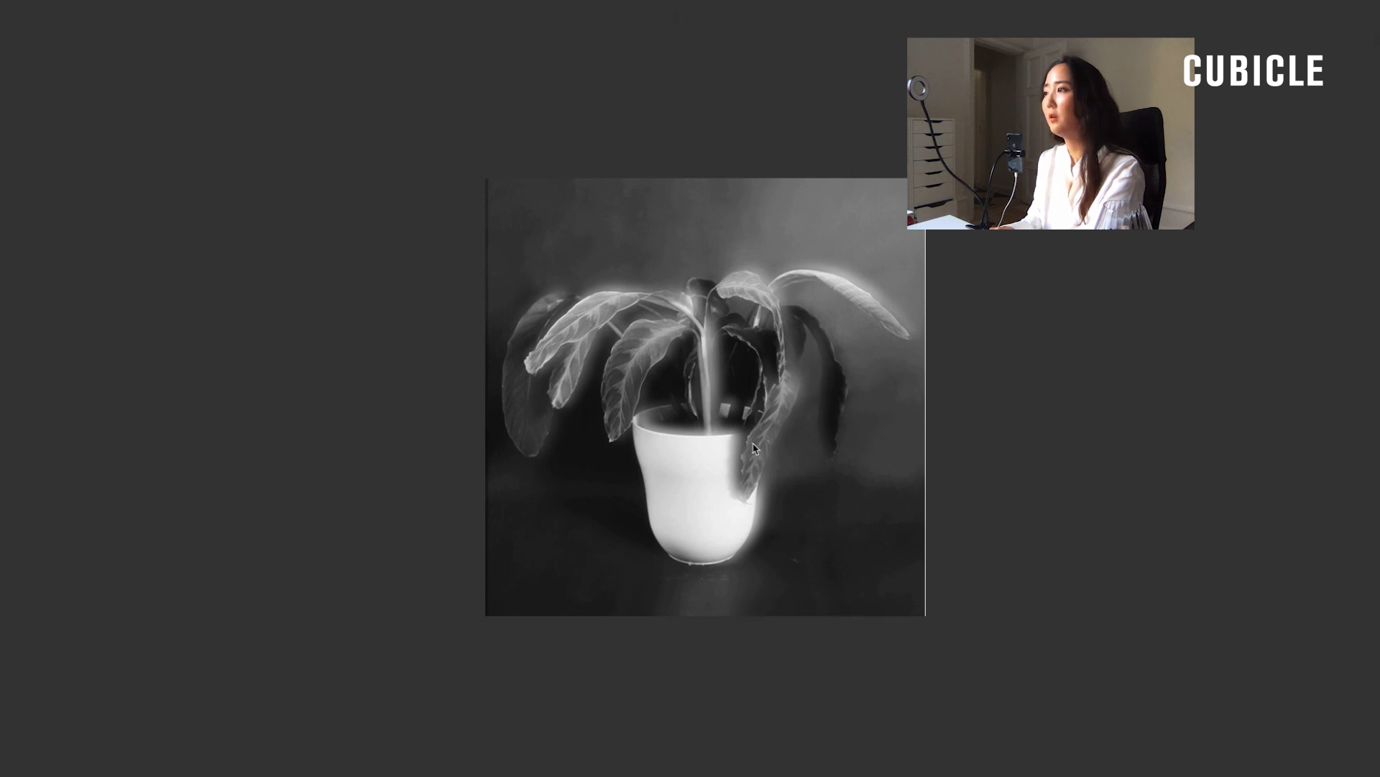
# Step: Place the black-and-white potted plant photo from Bridge into the artboard left of the bouquet, enlarged slightly to cover it
pyautogui.press('Escape')
pyautogui.moveTo(392, 266); pyautogui.dragTo(1007, 422)
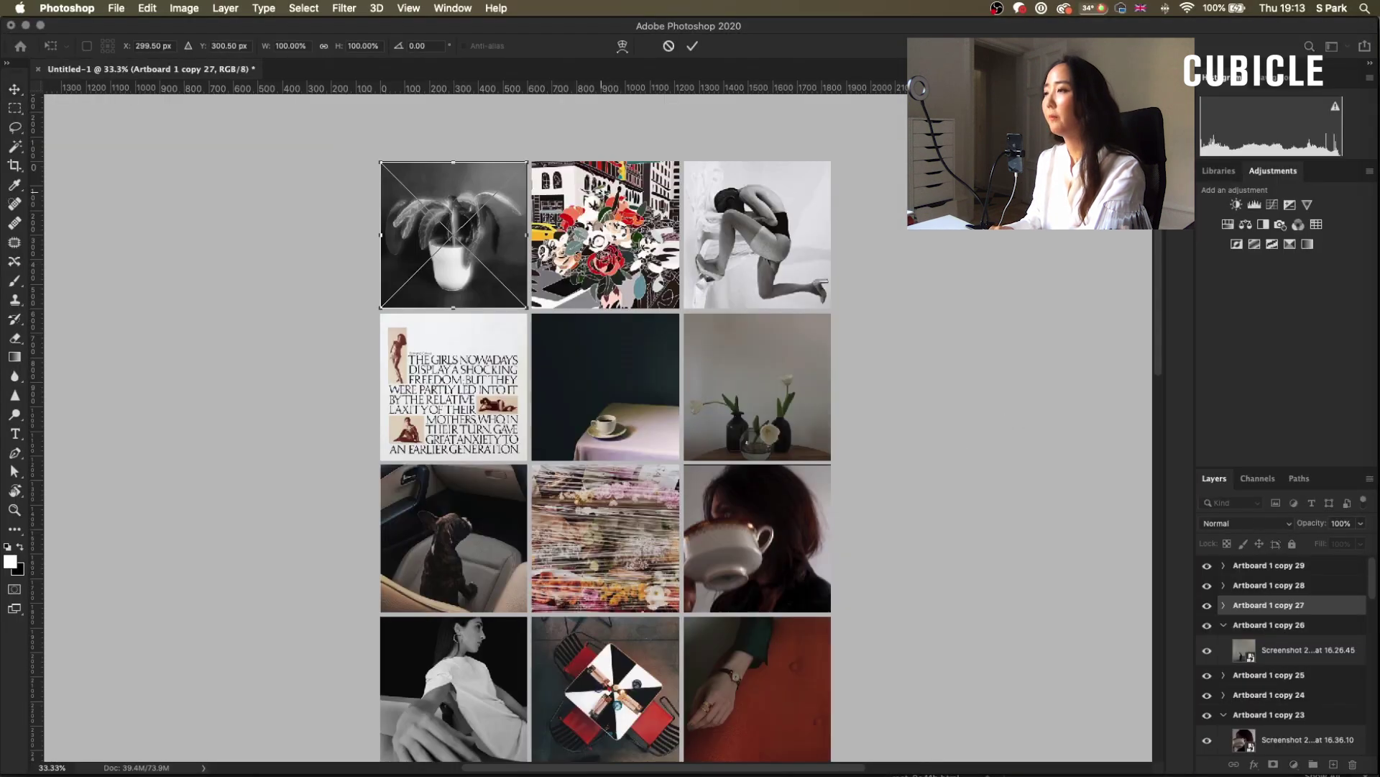
pyautogui.moveTo(527, 308); pyautogui.dragTo(529, 311)
pyautogui.press('Return')
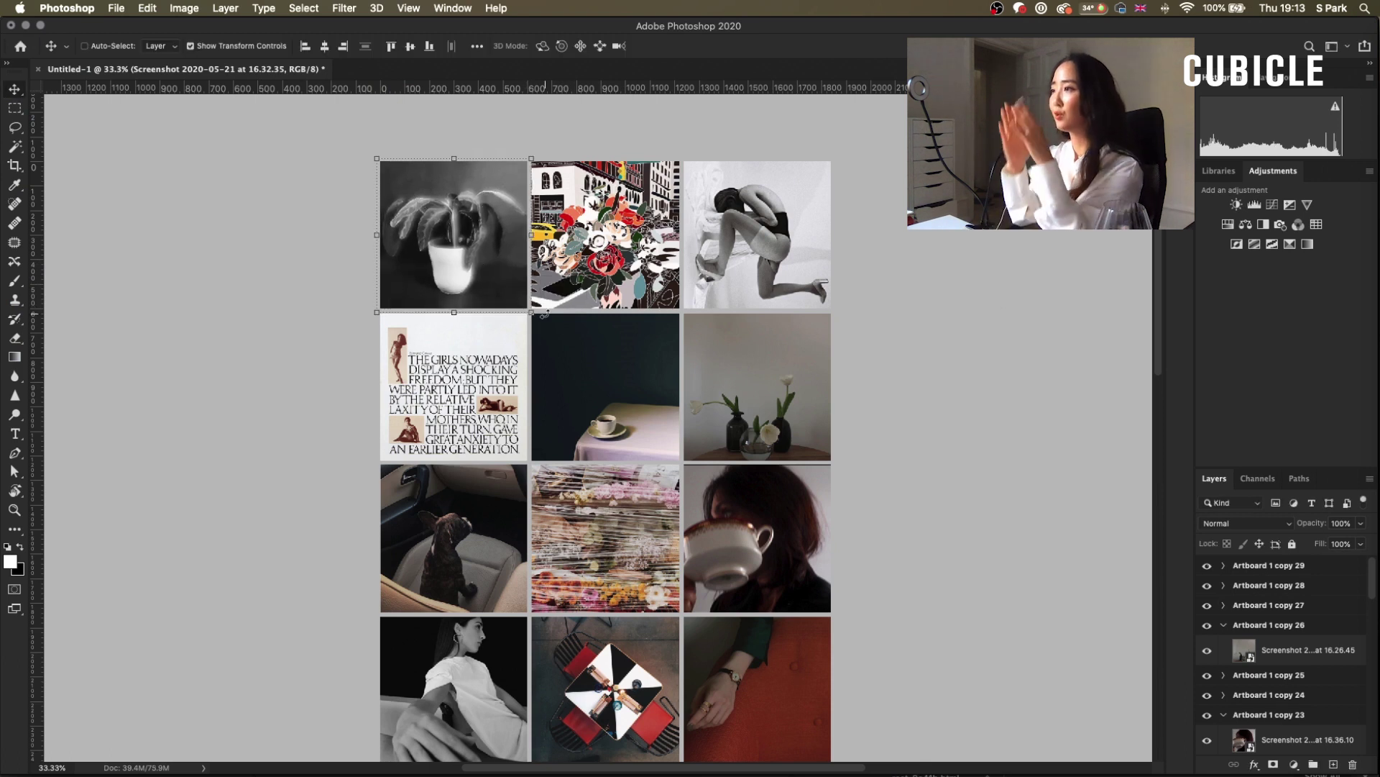
# Step: Zoom out to review the whole feed grid down to its oldest posts, and return to the row with the pasta photo
pyautogui.scroll(1, 544, 314)
pyautogui.click(14, 108)
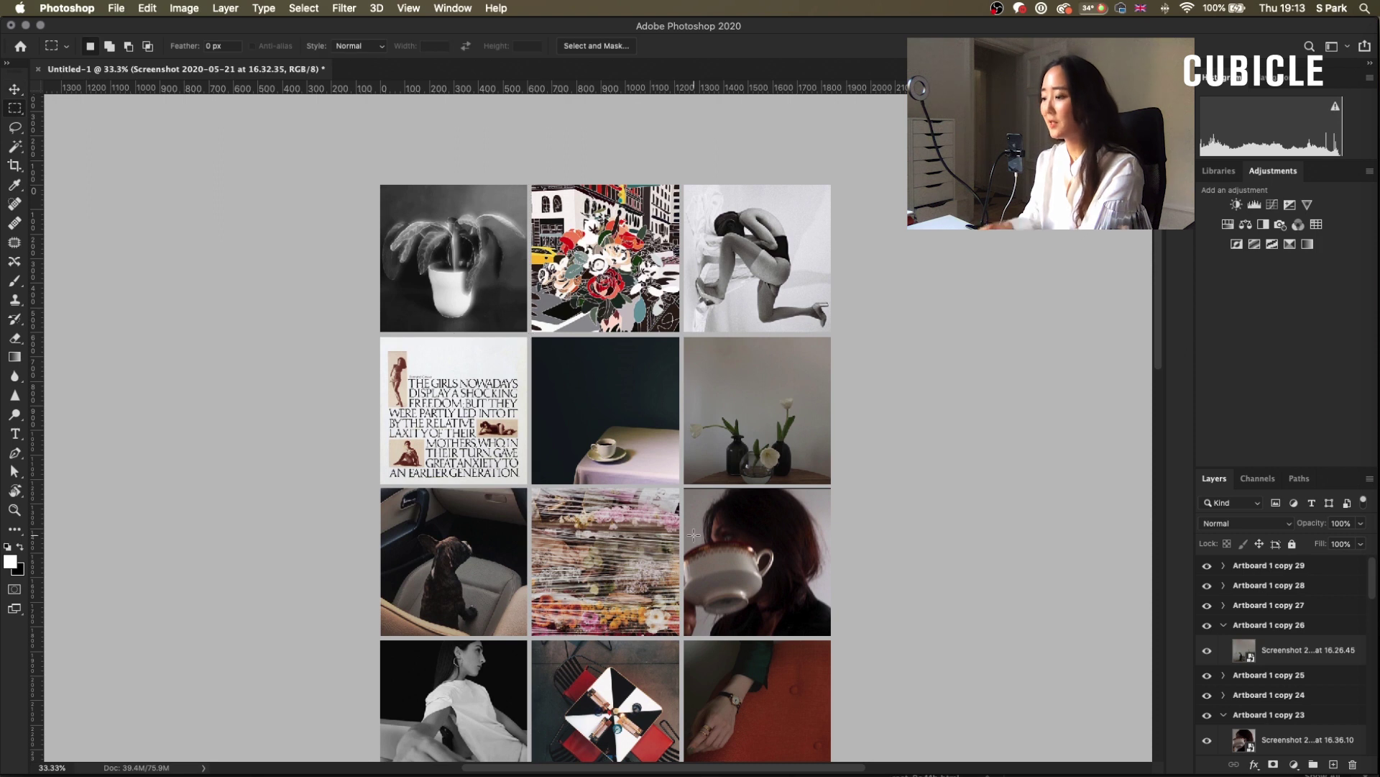
pyautogui.press('super+minus')
pyautogui.press('super+minus')
pyautogui.moveTo(684, 700); pyautogui.dragTo(677, 304)
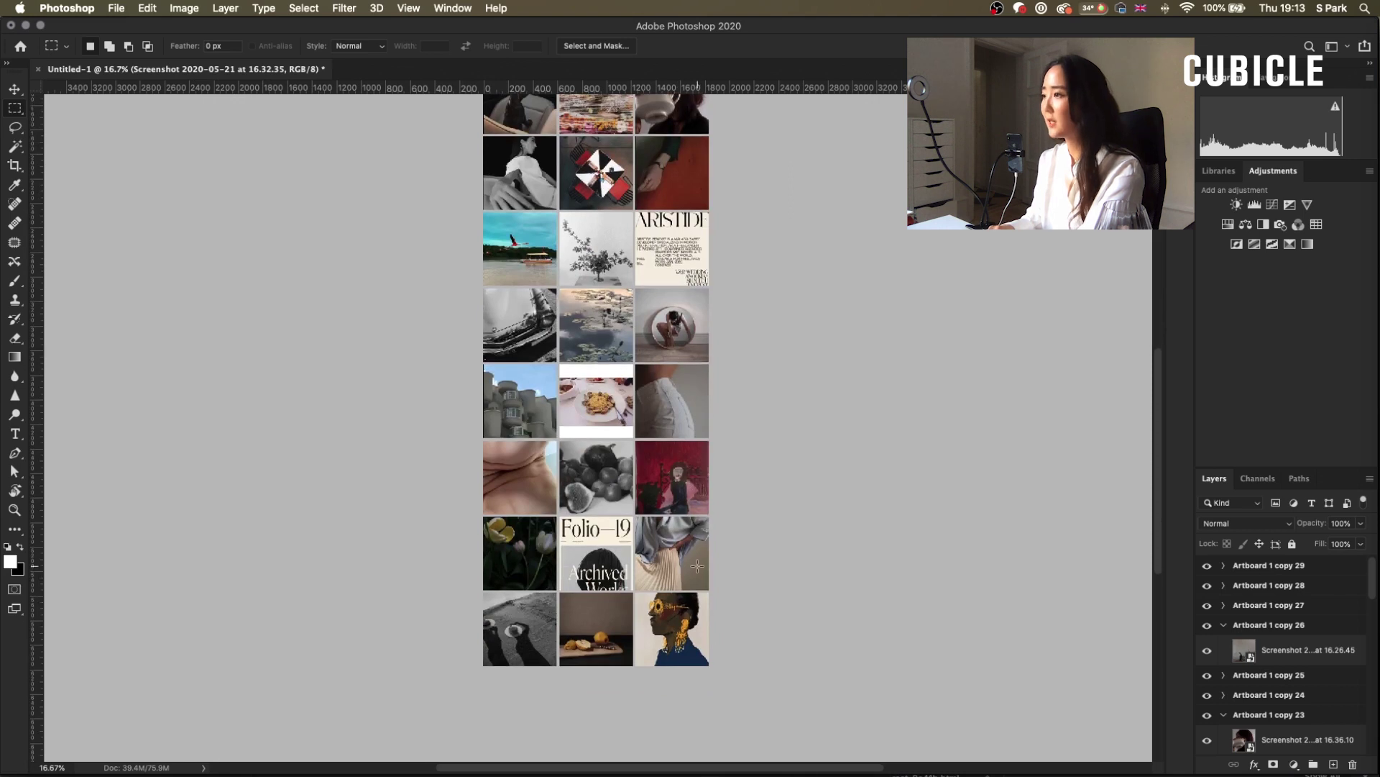
pyautogui.press('super+plus')
pyautogui.press('super+plus')
pyautogui.scroll(-2, 690, 543)
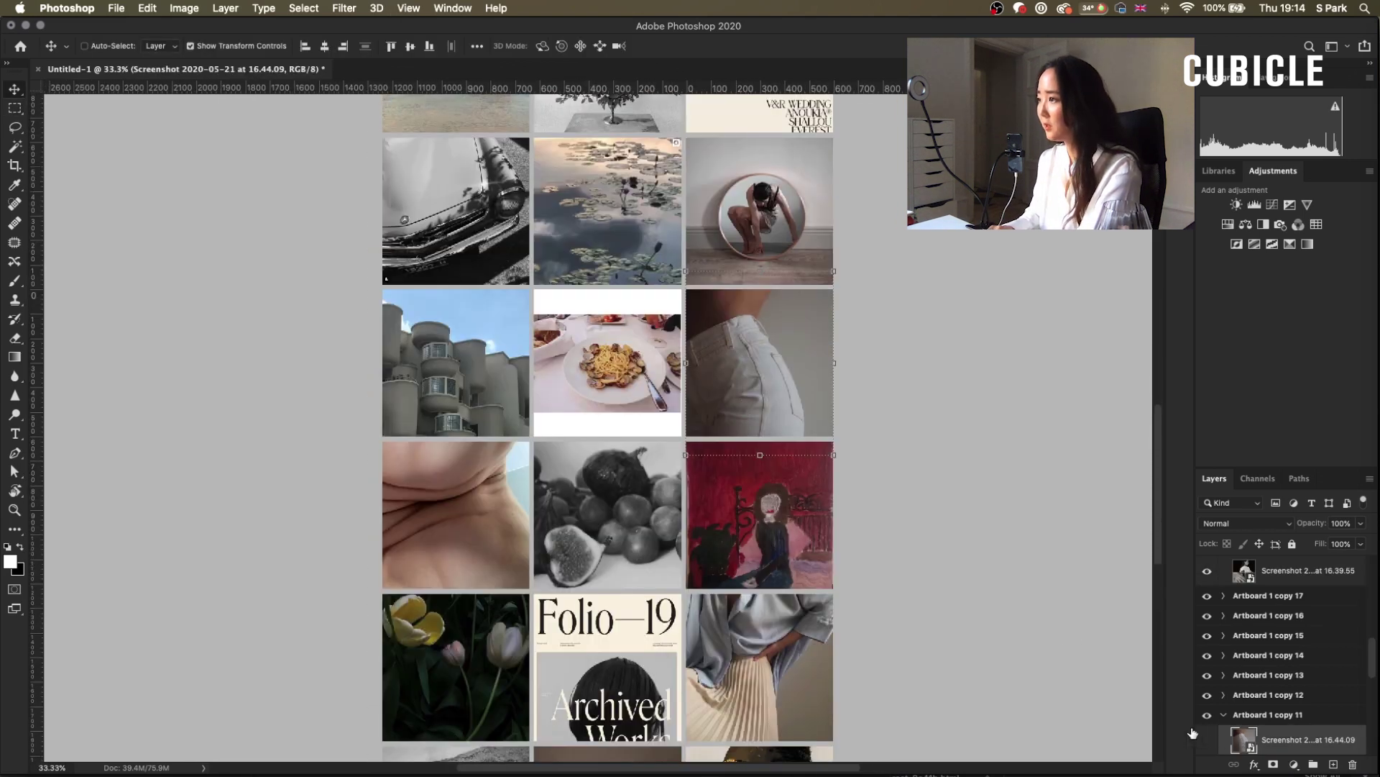
# Step: Hide the white jeans photo and the building photo on either side of the pasta post
pyautogui.click(1208, 739)
pyautogui.keyDown('super'); pyautogui.click(456, 362); pyautogui.keyUp('super')
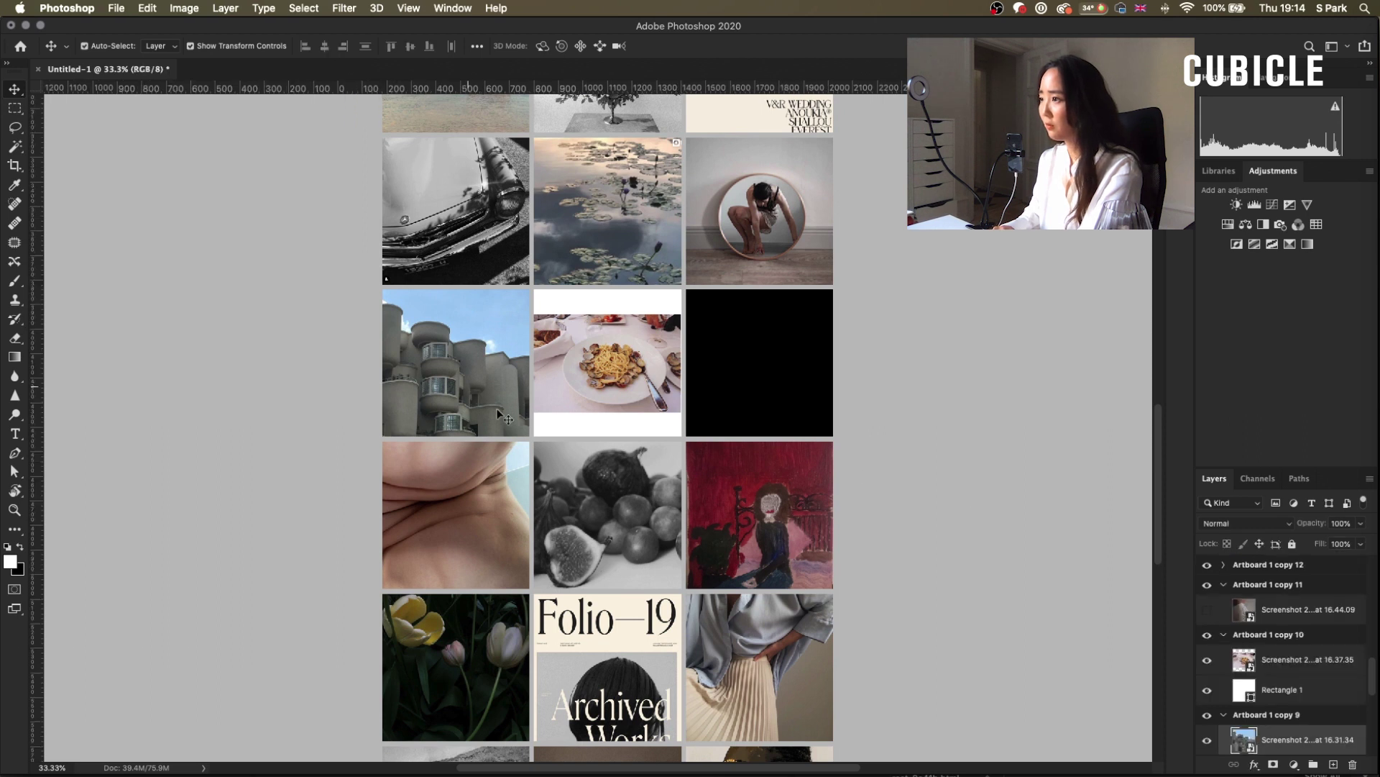
pyautogui.click(1212, 739)
pyautogui.keyDown('super'); pyautogui.click(703, 395); pyautogui.keyUp('super')
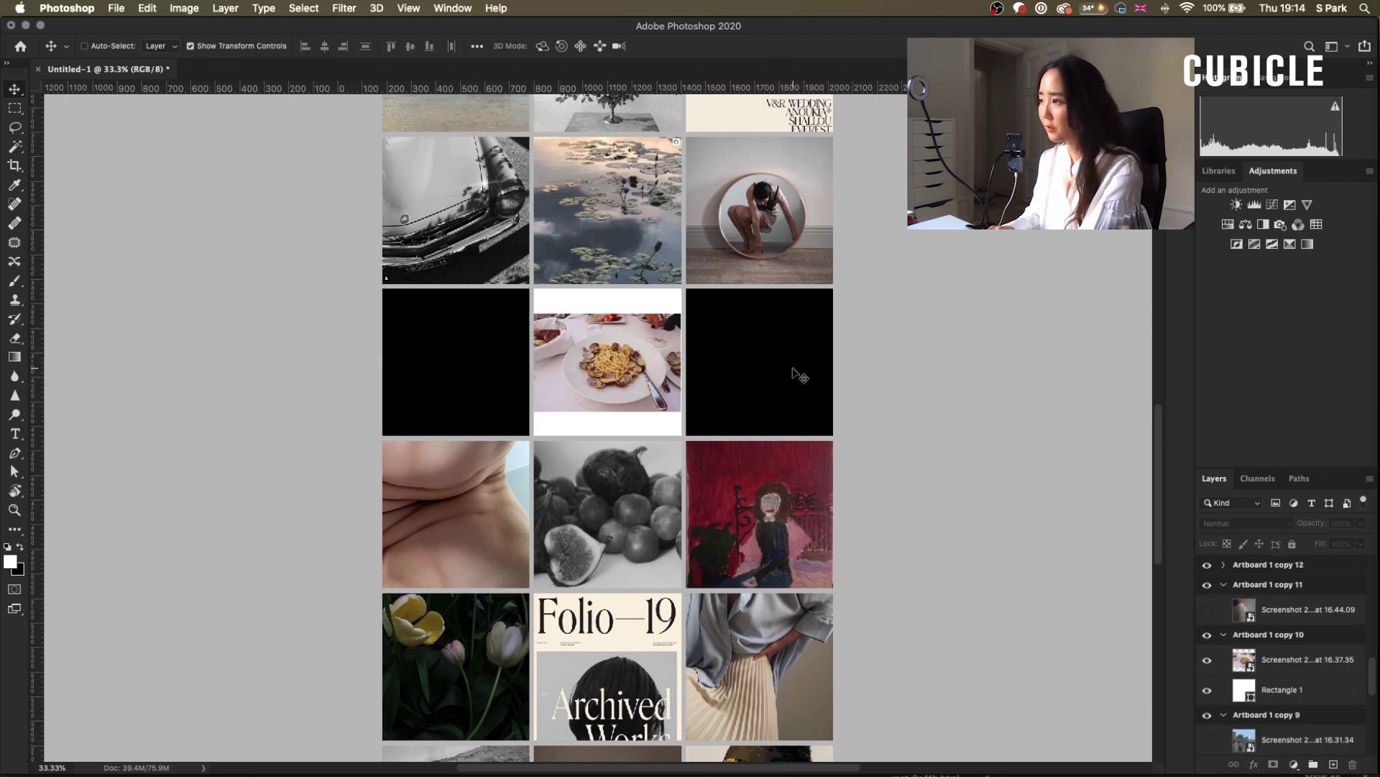
# Step: Try duplicating the pasta photo and its white background rectangle into Artboard 1 copy 9, placing the rectangle beneath the photo
pyautogui.keyDown('super'); pyautogui.click(615, 372); pyautogui.keyUp('super')
pyautogui.press('super+j')
pyautogui.press('c')
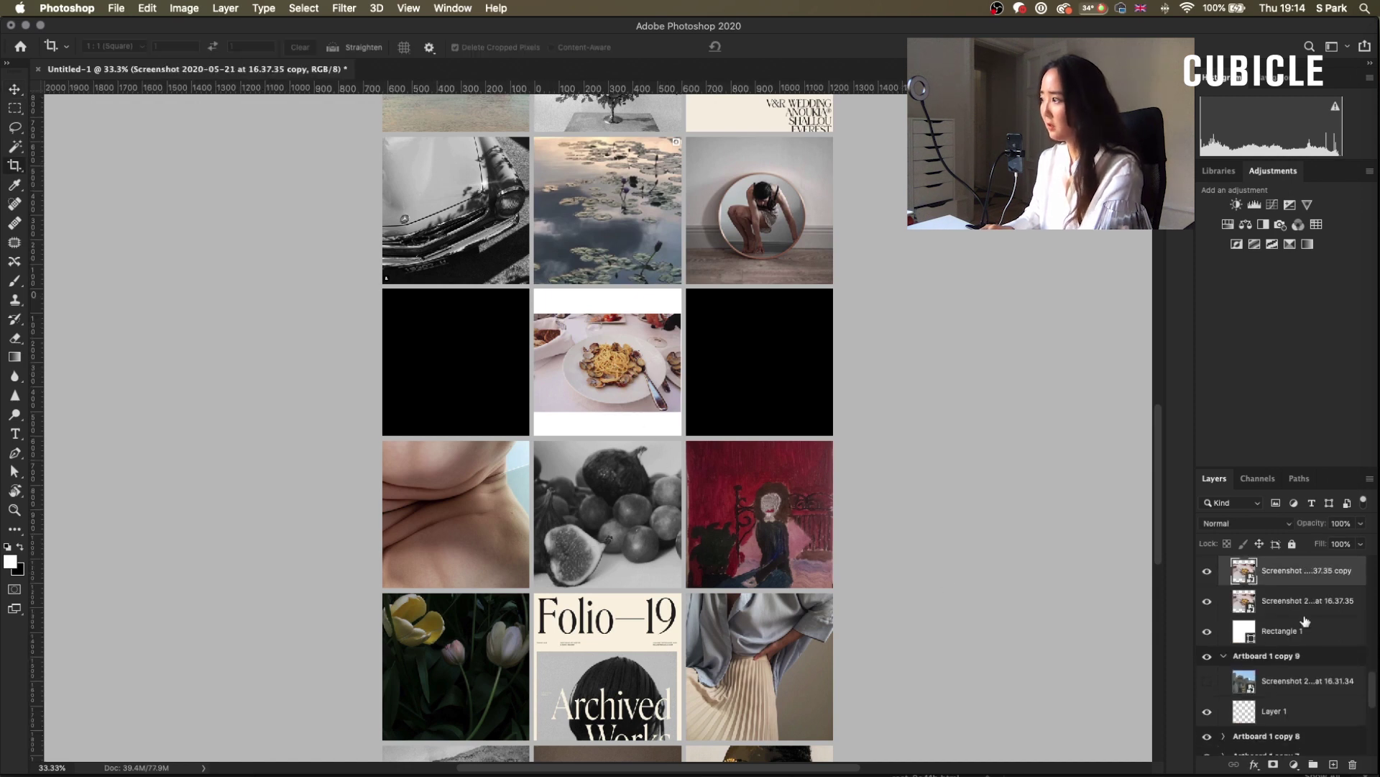
pyautogui.moveTo(1328, 610); pyautogui.dragTo(1302, 668)
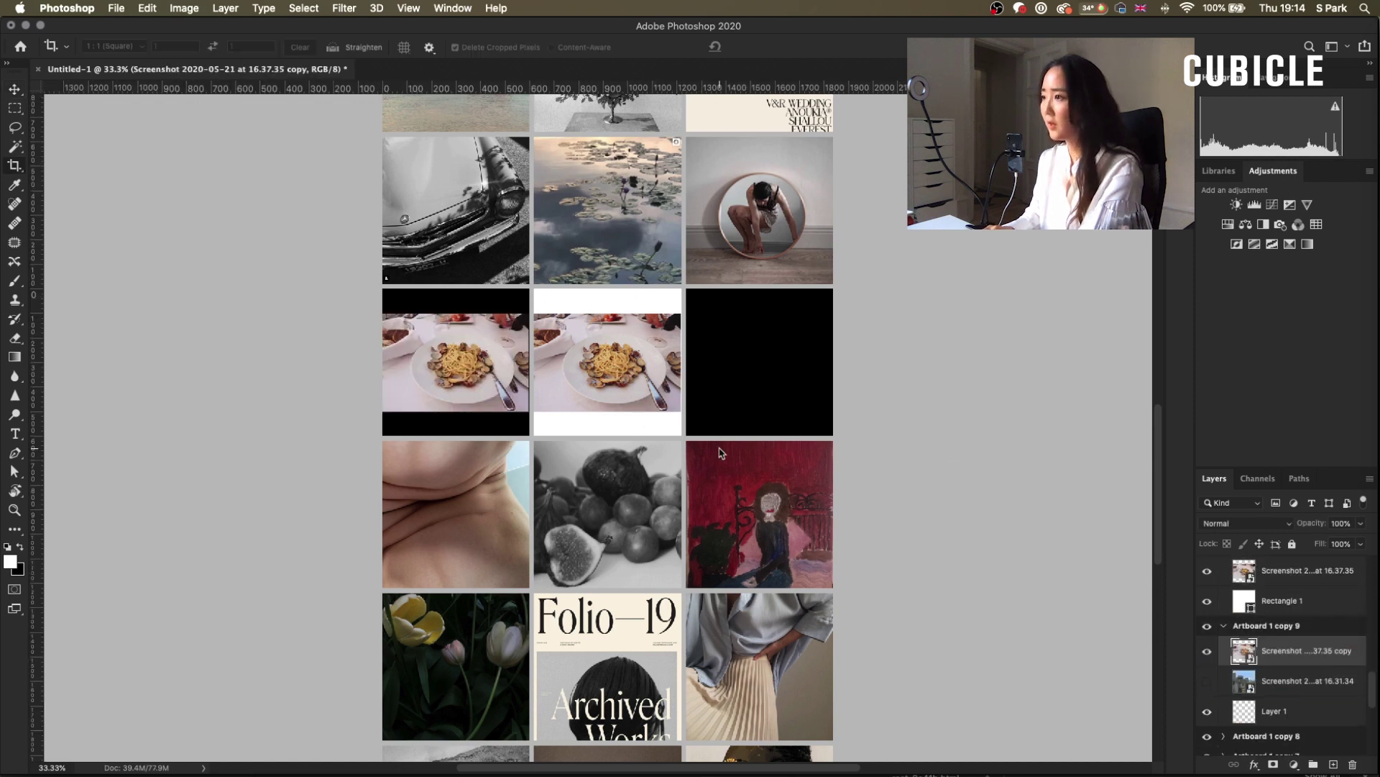
pyautogui.click(1283, 600)
pyautogui.press('super+j')
pyautogui.moveTo(1276, 617); pyautogui.dragTo(1273, 711)
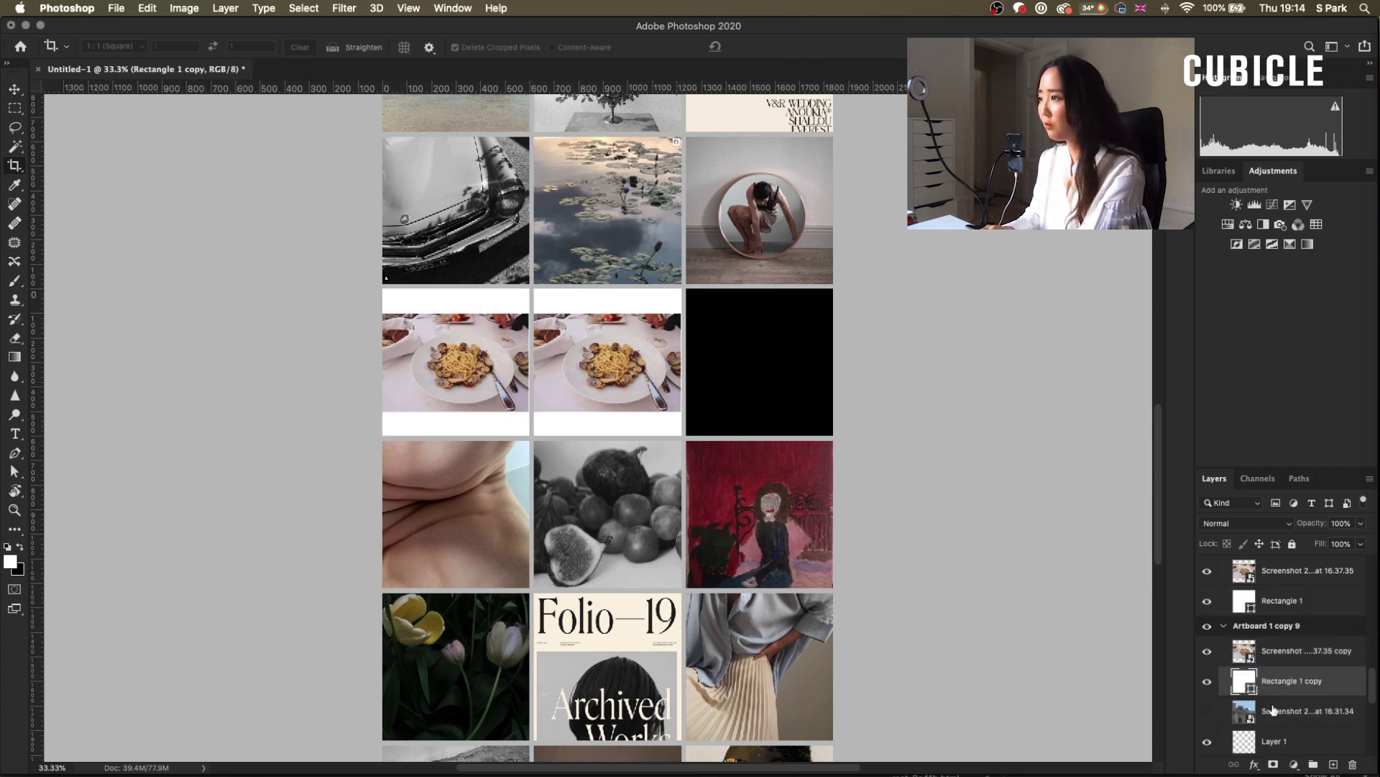
# Step: Try duplicating the white rectangle and the pasta photo once more into Artboard 1 copy 11 on the other side of the pasta post
pyautogui.press('super+j')
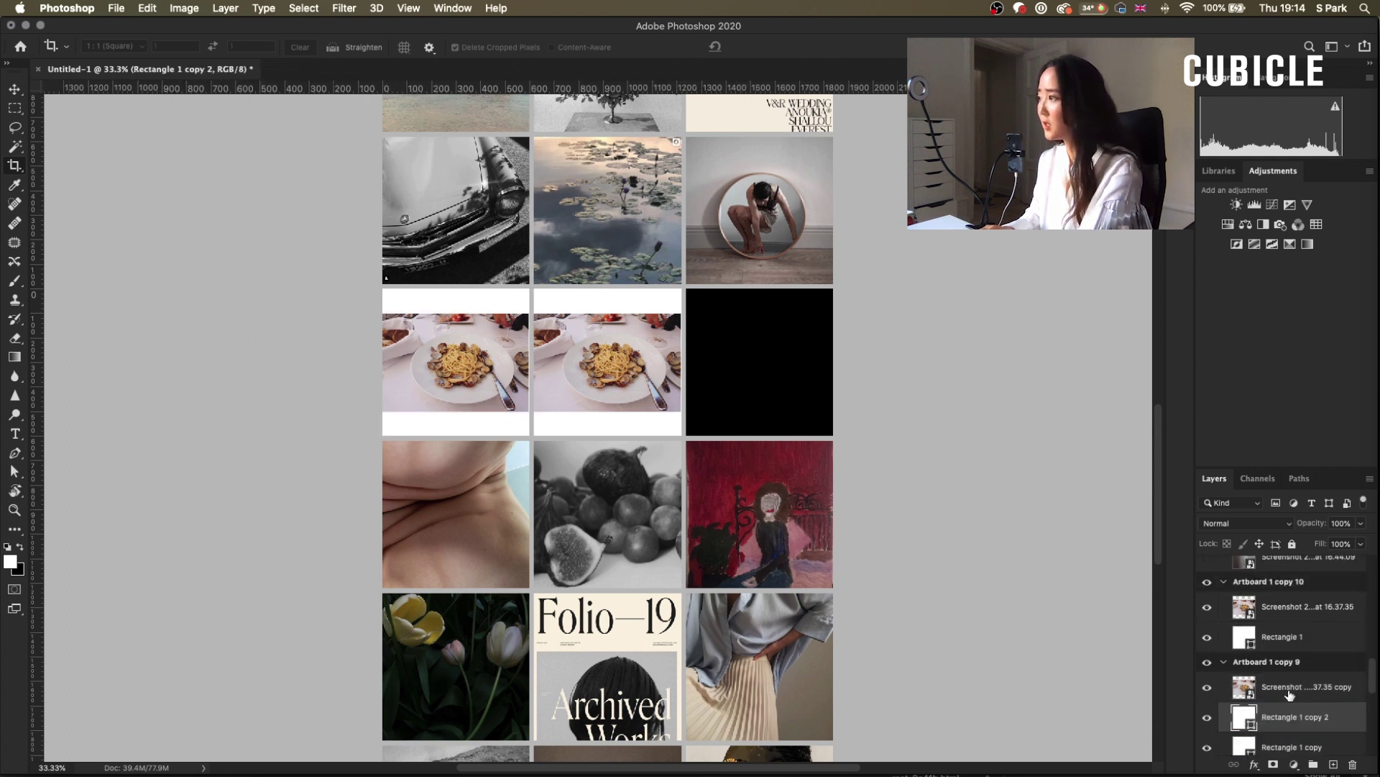
pyautogui.moveTo(1285, 723); pyautogui.dragTo(1279, 626)
pyautogui.click(1279, 673)
pyautogui.press('super+j')
pyautogui.moveTo(1279, 672); pyautogui.dragTo(1279, 622)
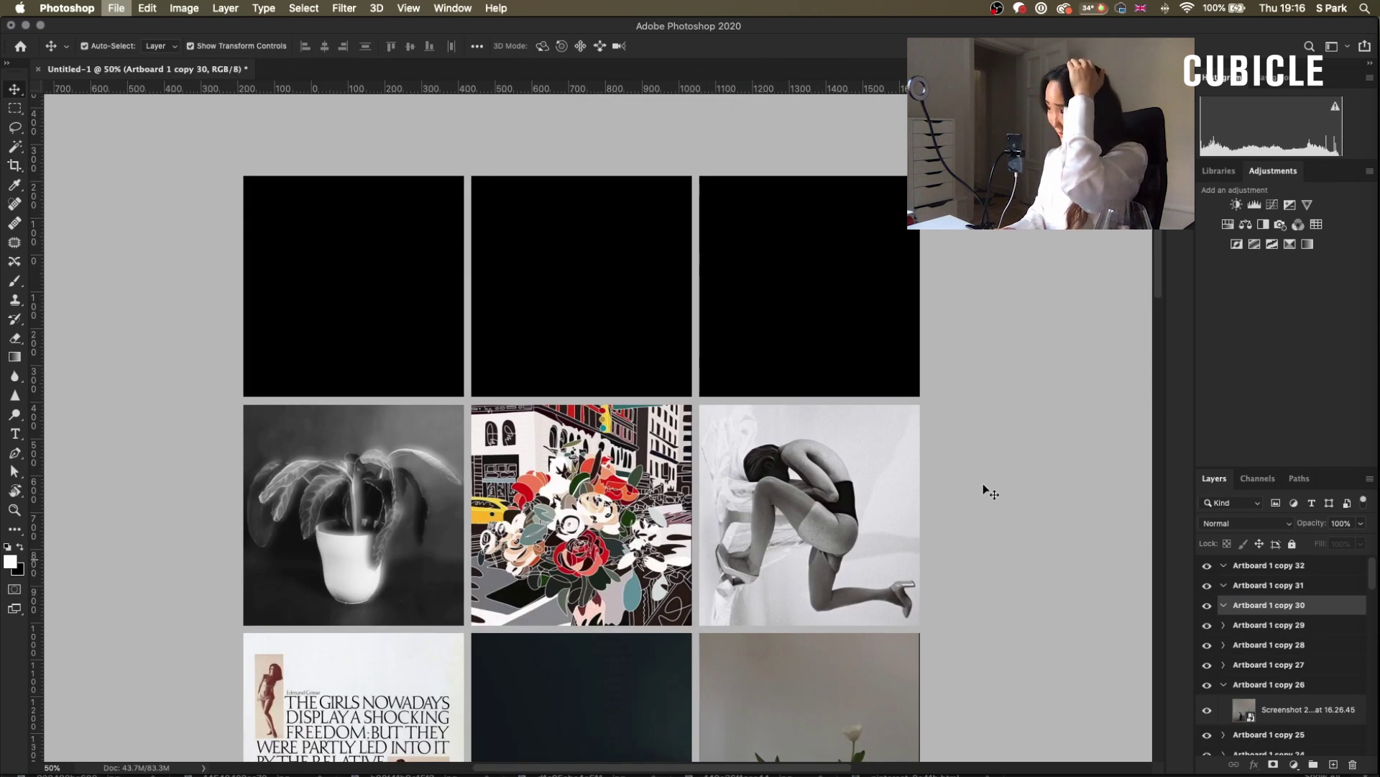
# Step: Save the document as wineisnotacocktail.psb in Large Document Format
pyautogui.press('super+s')
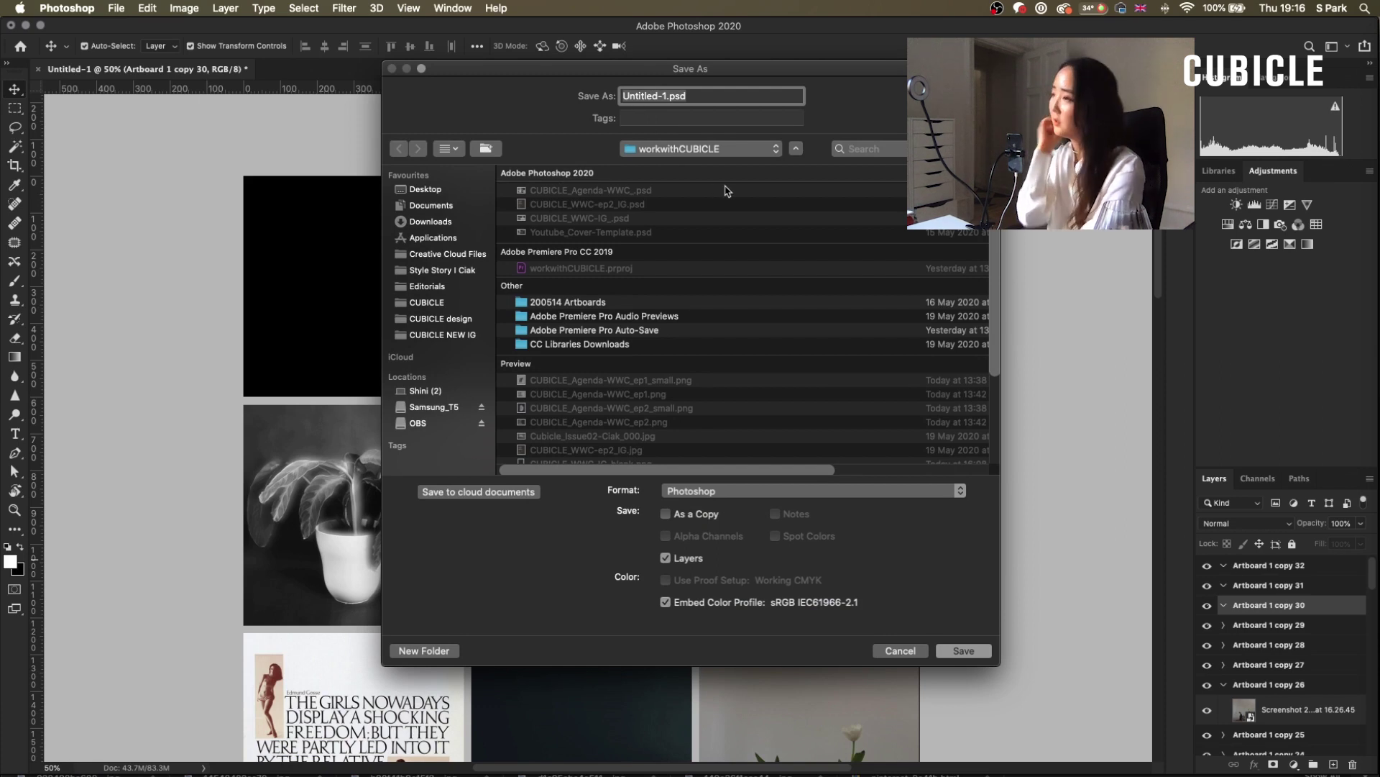
pyautogui.write('wineisnotacock')
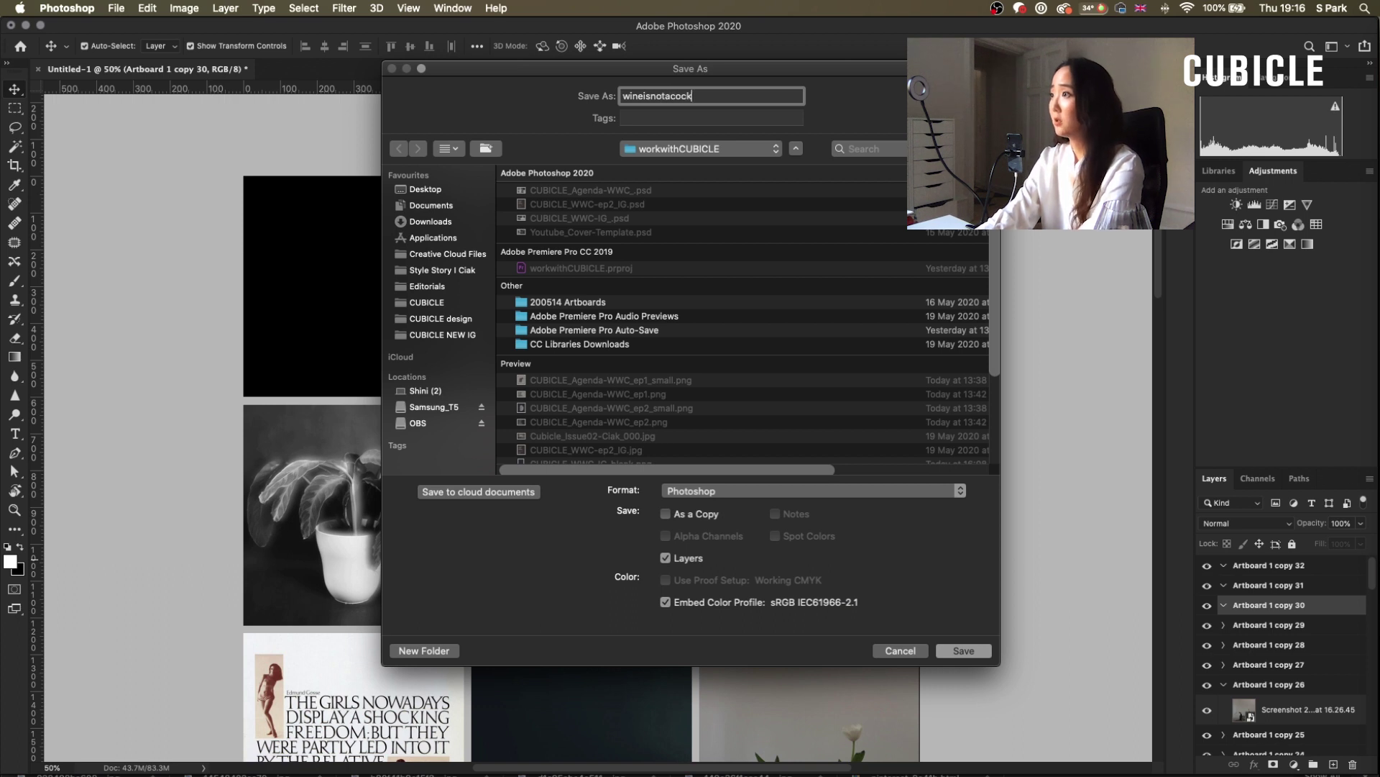
pyautogui.write('tail.psb')
pyautogui.click(725, 491)
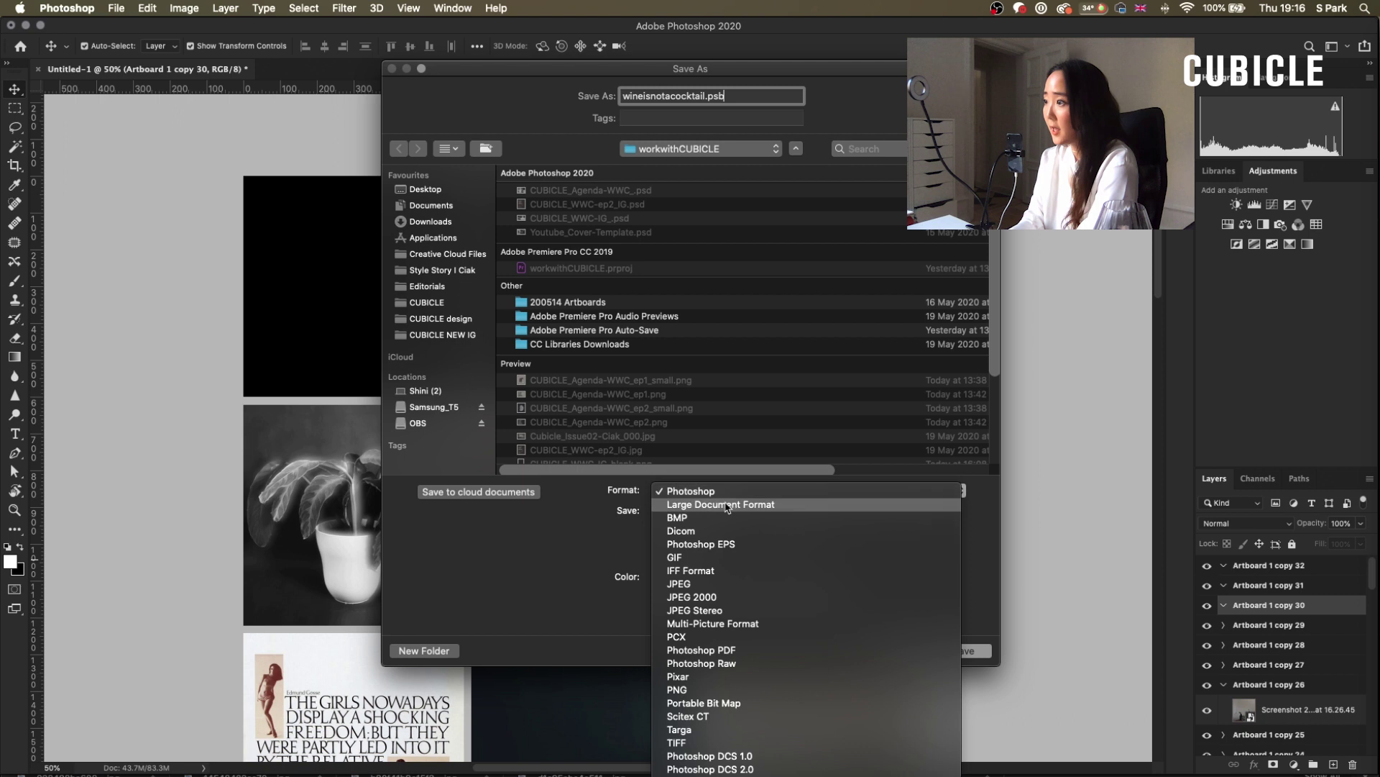
pyautogui.click(781, 505)
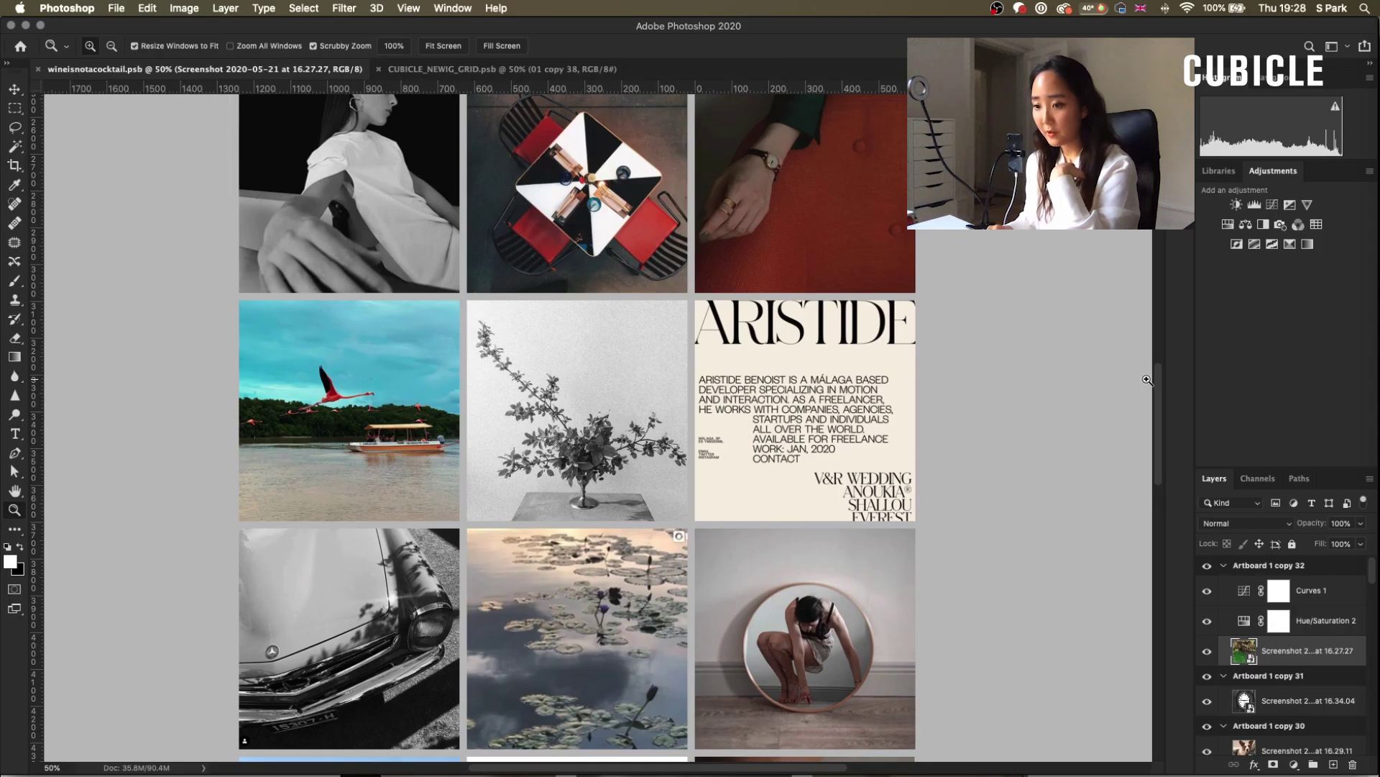
# Step: Try Black as the canvas background colour around the artboards to judge the photo grid against it
pyautogui.rightClick(1065, 345)
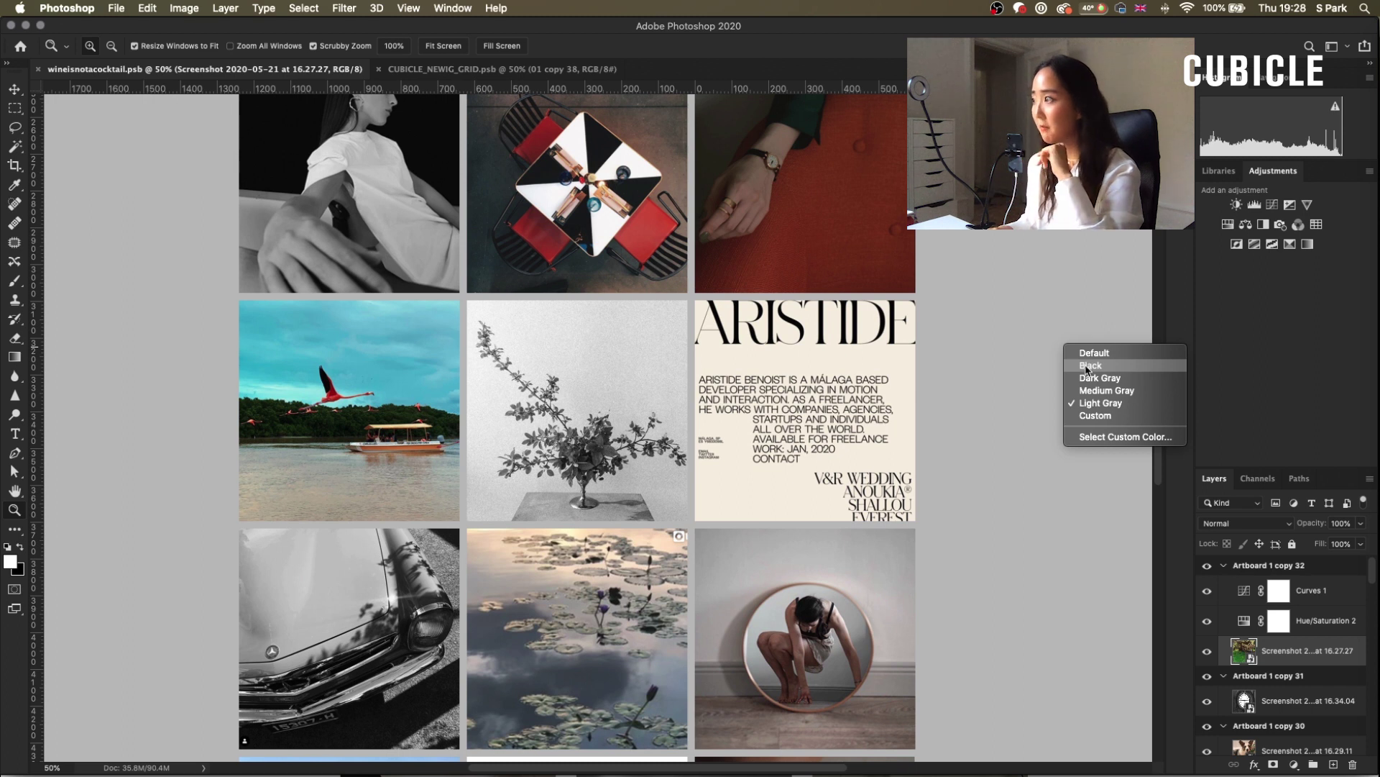
pyautogui.click(1087, 366)
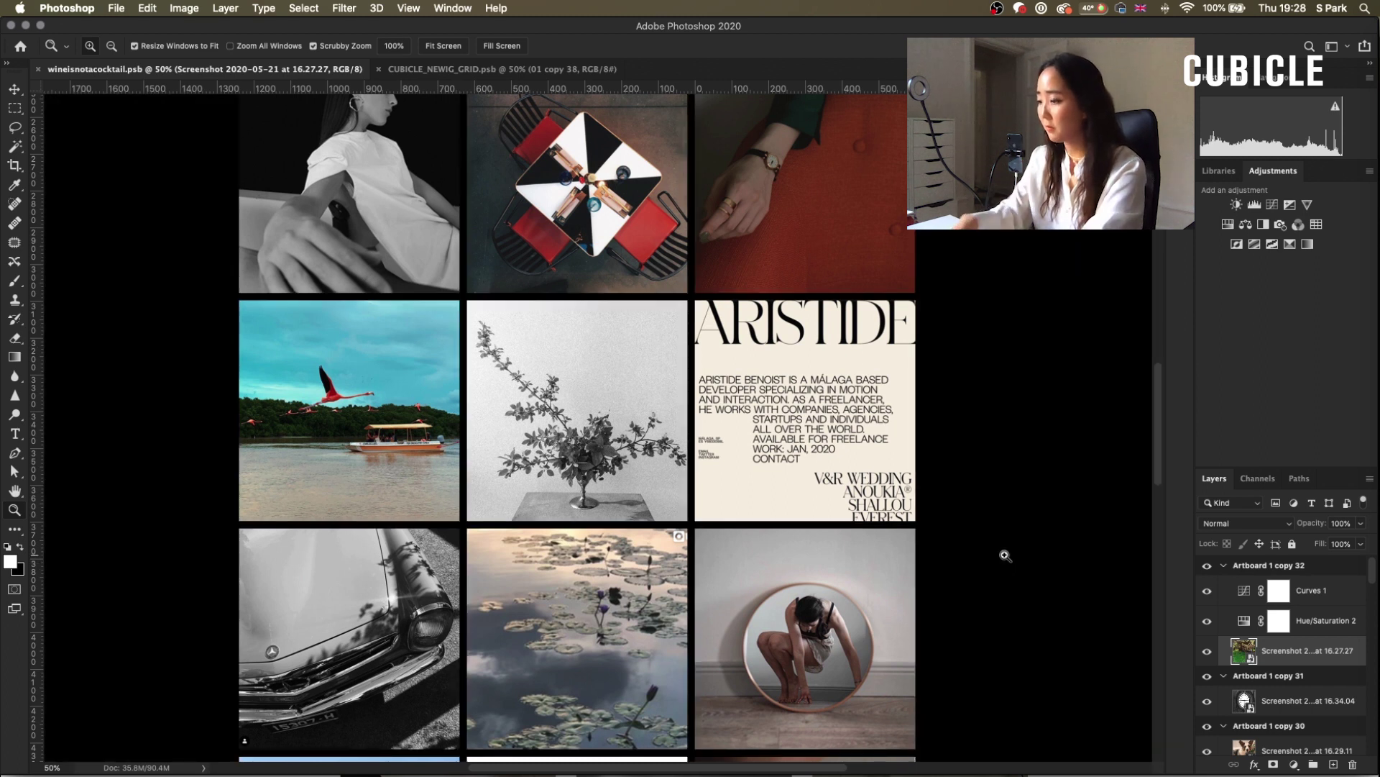
pyautogui.scroll(-5, 1000, 690)
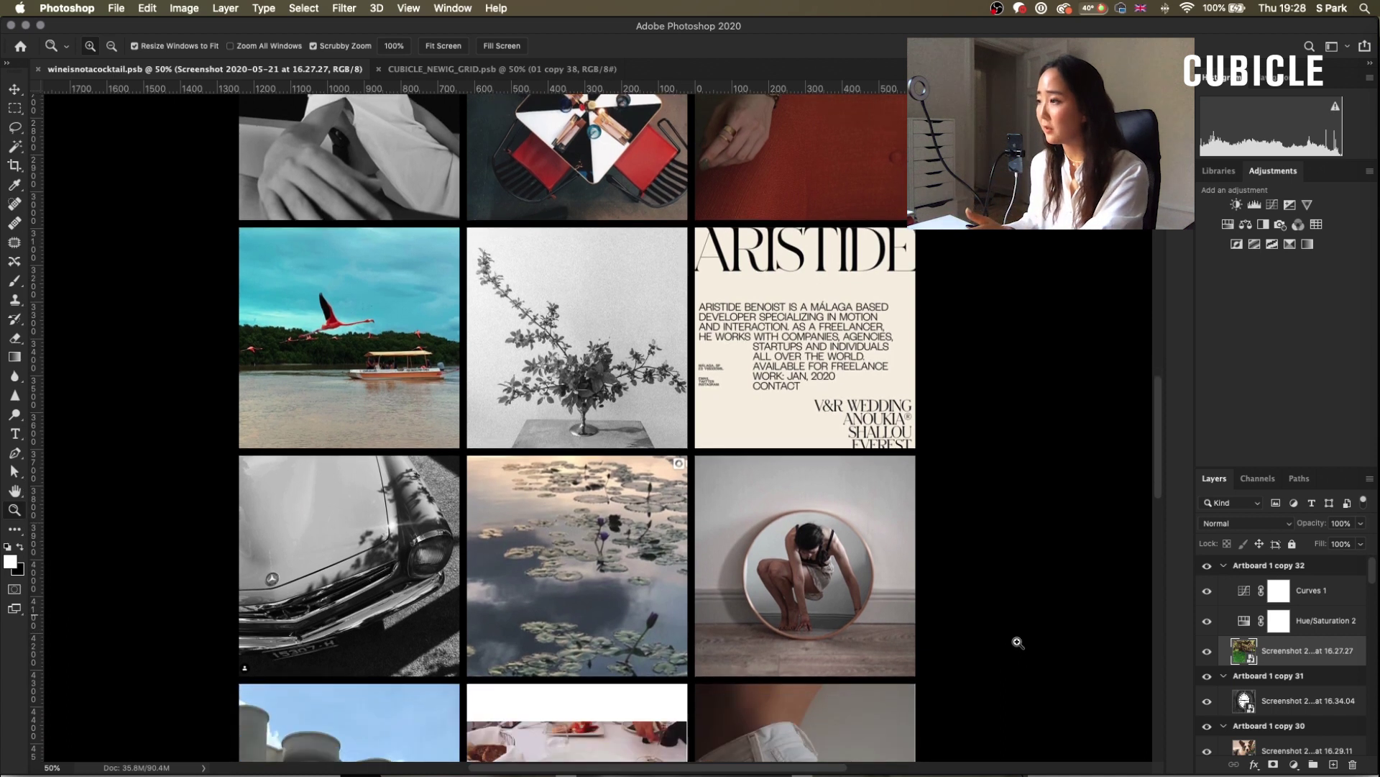
pyautogui.scroll(-10, 1000, 651)
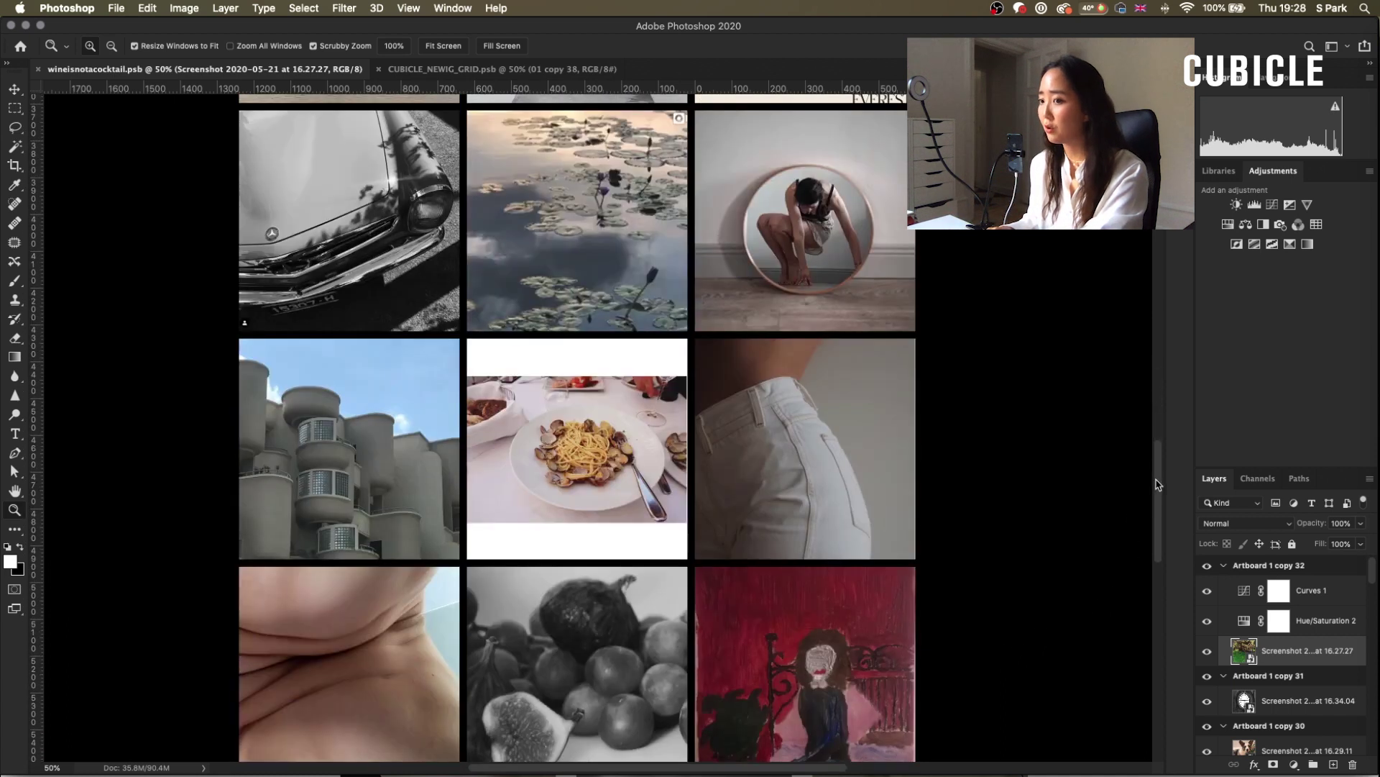
pyautogui.press('super+plus')
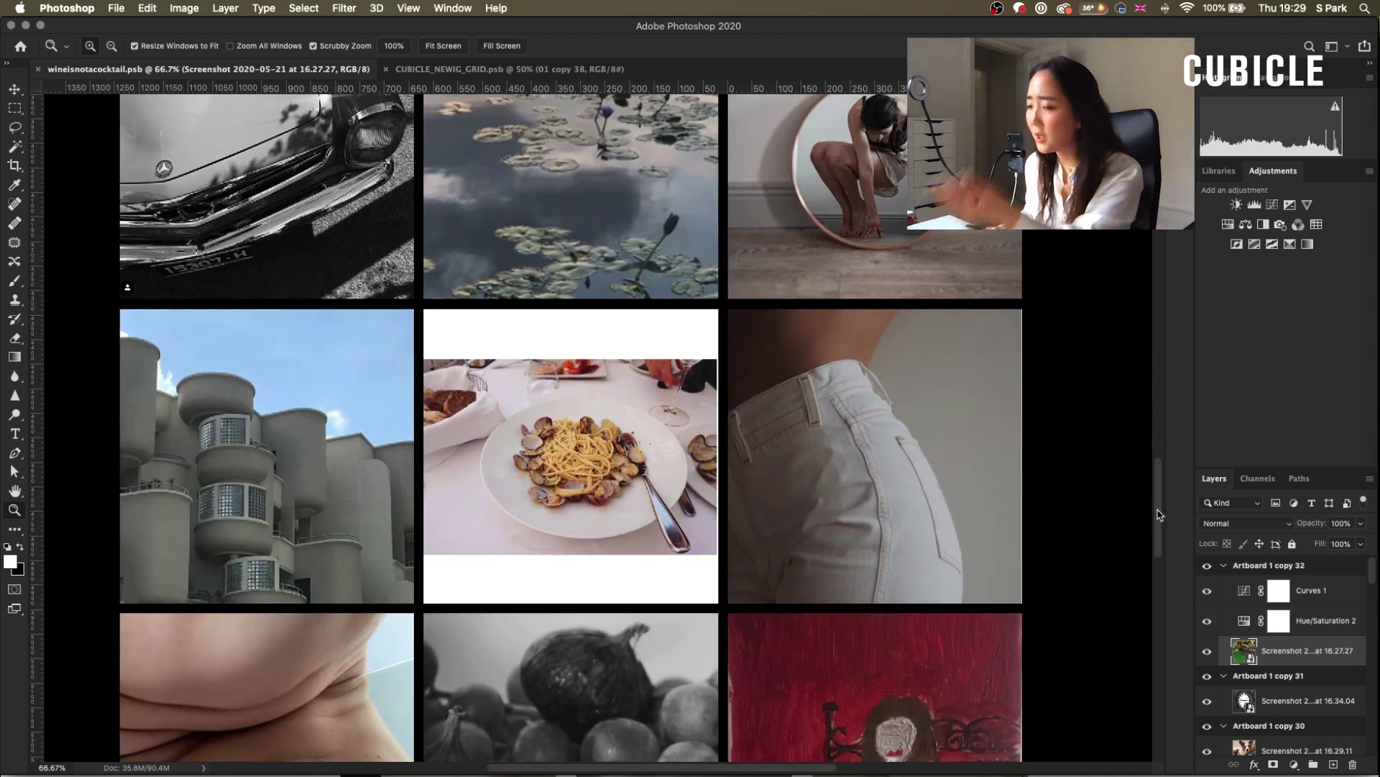
# Step: Try a custom white (ffffff) canvas background around the artboards to judge the photo grid against it
pyautogui.rightClick(1116, 469)
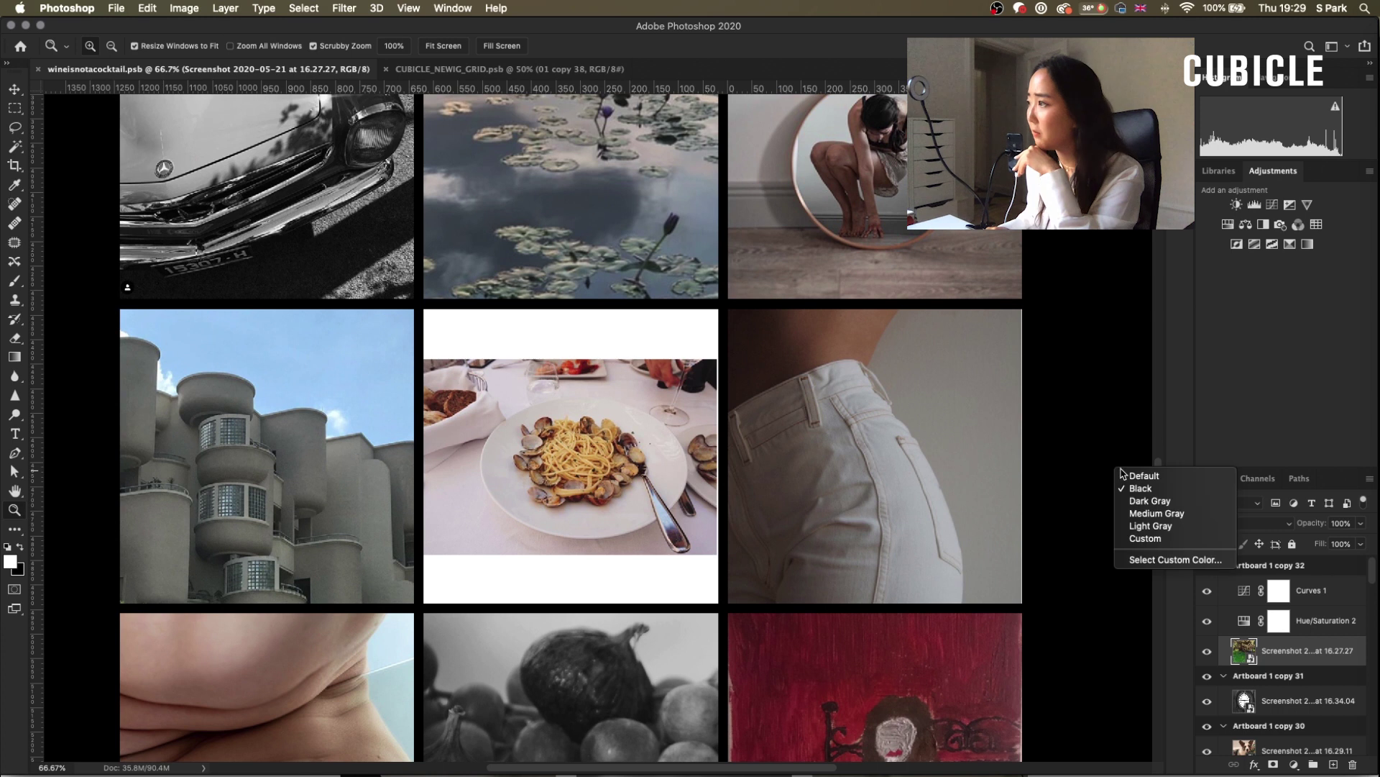
pyautogui.click(1132, 560)
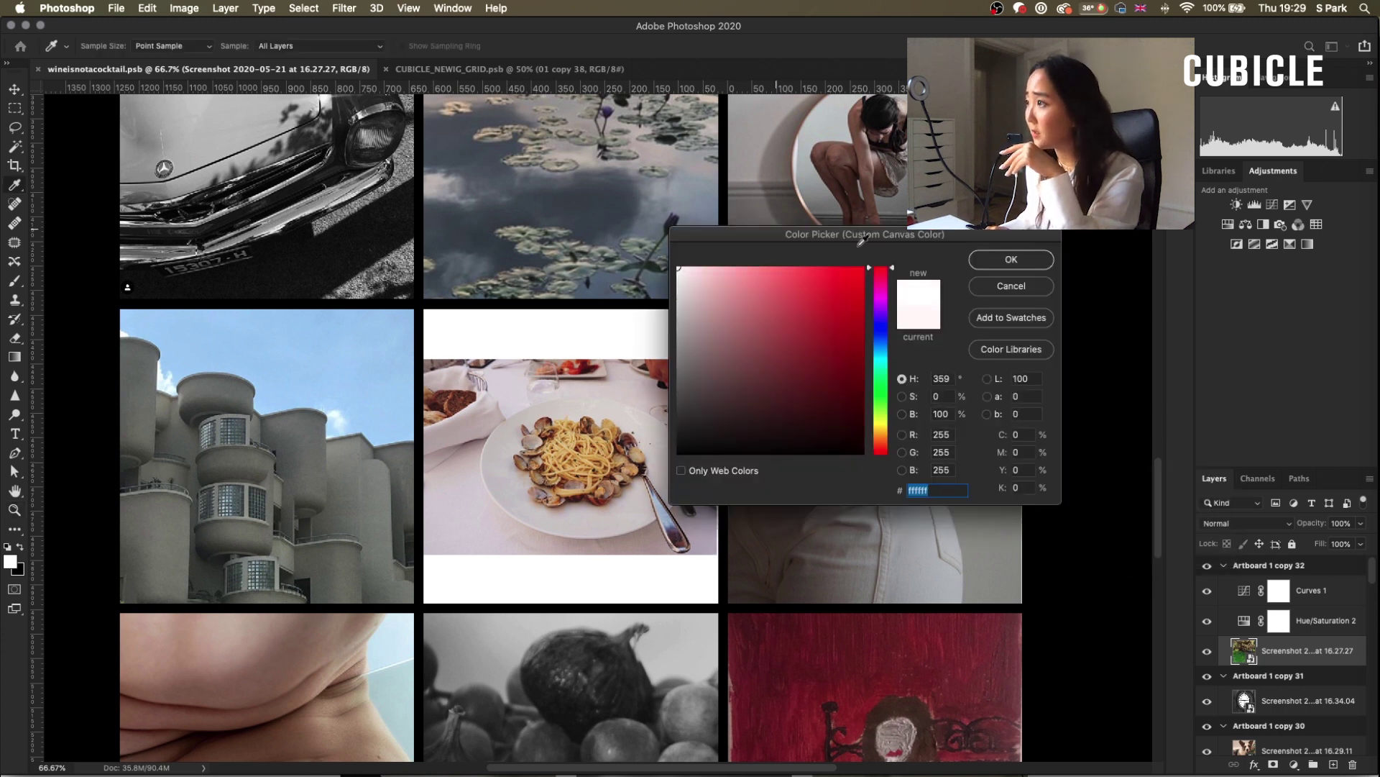
pyautogui.click(985, 261)
pyautogui.press('z')
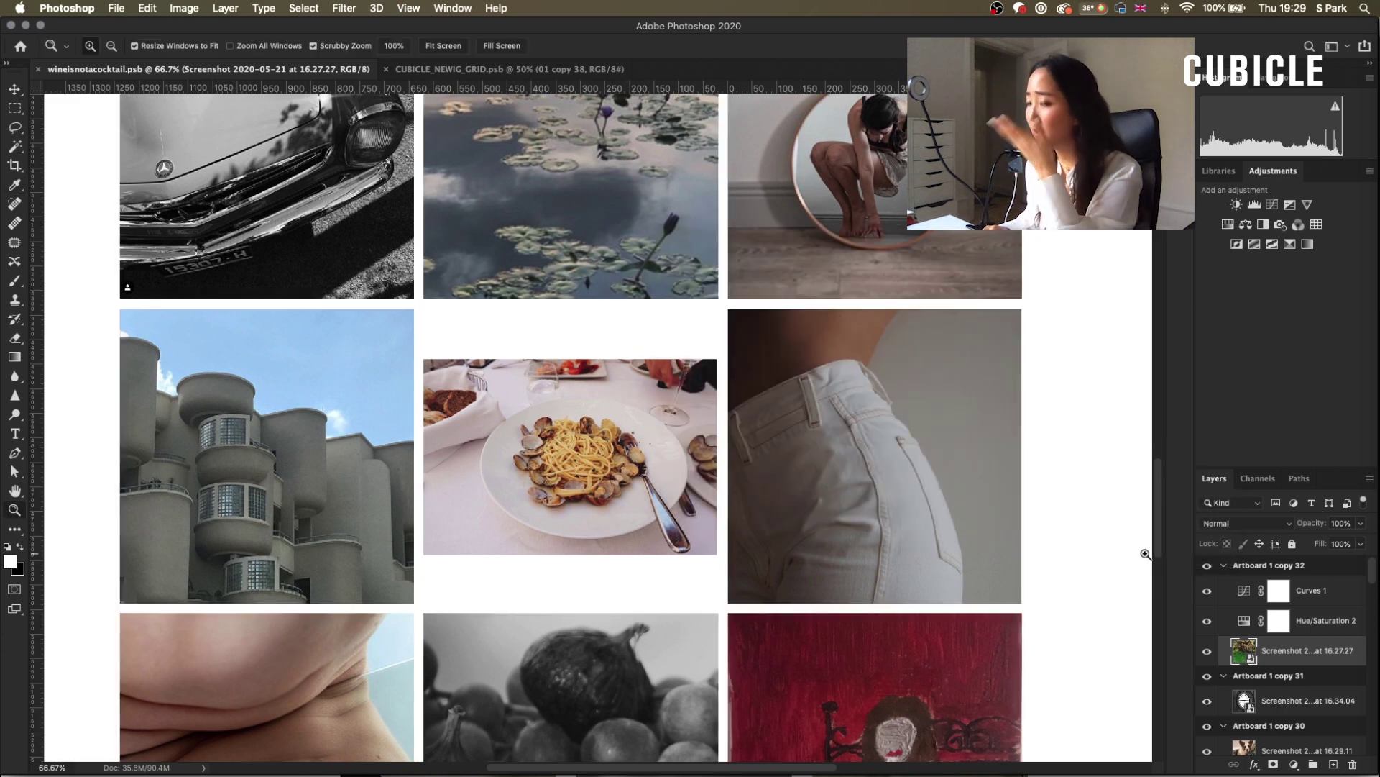
pyautogui.scroll(-10, 1104, 557)
pyautogui.rightClick(1100, 558)
pyautogui.click(1055, 440)
pyautogui.rightClick(1054, 441)
pyautogui.click(1072, 508)
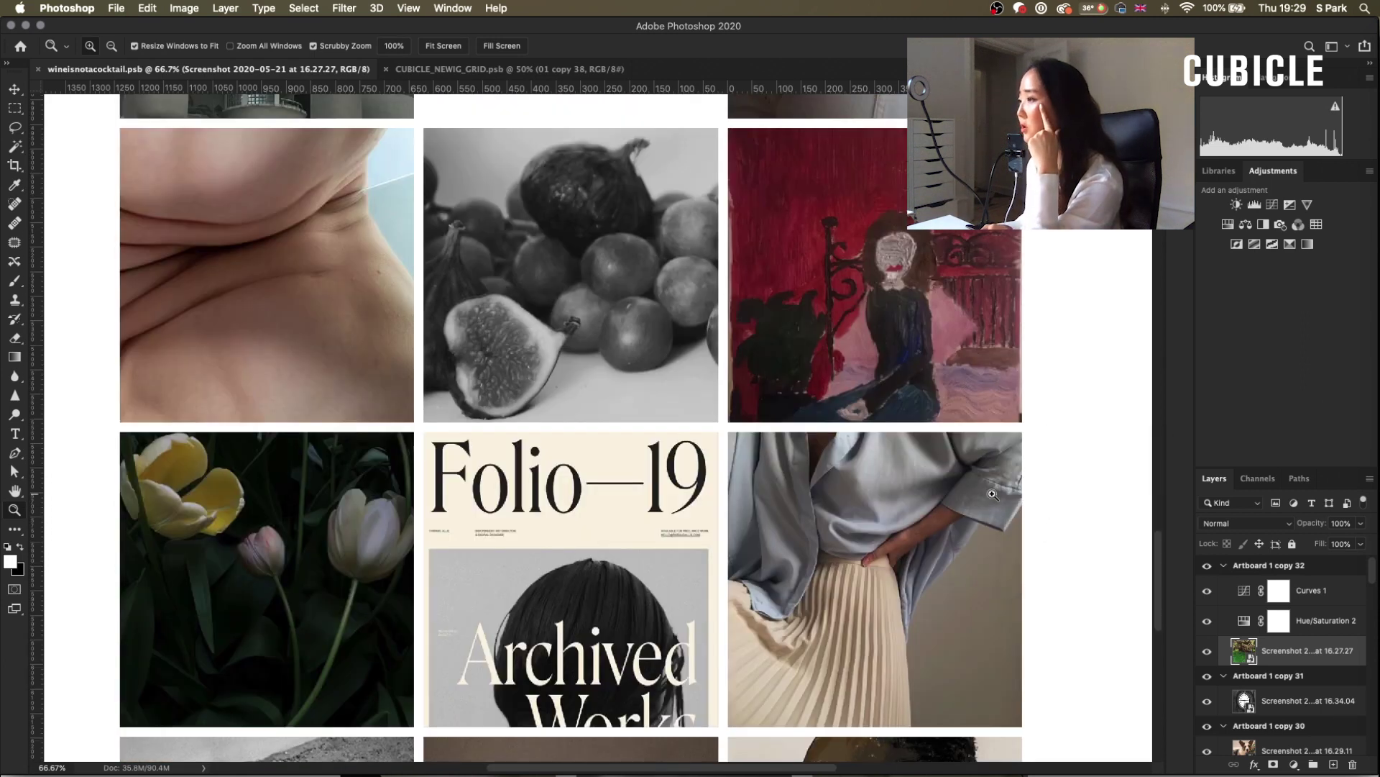
# Step: Try a custom purple (ad00ad) canvas background around the artboards
pyautogui.rightClick(1116, 433)
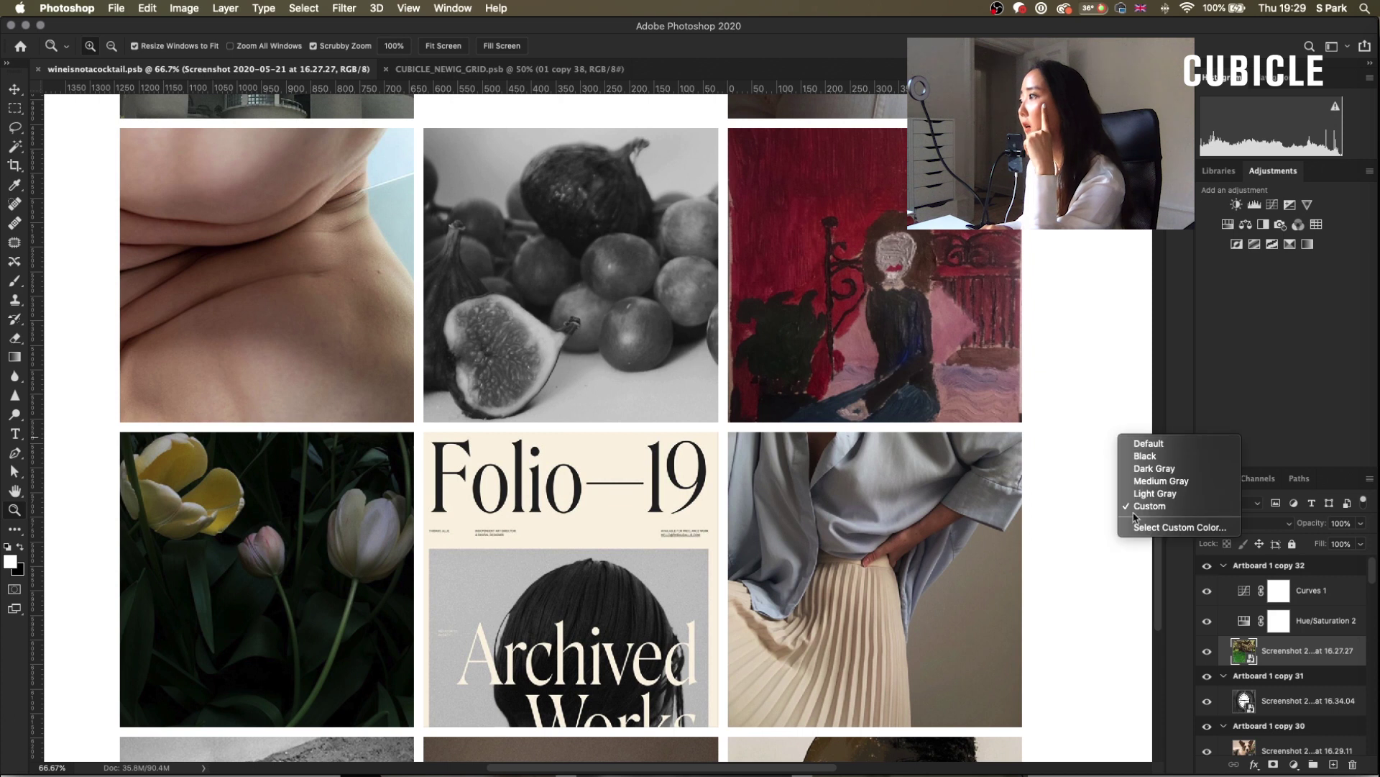
pyautogui.click(1150, 531)
pyautogui.moveTo(863, 358)
pyautogui.mouseDown()
pyautogui.moveTo(832, 330)
pyautogui.moveTo(863, 273)
pyautogui.mouseUp()
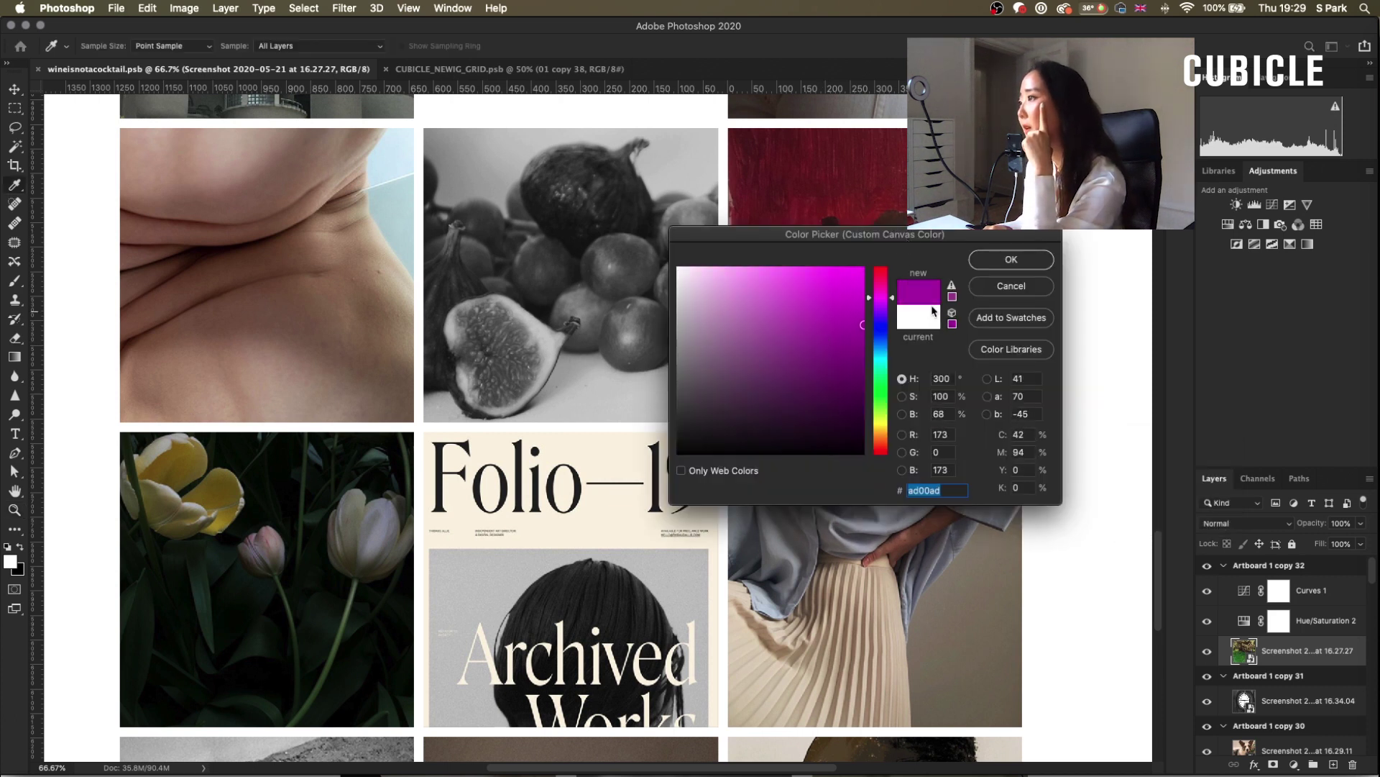
pyautogui.click(1007, 259)
pyautogui.press('z')
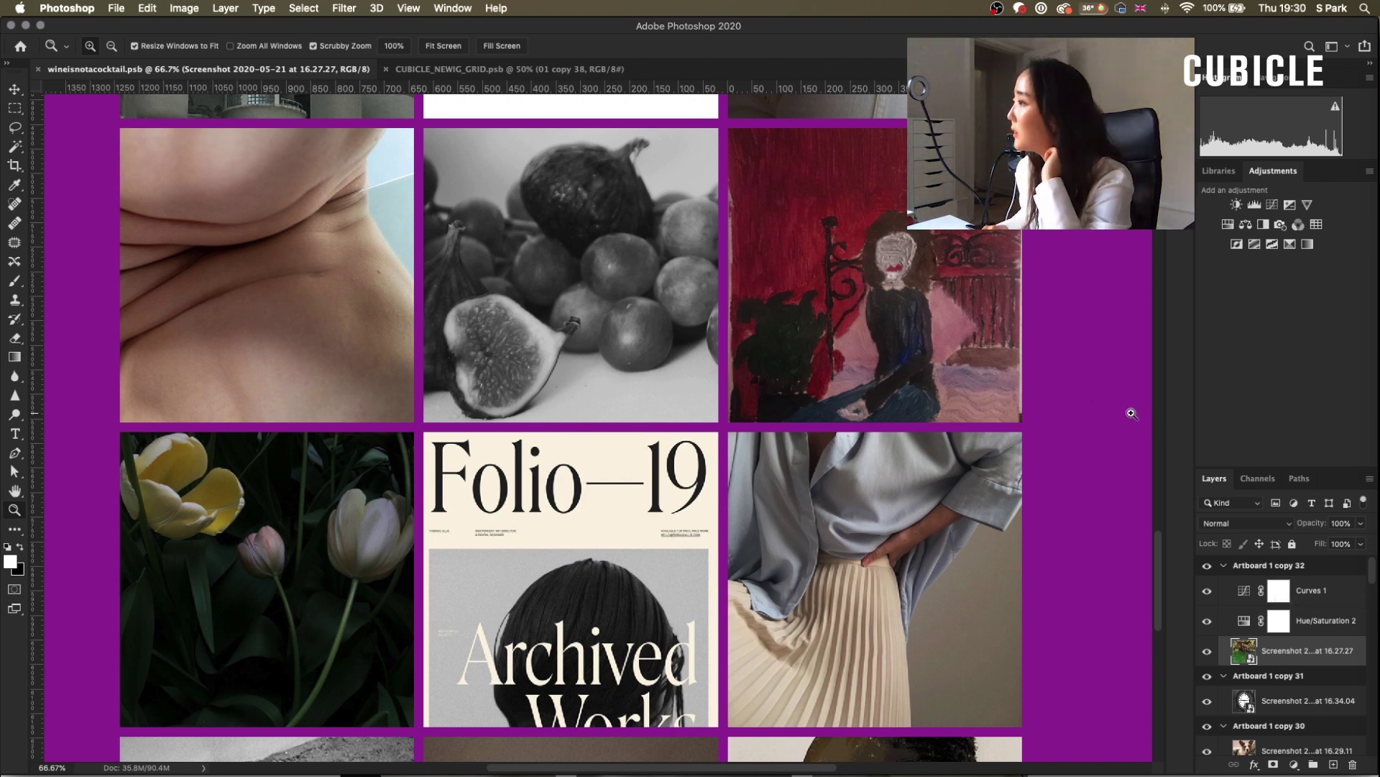
# Step: Change the canvas background around the artboards to a custom dark olive green and review the photo grid against it
pyautogui.rightClick(1096, 405)
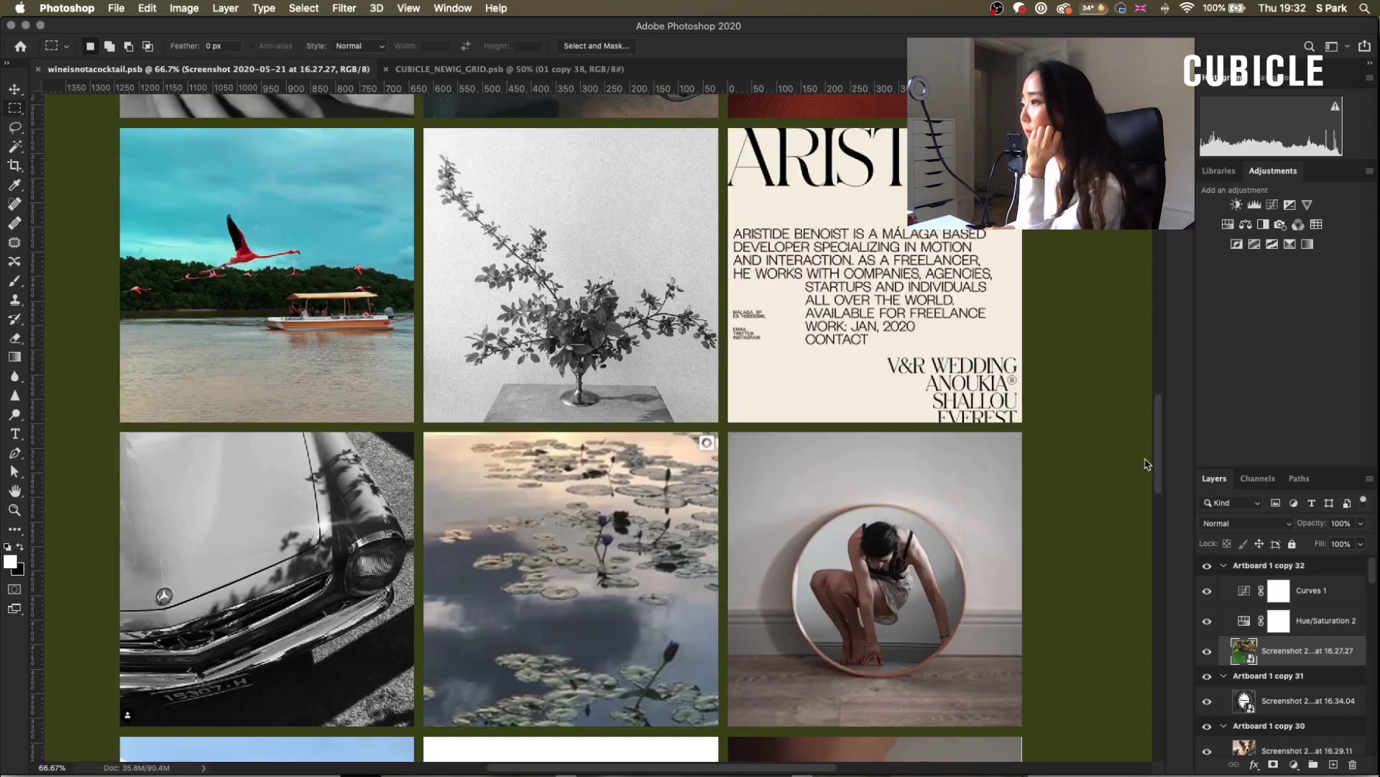
pyautogui.moveTo(1159, 456); pyautogui.dragTo(1154, 609)
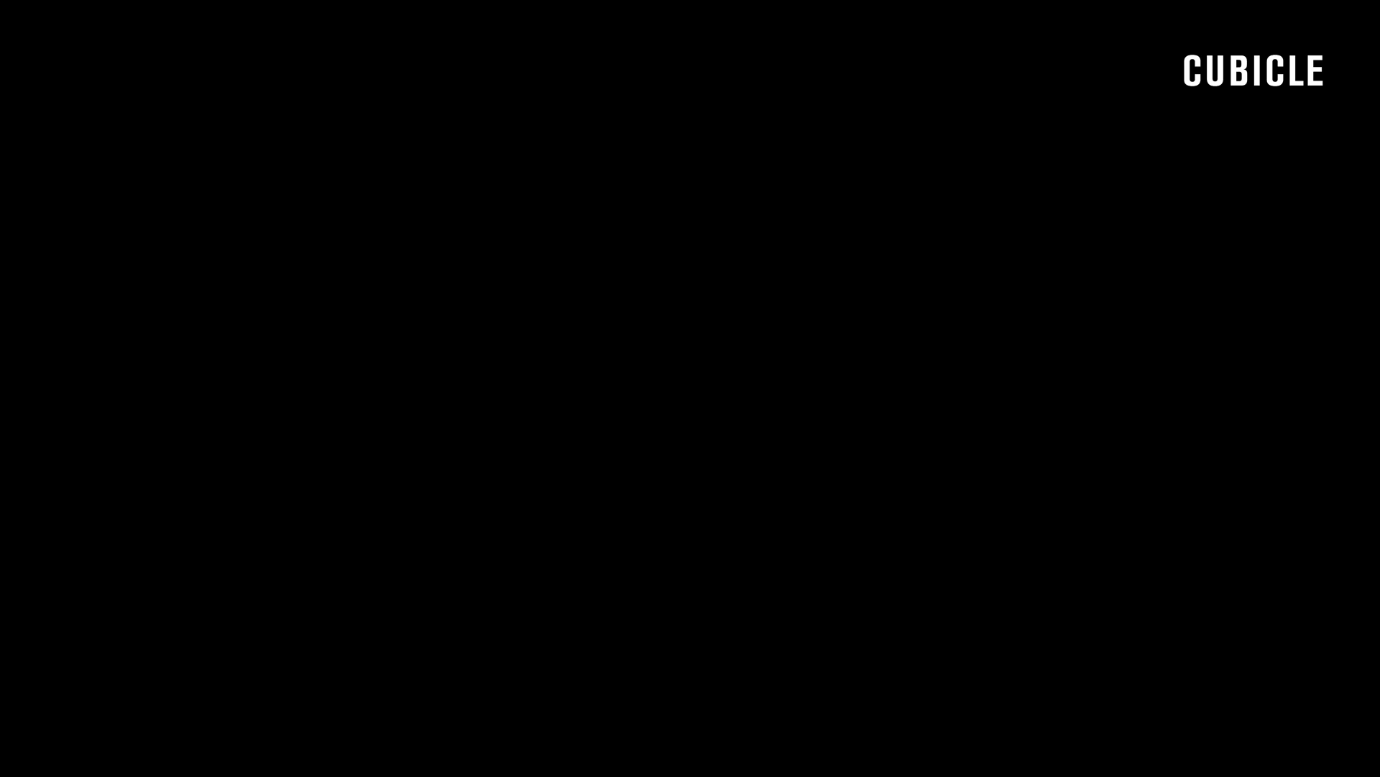